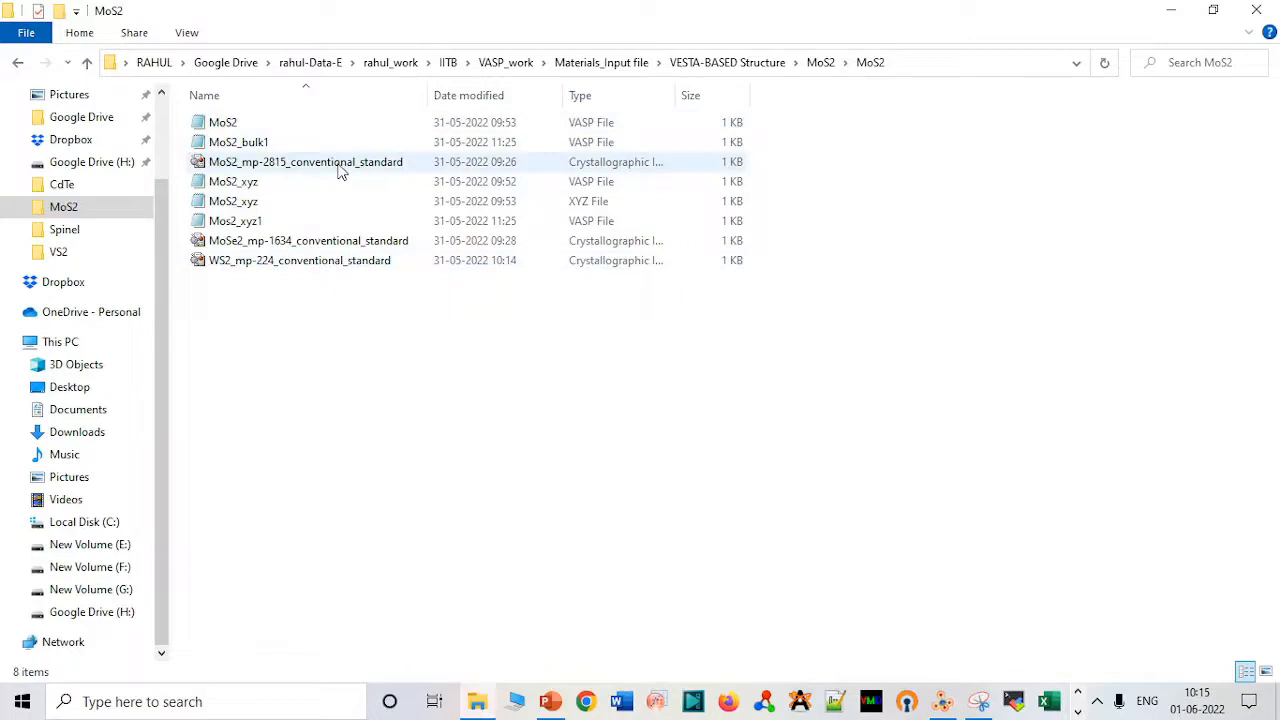
- Open MoS2_mp-2815_conventional_standard.cif in VESTA and rotate the structure to a side view with the c axis upright
left_click_drag(338, 172, 823, 395)
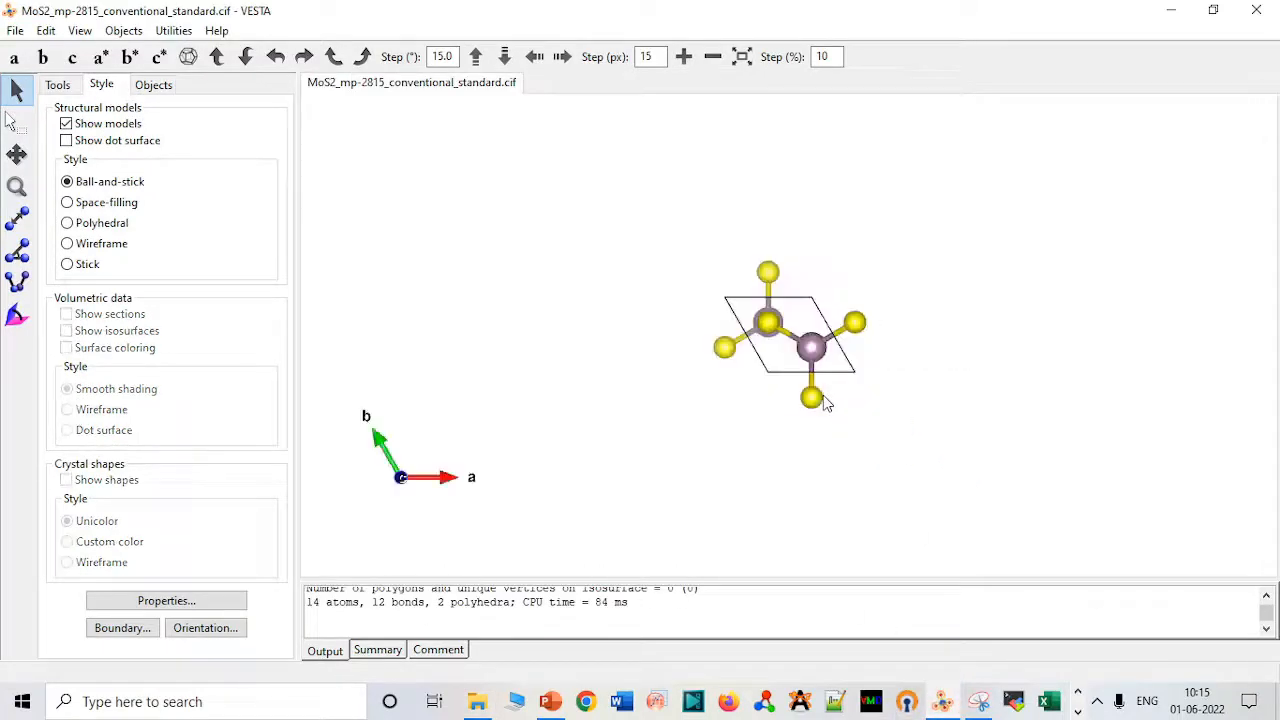
left_click_drag(786, 367, 800, 131)
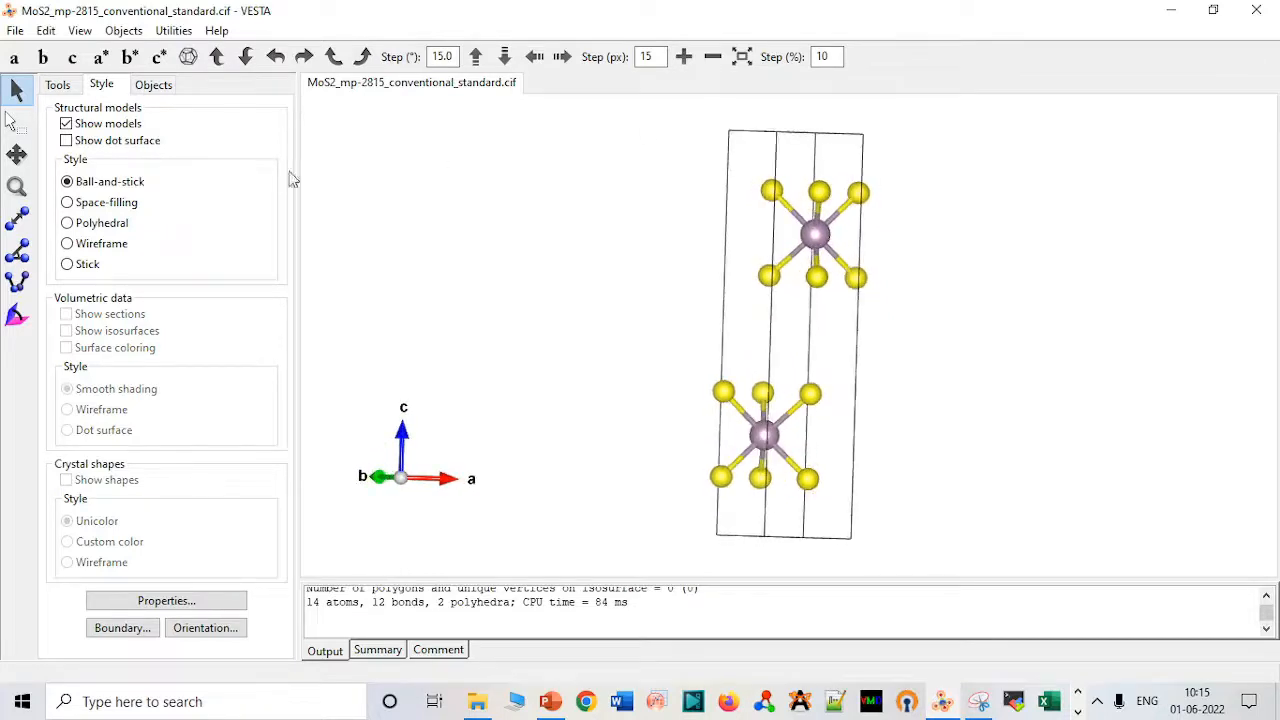
- Delete the Mo–S bond definition from the structure and activate the atom selection tool
left_click(46, 30)
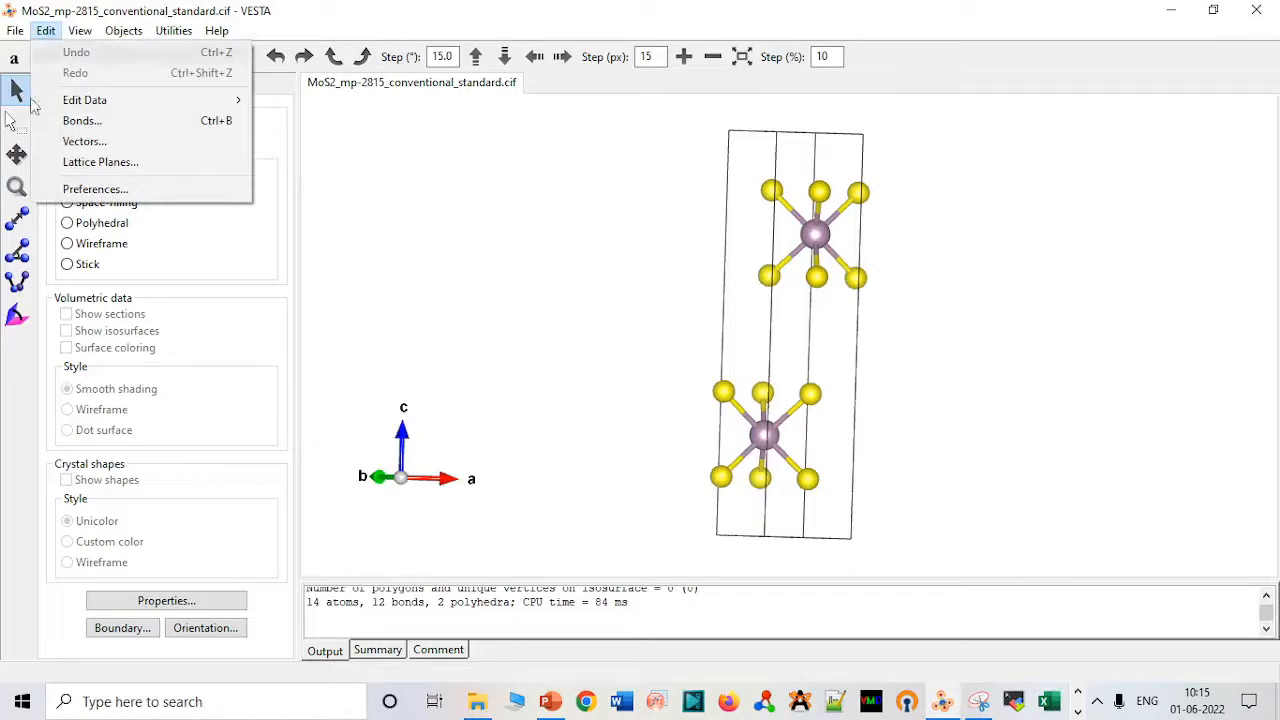
left_click(93, 124)
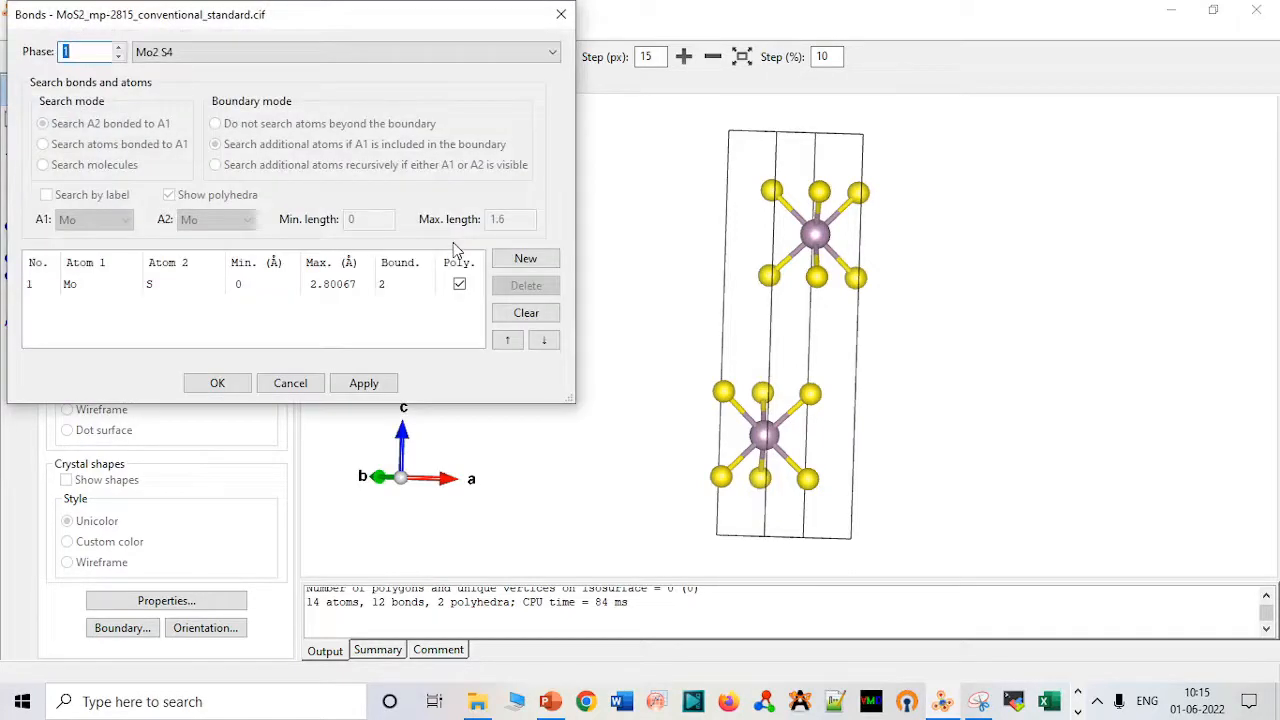
left_click(366, 286)
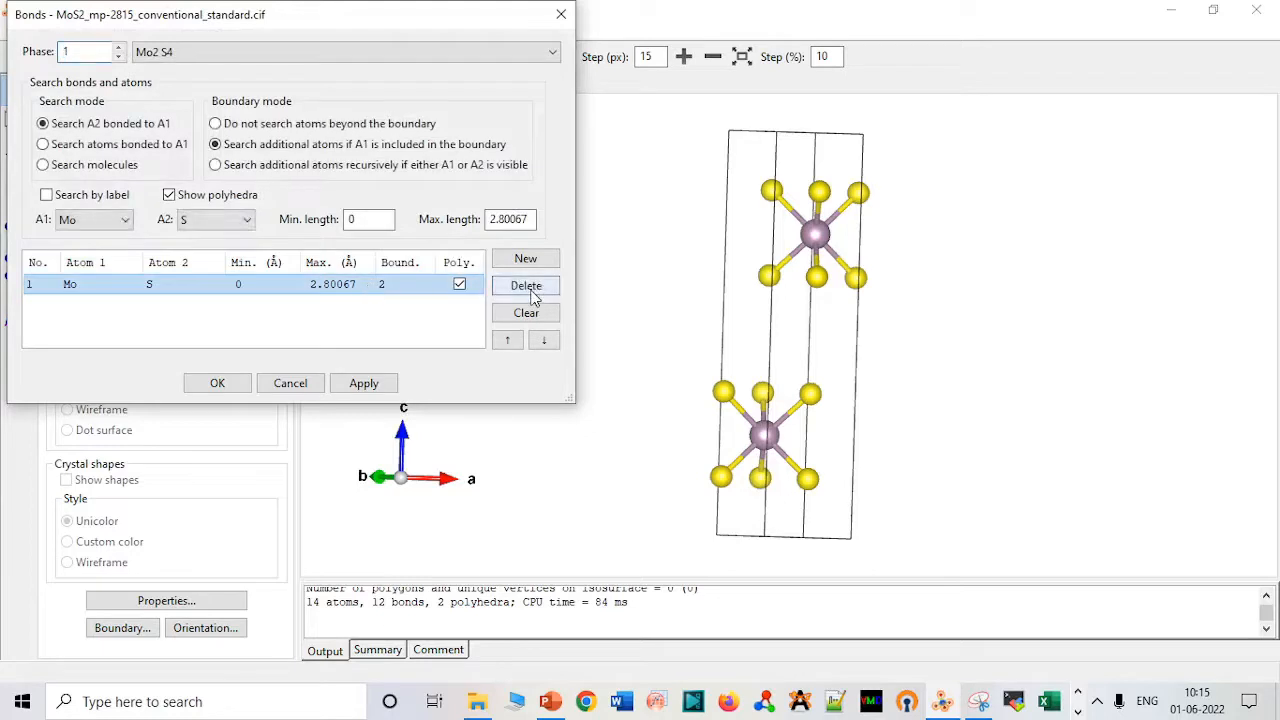
left_click(527, 286)
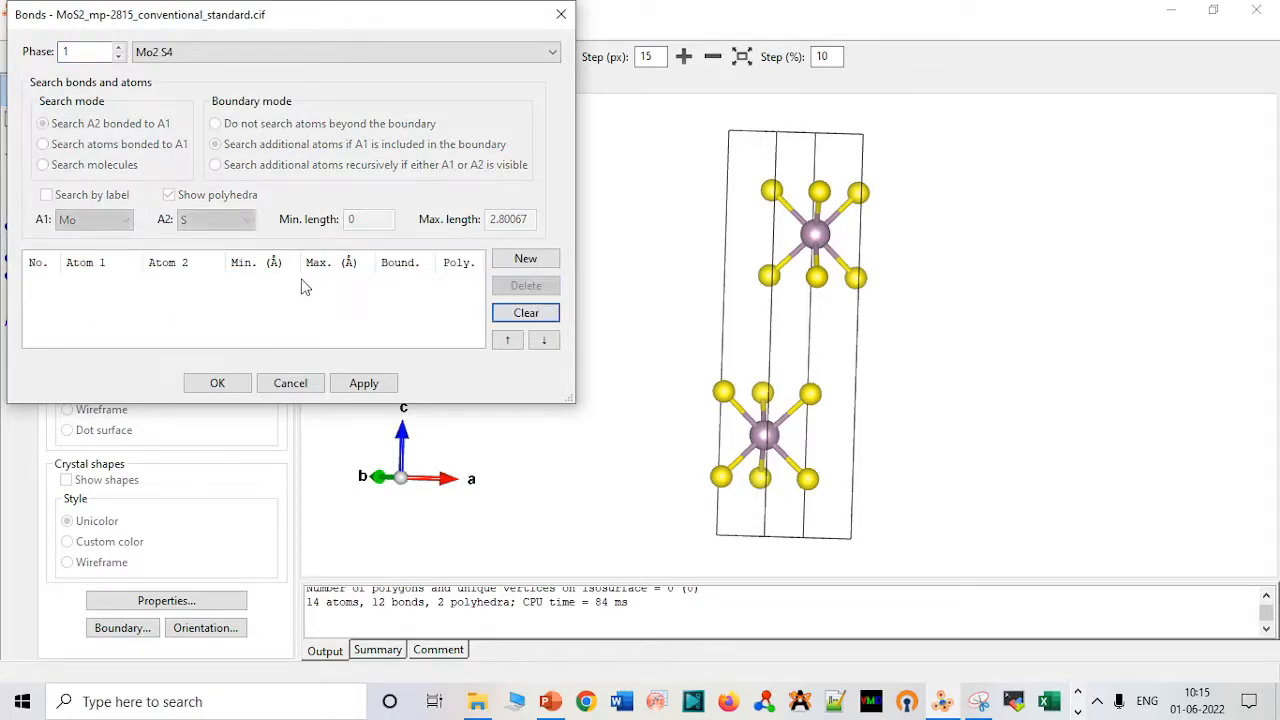
left_click(372, 383)
left_click(235, 383)
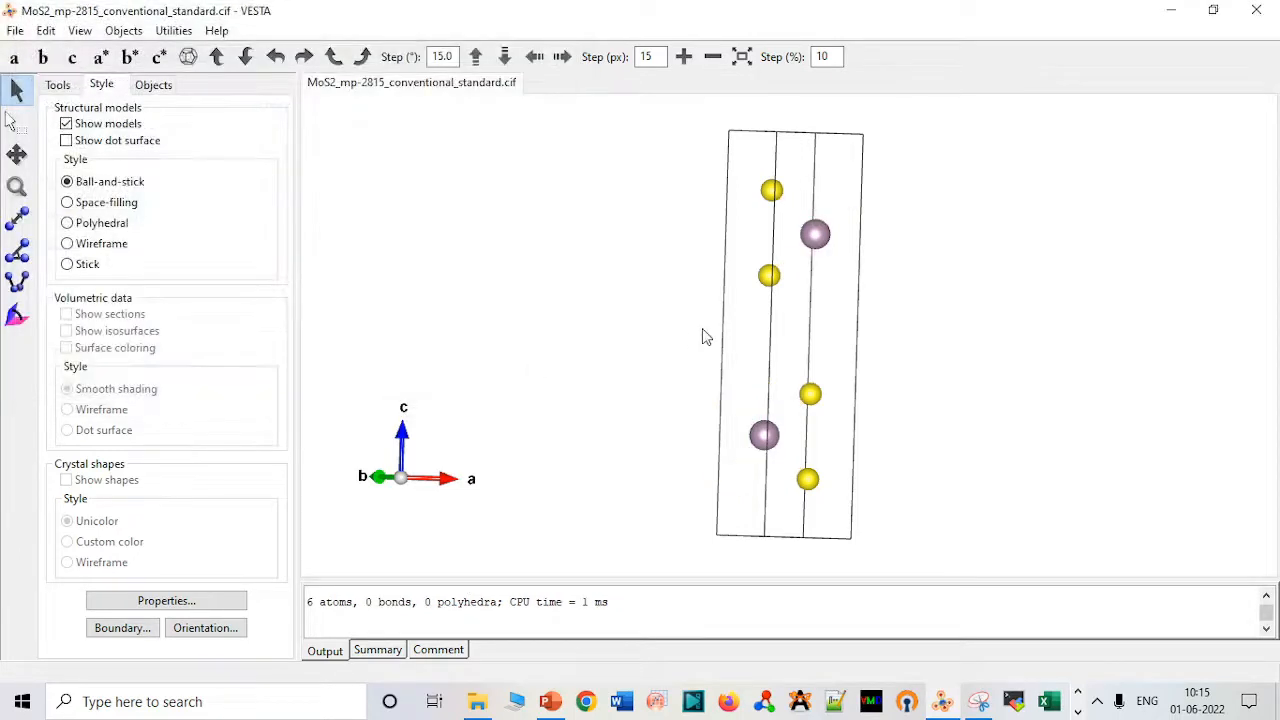
mouse_move(660, 323)
left_mouse_down()
mouse_move(643, 343)
mouse_move(657, 314)
mouse_move(684, 323)
left_mouse_up()
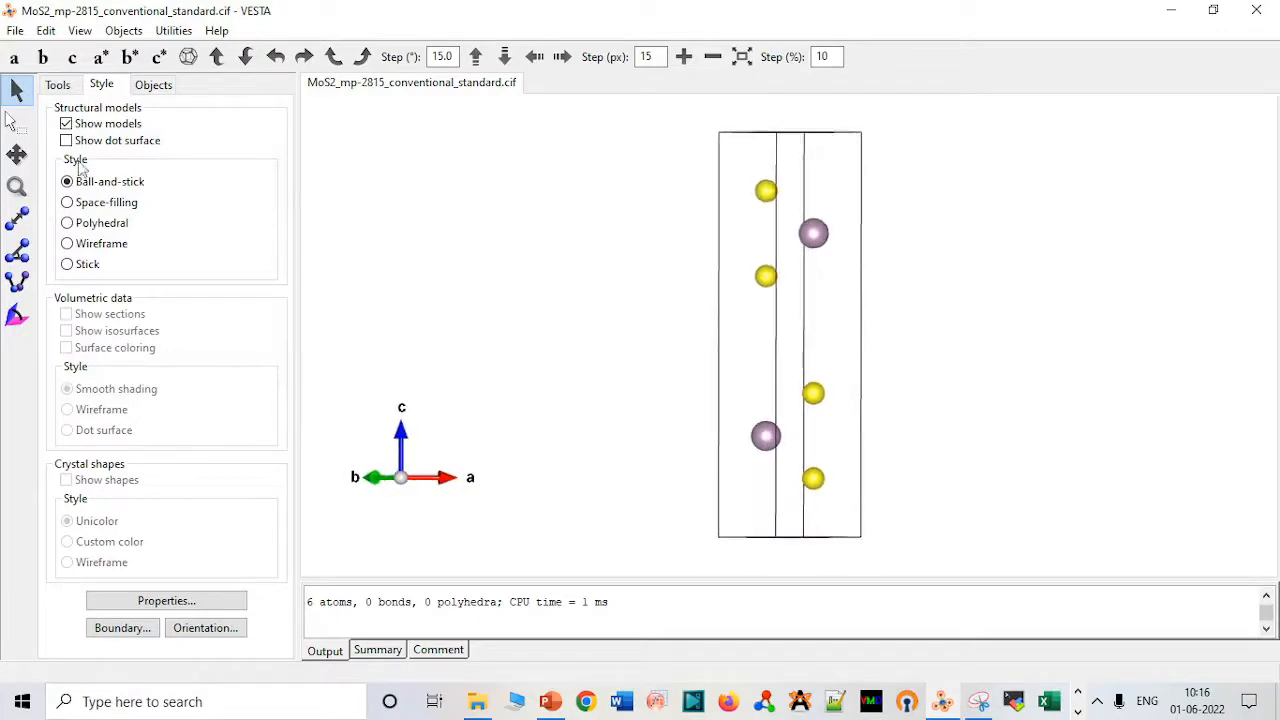
left_click(15, 120)
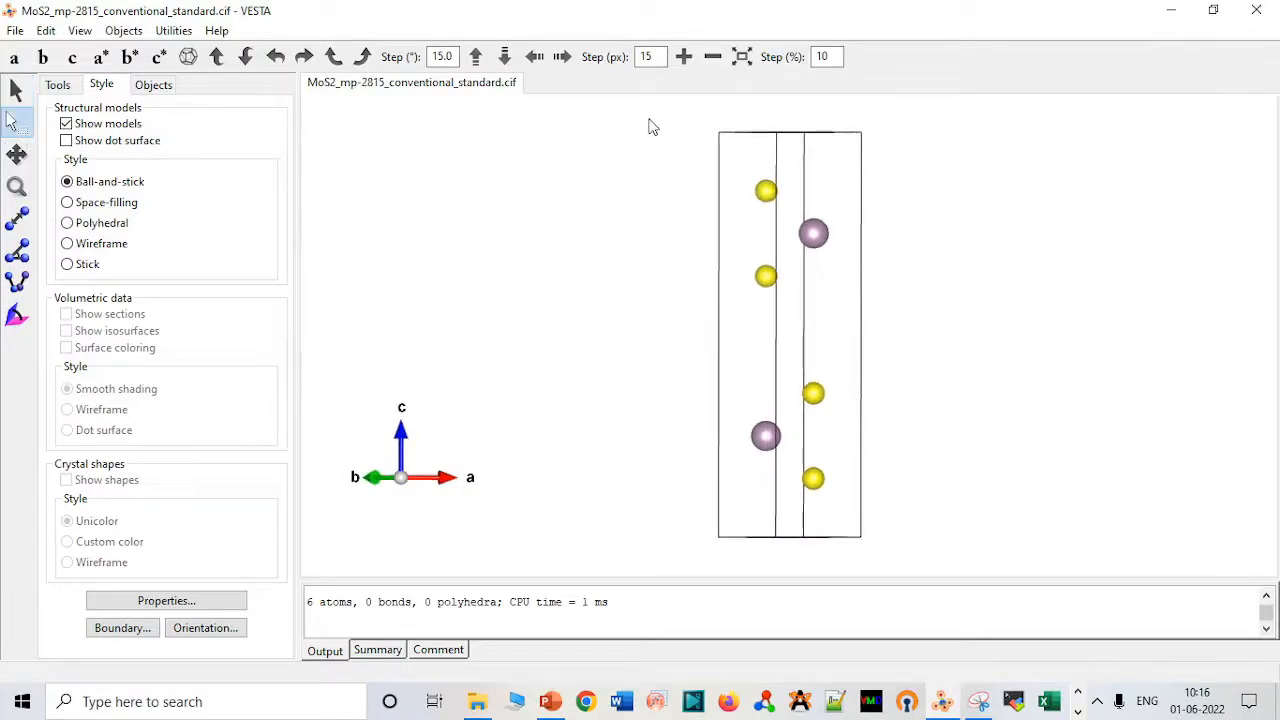
left_click(15, 30)
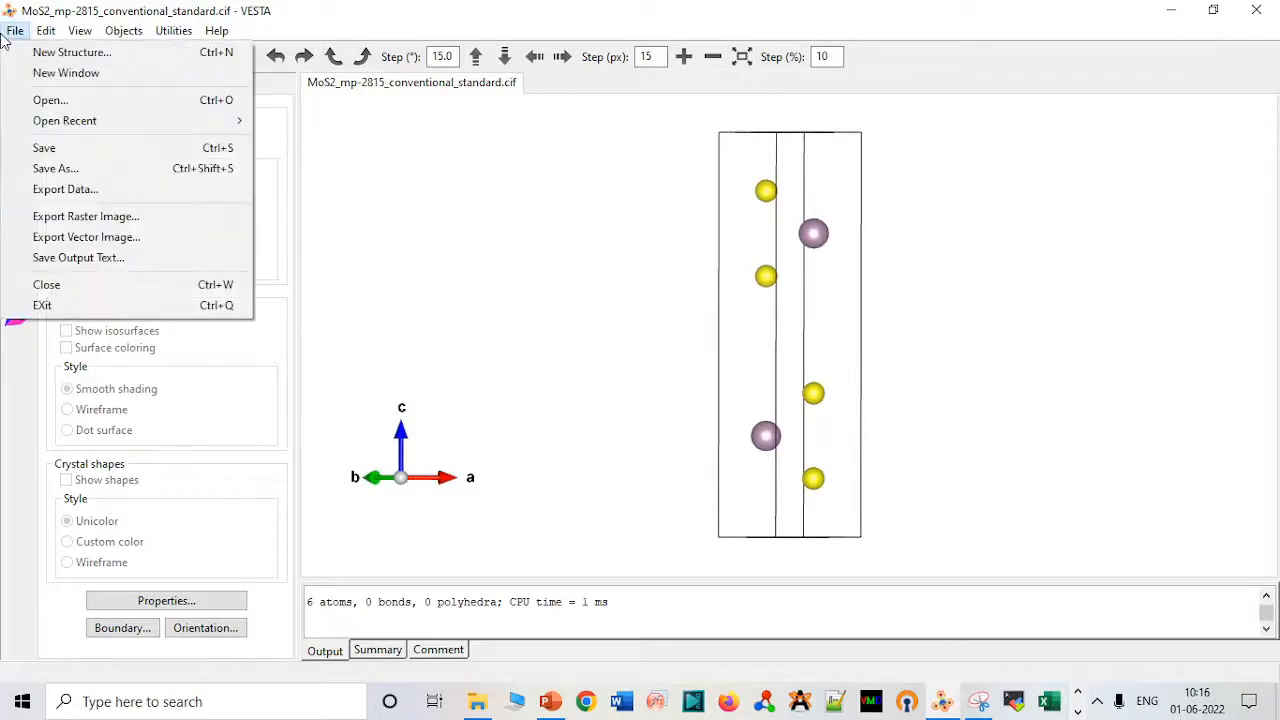
left_click(81, 172)
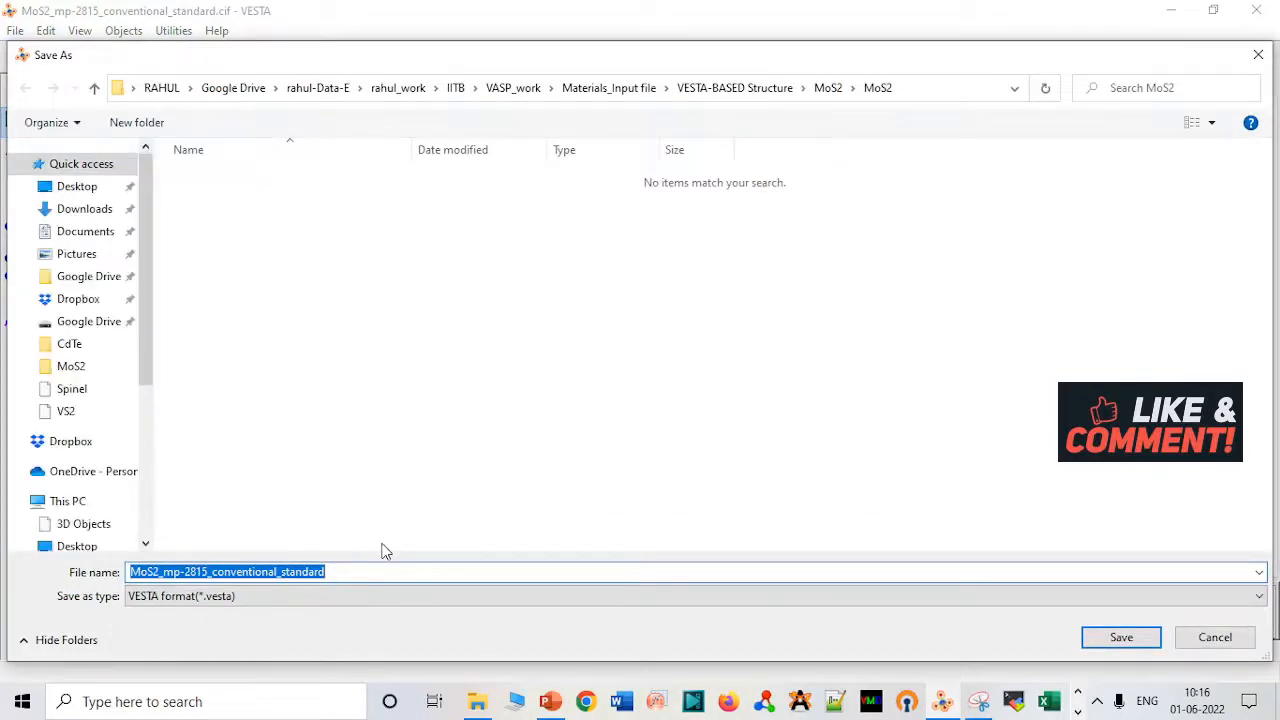
left_click(350, 595)
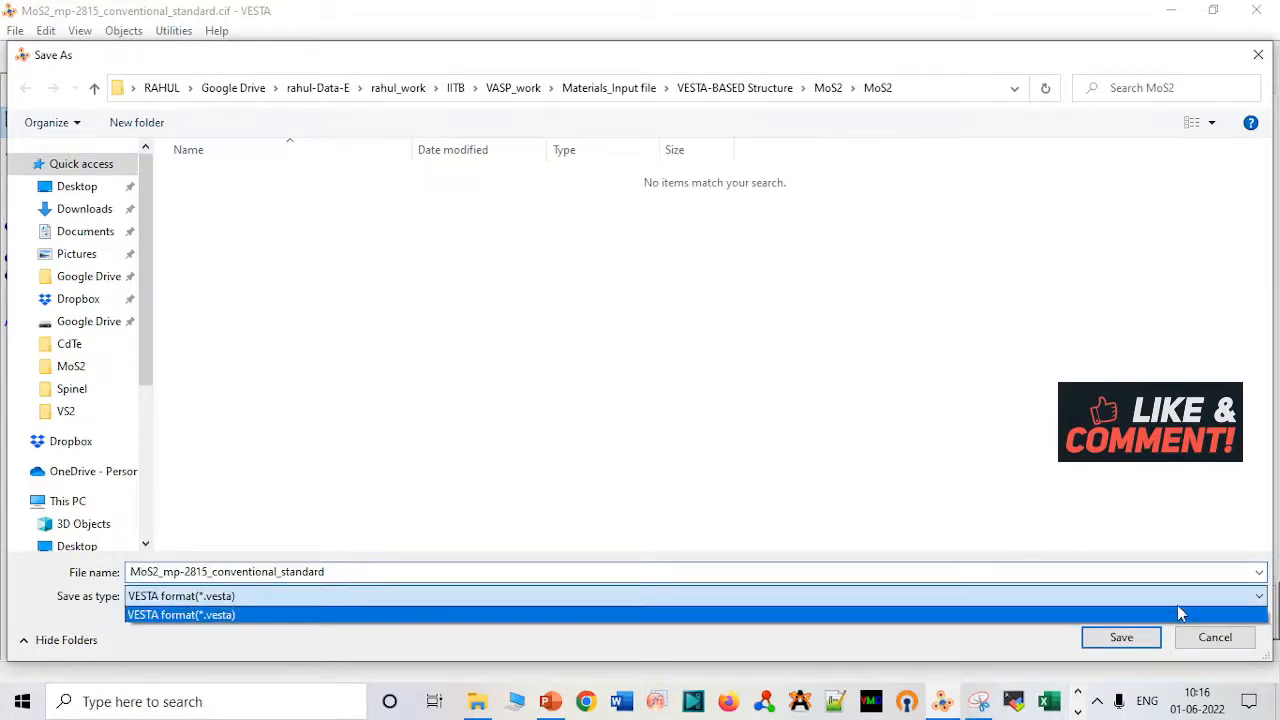
left_click(1210, 633)
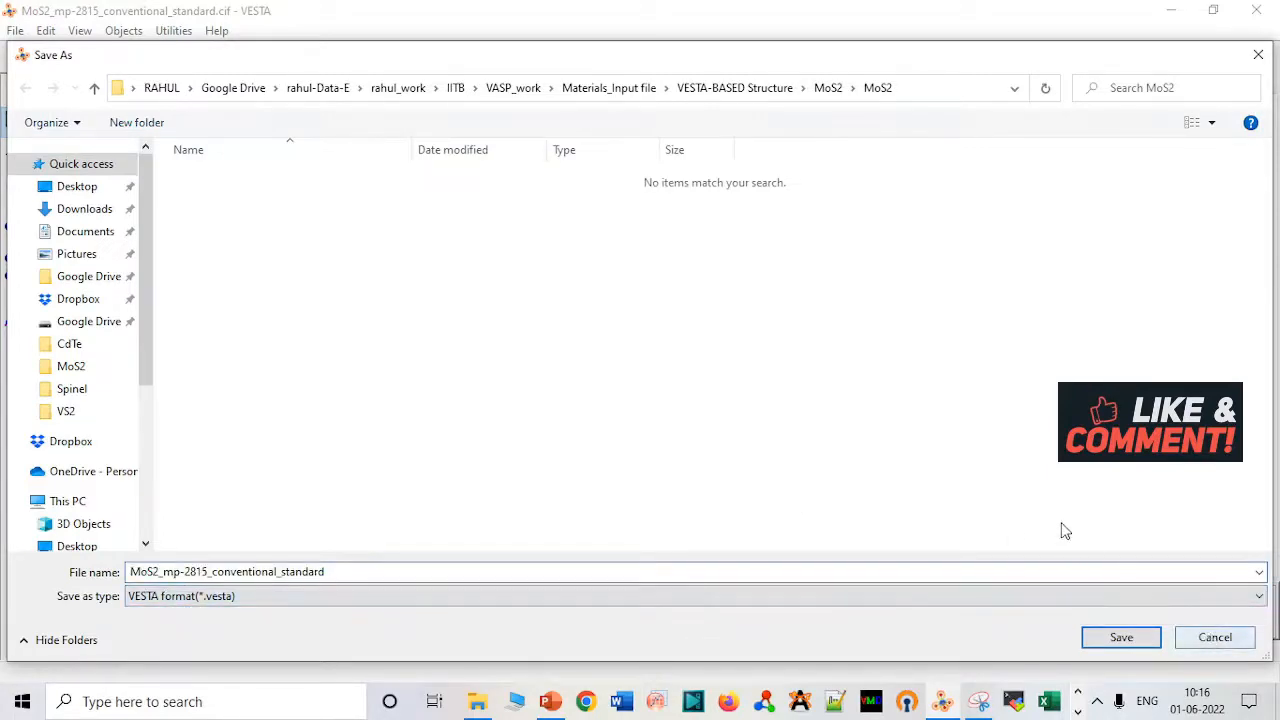
left_click(1219, 640)
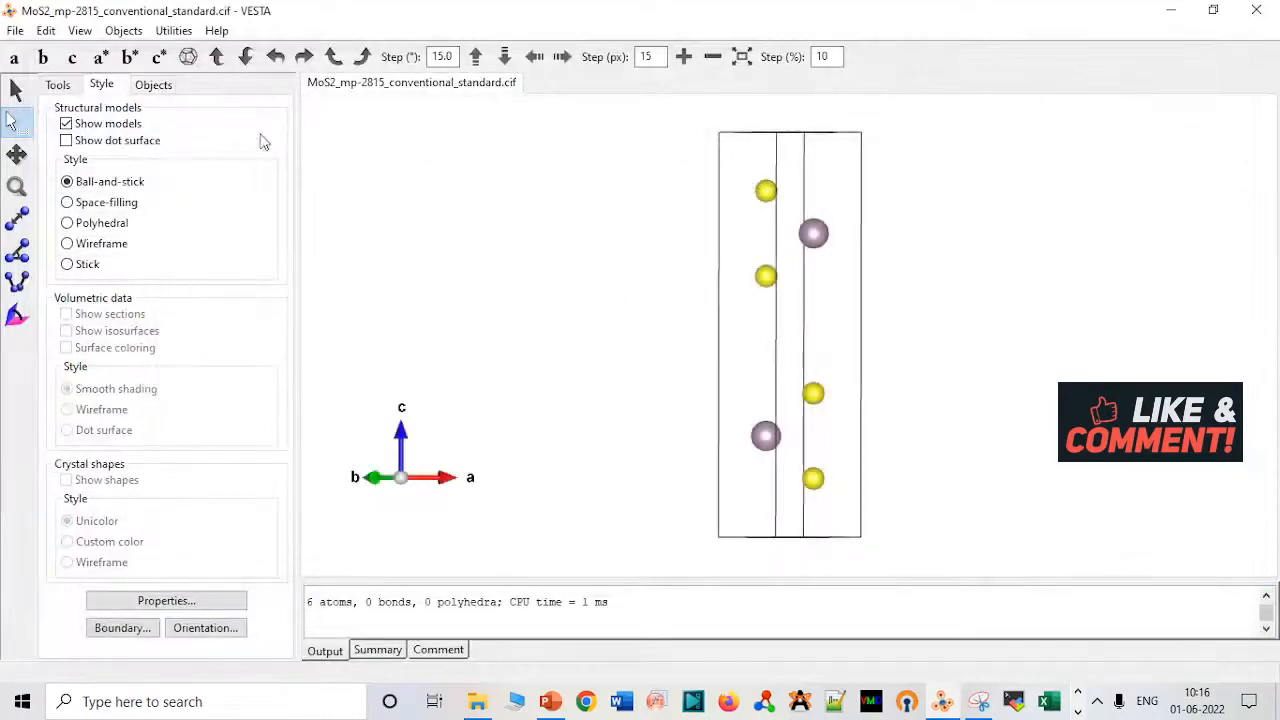
- Export the bulk structure as a VASP file named MoS2_bulk_2, writing the atomic positions as Cartesian coordinates
left_click(15, 30)
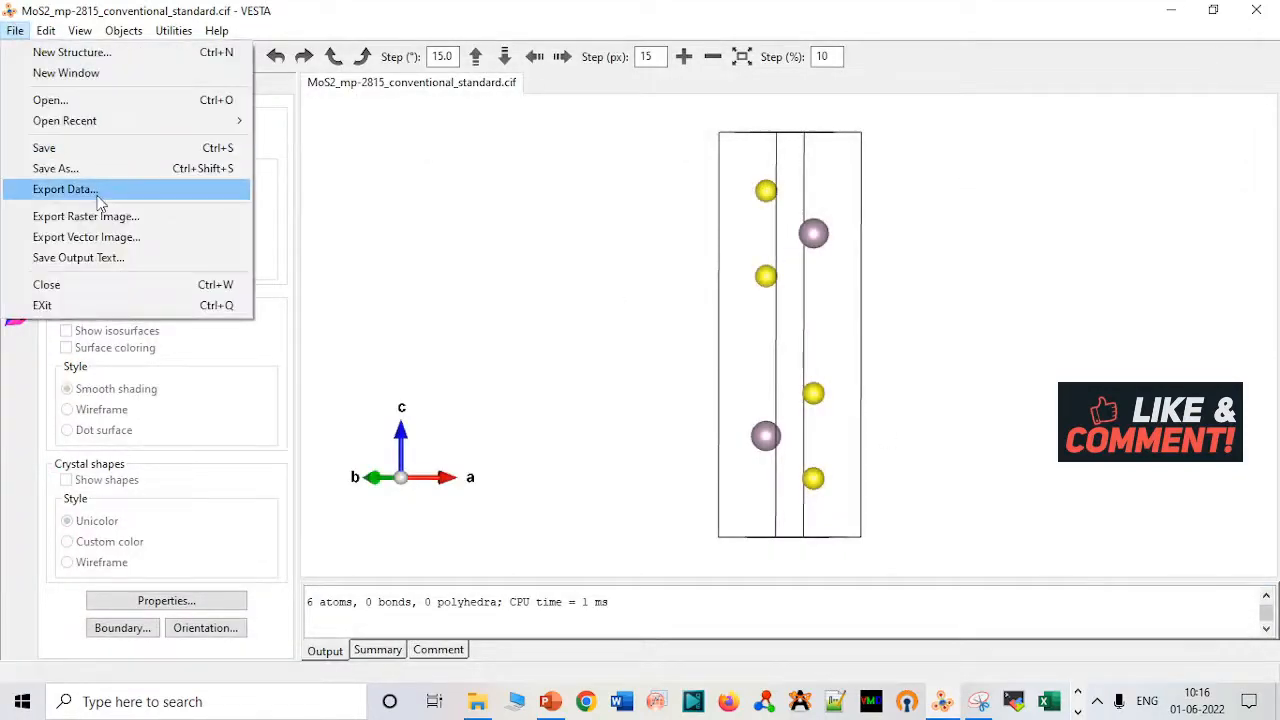
left_click(65, 189)
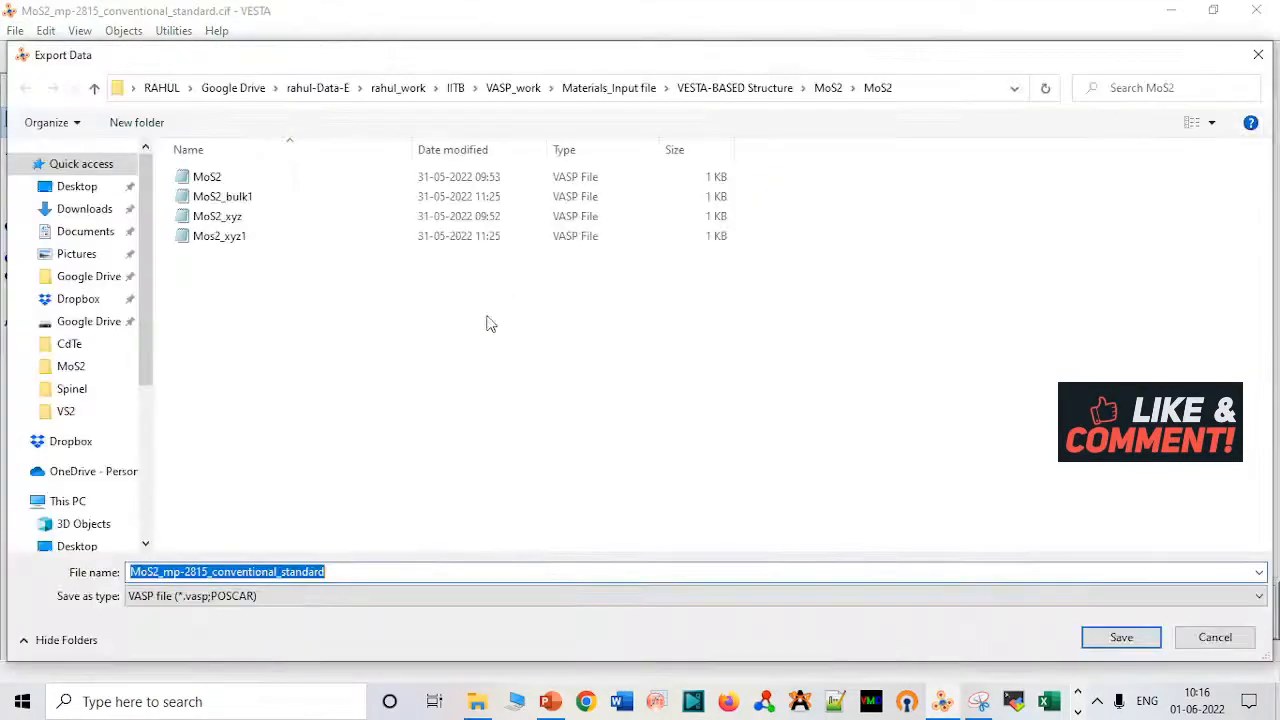
left_click(370, 571)
key("BackSpace")
key("BackSpace")
key("BackSpace")
key("BackSpace")
key("BackSpace")
key("BackSpace")
key("BackSpace")
key("BackSpace")
key("BackSpace")
key("BackSpace")
key("BackSpace")
key("BackSpace")
key("BackSpace")
key("BackSpace")
key("BackSpace")
key("BackSpace")
key("BackSpace")
key("BackSpace")
key("BackSpace")
key("BackSpace")
key("BackSpace")
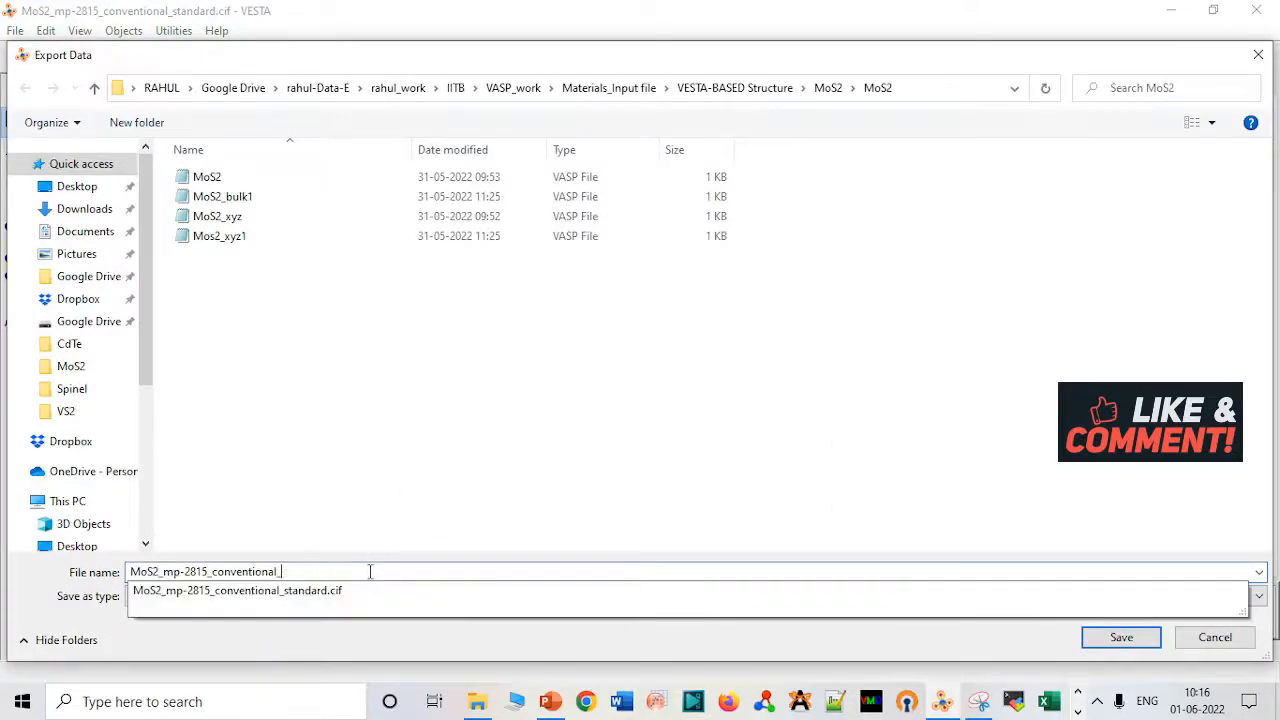
key("BackSpace")
key("BackSpace")
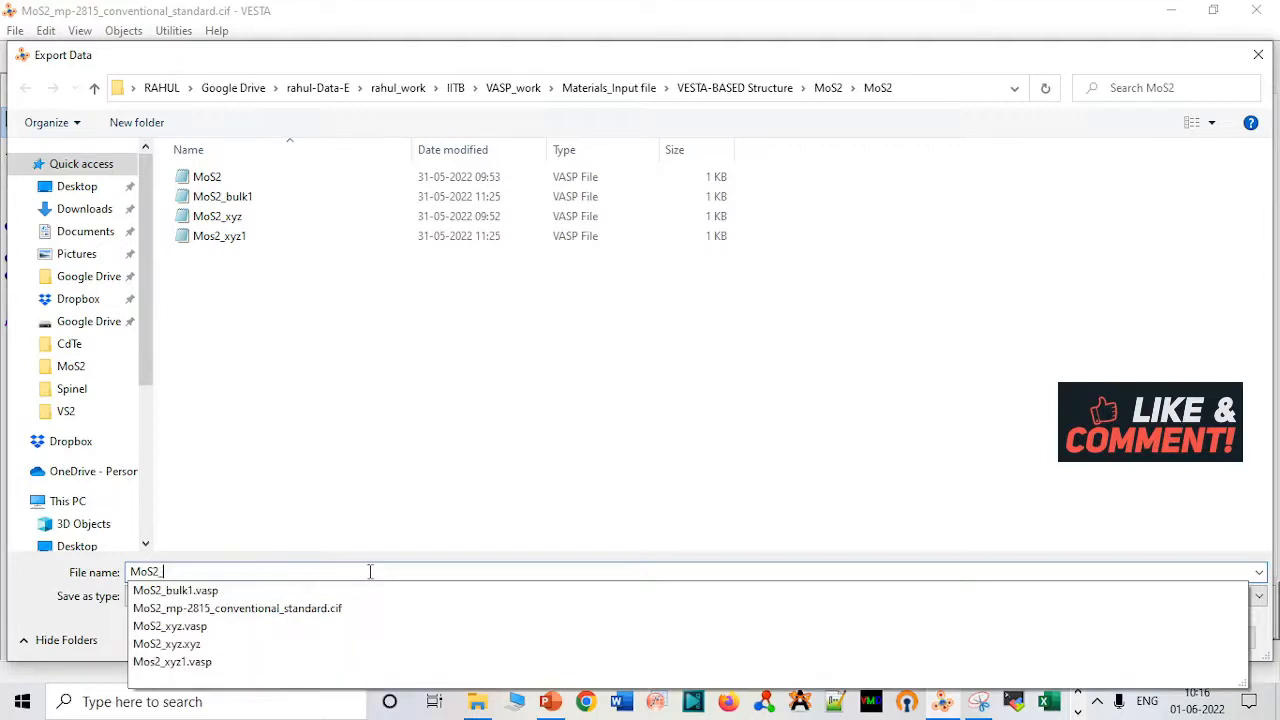
type("bu")
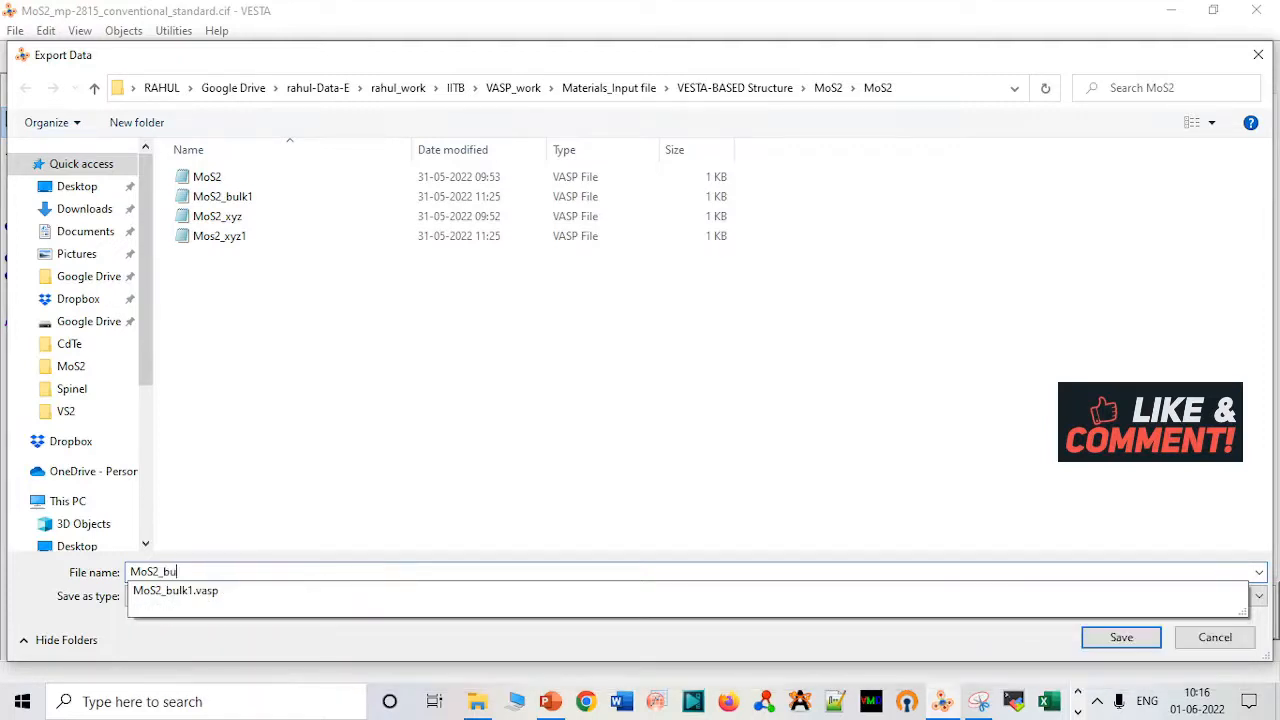
type("lk2")
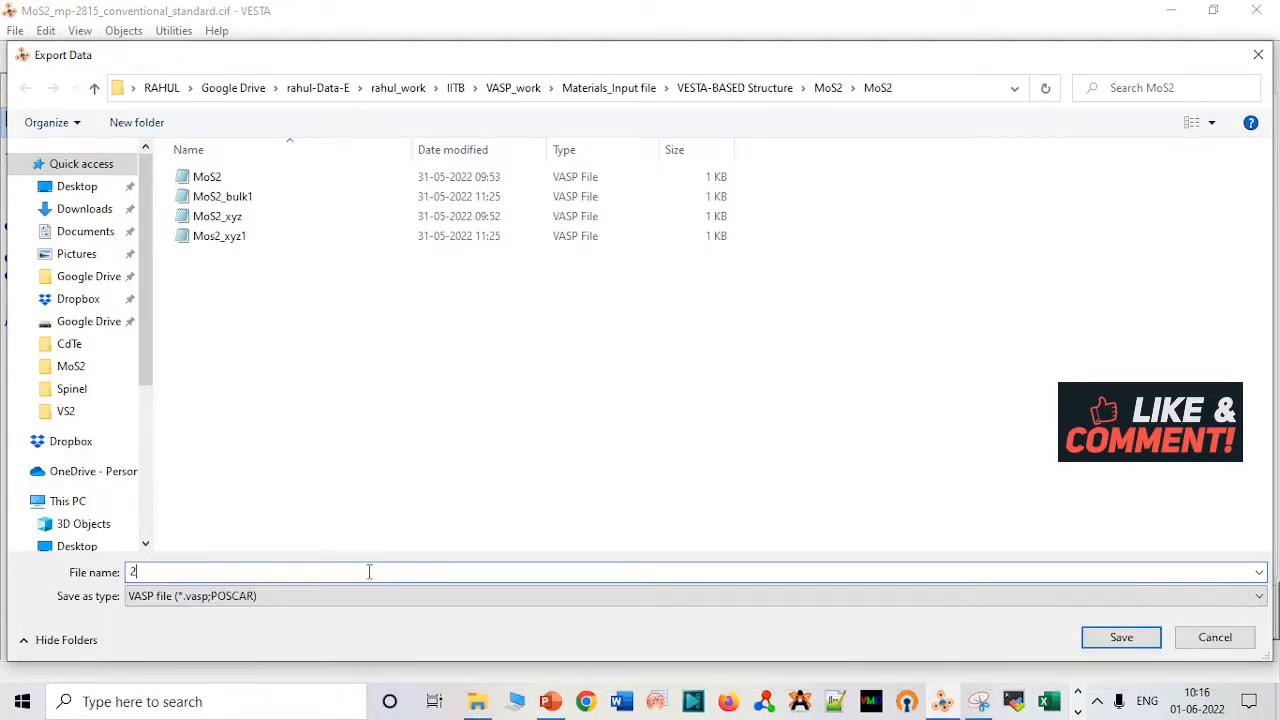
key("BackSpace")
type("mo")
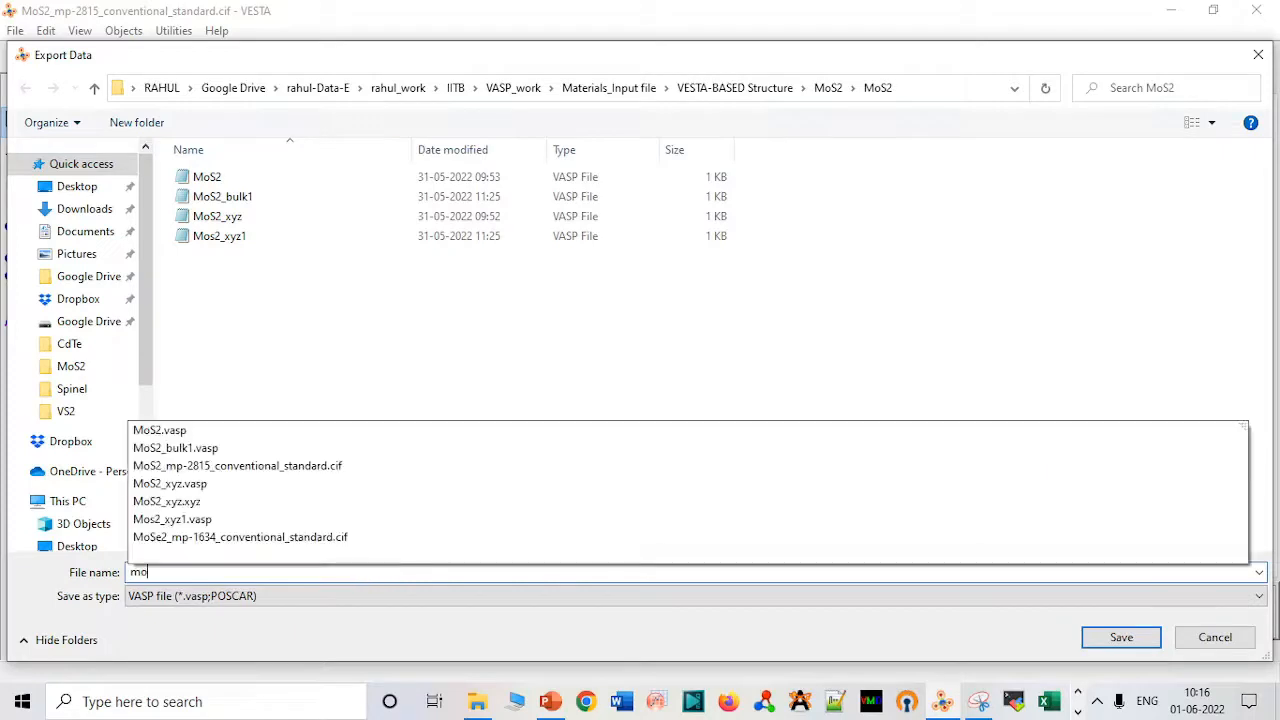
left_click(246, 448)
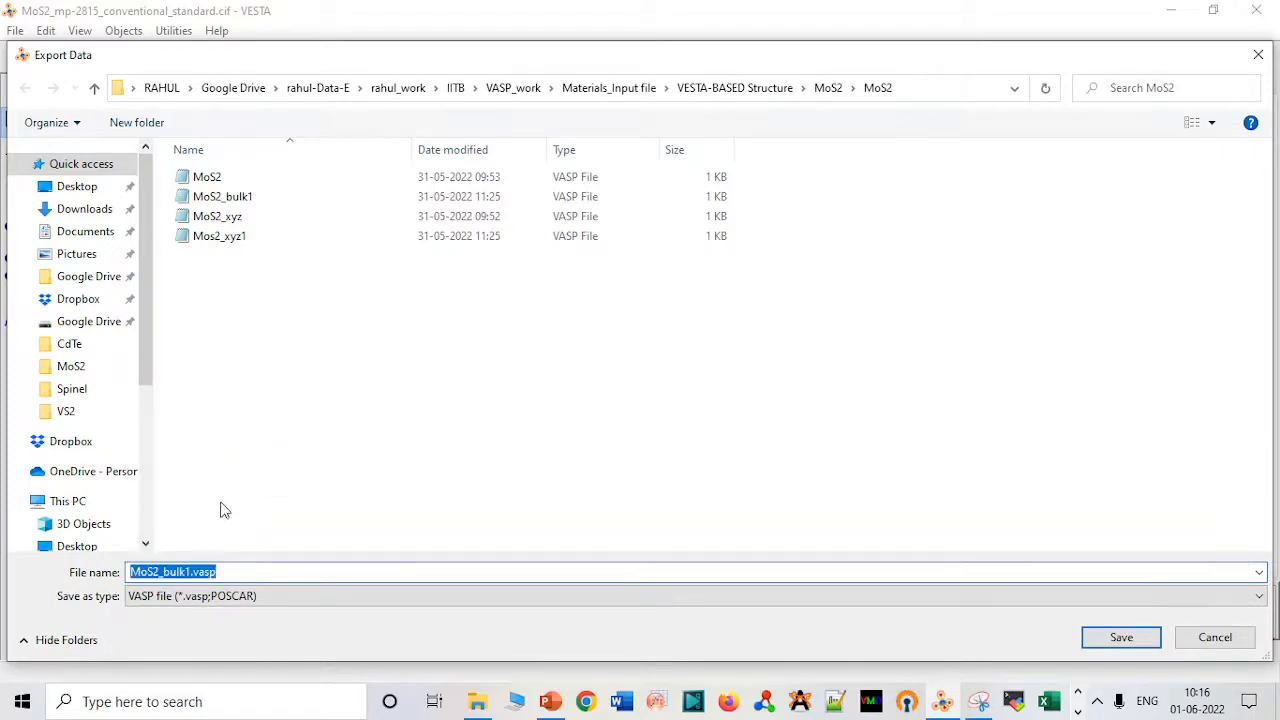
left_click(231, 571)
key("BackSpace")
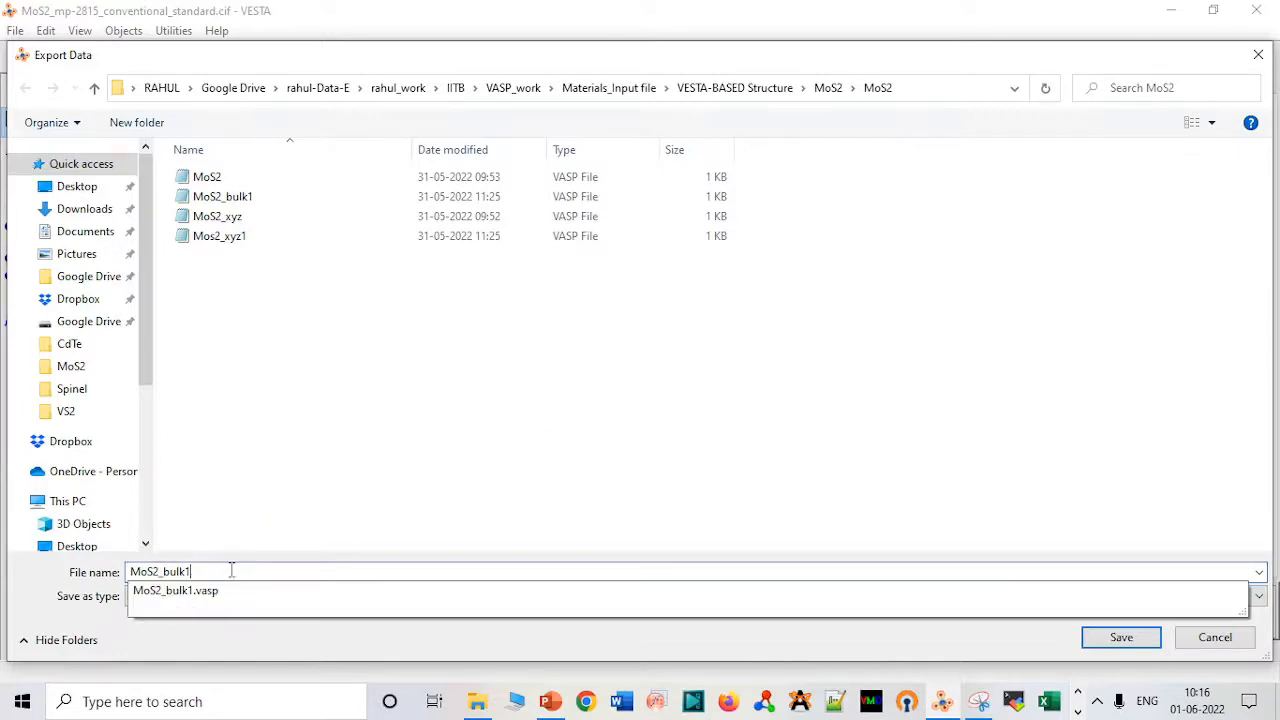
type("2")
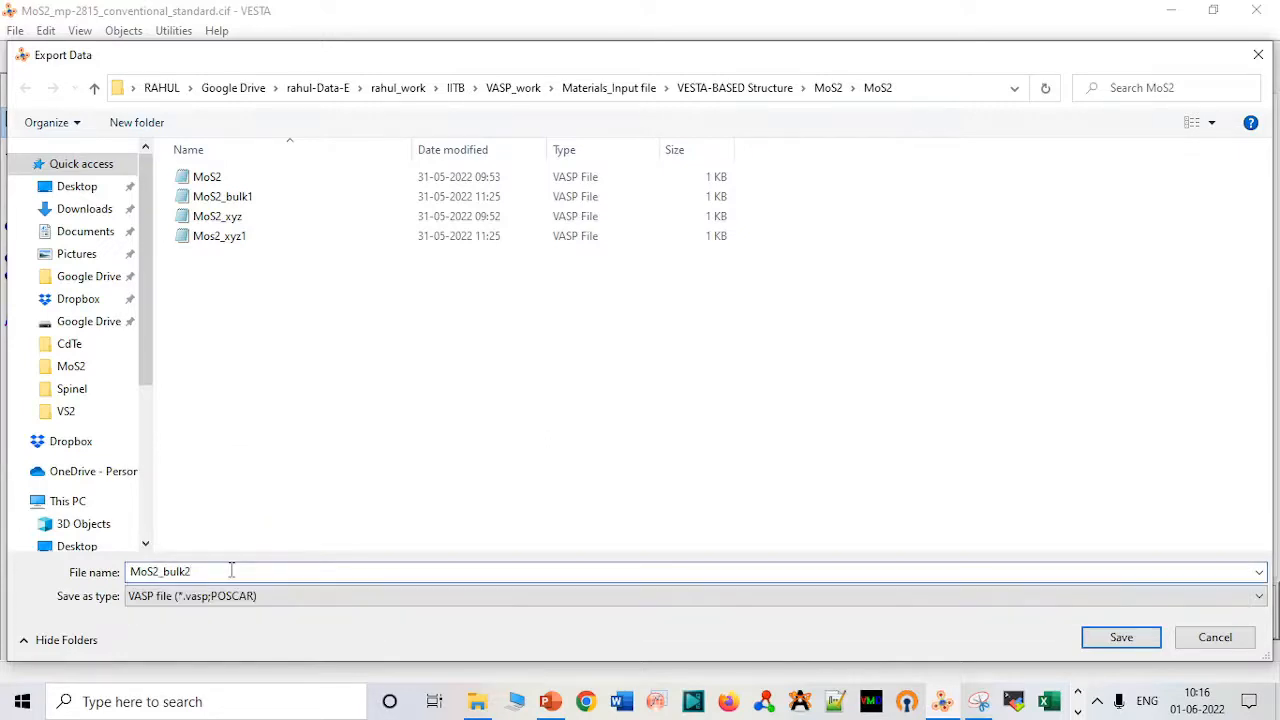
key("BackSpace")
type("_2")
key("Return")
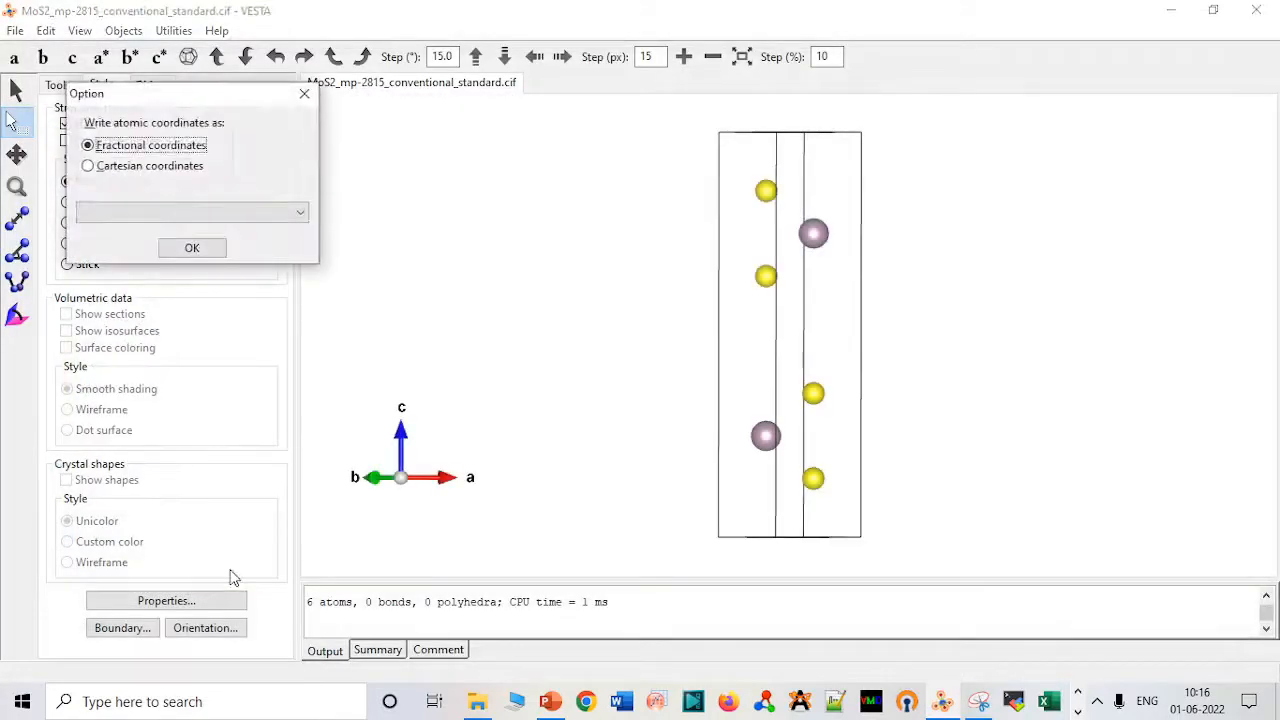
left_click(134, 168)
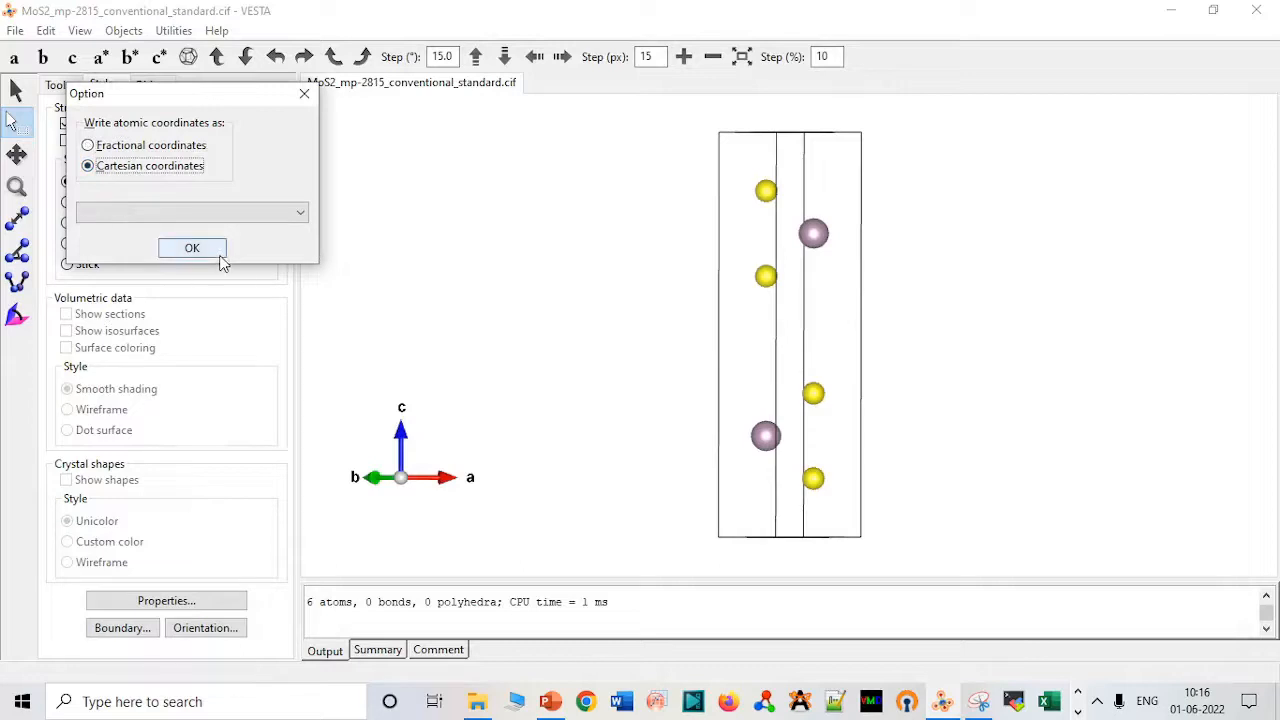
left_click(219, 256)
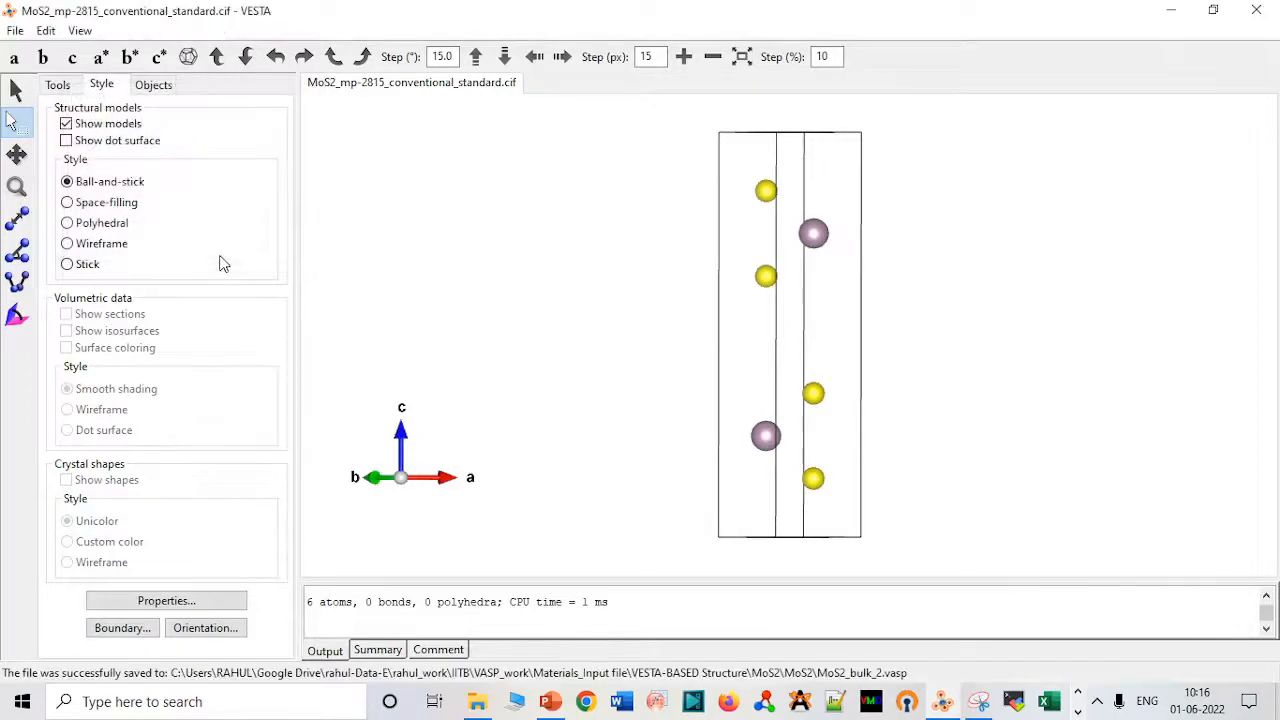
- Switch to File Explorer, open the exported MoS2_bulk_2 file to examine its lattice vectors and atomic coordinates, and close it
left_click(492, 708)
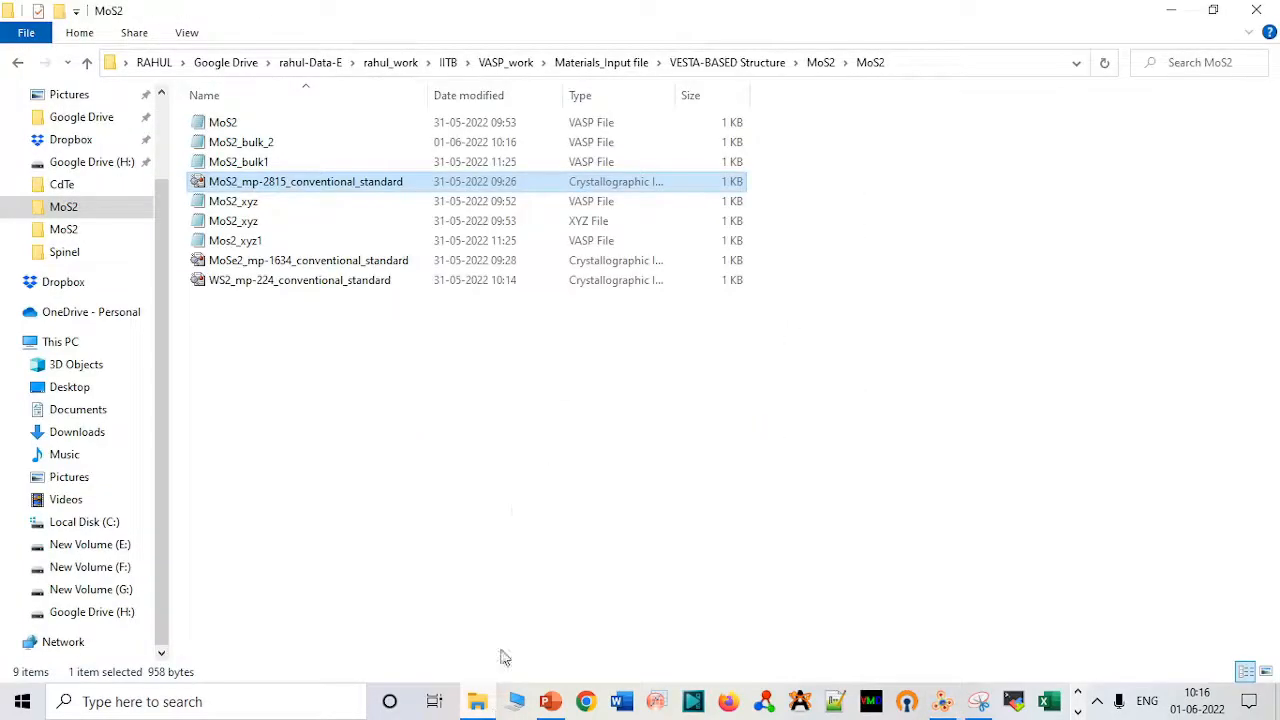
left_click(378, 153)
double_click(378, 153)
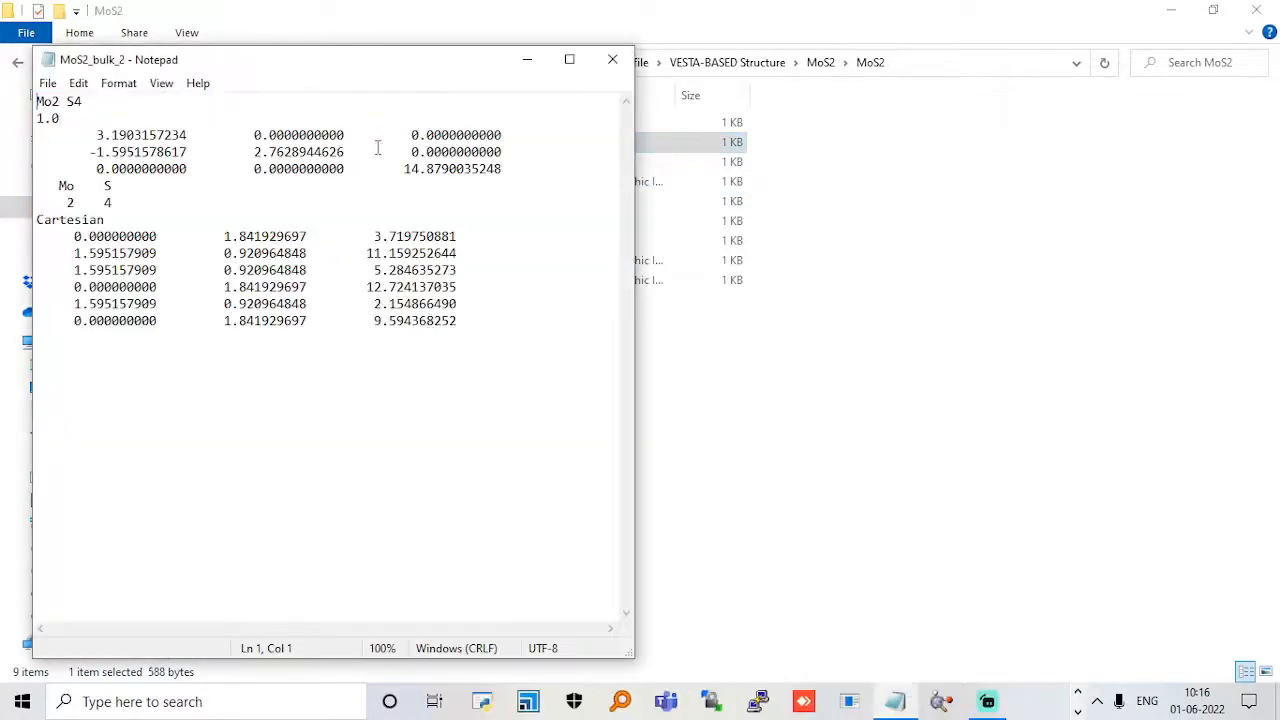
left_click(611, 61)
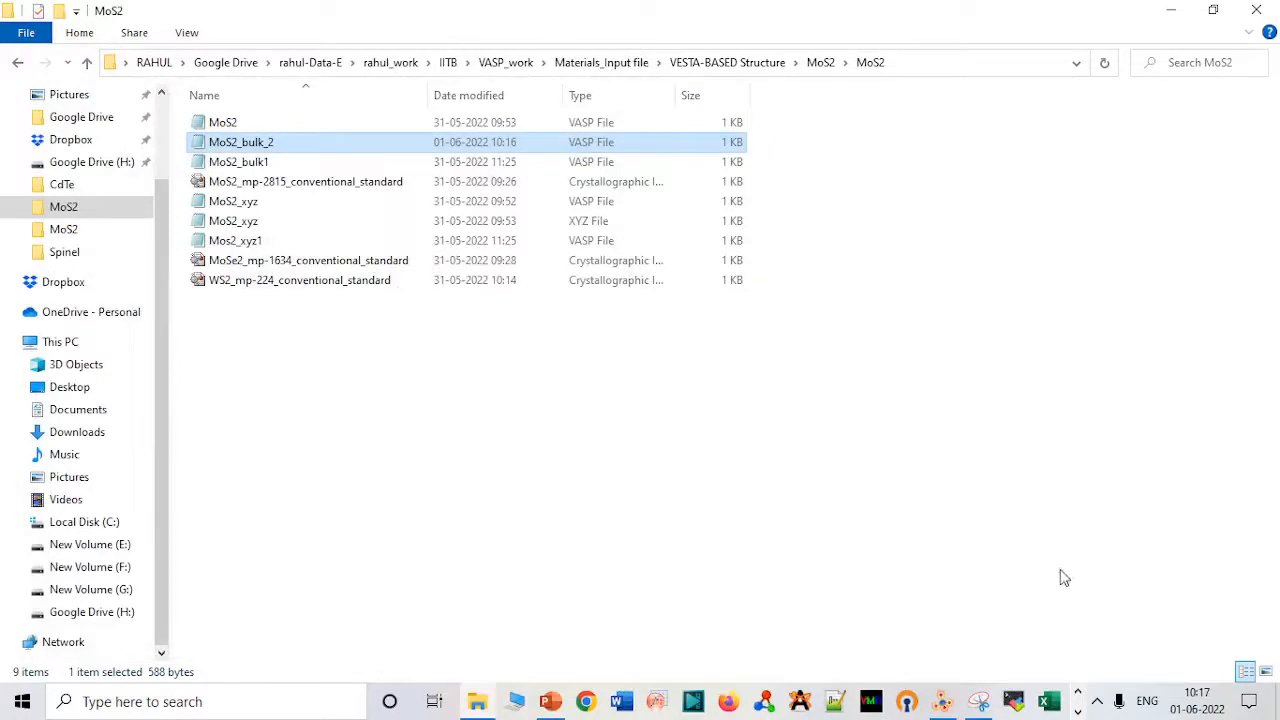
- Switch back to VESTA and delete the three atoms of the upper MoS2 layer, one Mo and two S
left_click(950, 699)
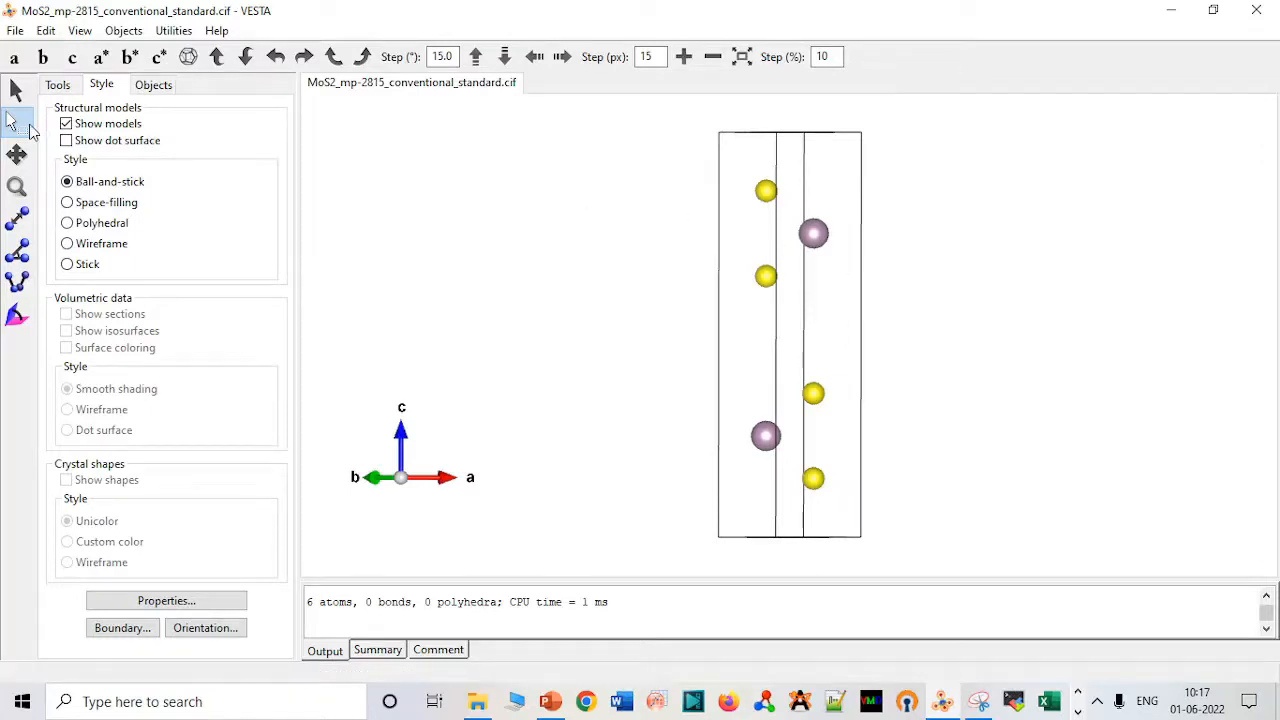
left_click_drag(720, 168, 848, 318)
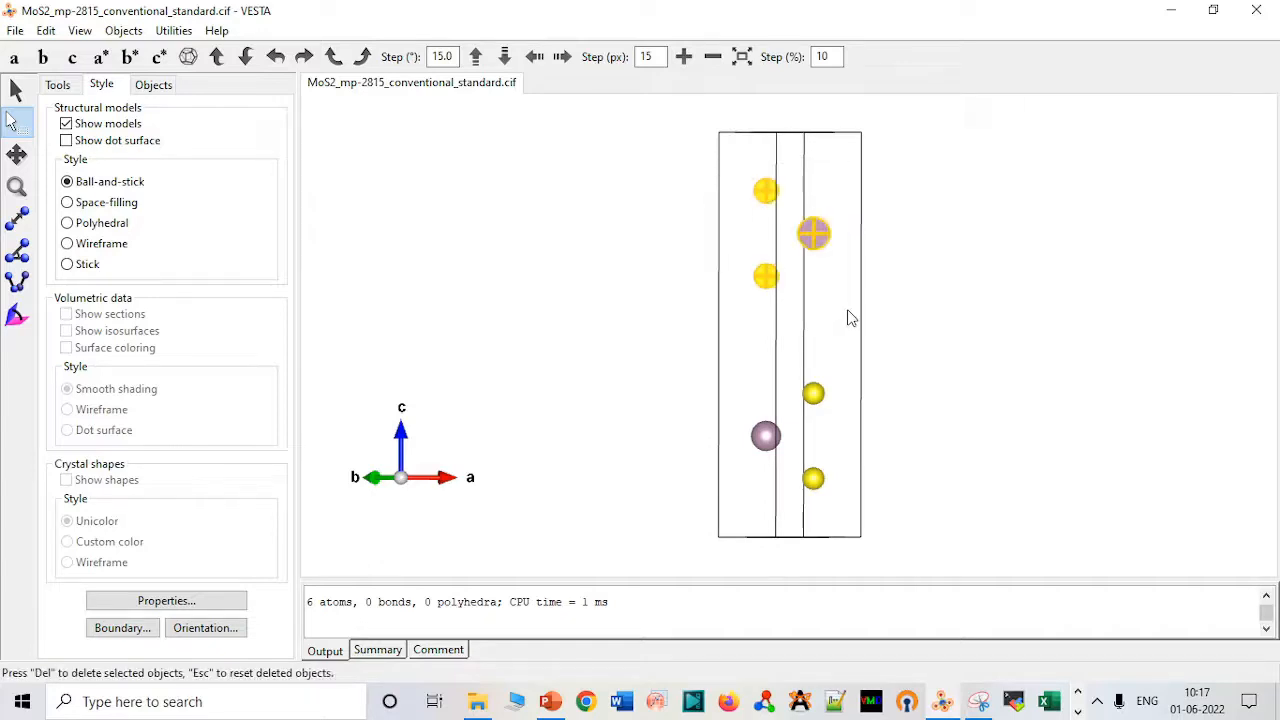
key("Delete")
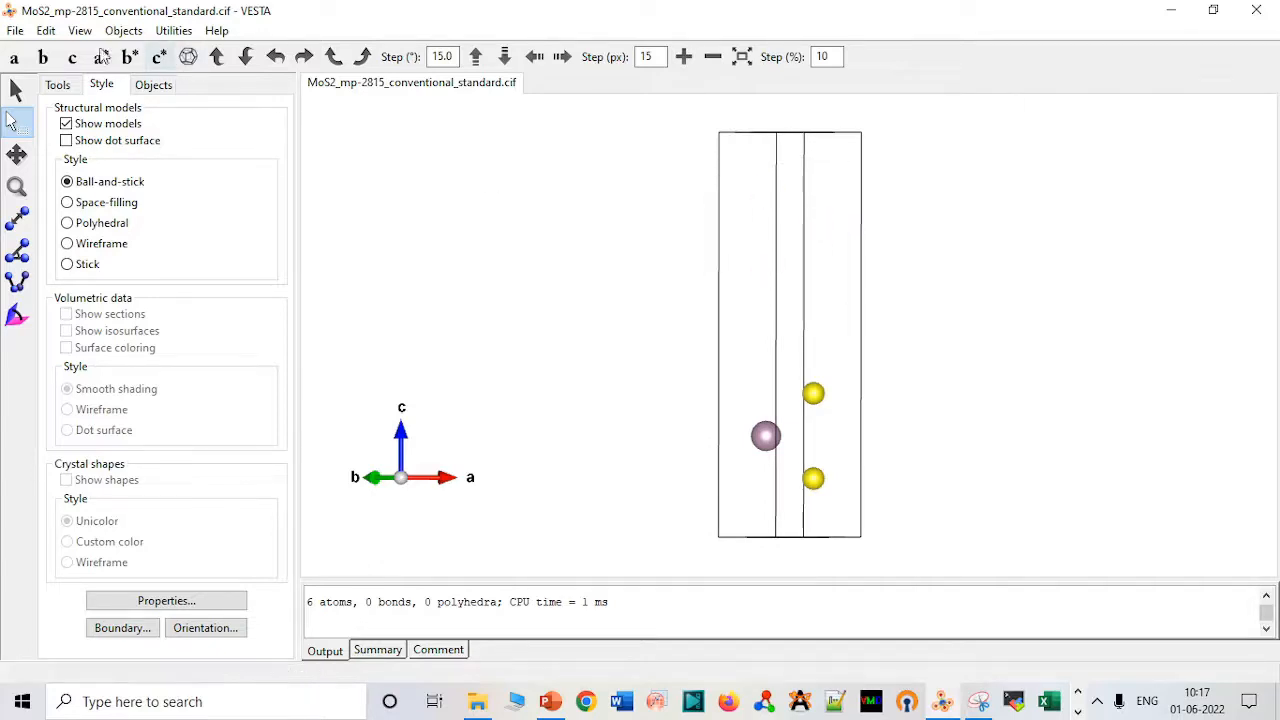
- Export the remaining layer as an XYZ file named MoS2_xyz_1, leaving out the hidden atoms
left_click(17, 31)
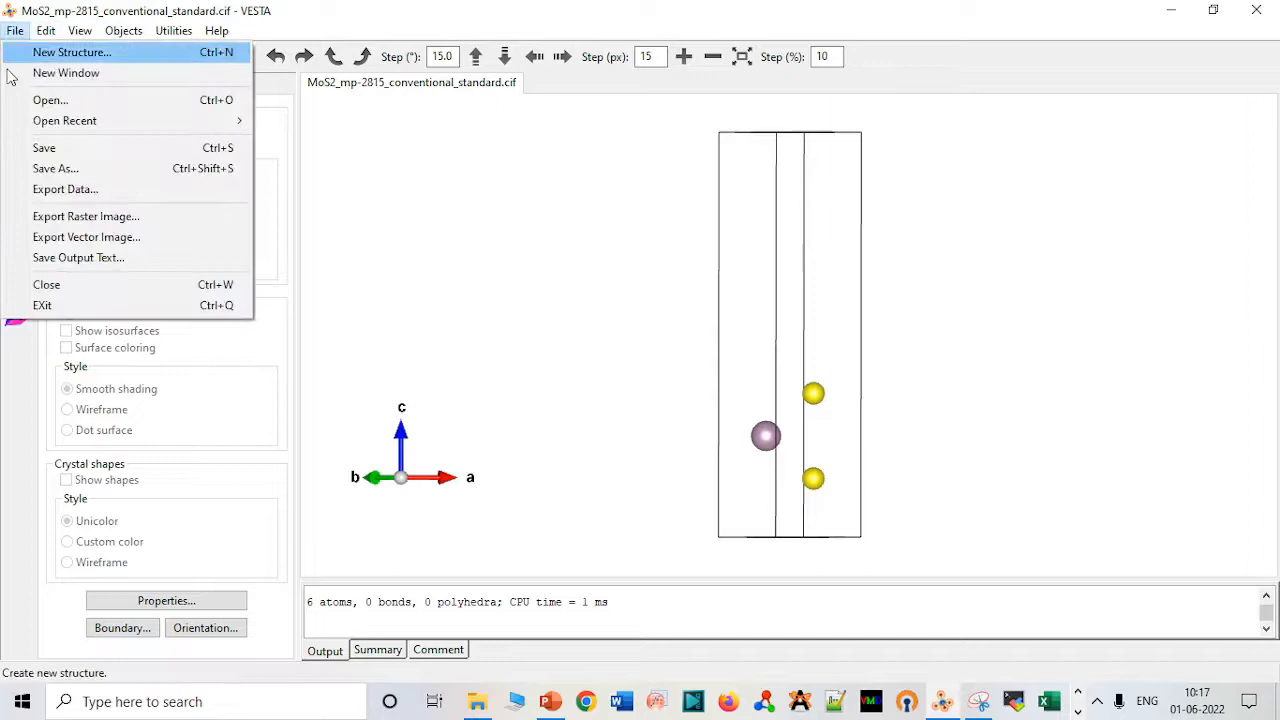
left_click(85, 194)
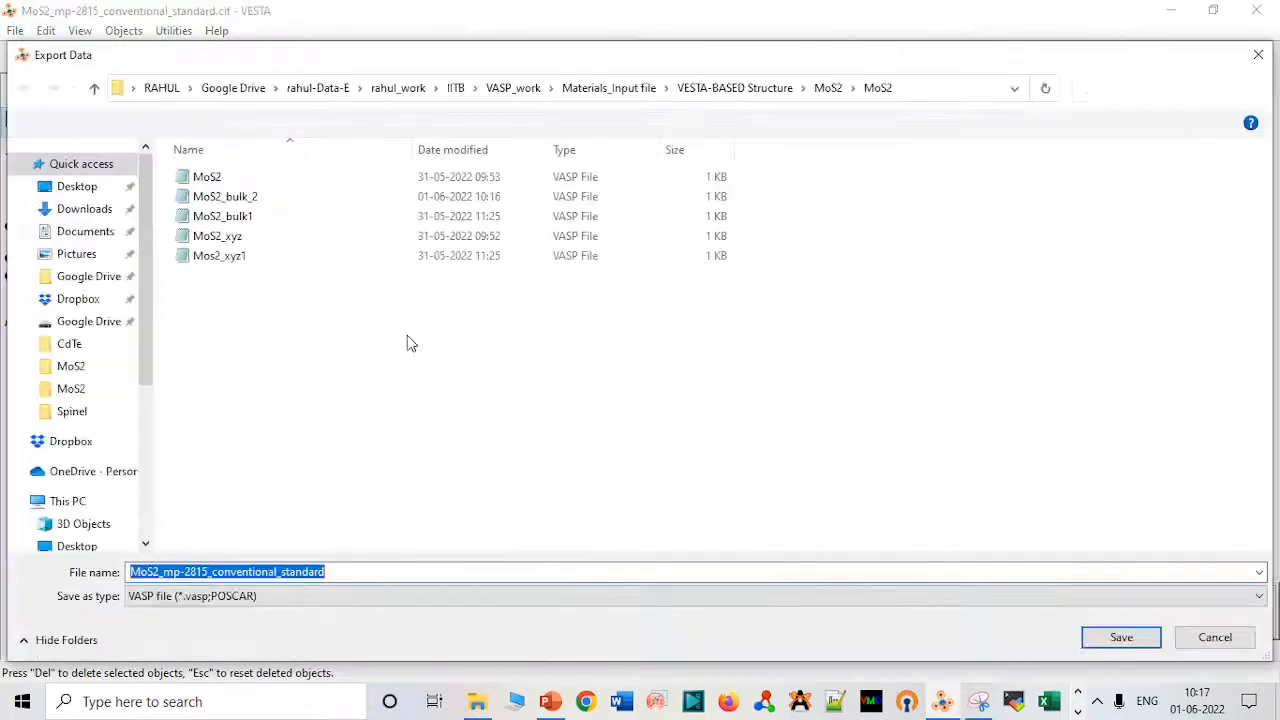
left_click(347, 603)
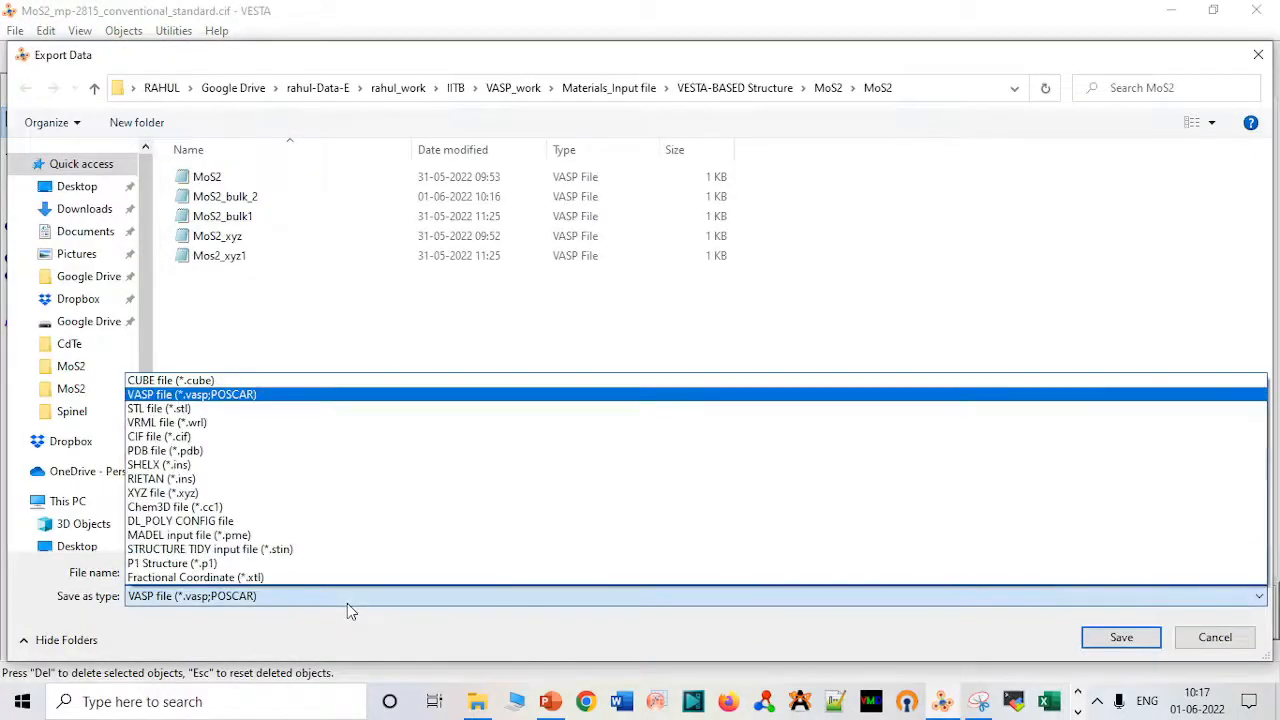
left_click(264, 497)
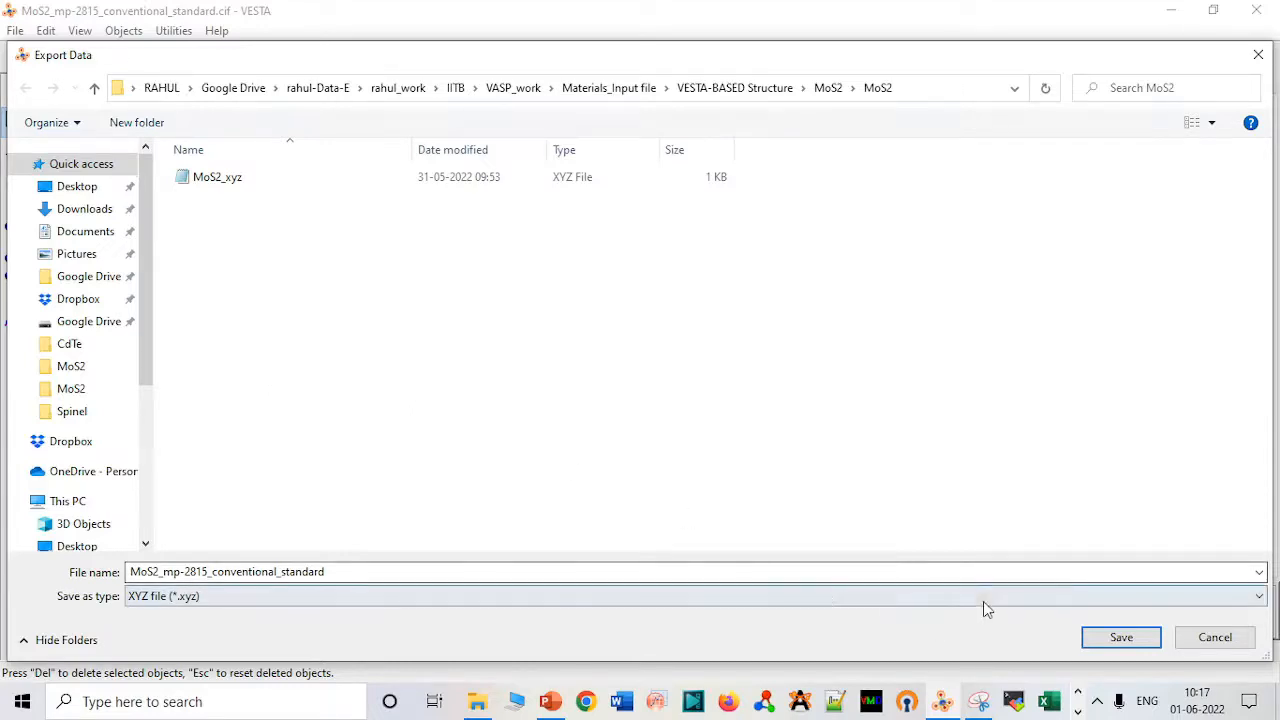
left_click(289, 184)
left_click(206, 572)
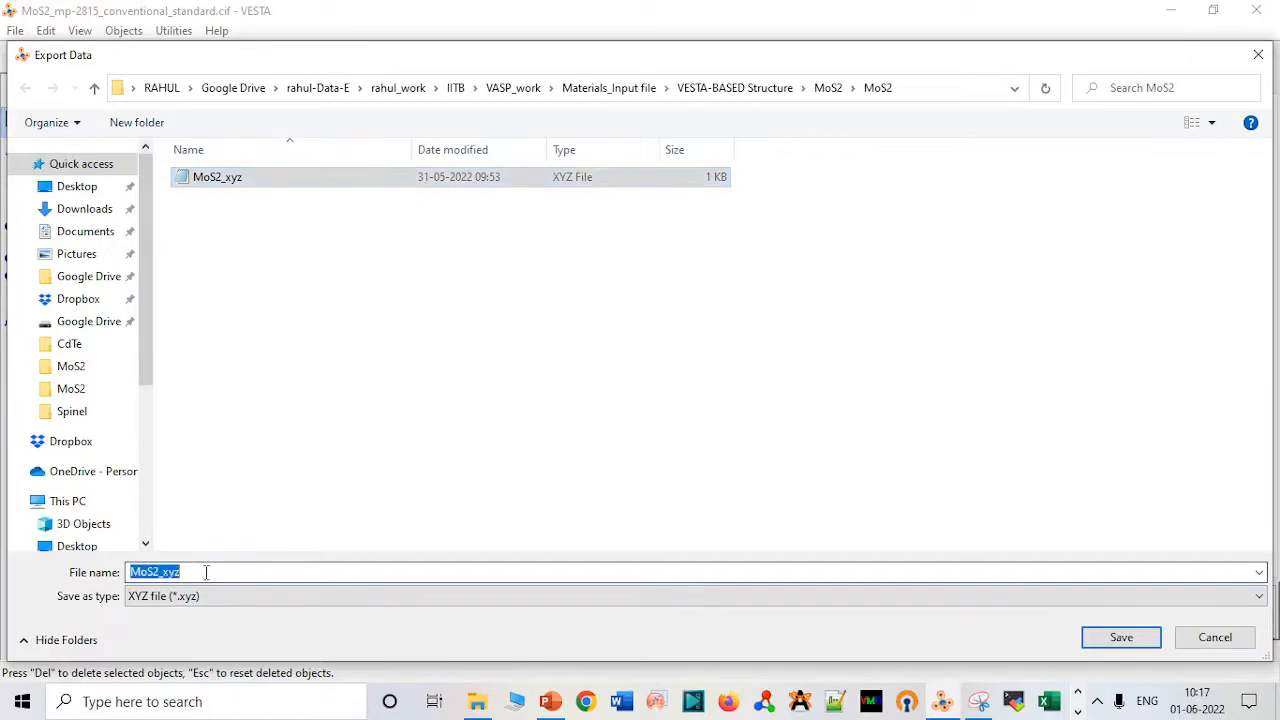
left_click(206, 572)
type("_1")
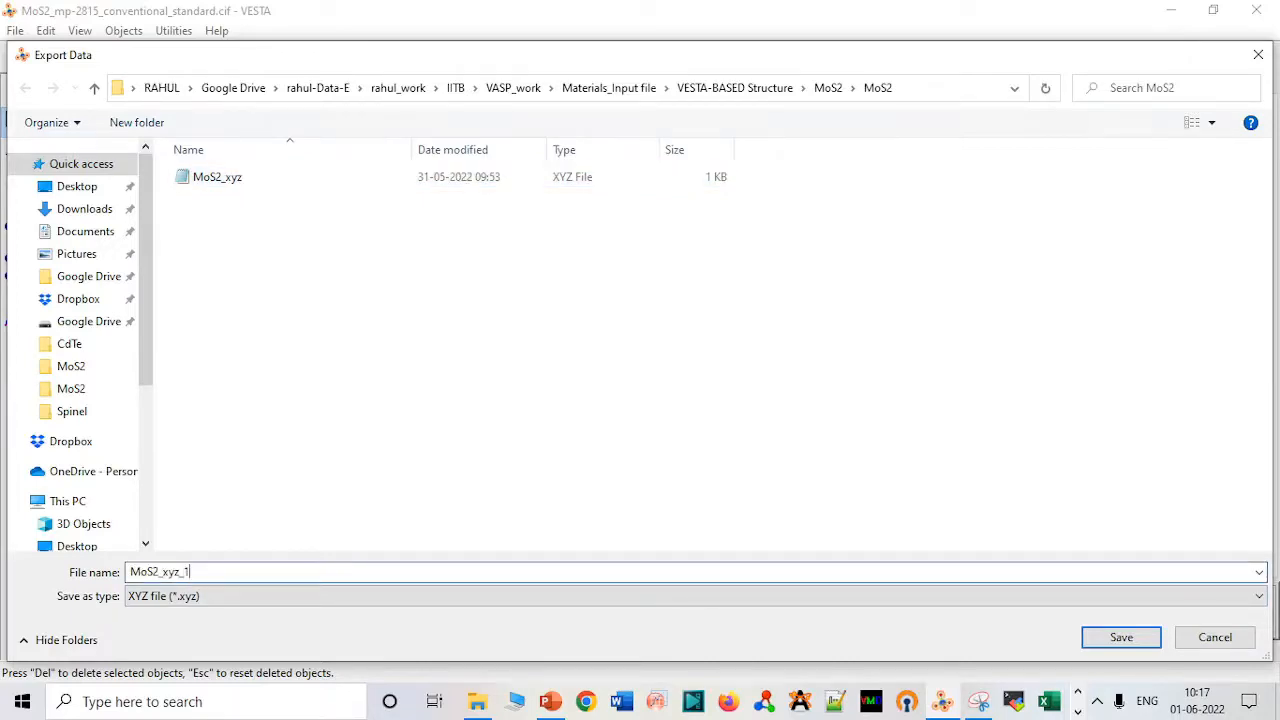
key("Return")
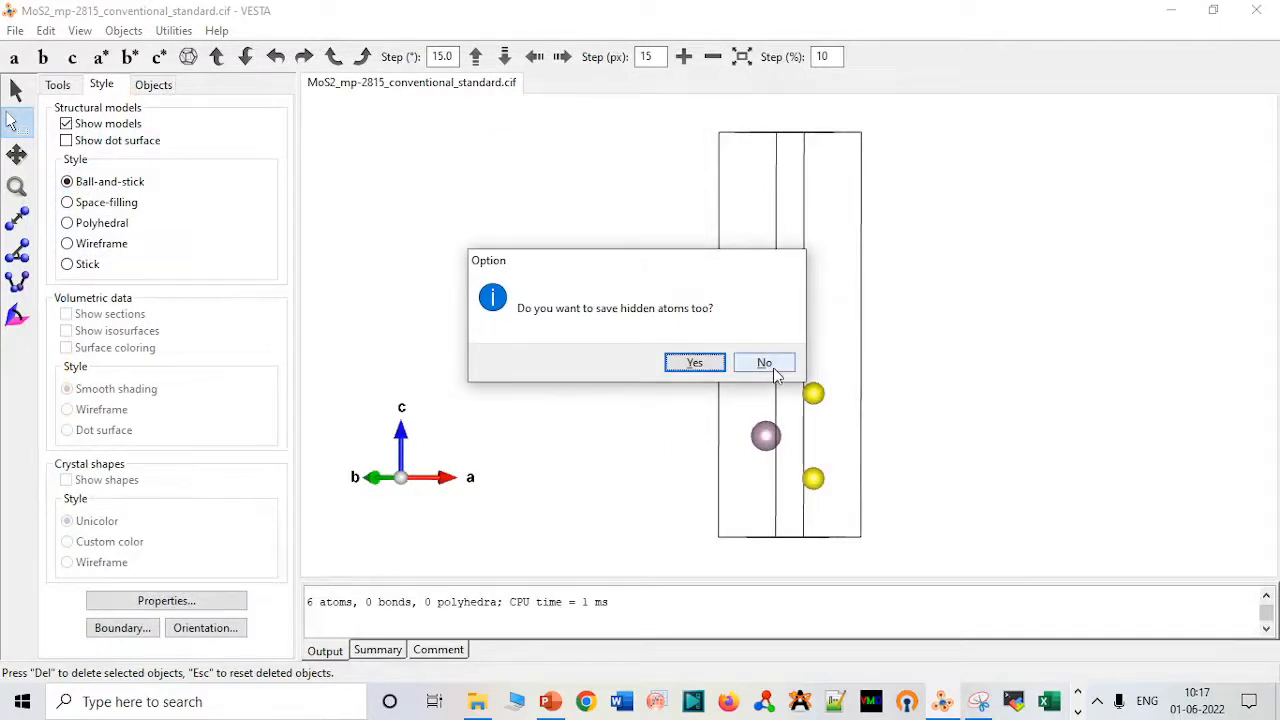
left_click(765, 366)
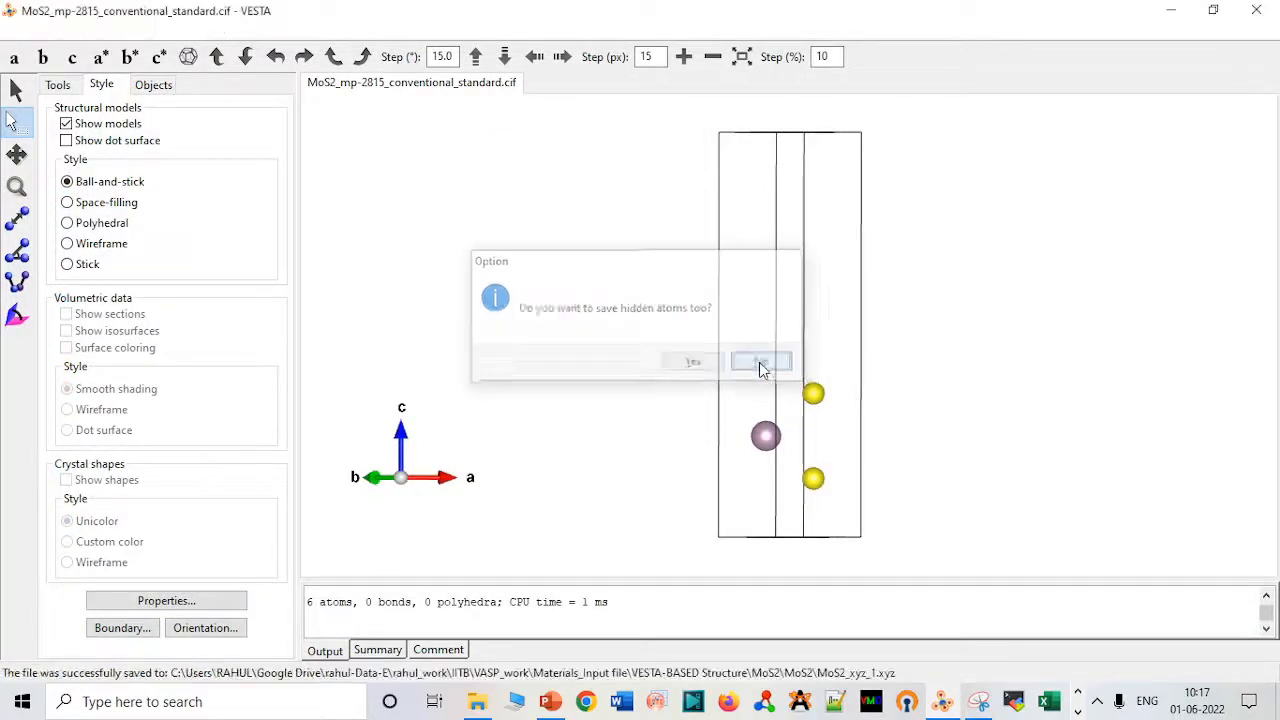
- Switch to File Explorer, copy the Mo and two S coordinate lines from the MoS2_xyz_1 file, and close it
key("alt+Tab")
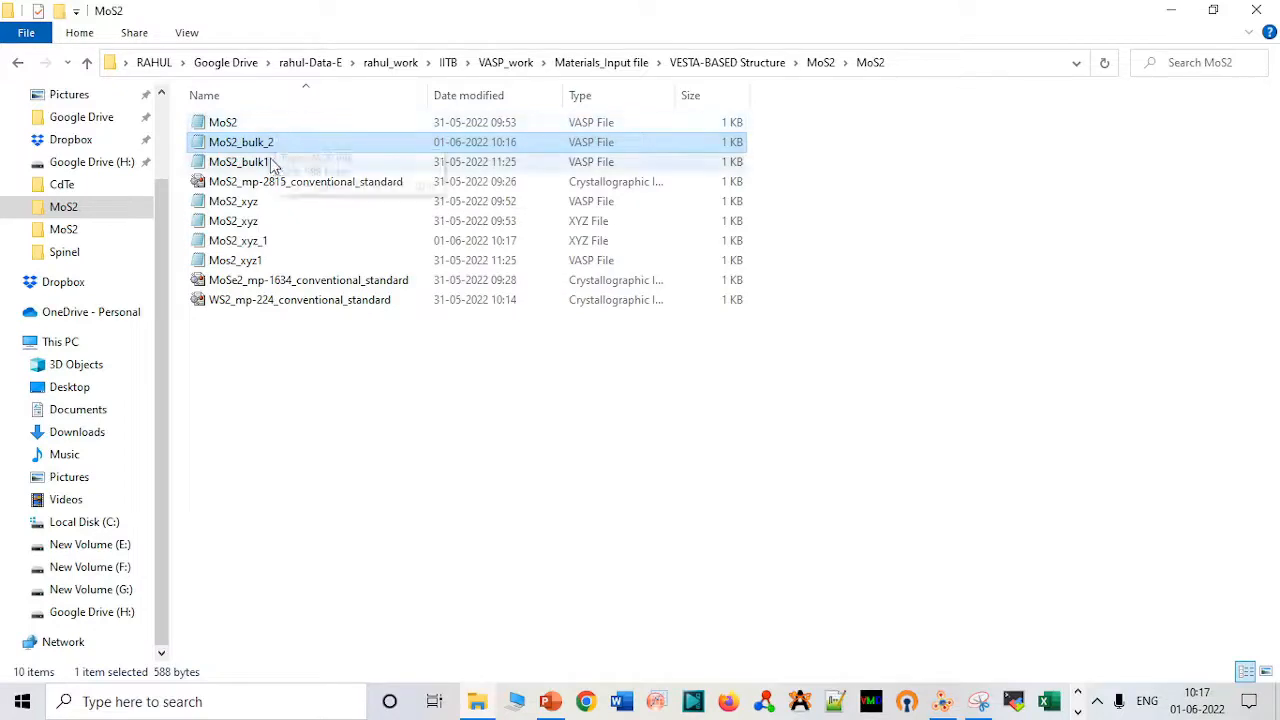
double_click(272, 243)
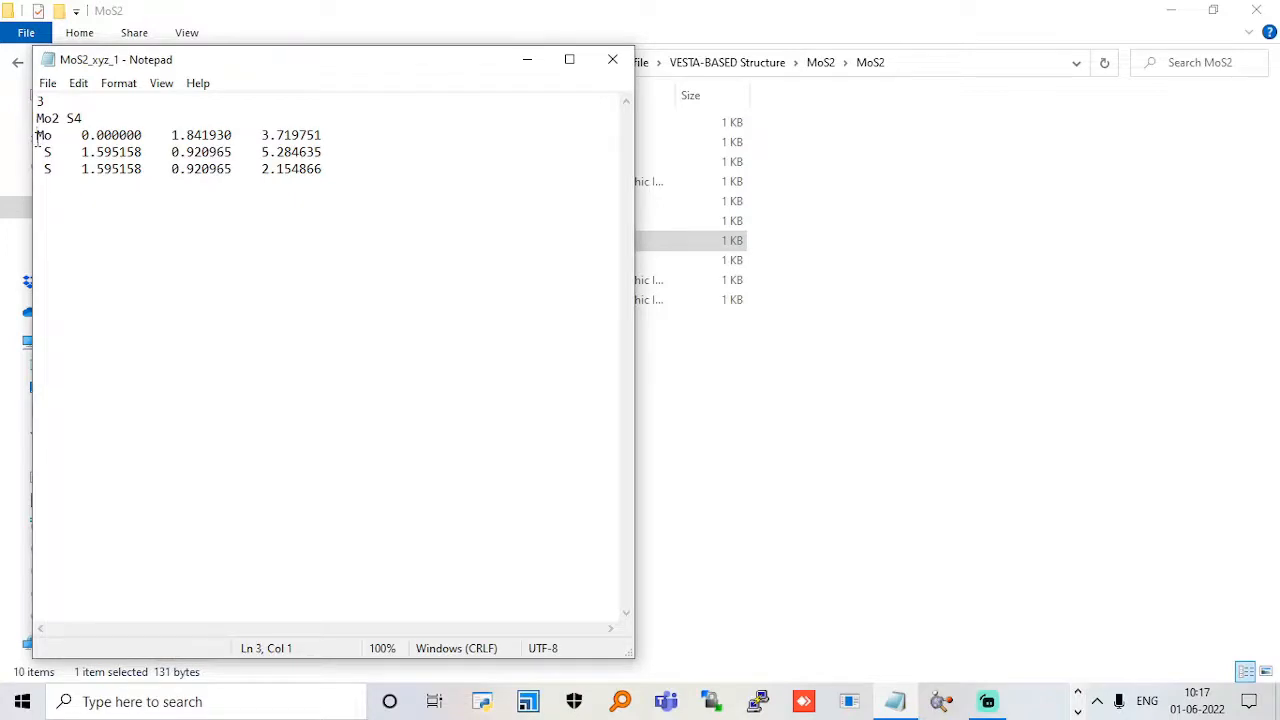
key("ctrl+shift+End")
key("ctrl+c")
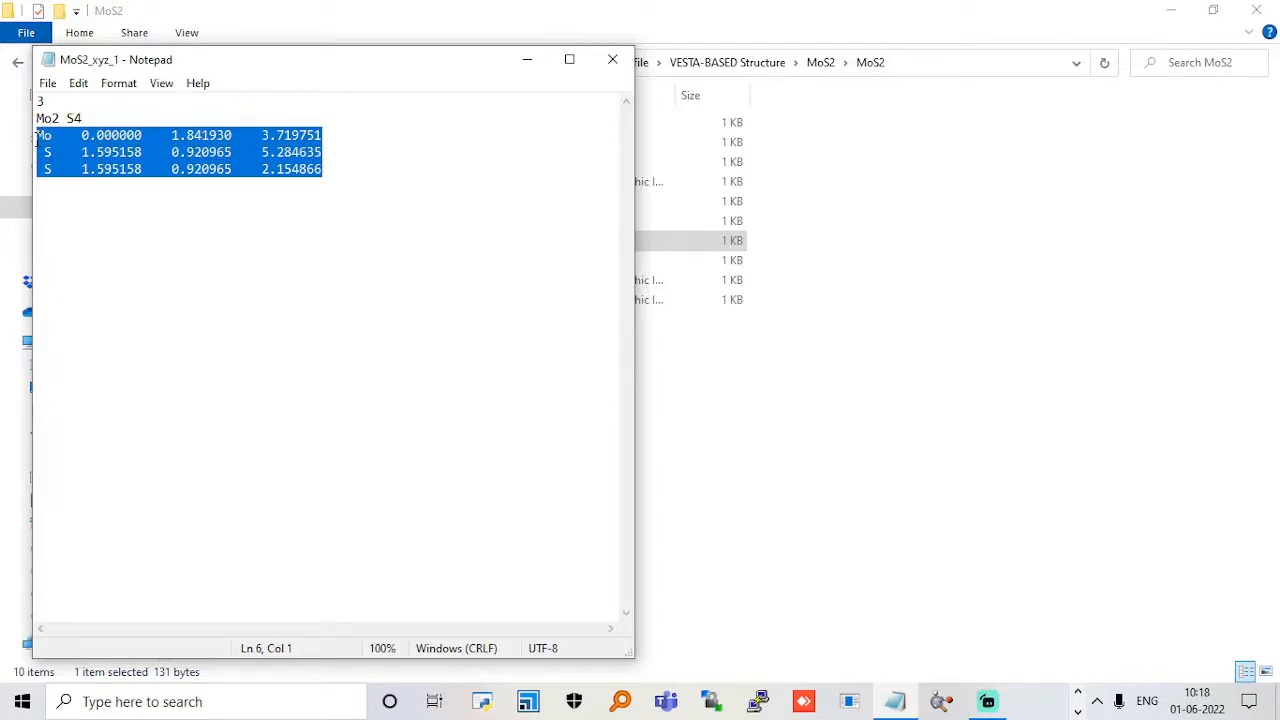
left_click(612, 59)
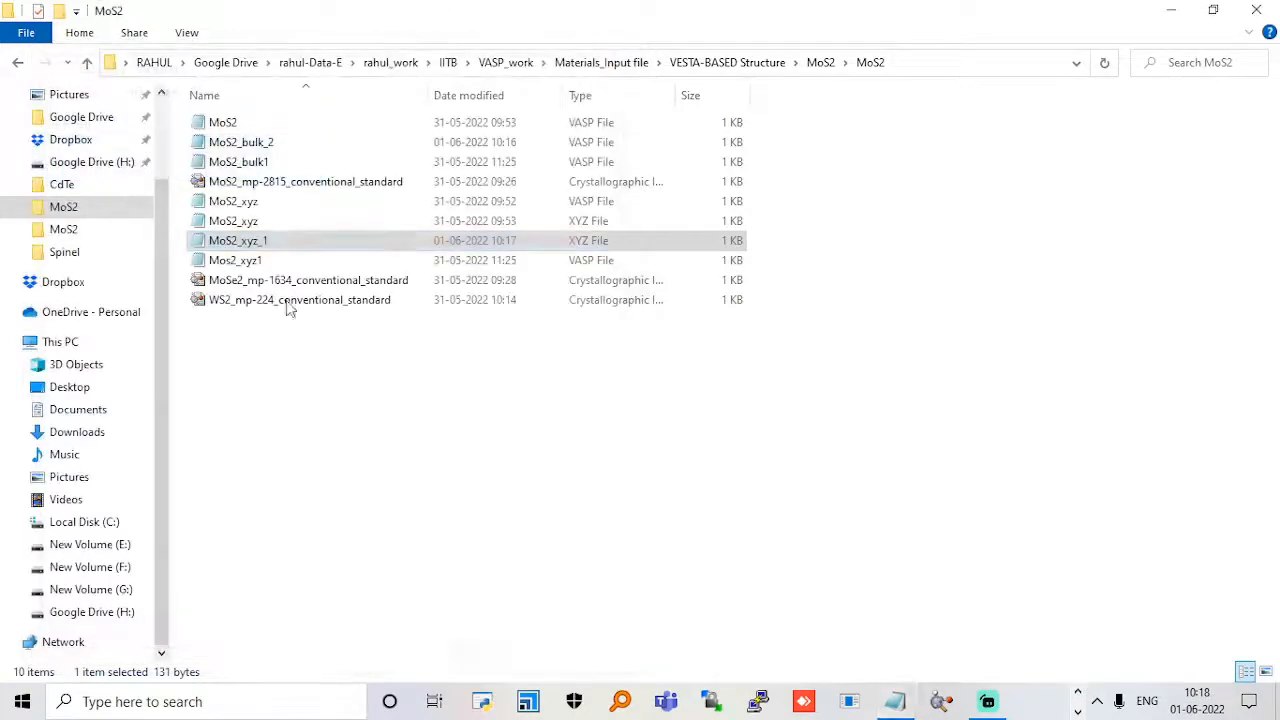
- Open the MoS2_bulk_2 file and replace all its Cartesian coordinate rows with the copied single-layer coordinates
double_click(283, 143)
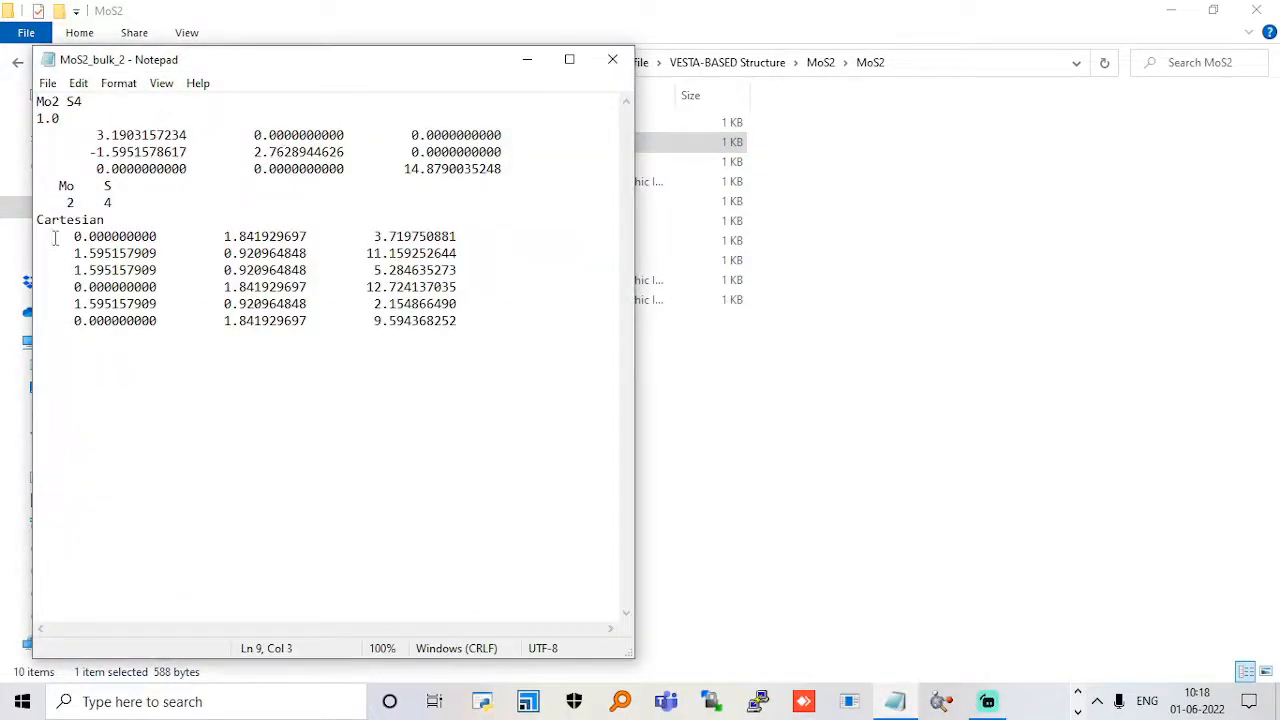
key("Home")
key("shift+Down")
key("shift+Down")
key("shift+Down")
key("shift+Down")
key("shift+Down")
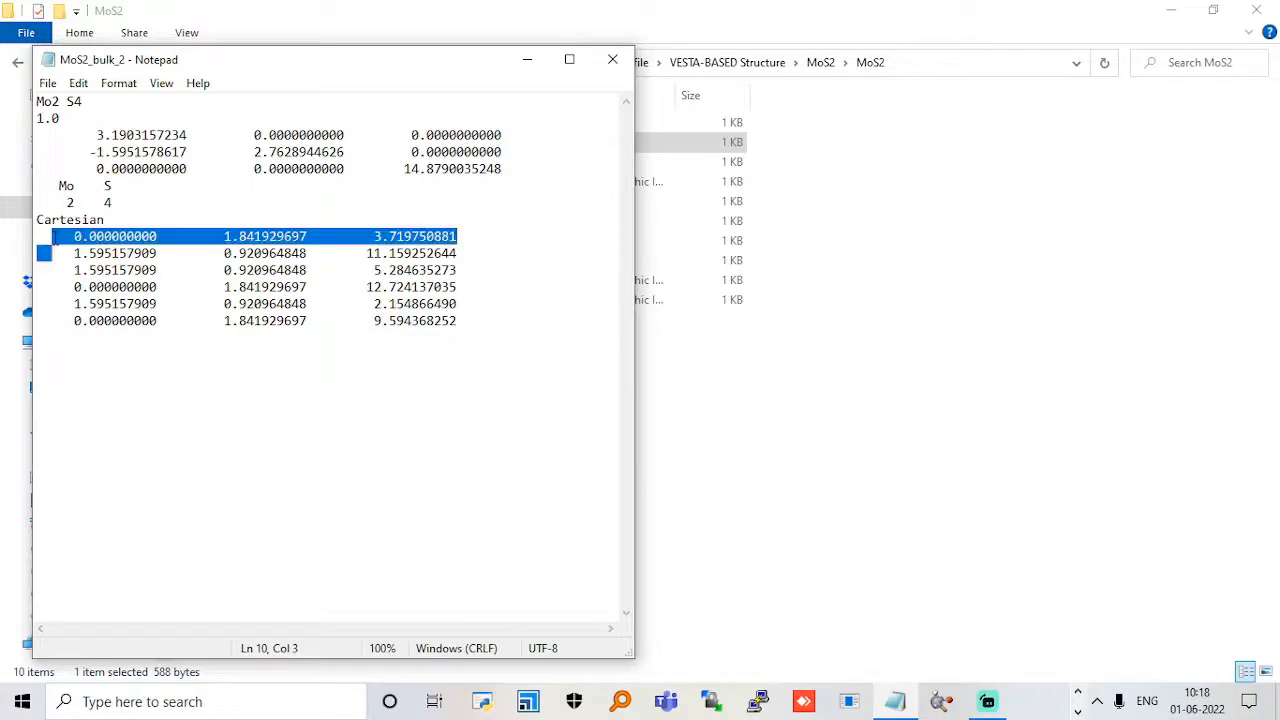
key("shift+End")
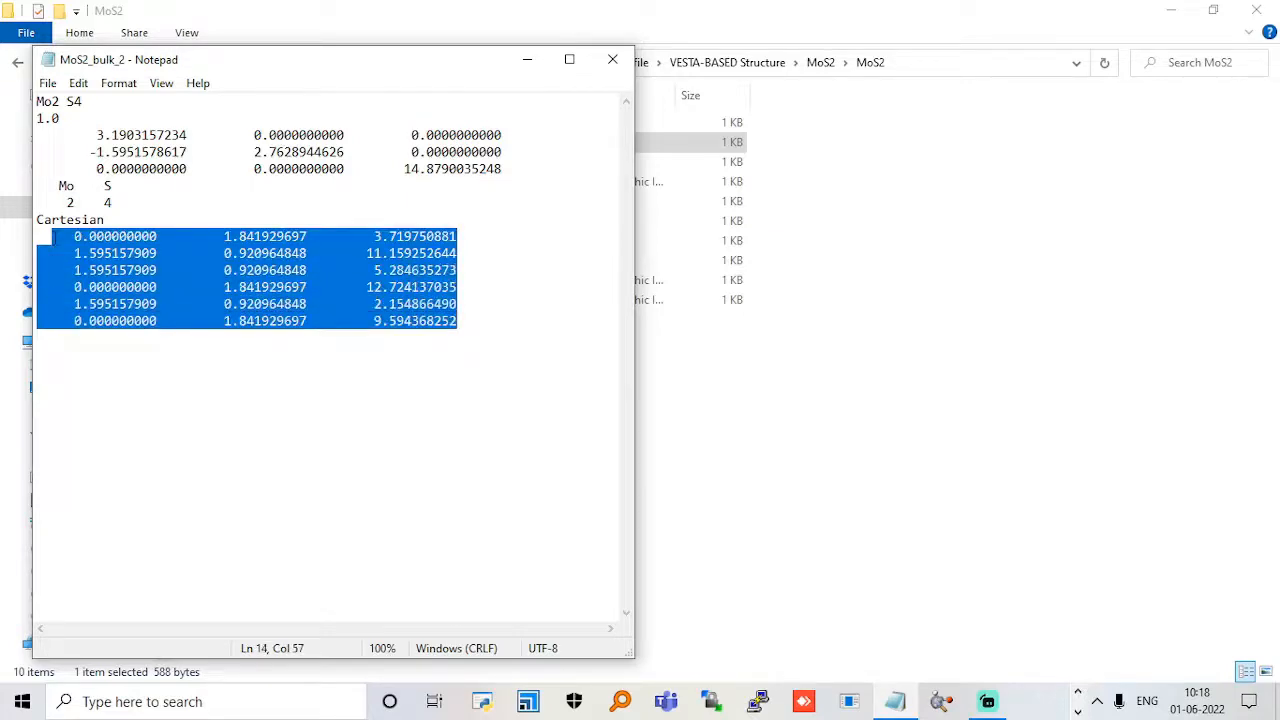
key("ctrl+v")
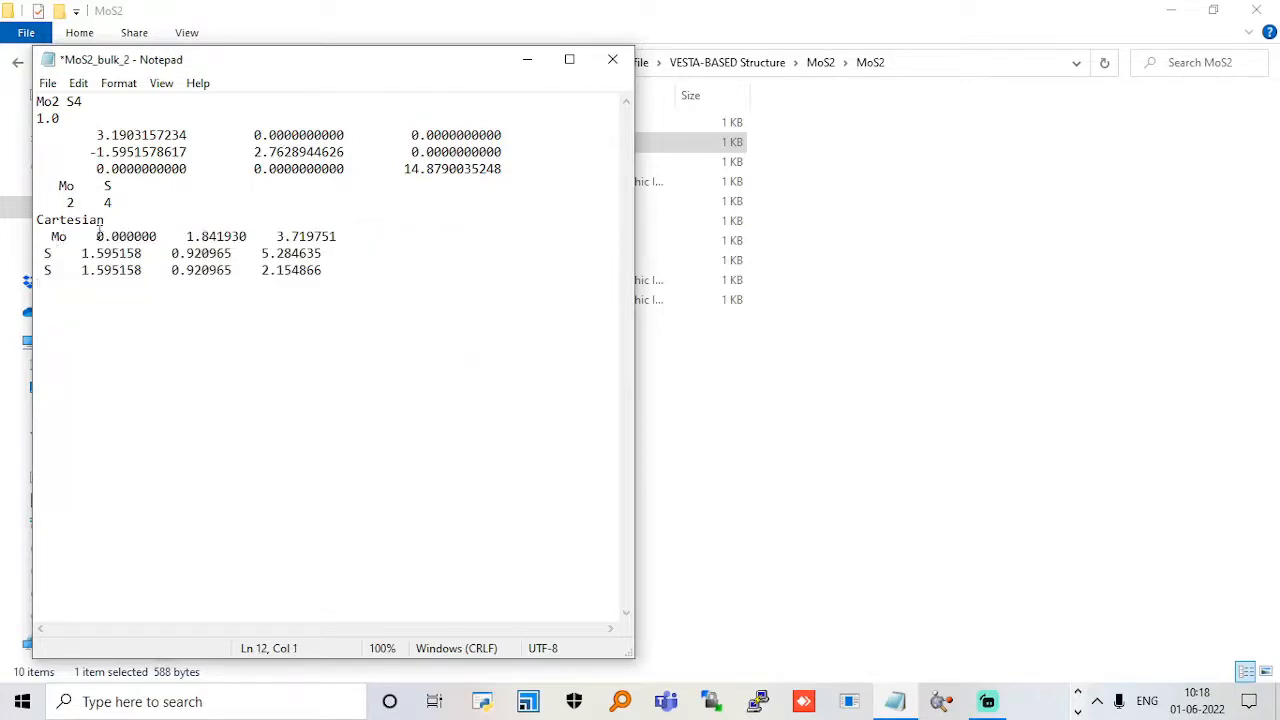
- Remove the Mo and S labels and leading spaces from the three pasted coordinate rows
left_click(98, 236)
key("BackSpace")
key("BackSpace")
key("BackSpace")
key("BackSpace")
key("BackSpace")
key("BackSpace")
key("BackSpace")
key("BackSpace")
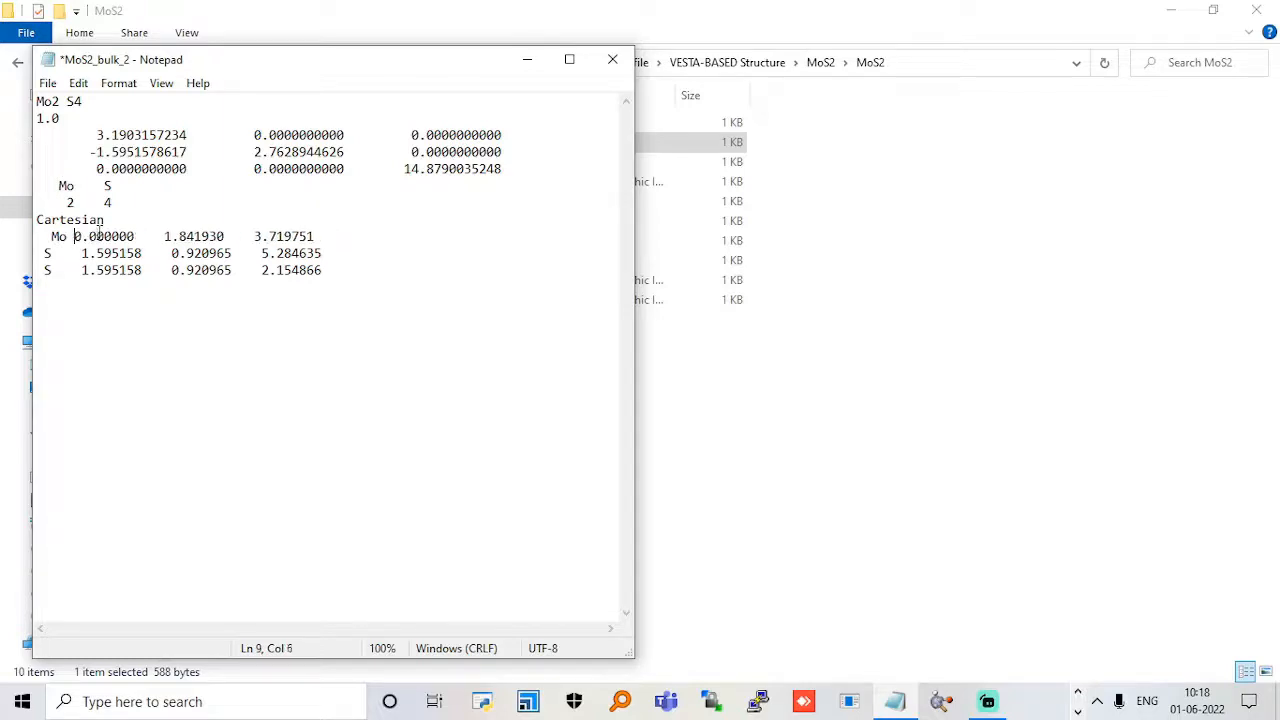
key("Down")
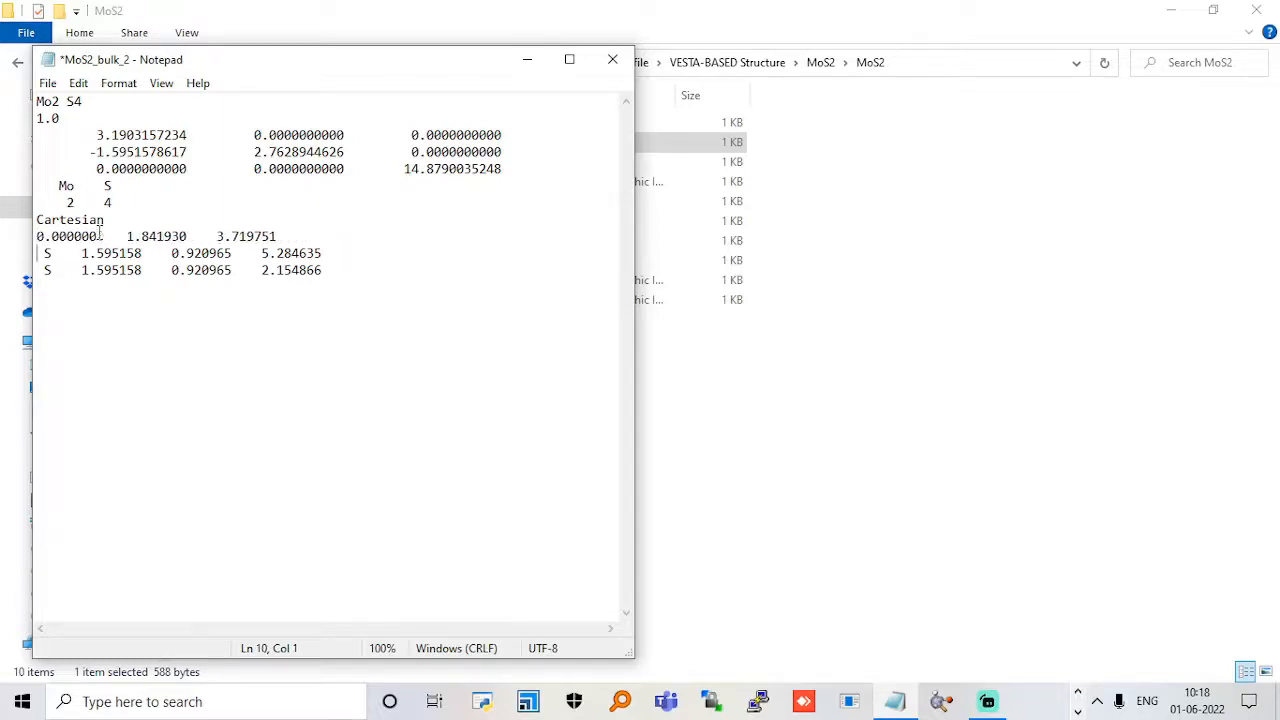
key("Delete")
key("Delete")
key("Delete")
key("Delete")
key("Delete")
key("Delete")
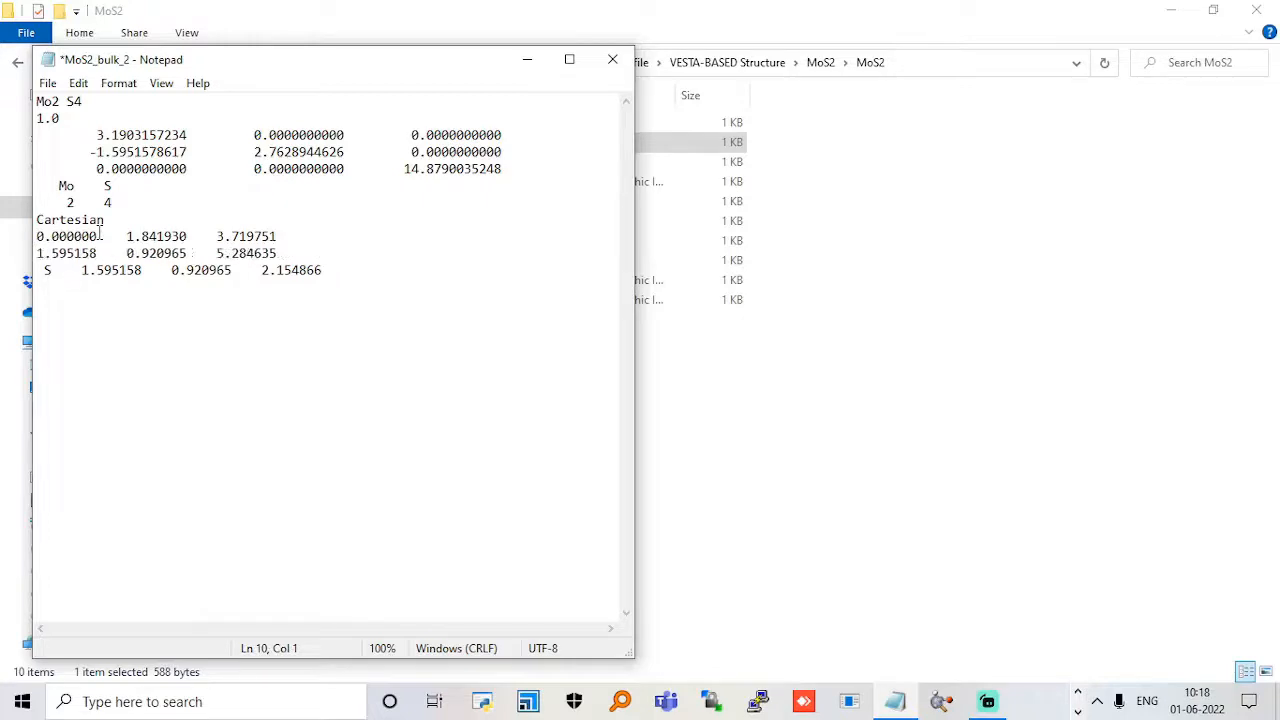
key("Delete")
key("Delete")
key("Delete")
key("Delete")
key("Delete")
key("Delete")
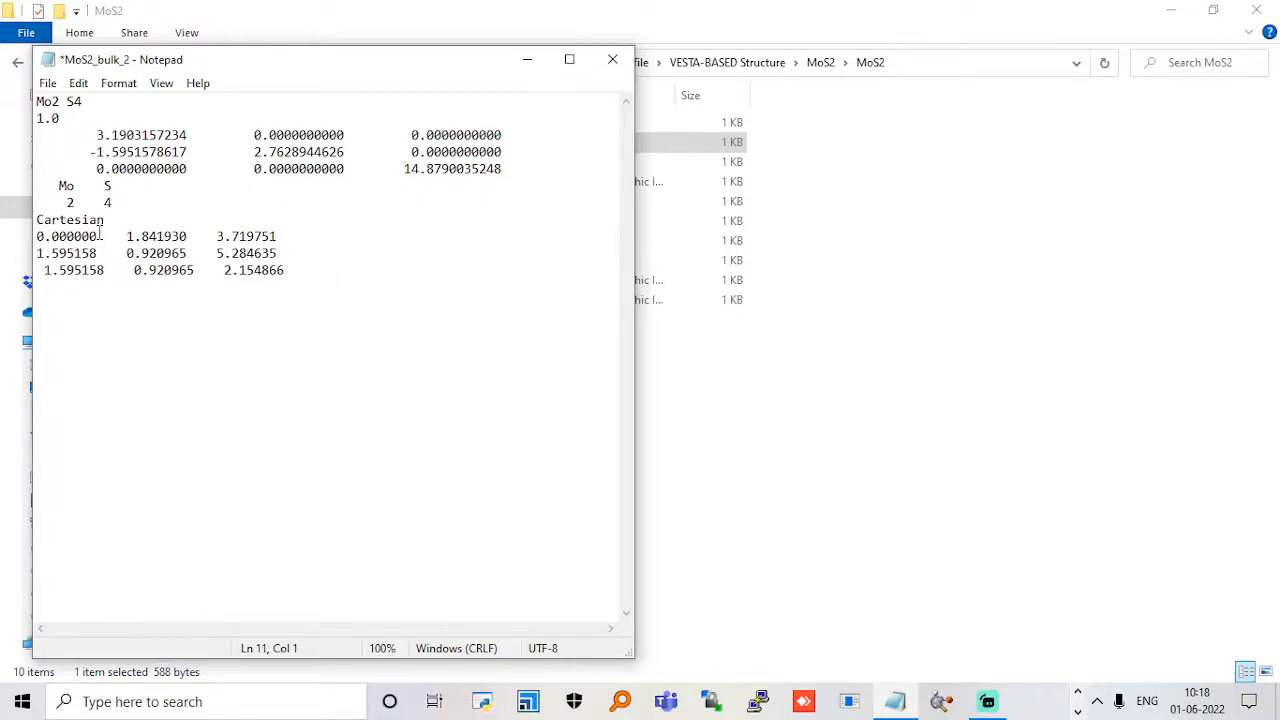
- Set the atom counts below the element symbols to 1 for Mo and 2 for S
key("Up")
key("Up")
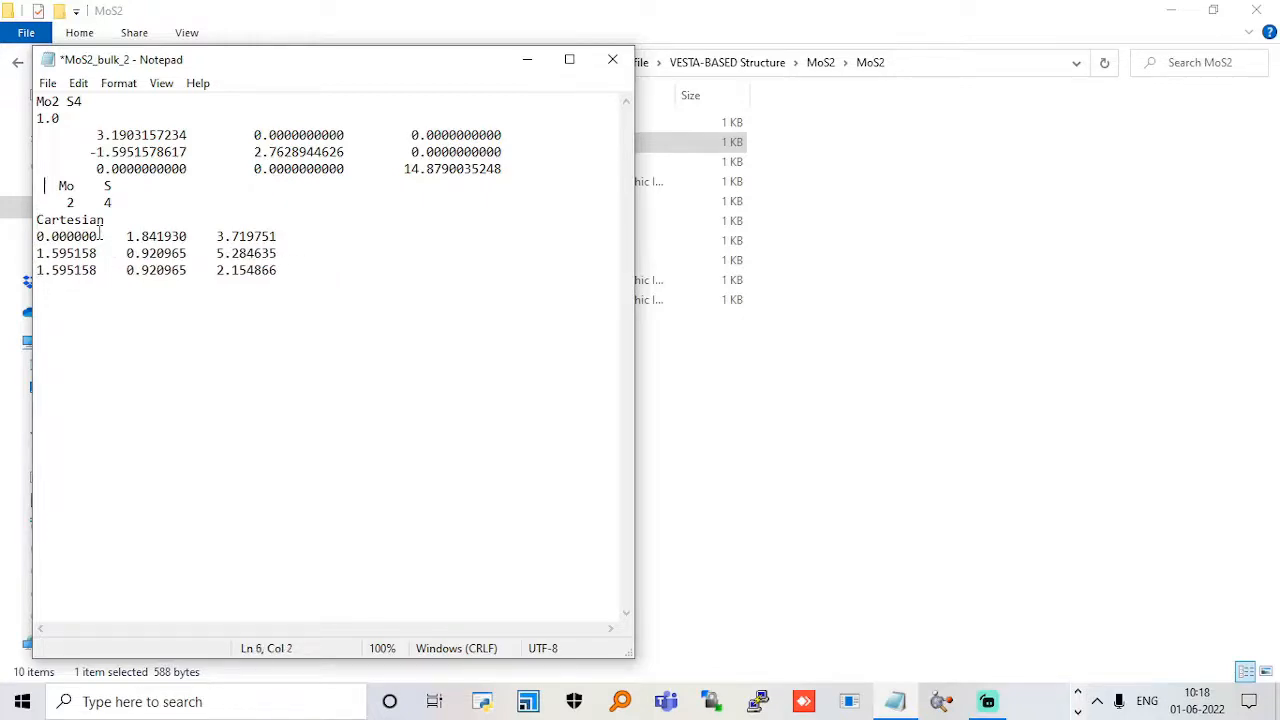
key("BackSpace")
type("1")
key("Right")
key("Right")
key("Right")
key("BackSpace")
type("2")
- Change the title line of the structure file to MoS2_monolayer, then save and close the file
left_click(85, 103)
key("BackSpace")
type("2")
key("BackSpace")
key("BackSpace")
type("1")
key("BackSpace")
type("_monol")
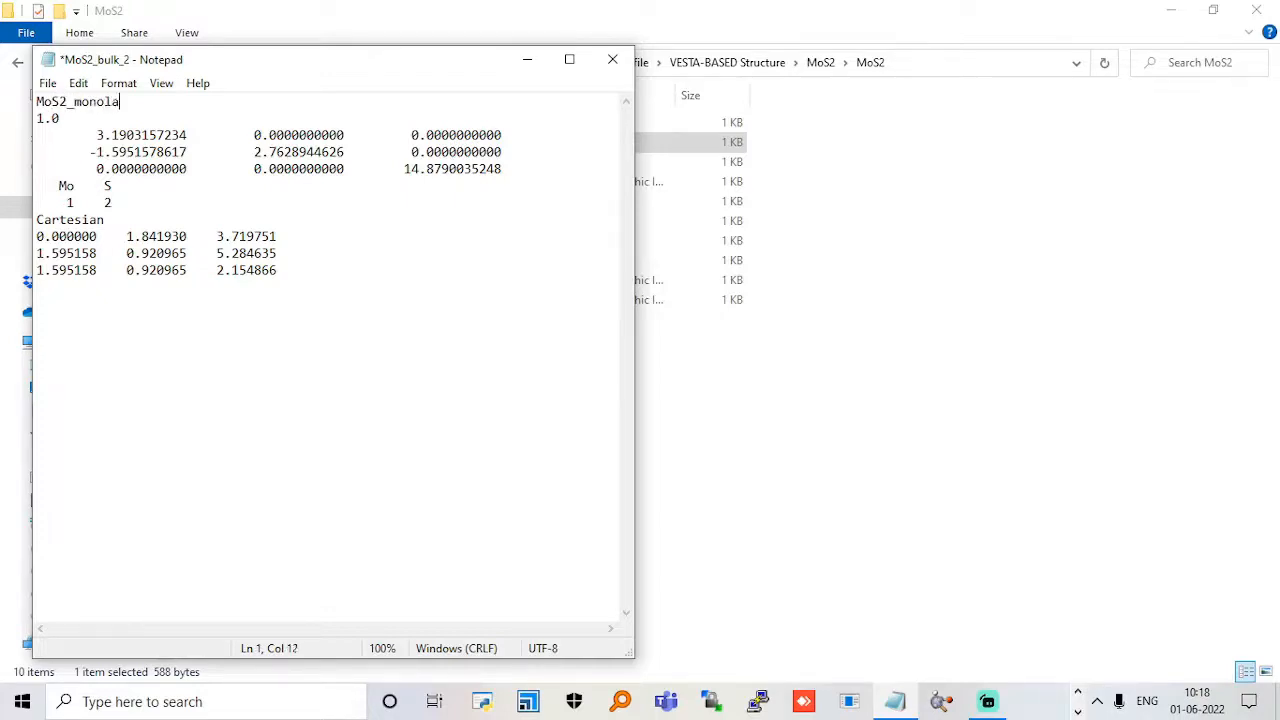
type("ayer")
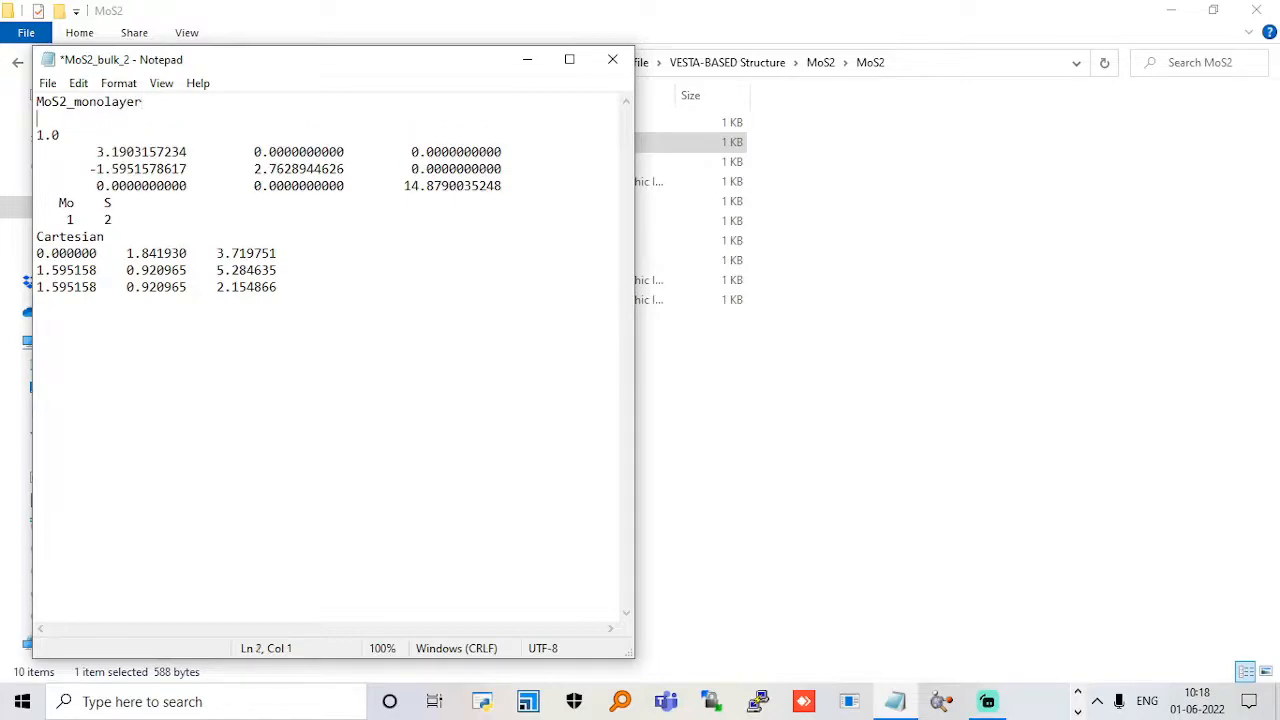
key("ctrl+s")
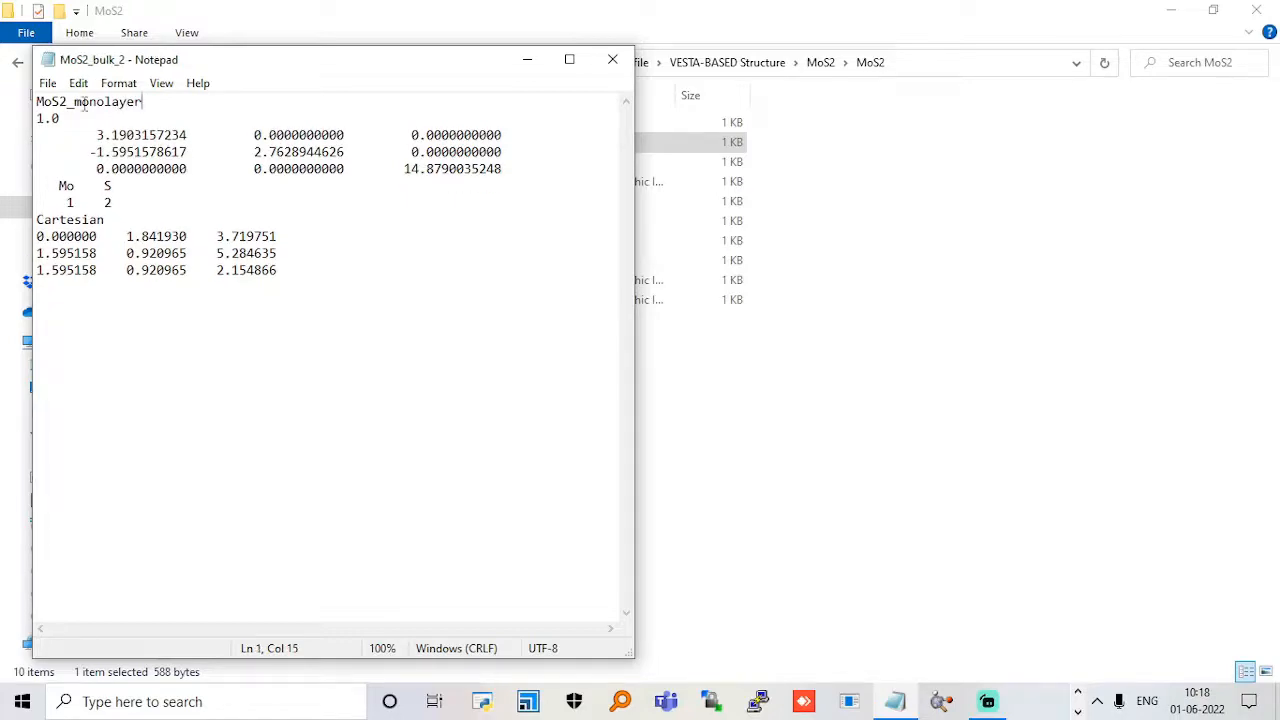
left_click(604, 66)
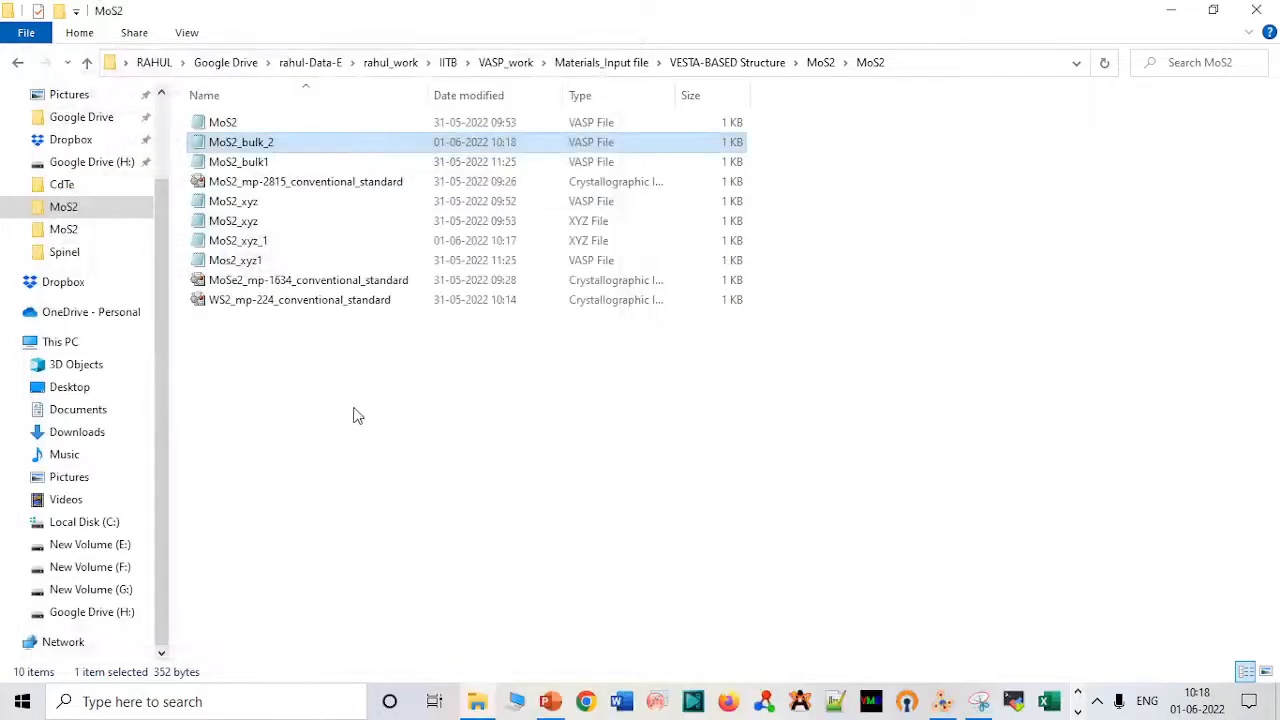
- Duplicate the edited MoS2_bulk_2 VASP file within the same folder
left_click(298, 146)
left_click(300, 143)
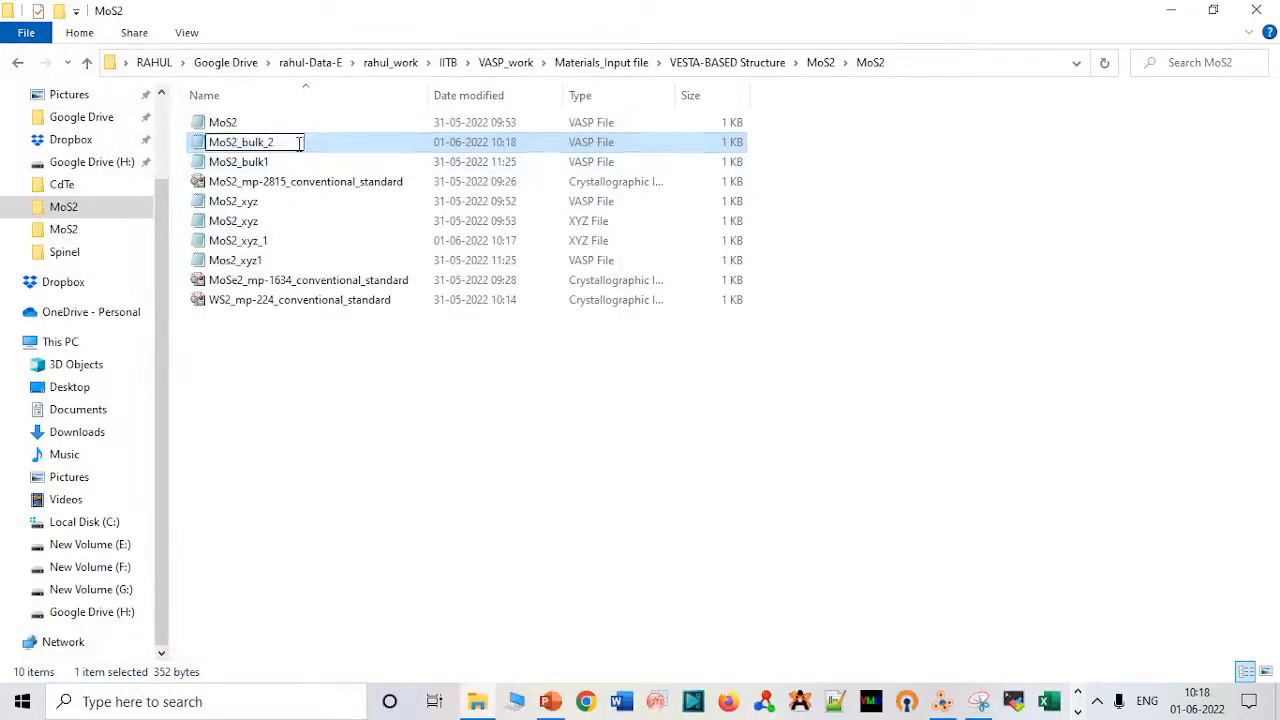
left_click(356, 146)
key("ctrl+c")
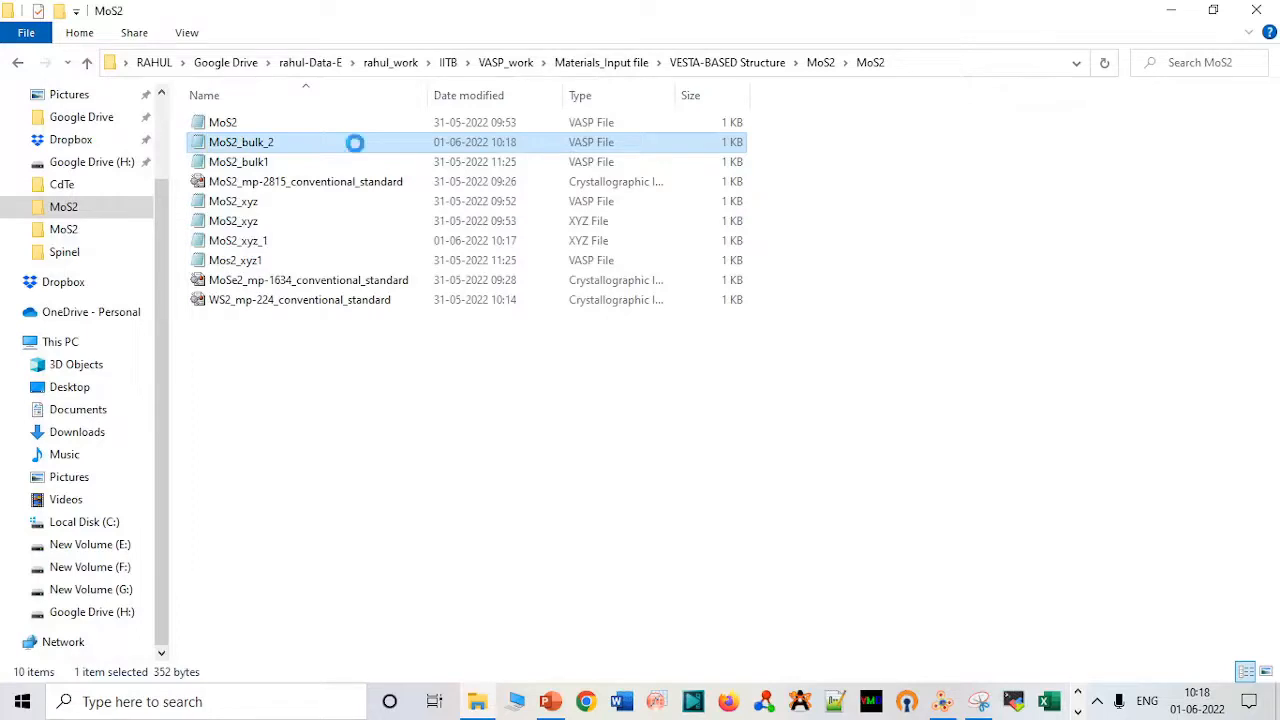
key("ctrl+v")
- Rename the duplicated VASP file as MoS2_mono
left_click(332, 130)
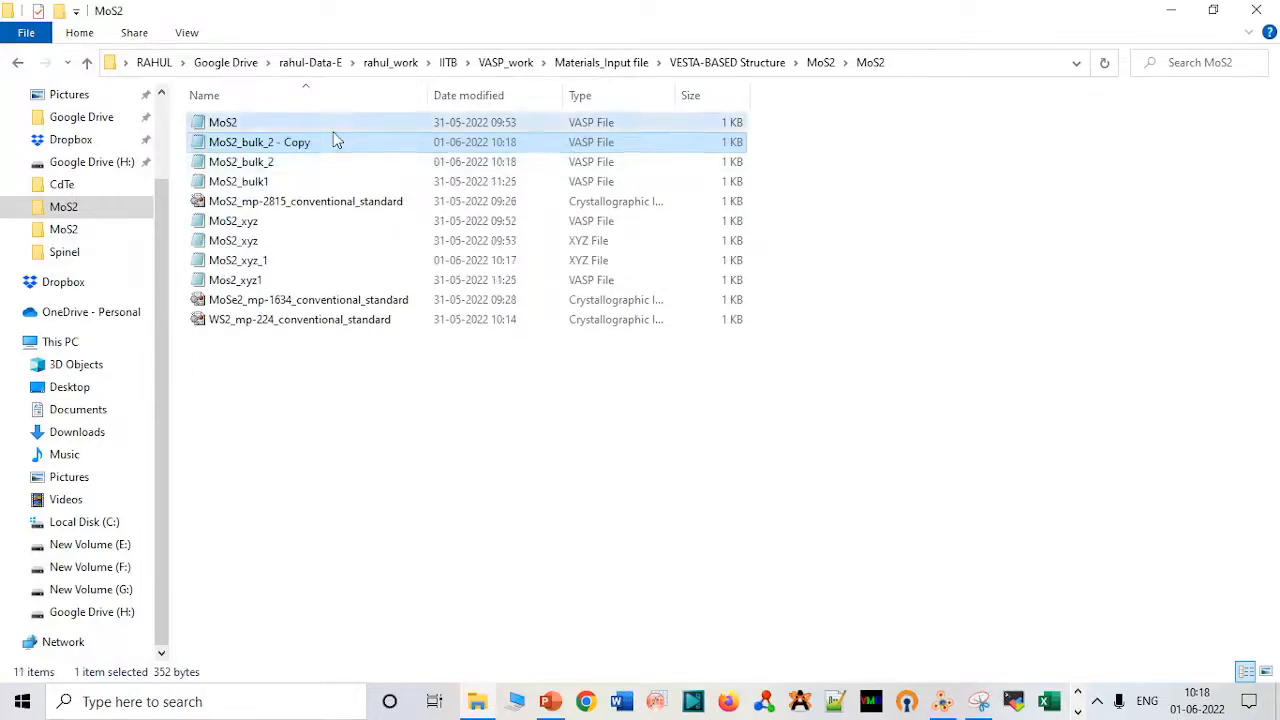
left_click(323, 142)
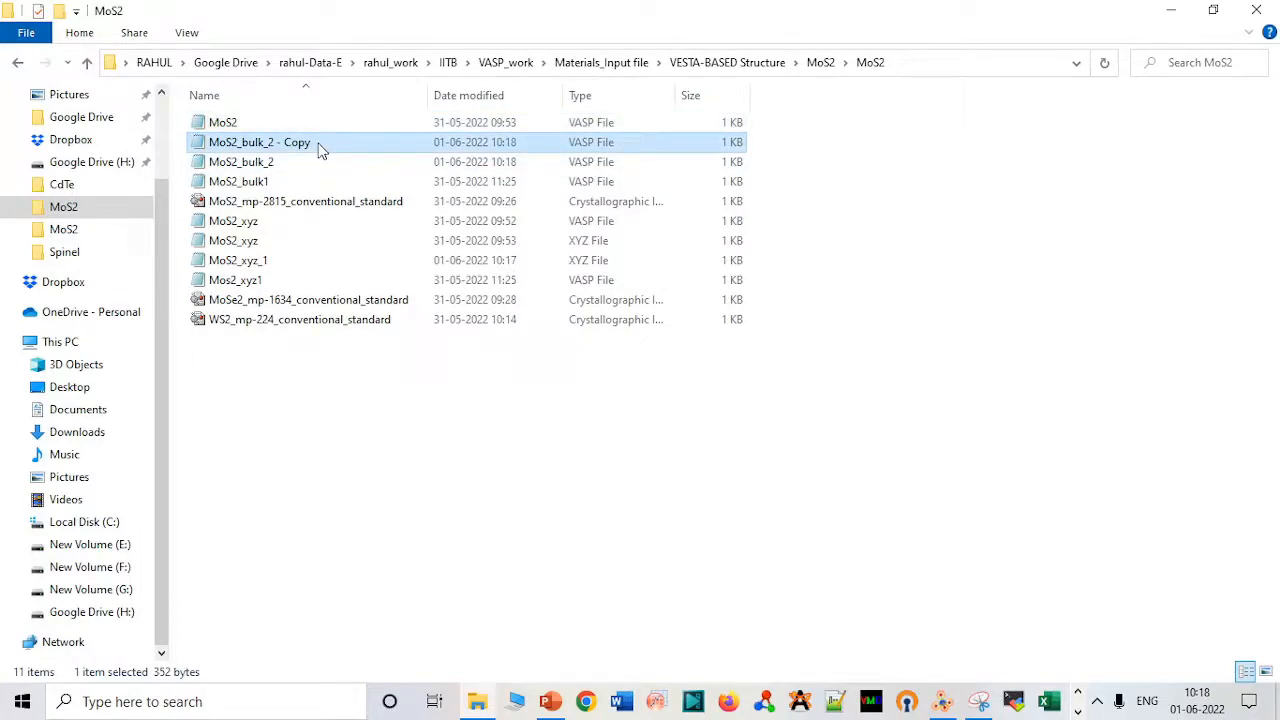
left_click(321, 146)
left_click(319, 142)
key("BackSpace")
key("BackSpace")
key("BackSpace")
key("BackSpace")
key("BackSpace")
key("BackSpace")
key("BackSpace")
key("BackSpace")
key("BackSpace")
key("BackSpace")
key("BackSpace")
key("BackSpace")
key("BackSpace")
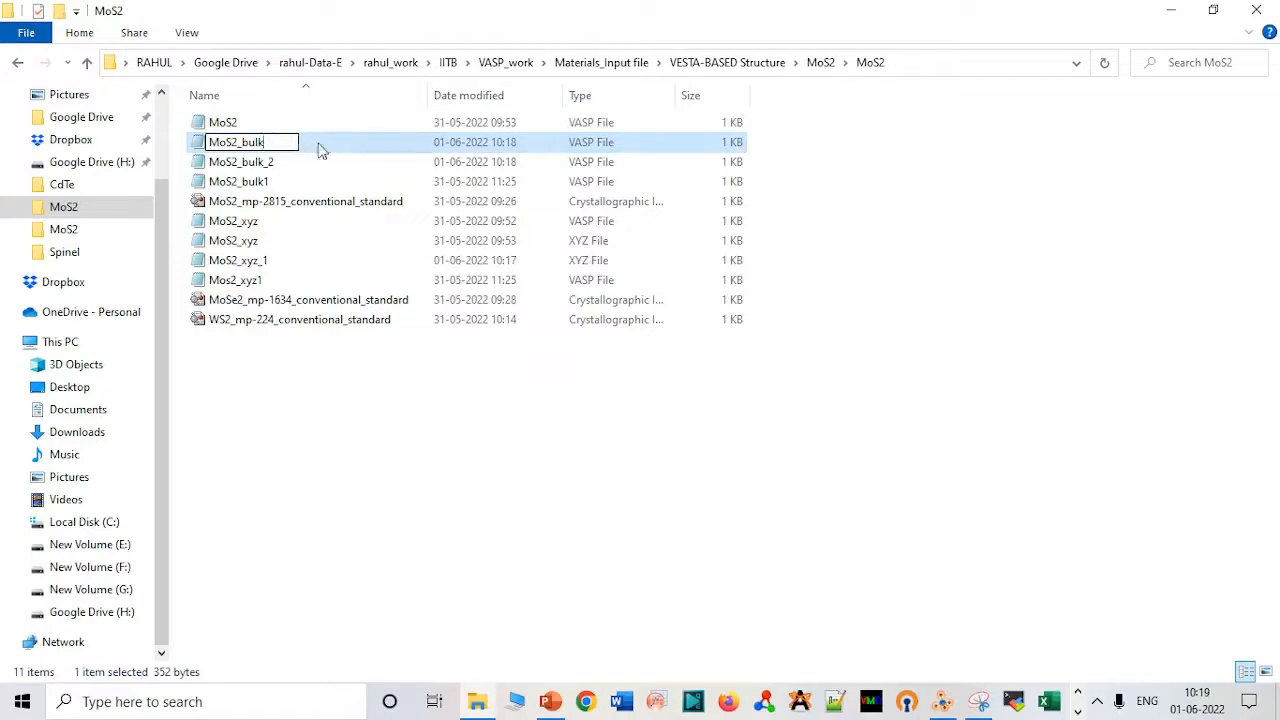
type("monol")
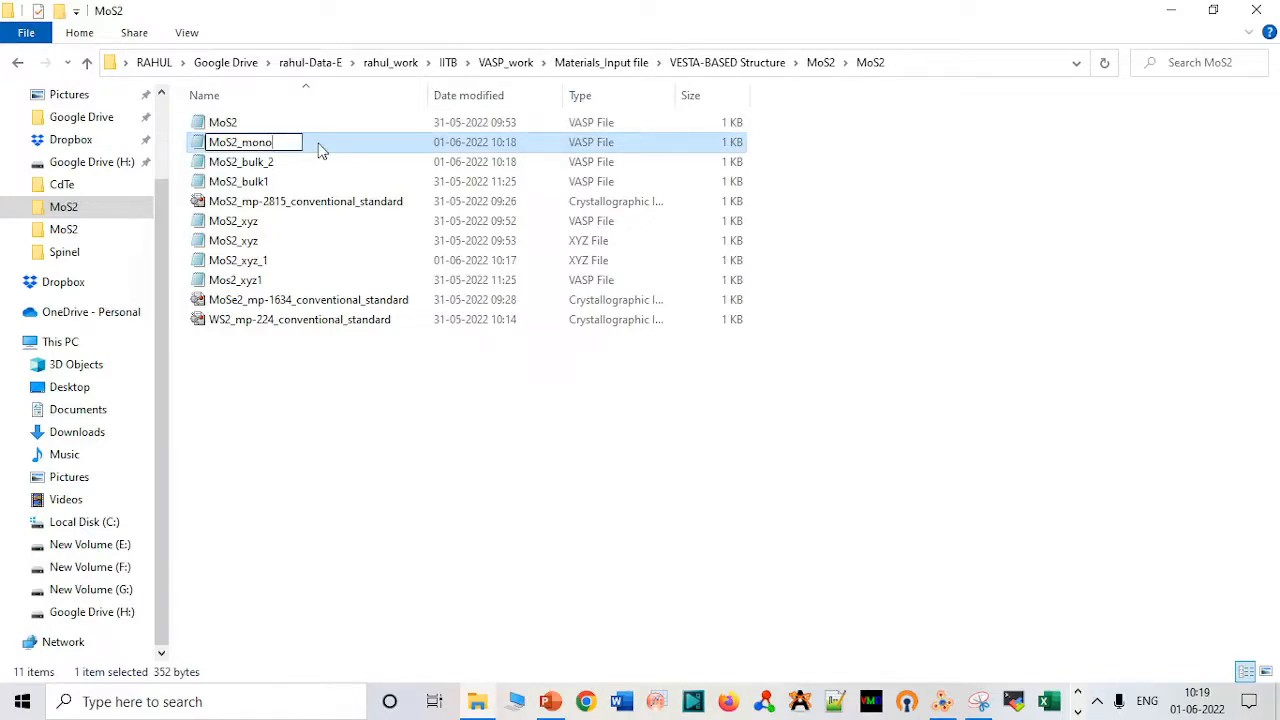
key("Return")
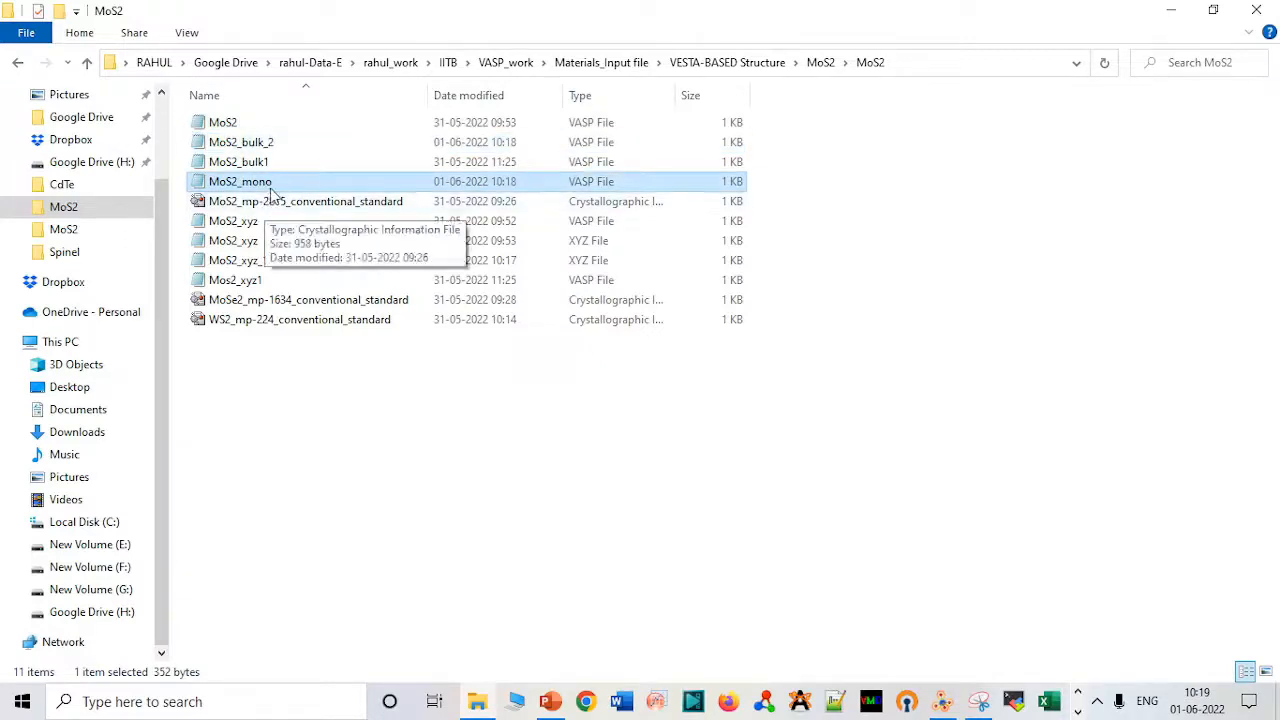
- Open the MoS2_mono file in VESTA and rotate the structure to view the single layer from the side
left_click_drag(272, 190, 974, 423)
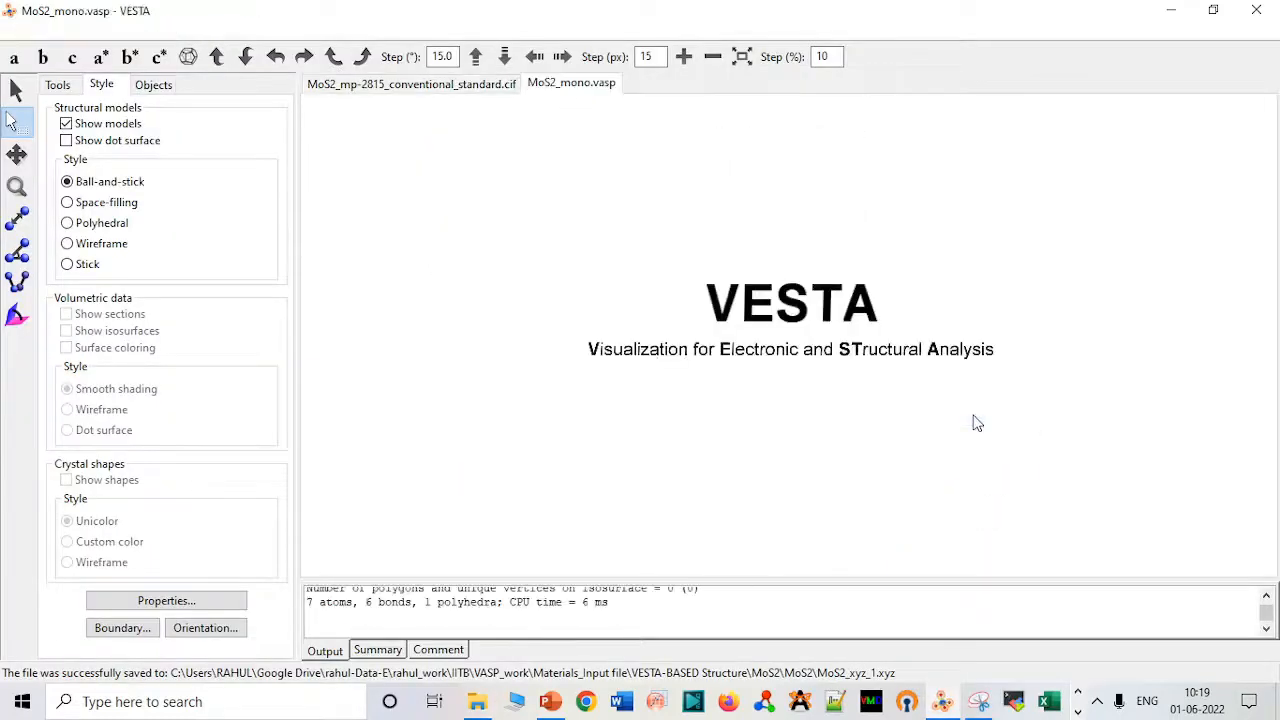
left_click_drag(834, 344, 856, 169)
left_click(14, 90)
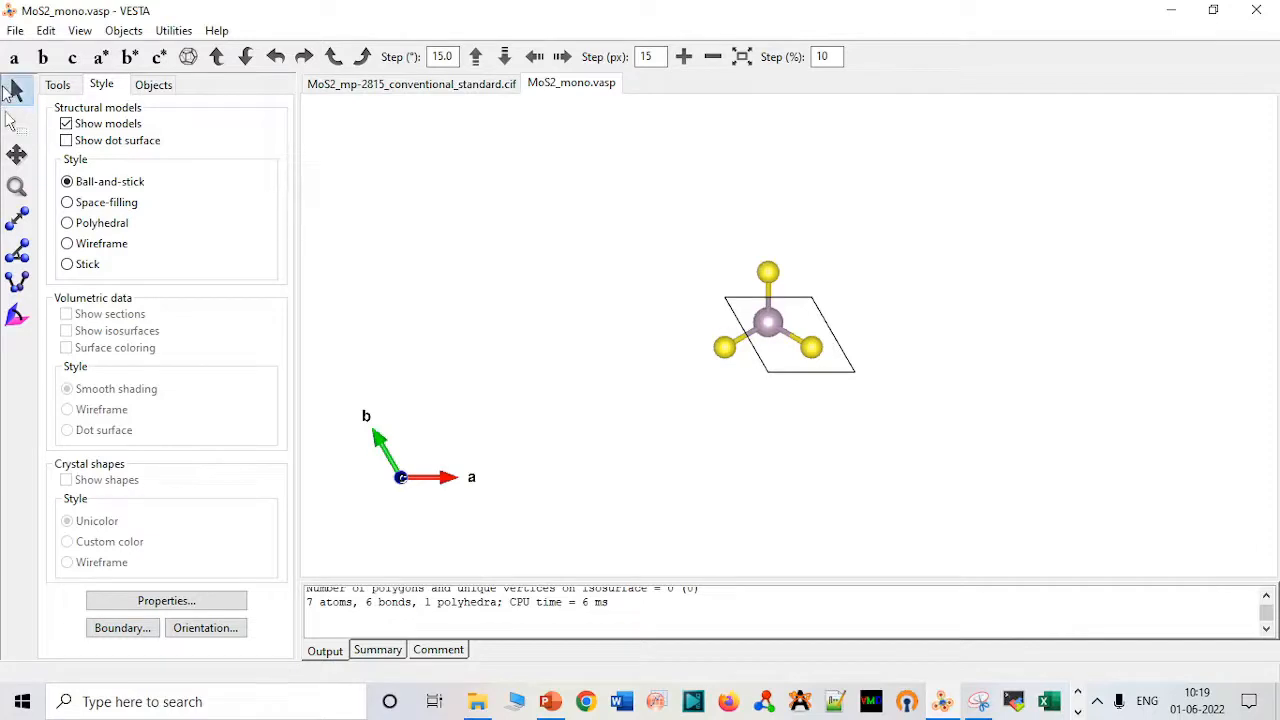
left_click_drag(757, 287, 760, 75)
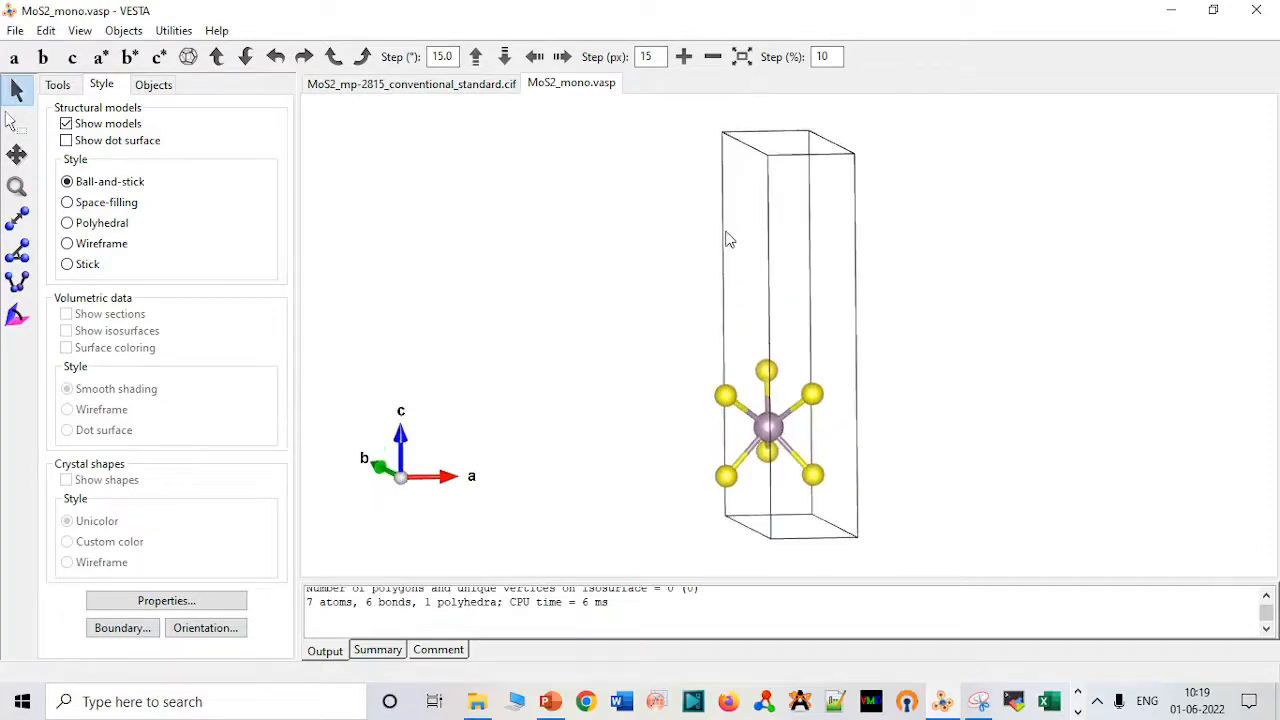
- Set the monolayer's displayed x range from -4 to 4 in fractional coordinates, apply it and tilt the structure
left_click_drag(728, 238, 723, 206)
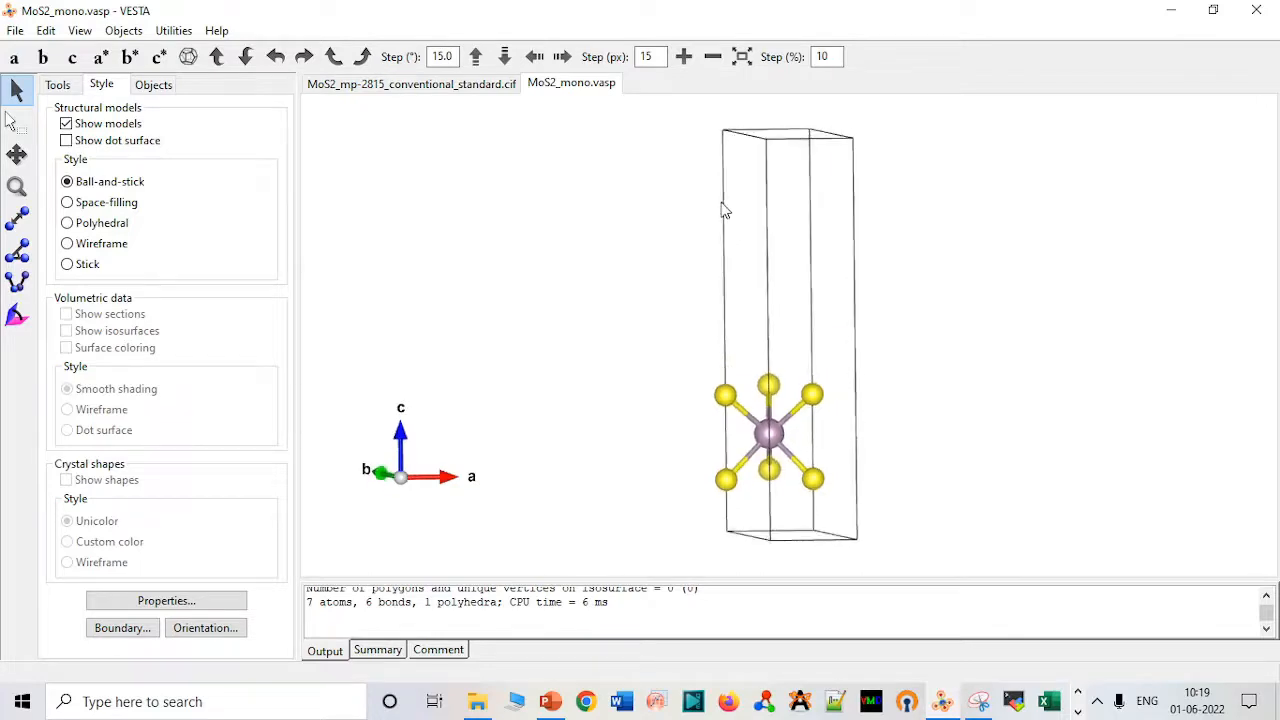
left_click(141, 628)
left_click(300, 168)
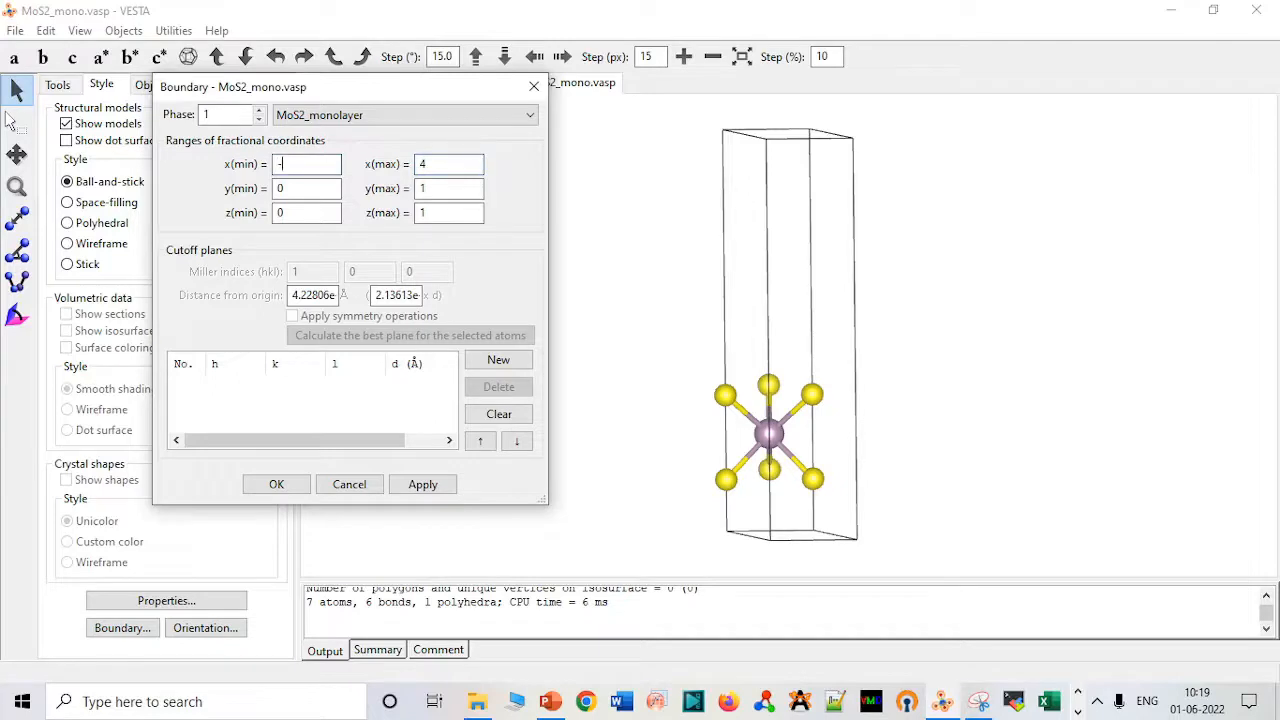
left_click(418, 484)
left_click_drag(750, 364, 750, 445)
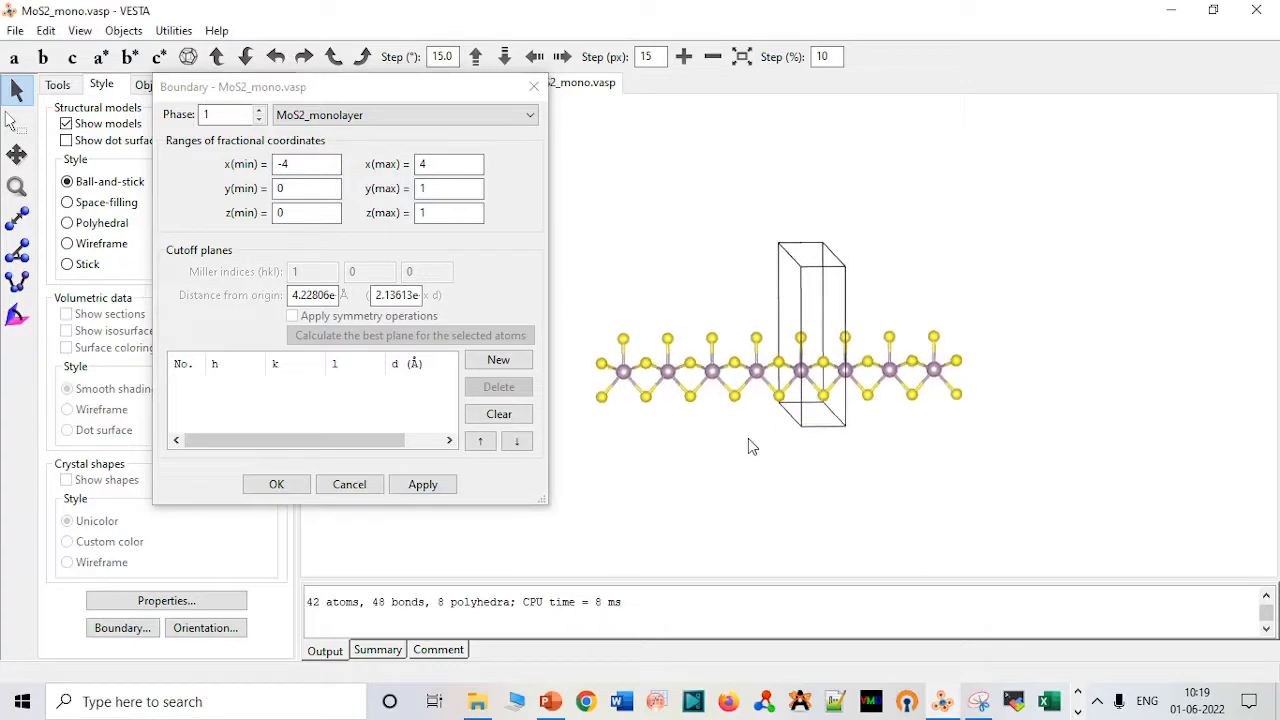
- Set the displayed y range from 1 to 4, apply it, tilt the sheet and close the boundary settings
left_click(318, 188)
key("BackSpace")
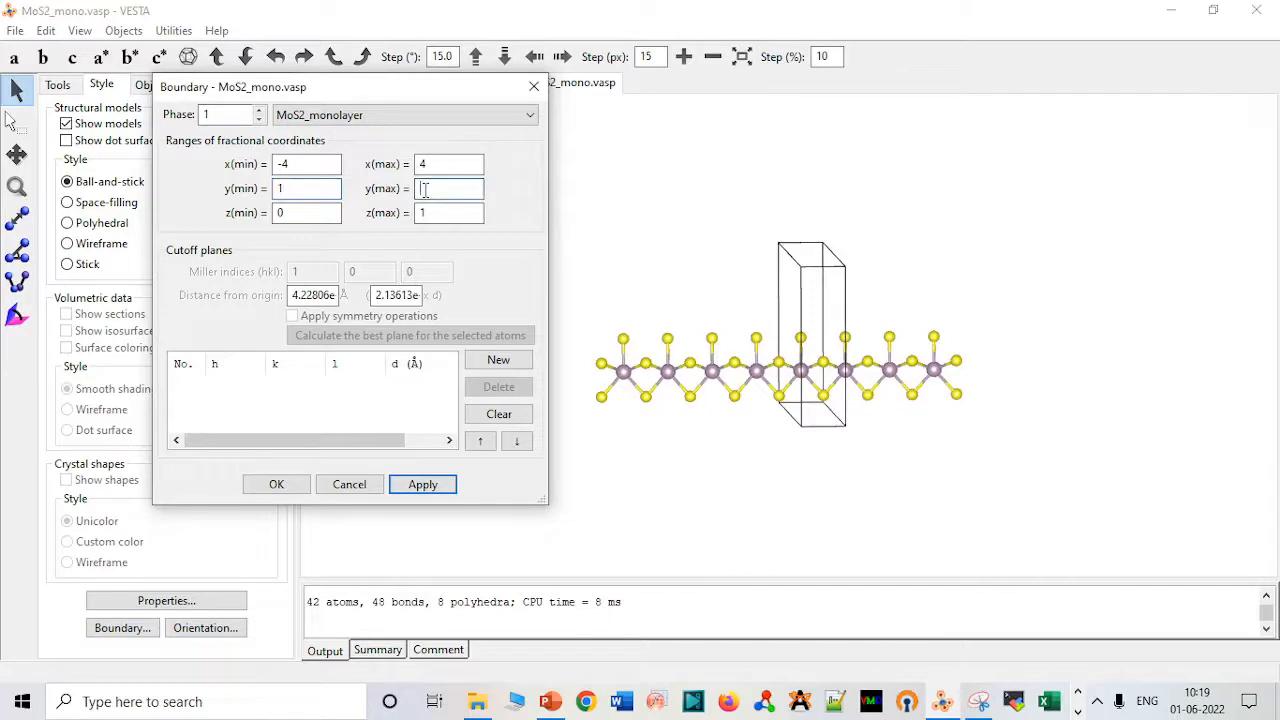
left_click(445, 484)
left_click_drag(831, 299, 866, 392)
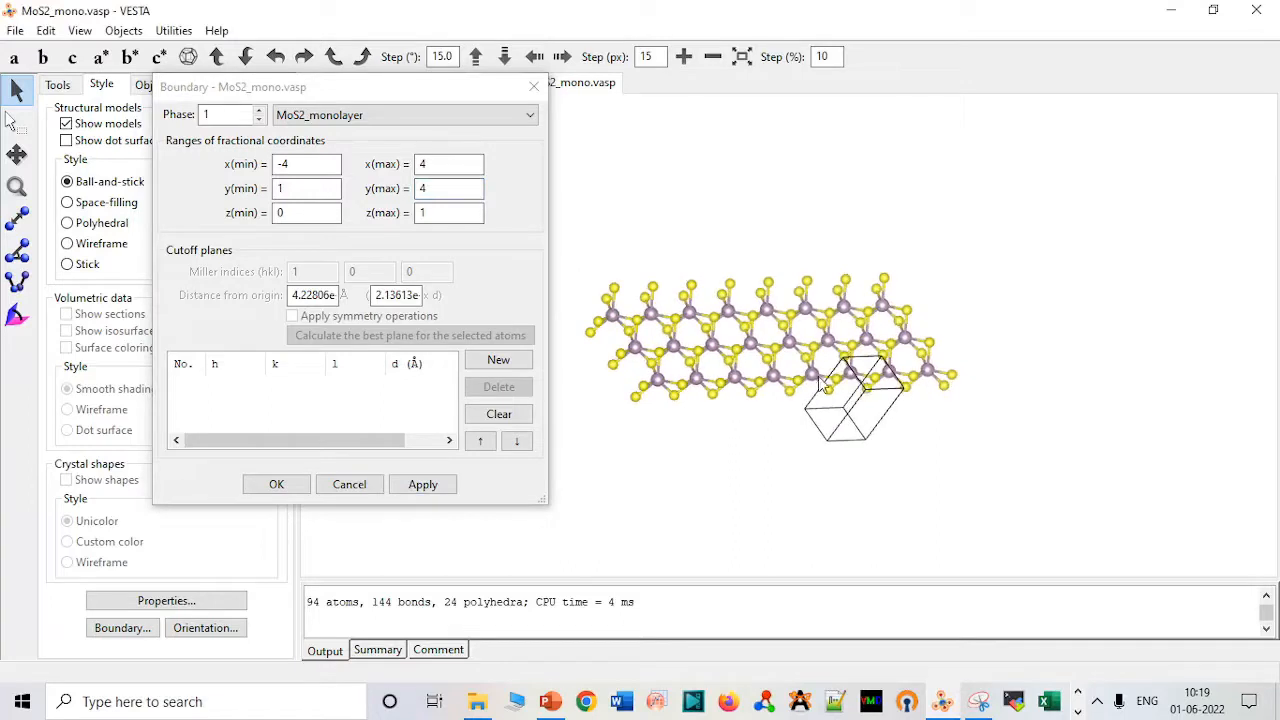
left_click(536, 87)
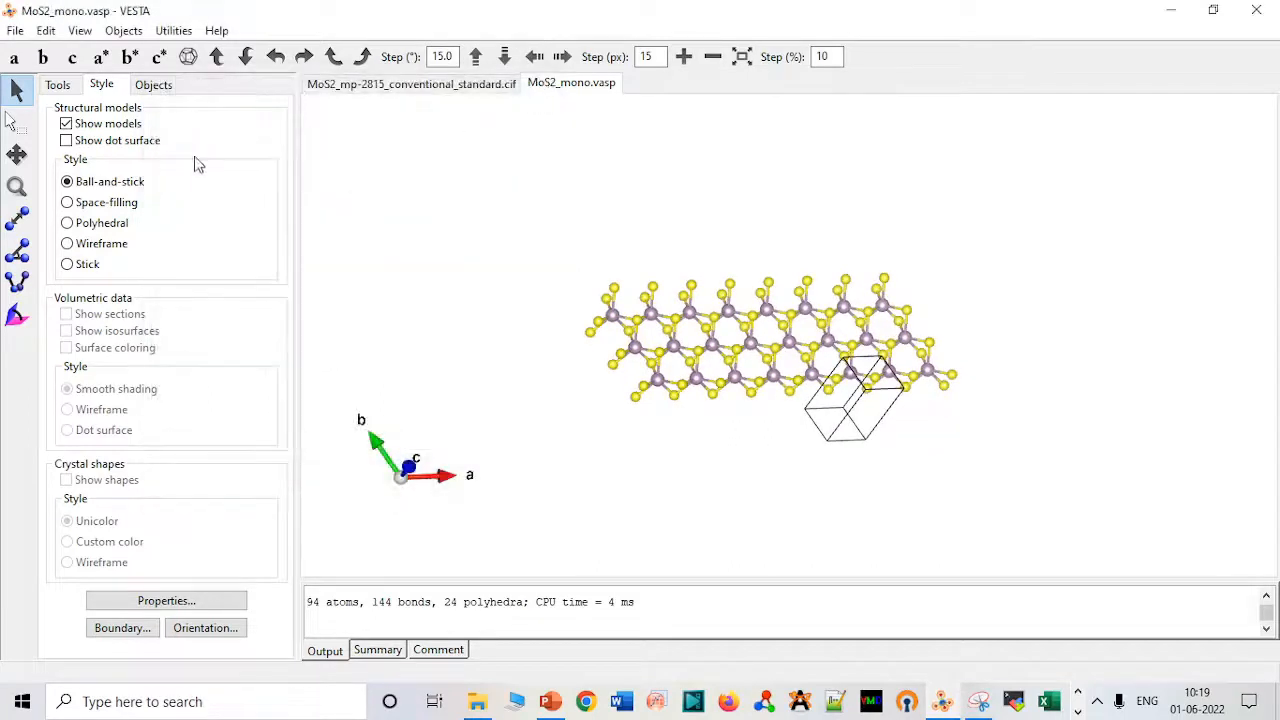
- Define a 2 × 2 × 1 unit cell transformation for MoS2_monolayer with rotation matrix diagonal values 2, 2 and 1
left_click(46, 31)
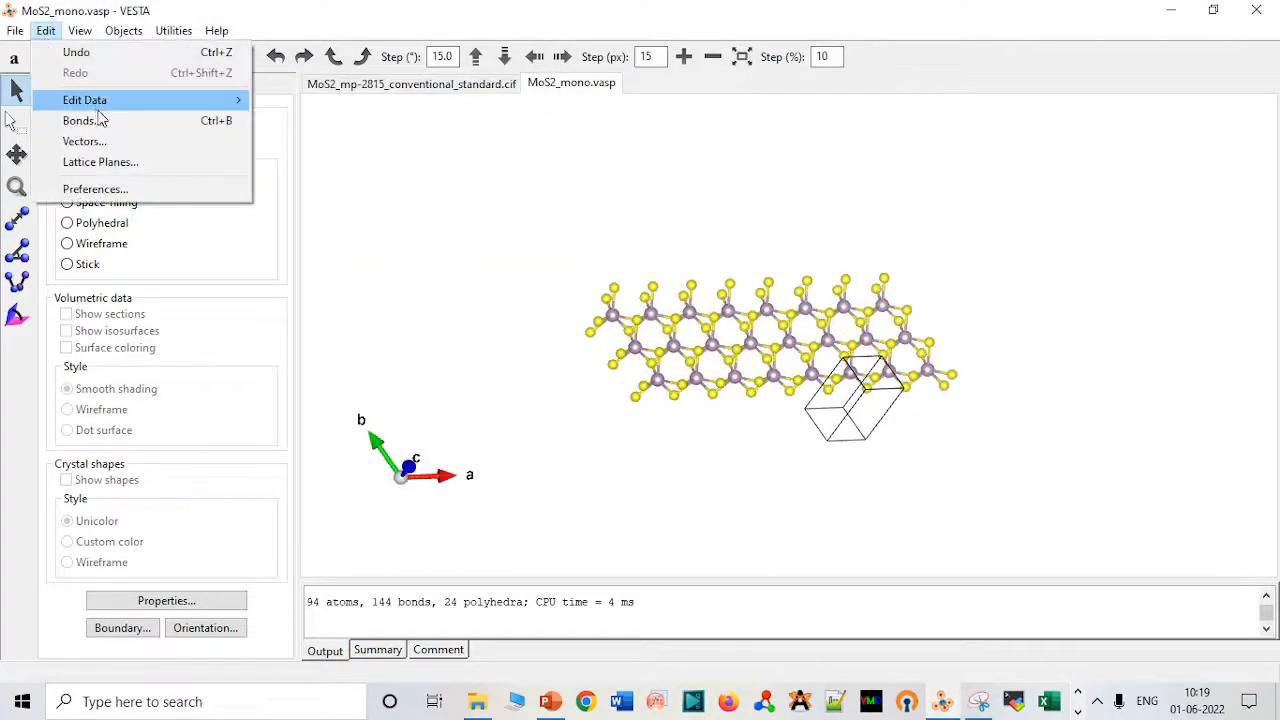
mouse_move(109, 104)
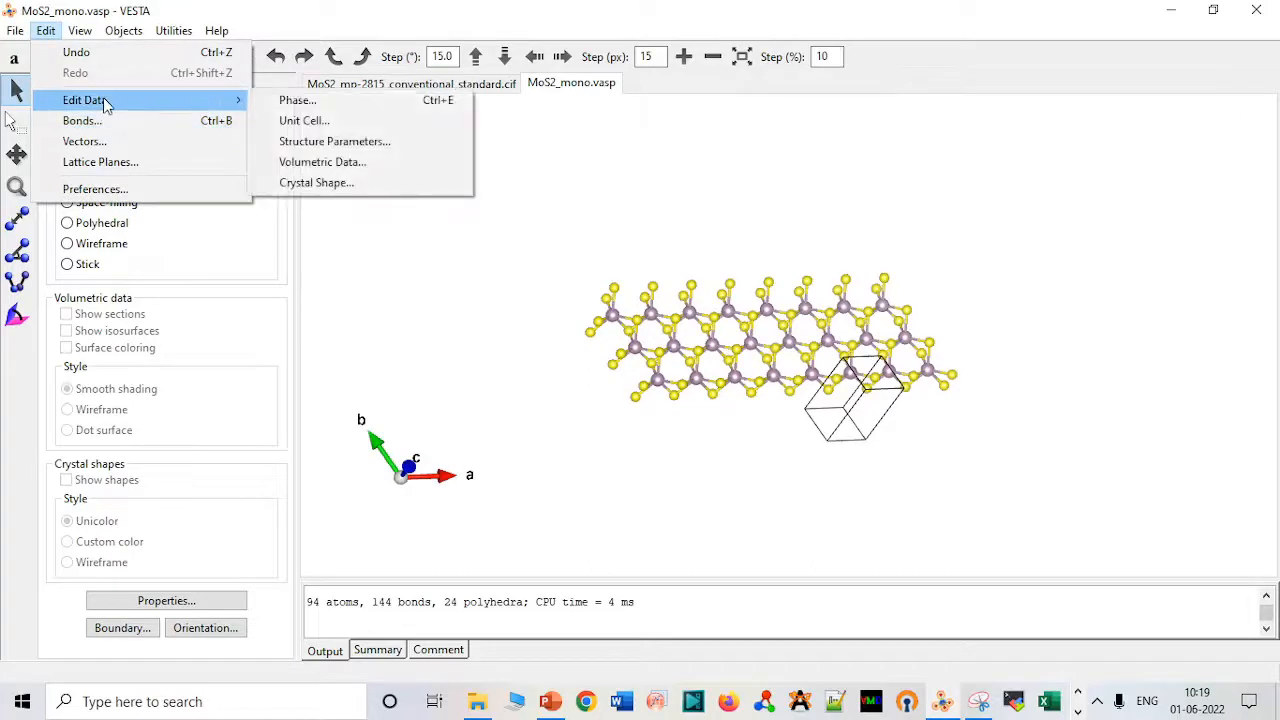
left_click(285, 120)
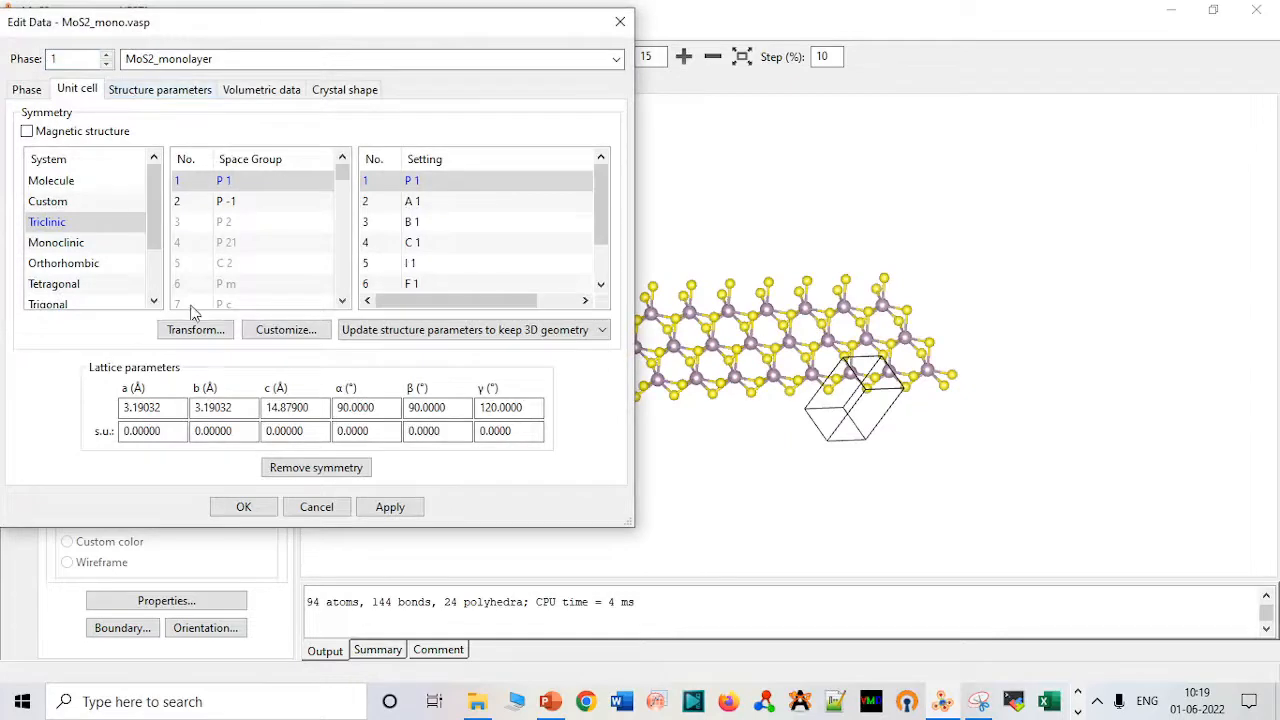
left_click(195, 329)
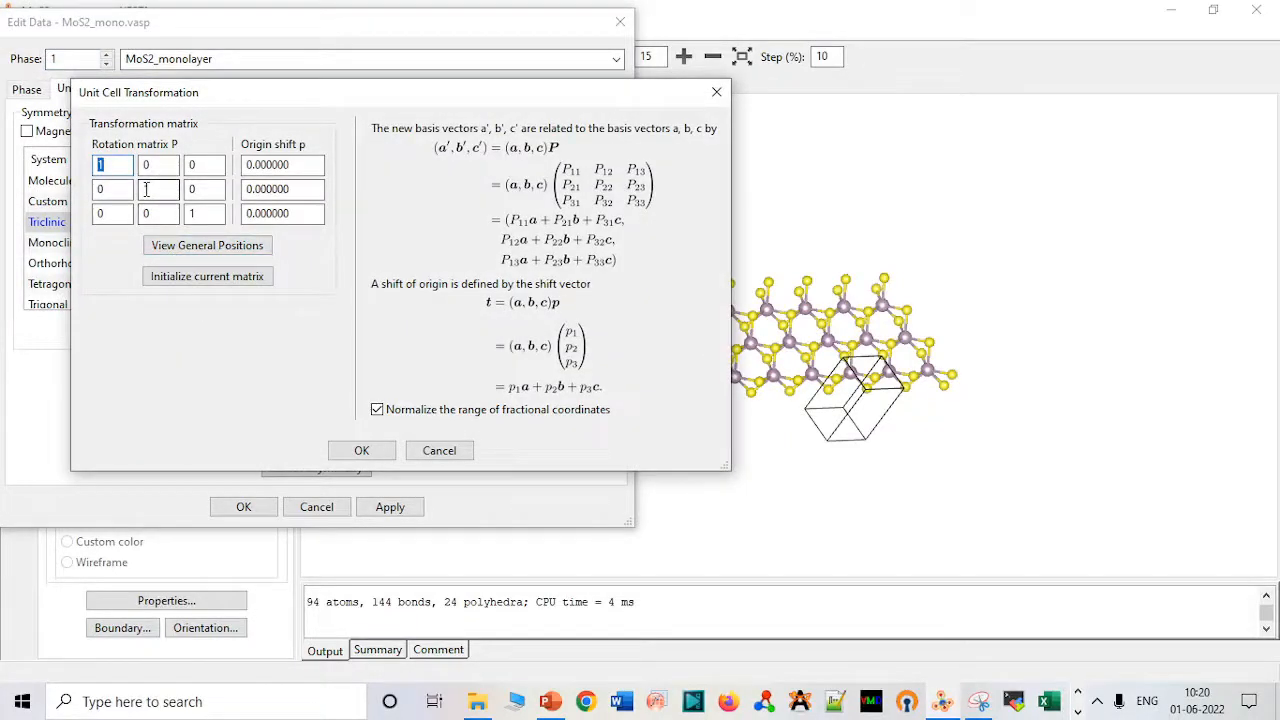
left_click(178, 196)
key("BackSpace")
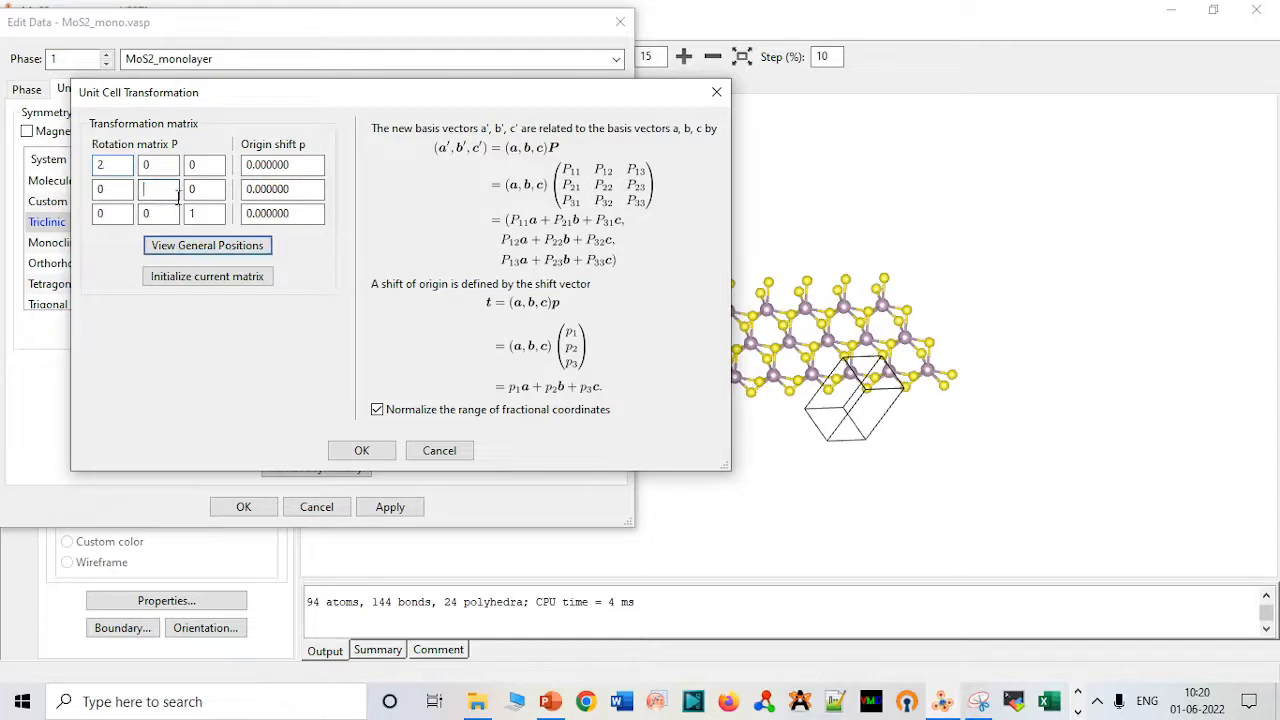
left_click(362, 450)
- Convert the structure by searching atoms in the new unit cell and adding them as new sites, then apply the supercell
left_click(446, 309)
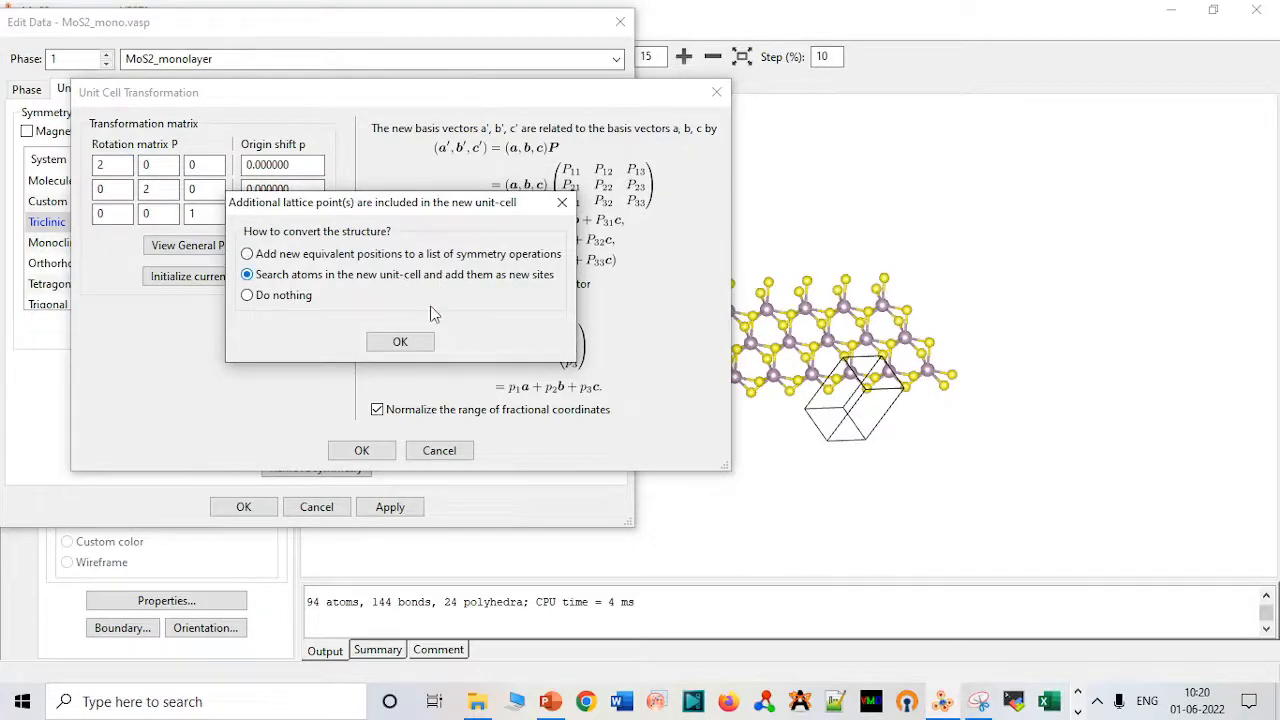
left_click(425, 343)
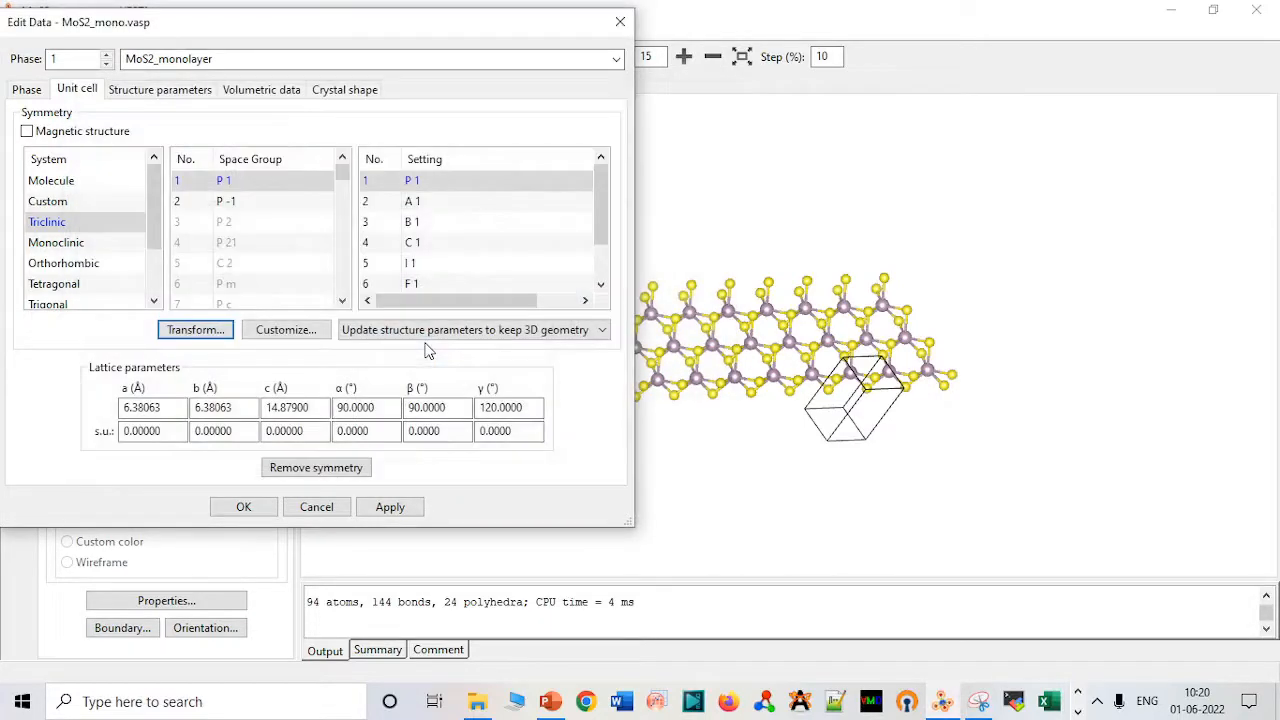
left_click(388, 507)
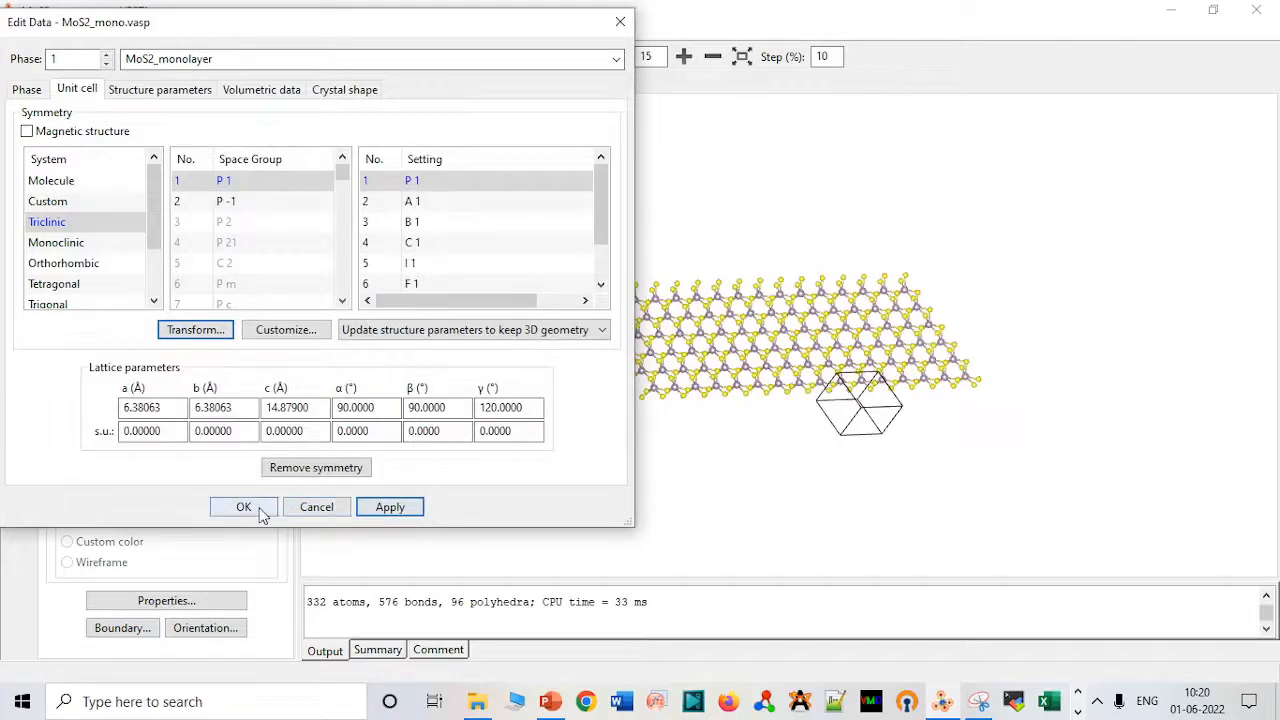
left_click(258, 510)
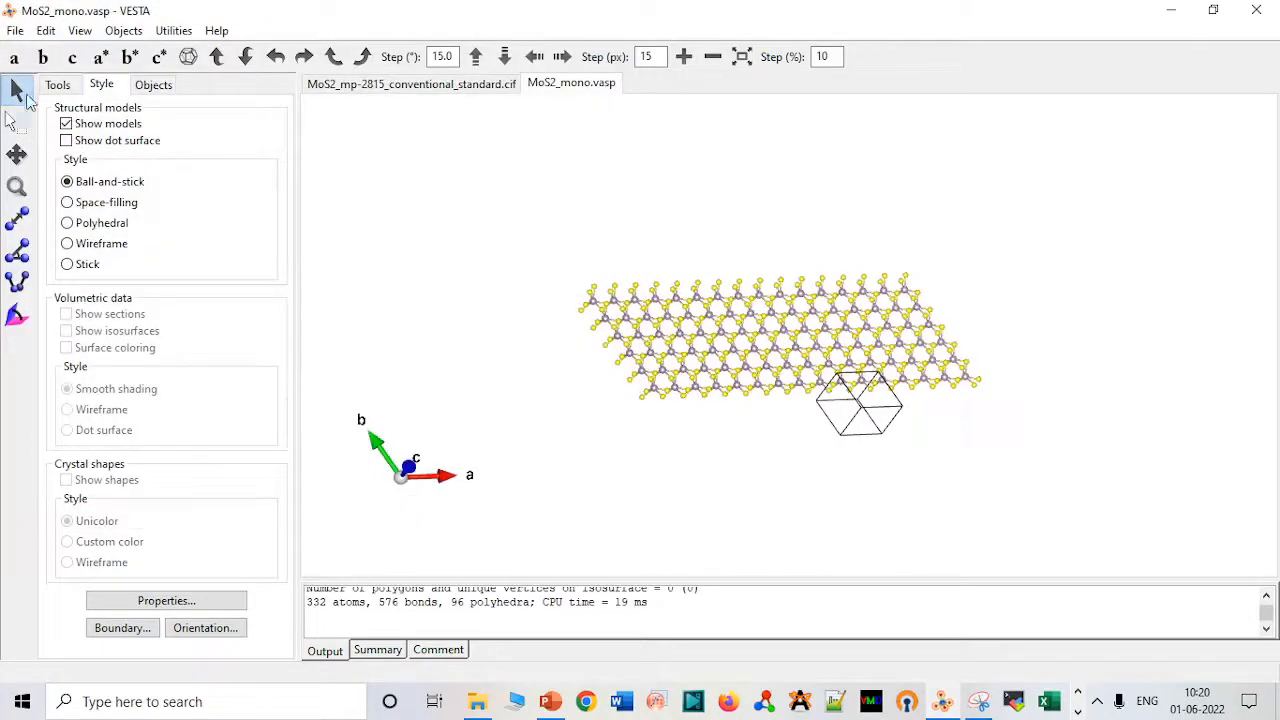
- Start exporting the supercell structure data and name the file MoS2_mono_2_2_1
left_click(15, 30)
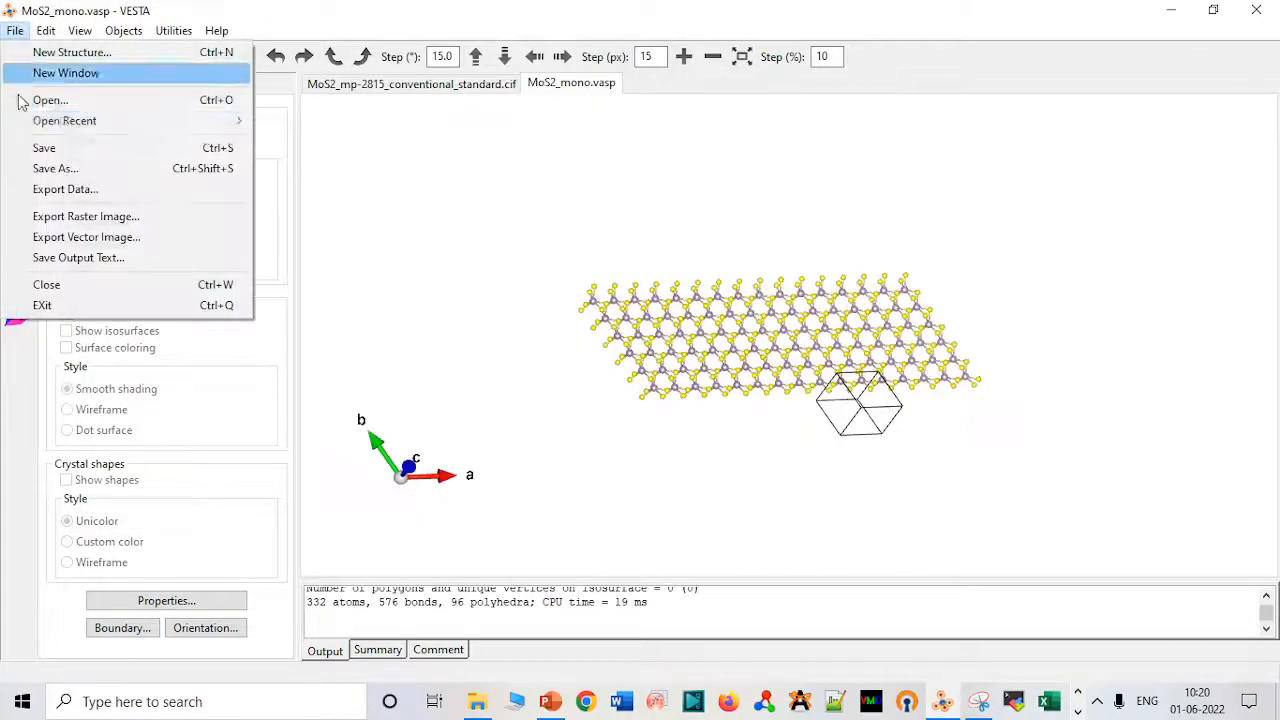
left_click(99, 190)
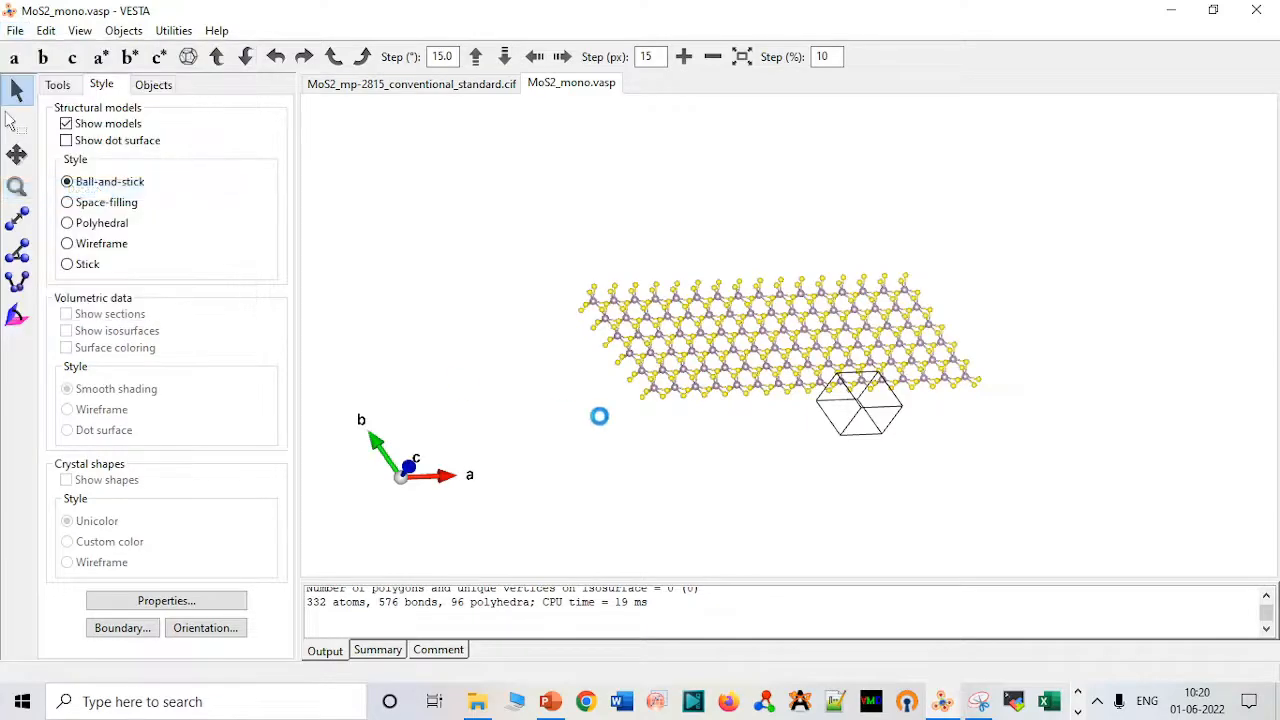
key("End")
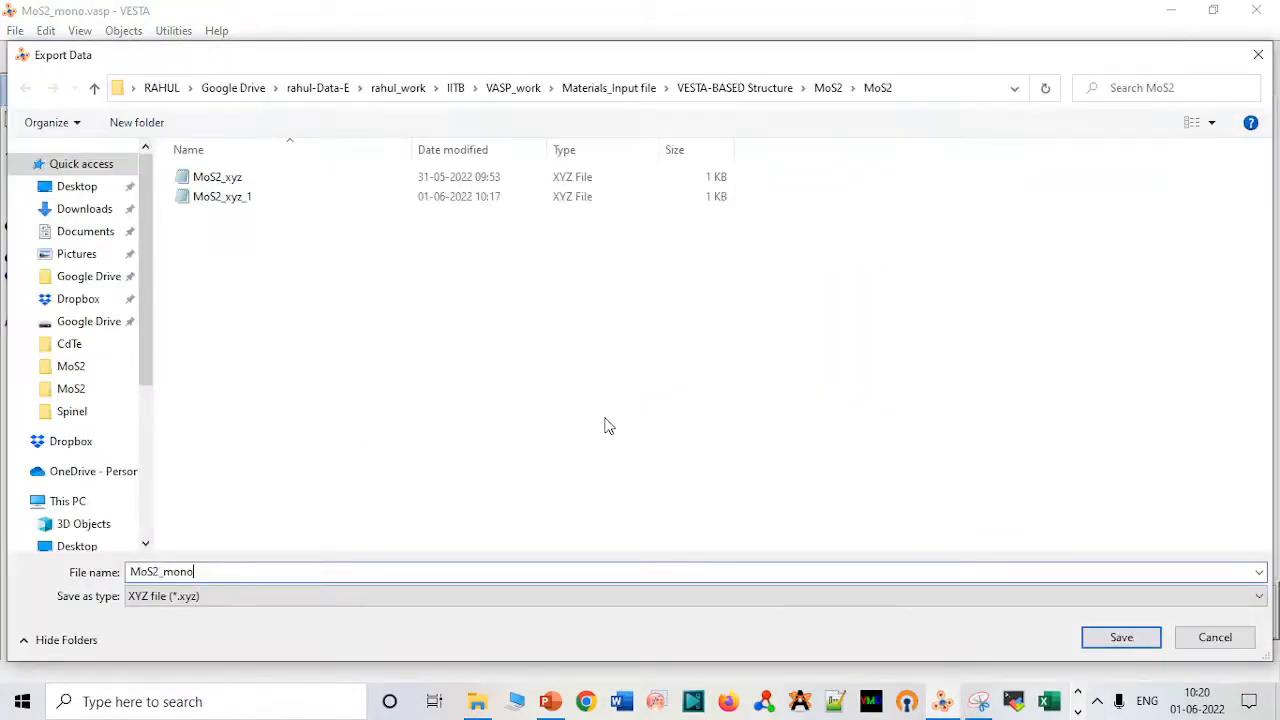
key("BackSpace")
key("BackSpace")
key("BackSpace")
key("BackSpace")
key("BackSpace")
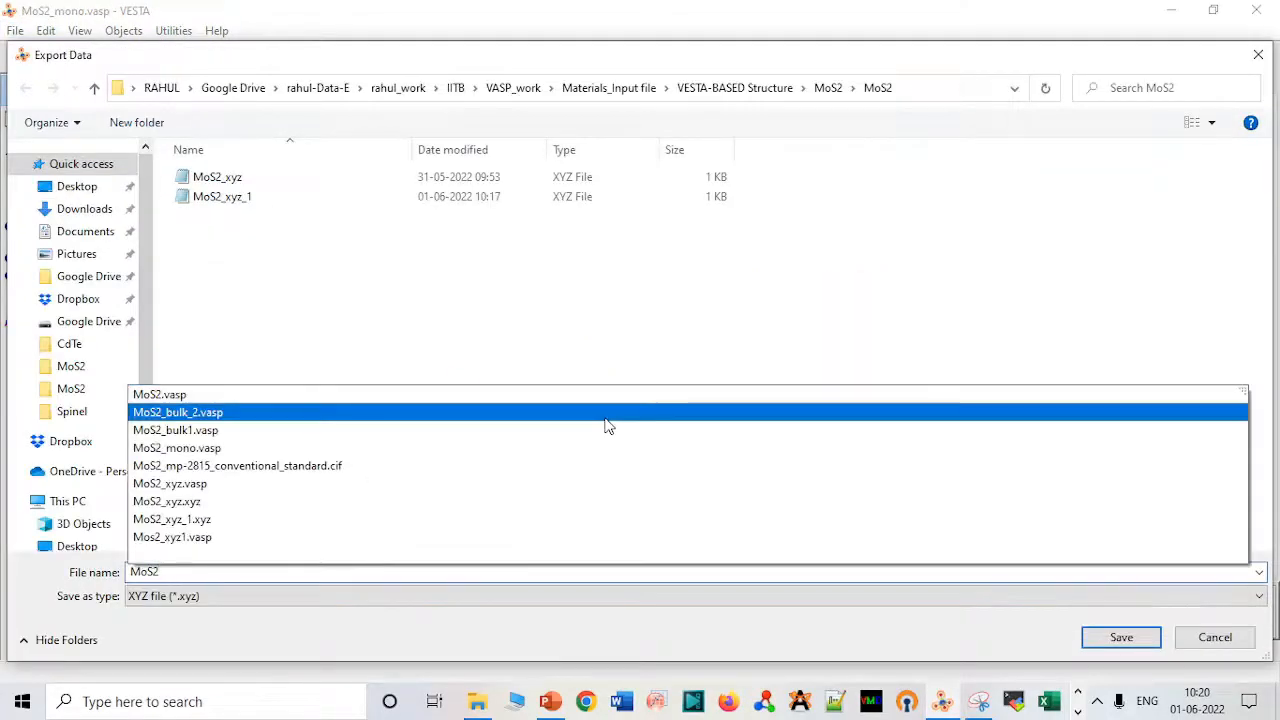
type("_mono")
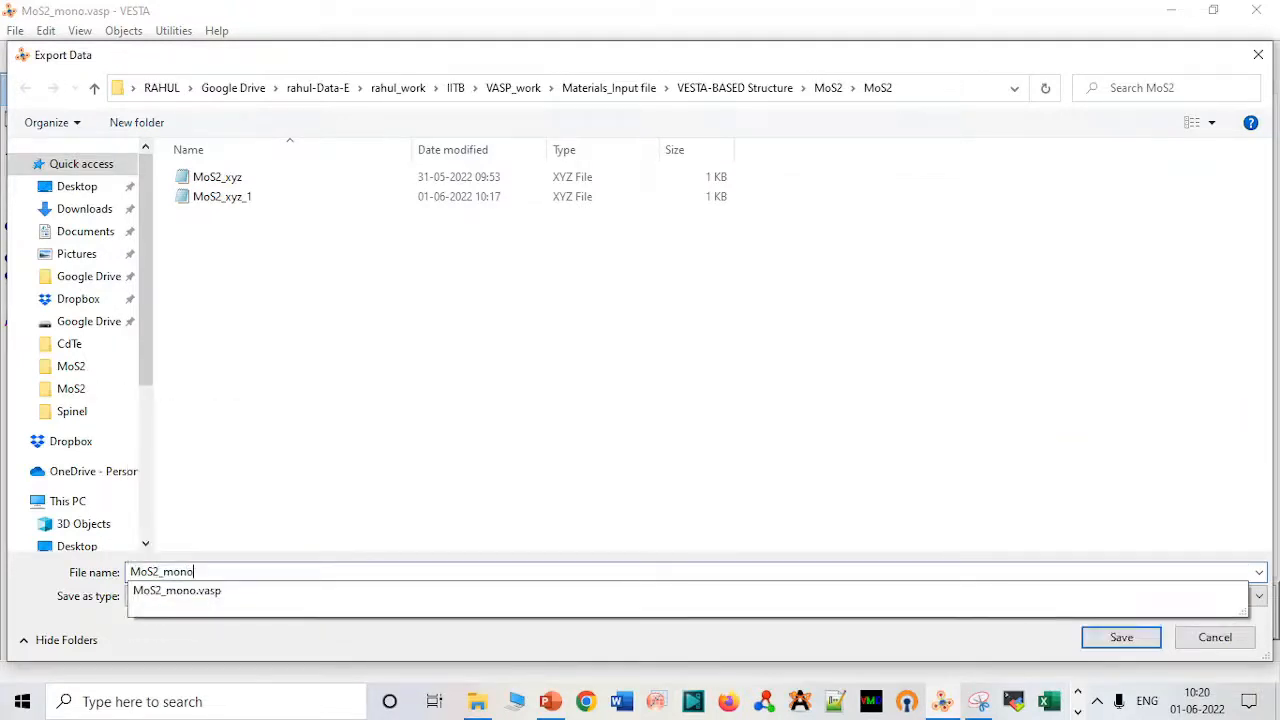
type("_2_2_1")
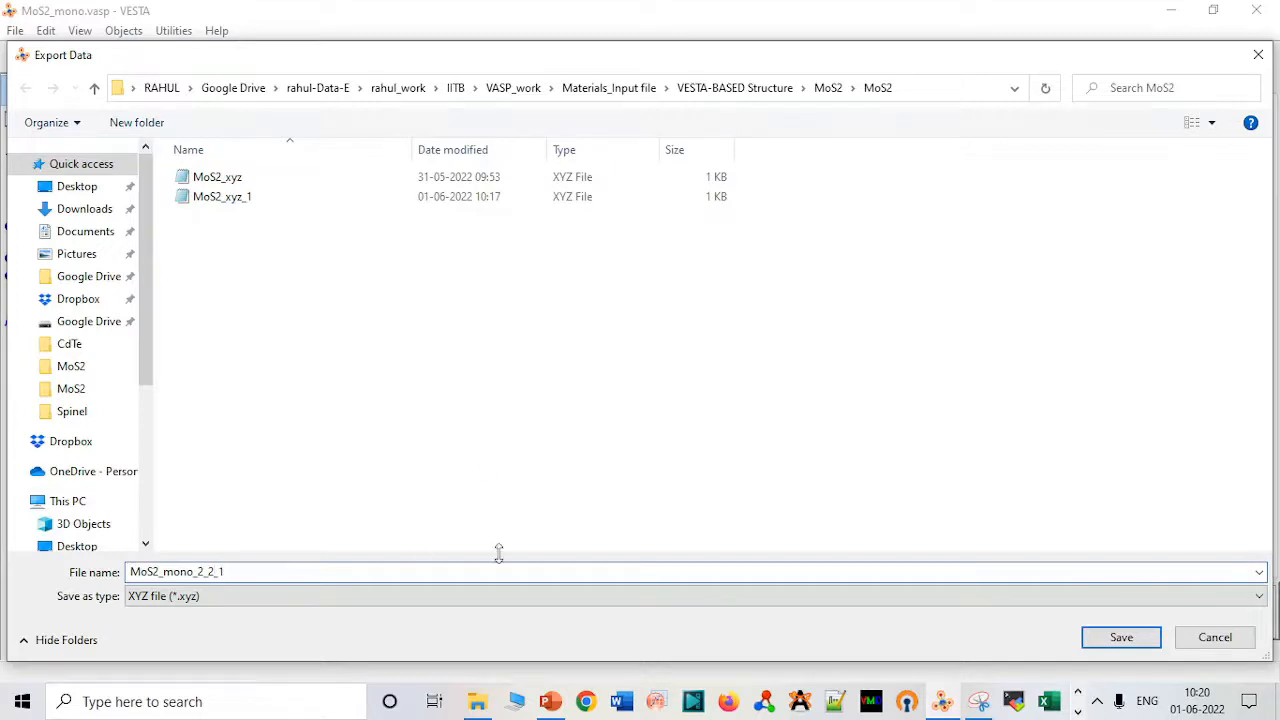
- Save the export as a VASP file with the atomic coordinates written as Cartesian coordinates
left_click(477, 599)
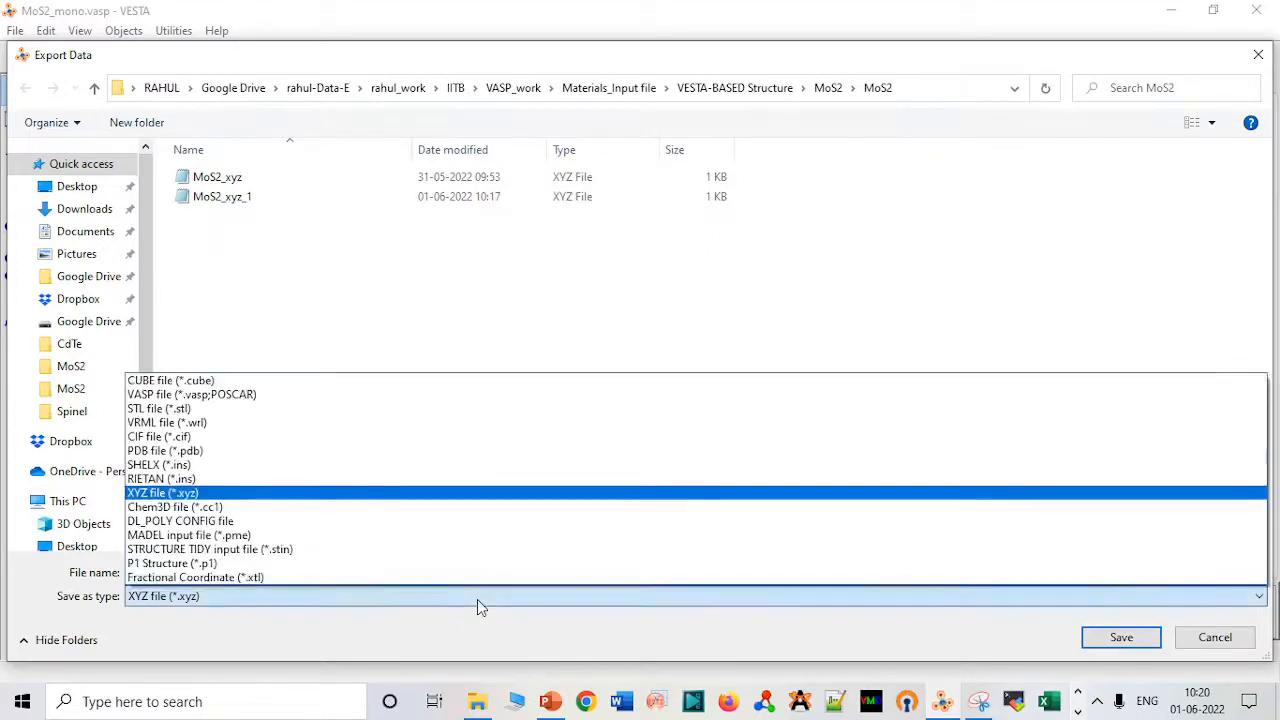
left_click(366, 397)
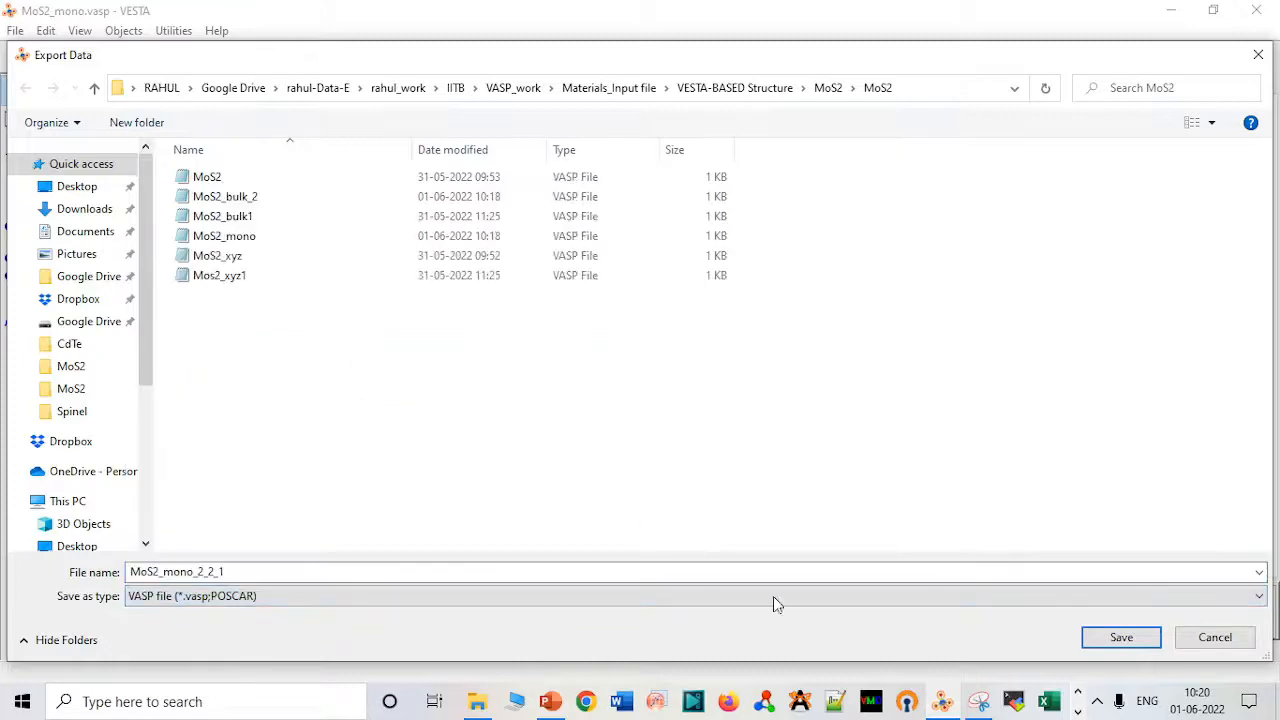
left_click(1119, 645)
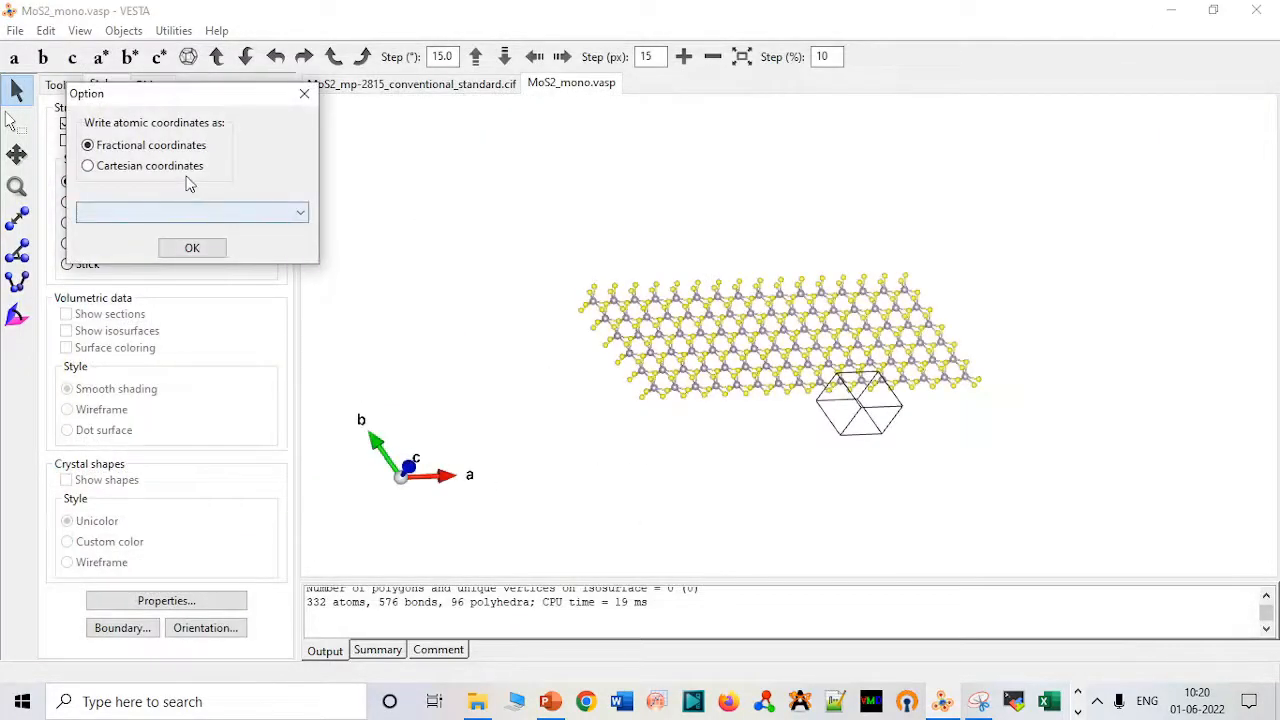
left_click(191, 168)
left_click(208, 249)
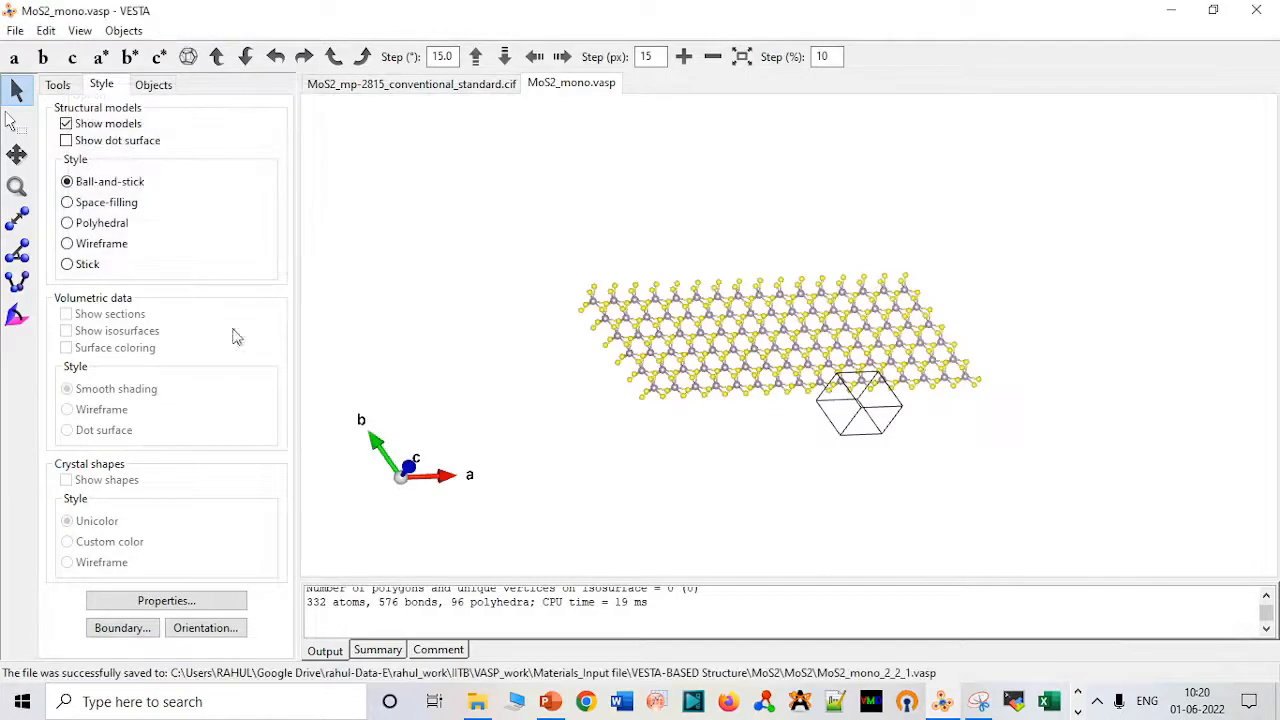
- Open the exported MoS2_mono_2_2_1 file in Notepad, review its lattice vectors, atom counts and coordinates, then close it
left_click(479, 703)
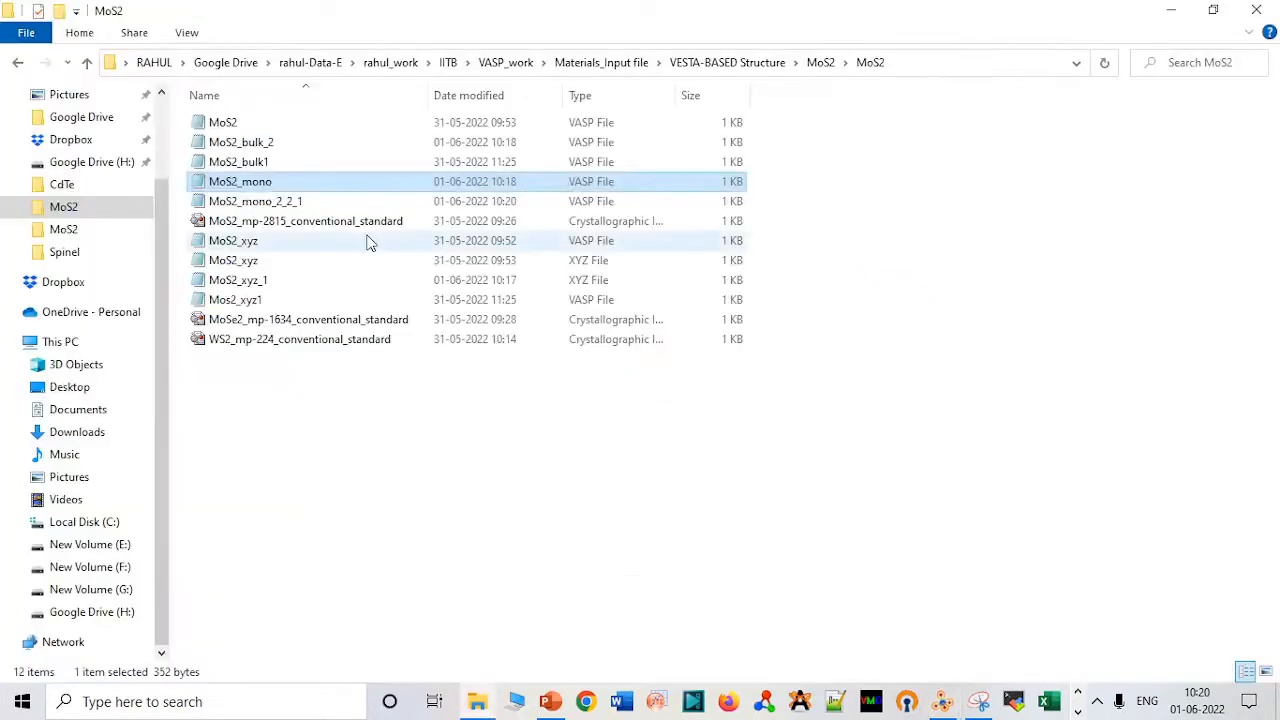
double_click(329, 208)
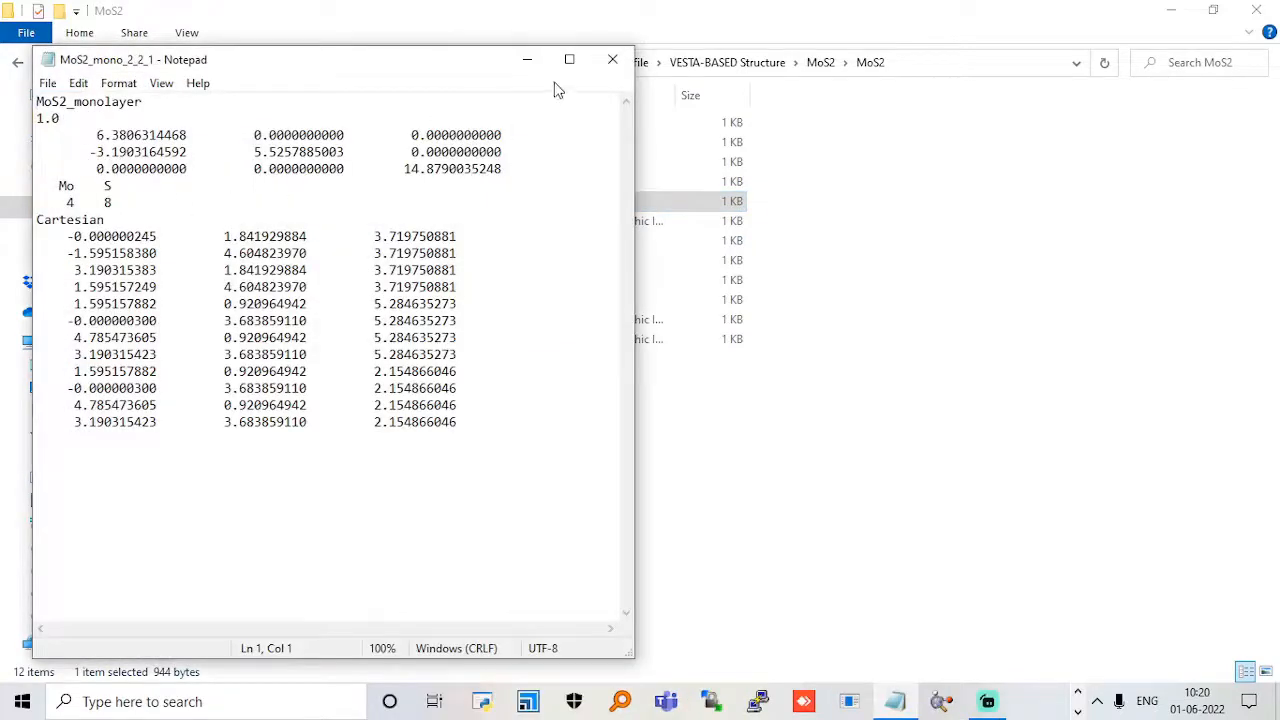
left_click(569, 59)
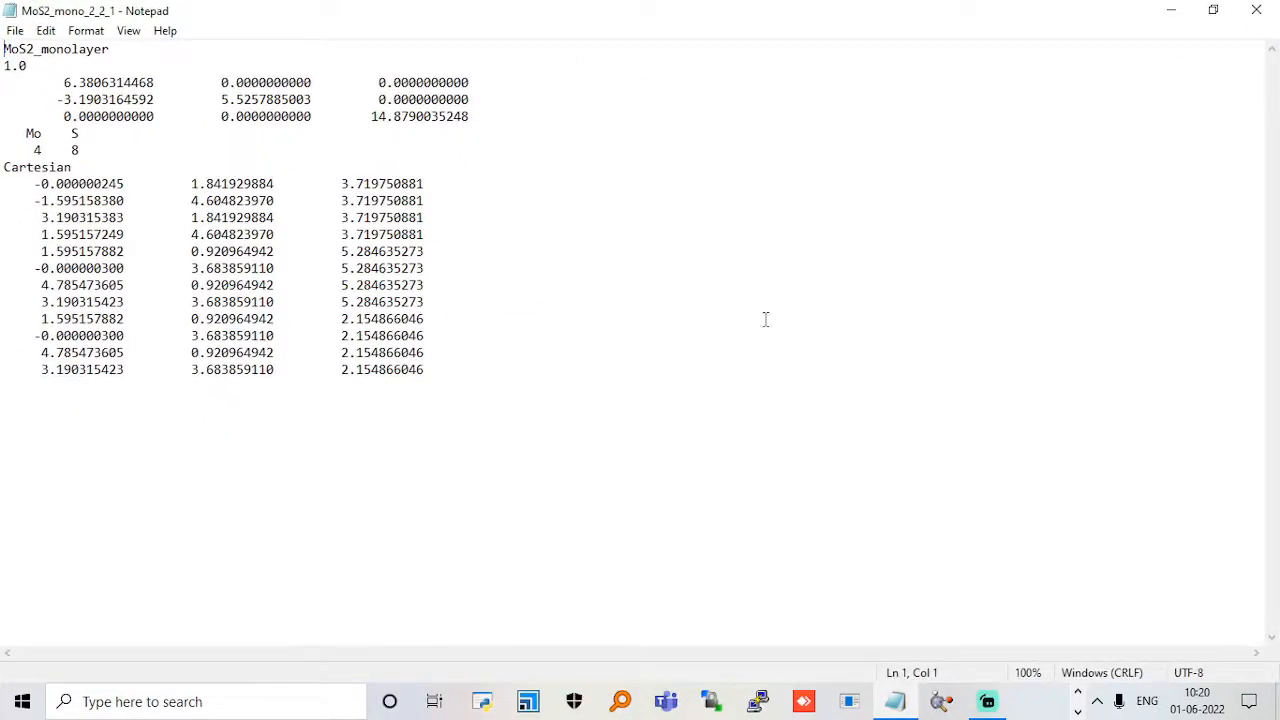
left_click(1256, 10)
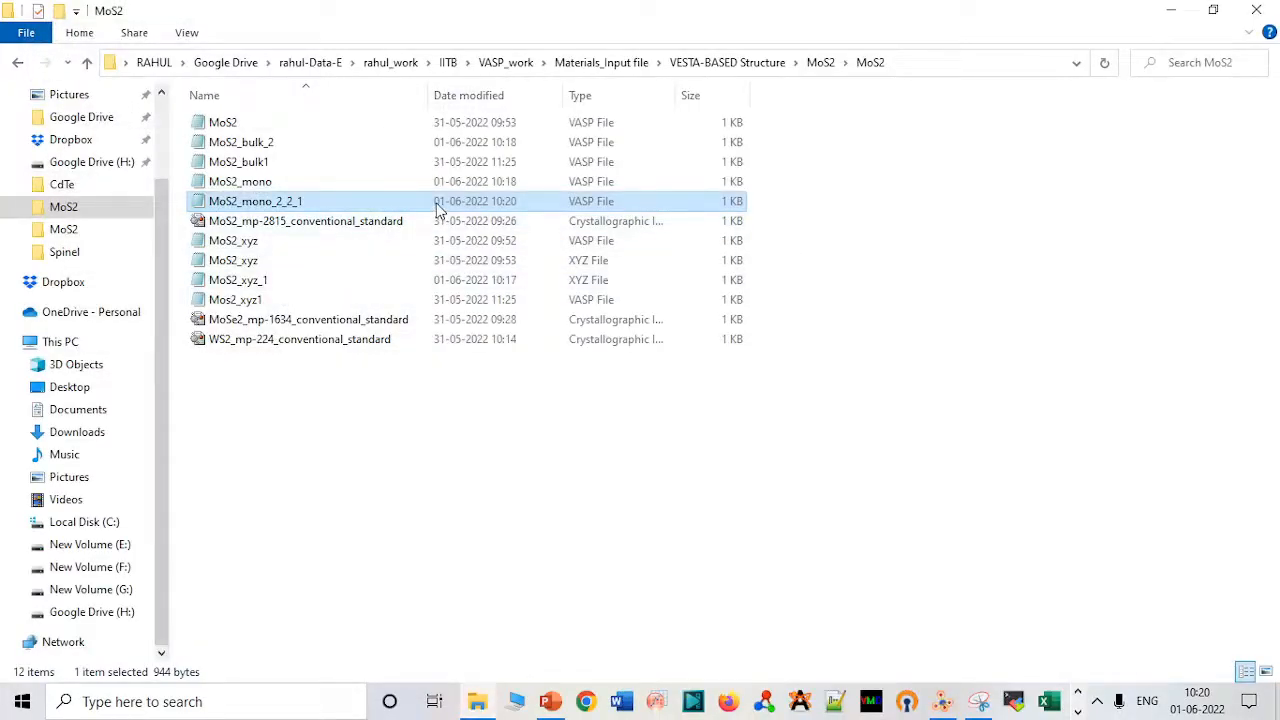
- Open MoS2_mono_2_2_1 in VESTA and rotate the supercell to view the layer from the side
left_click_drag(437, 209, 983, 337)
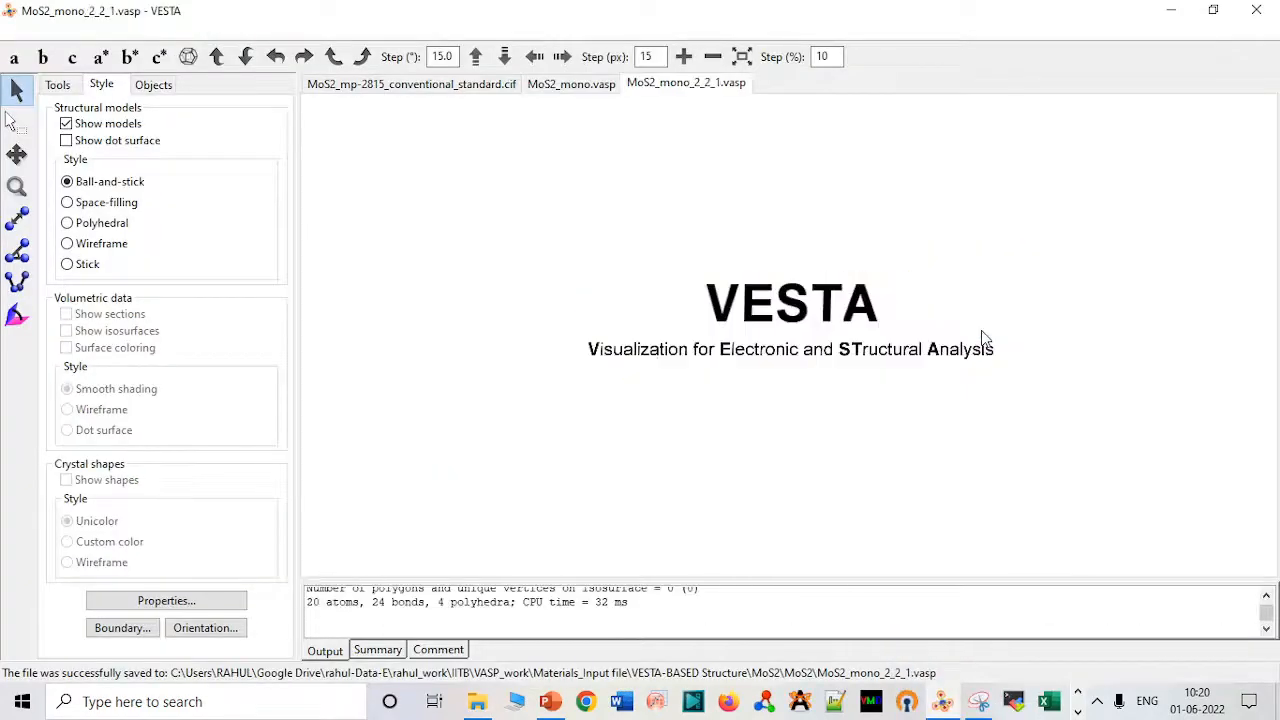
left_click_drag(745, 334, 756, 181)
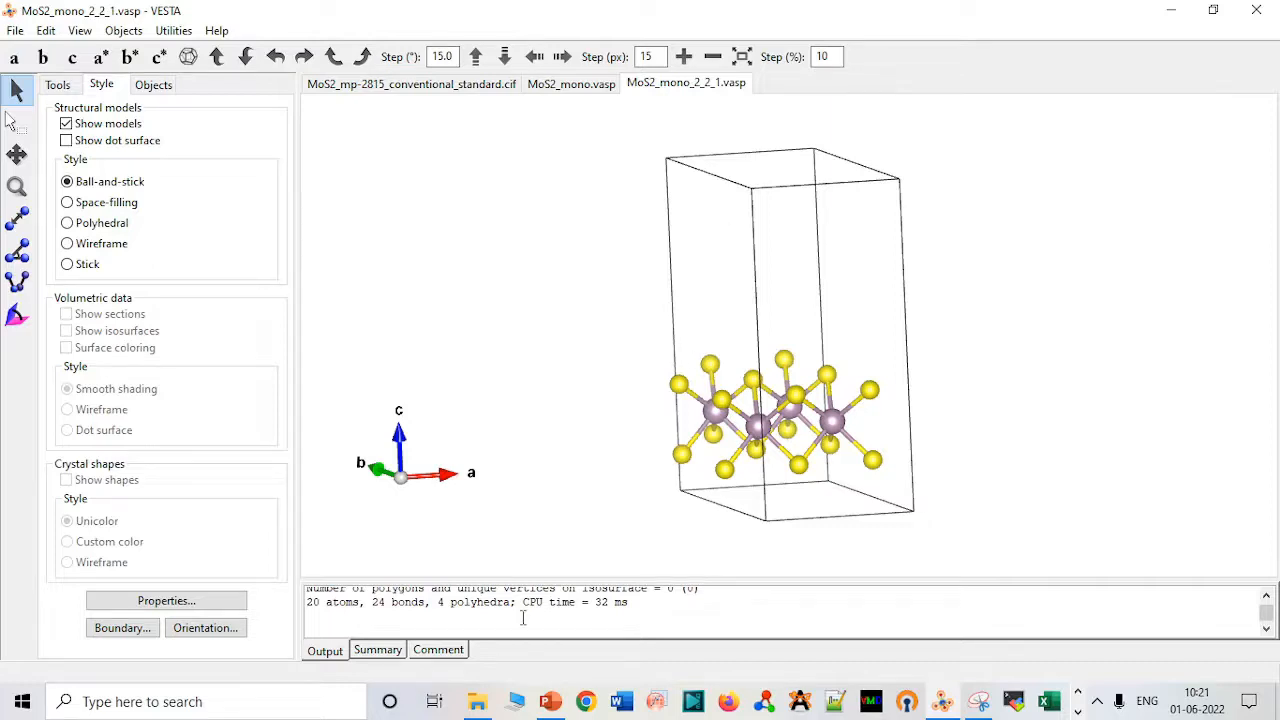
- Open the MoSe2_mp-1634 and WS2_mp-224 conventional standard CIF files together in VESTA
left_click(477, 702)
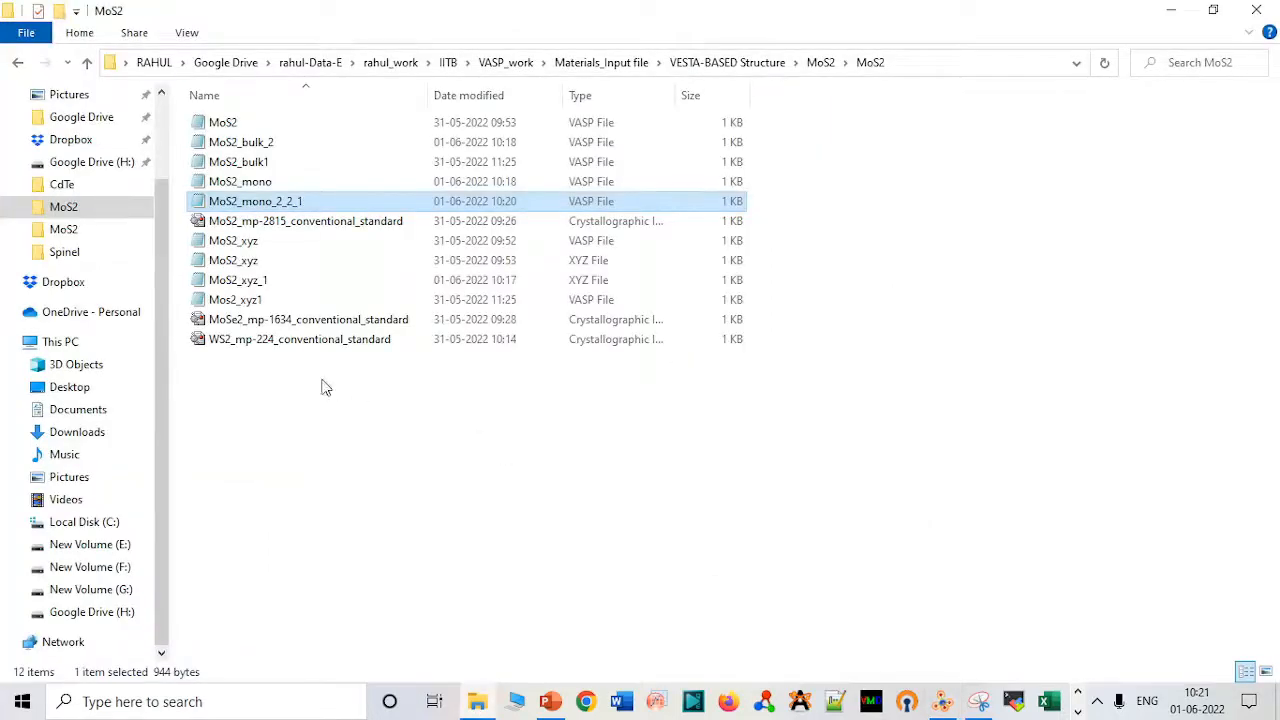
left_click(313, 320)
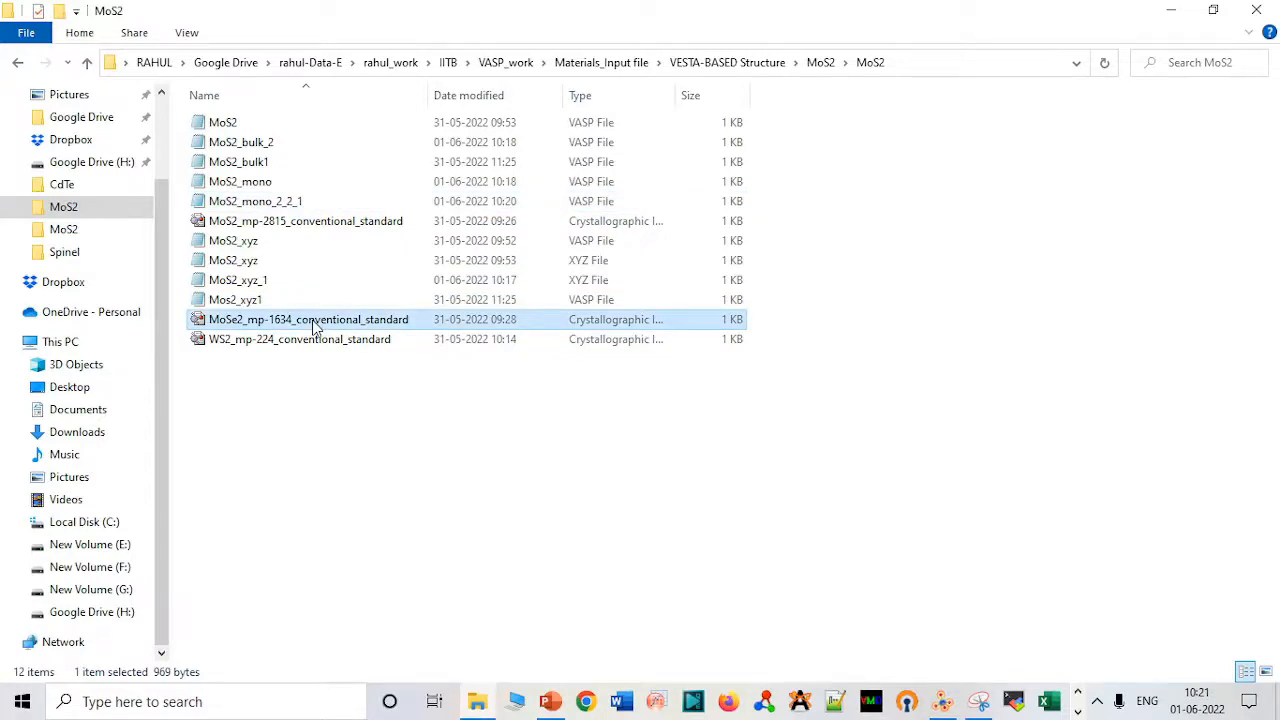
key("shift+Down")
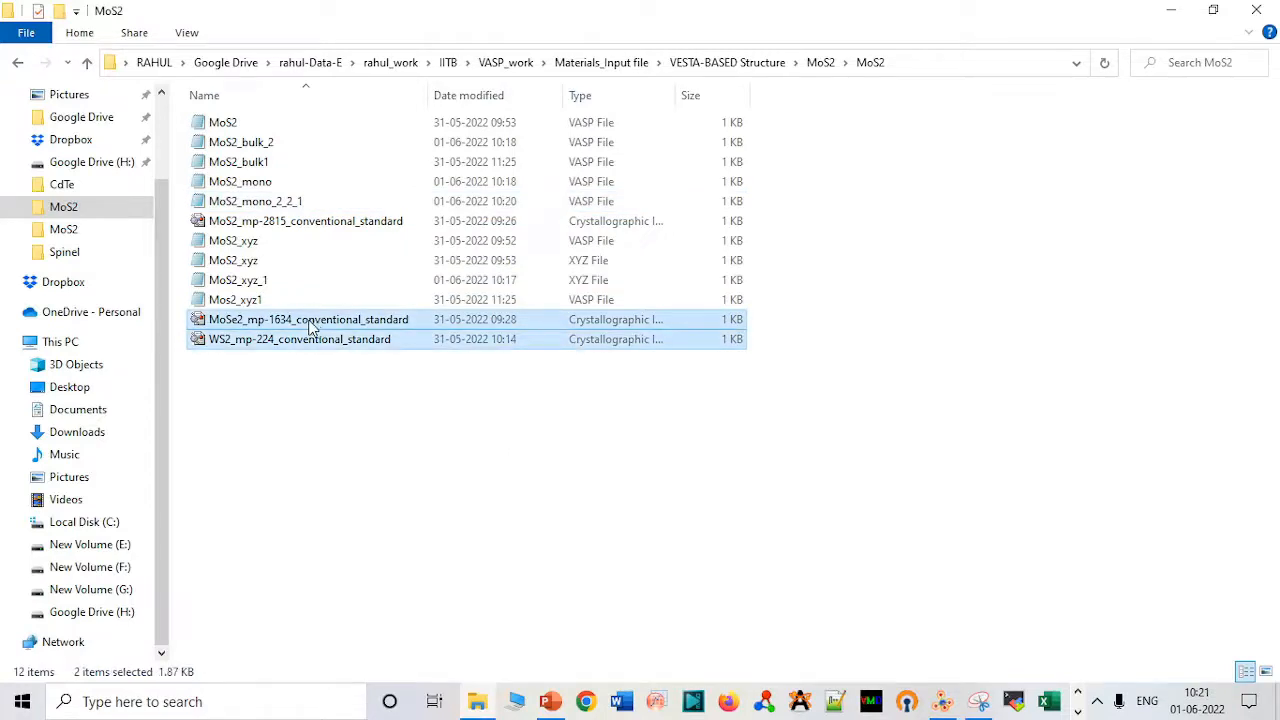
left_click_drag(313, 325, 1064, 318)
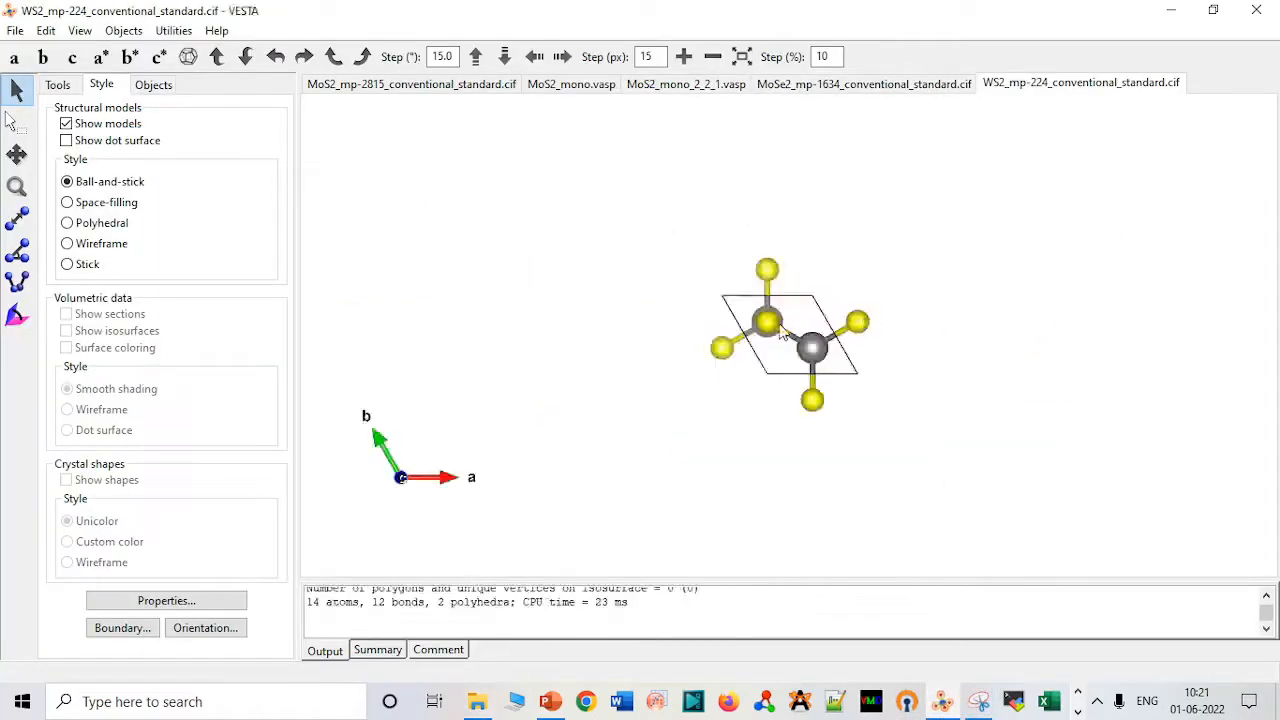
- Rotate the WS2 and MoSe2 structures to view their stacked layers from the side
left_click_drag(783, 335, 789, 171)
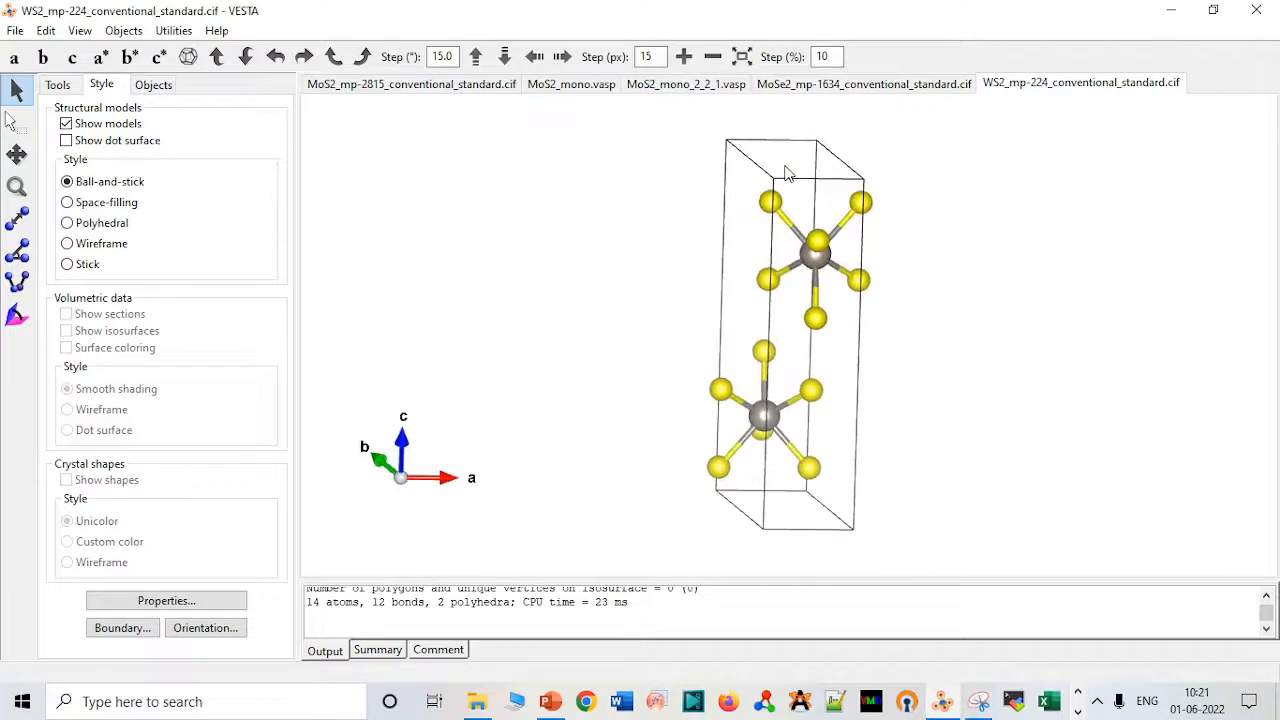
left_click(834, 86)
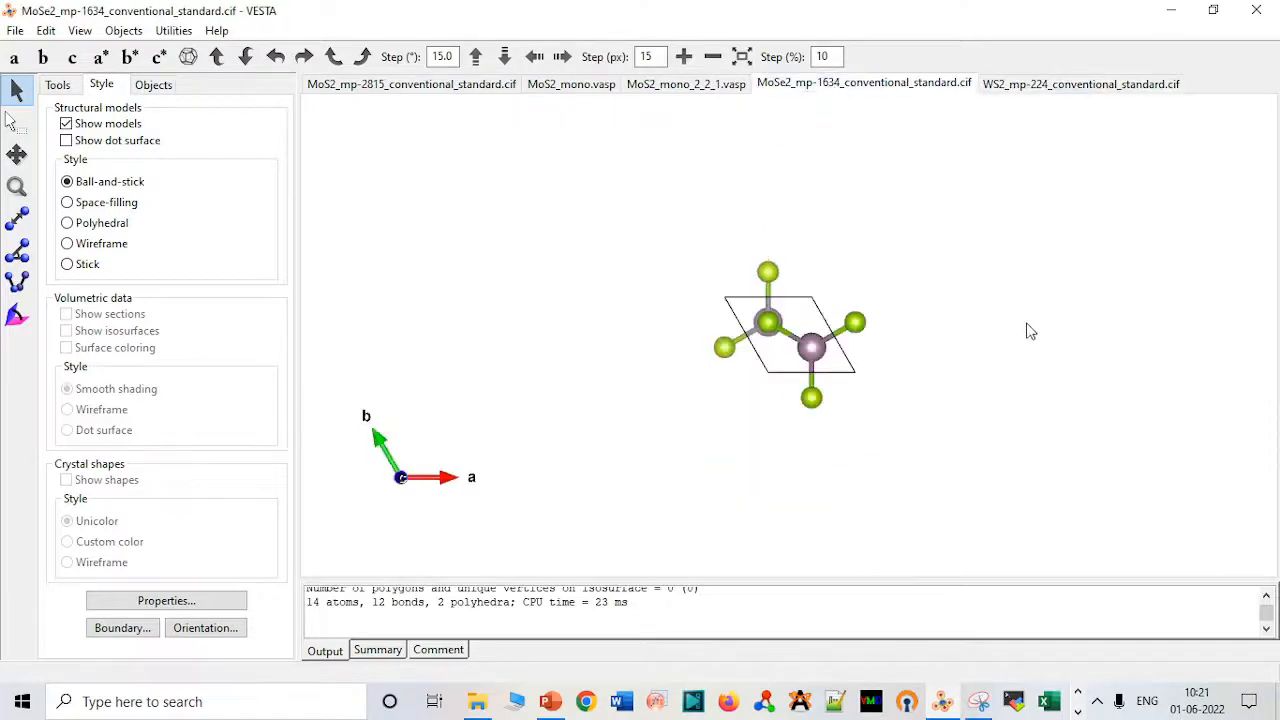
left_click_drag(770, 330, 750, 126)
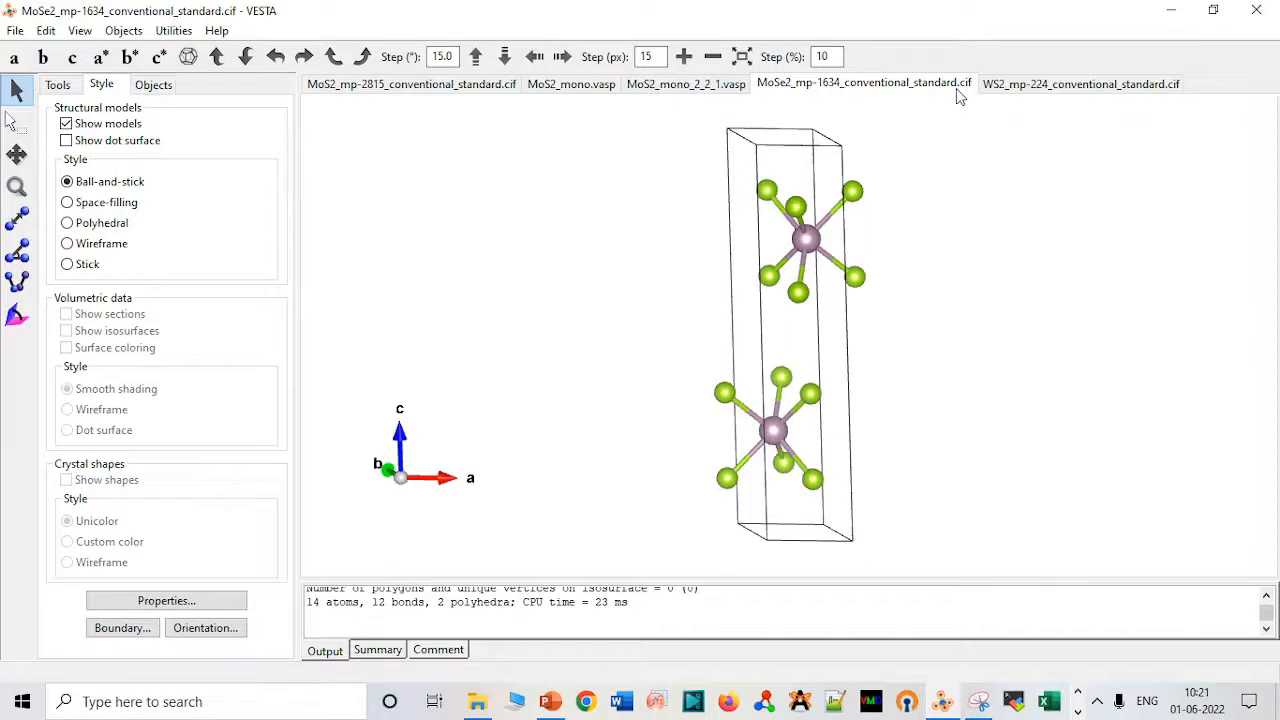
- Close VESTA with all open structures, discarding the unsaved changes
left_click(1256, 9)
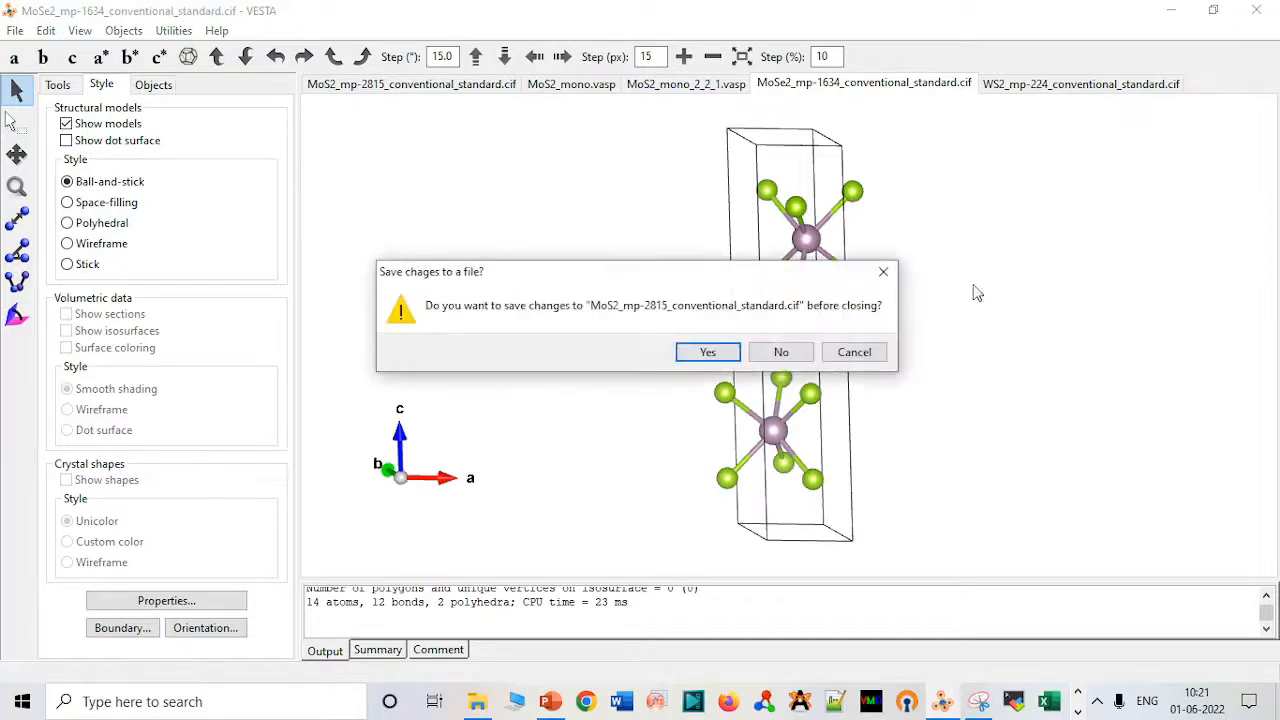
left_click(780, 352)
left_click(735, 356)
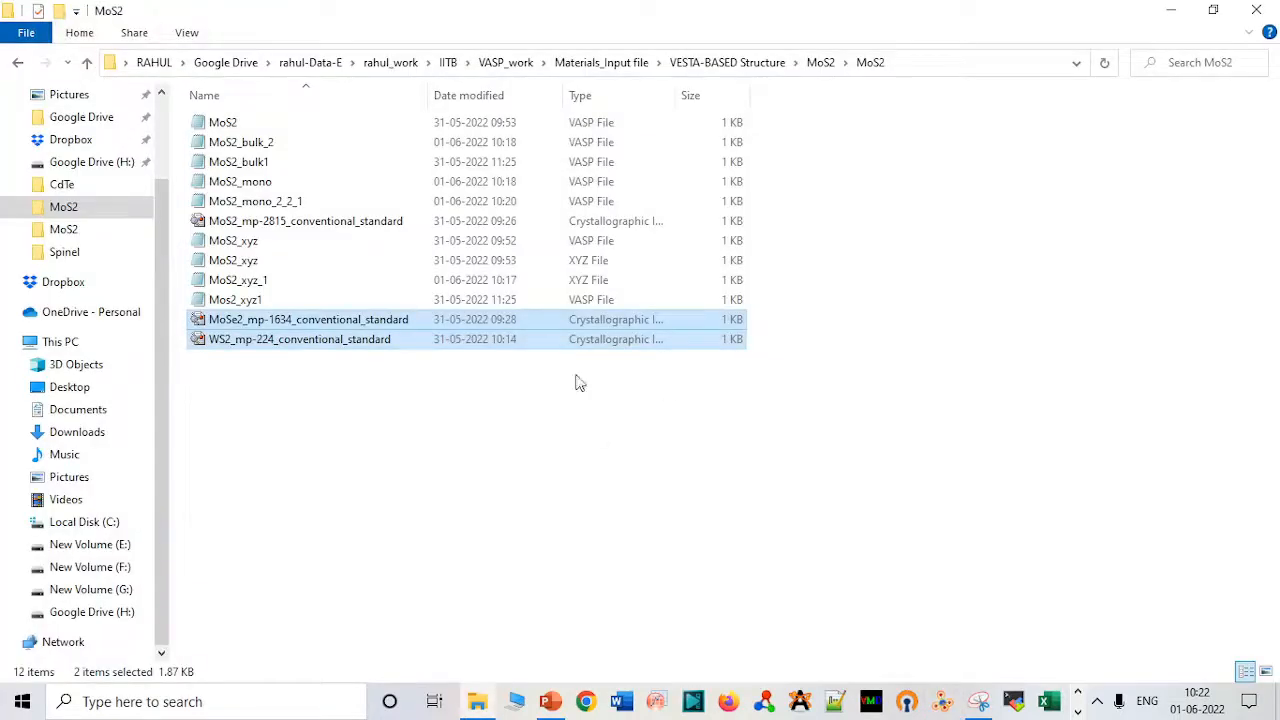
- Go to the VS2 folder in File Explorer and load VS2_mp-557523_conventional_standard into a new VESTA session
left_click(820, 66)
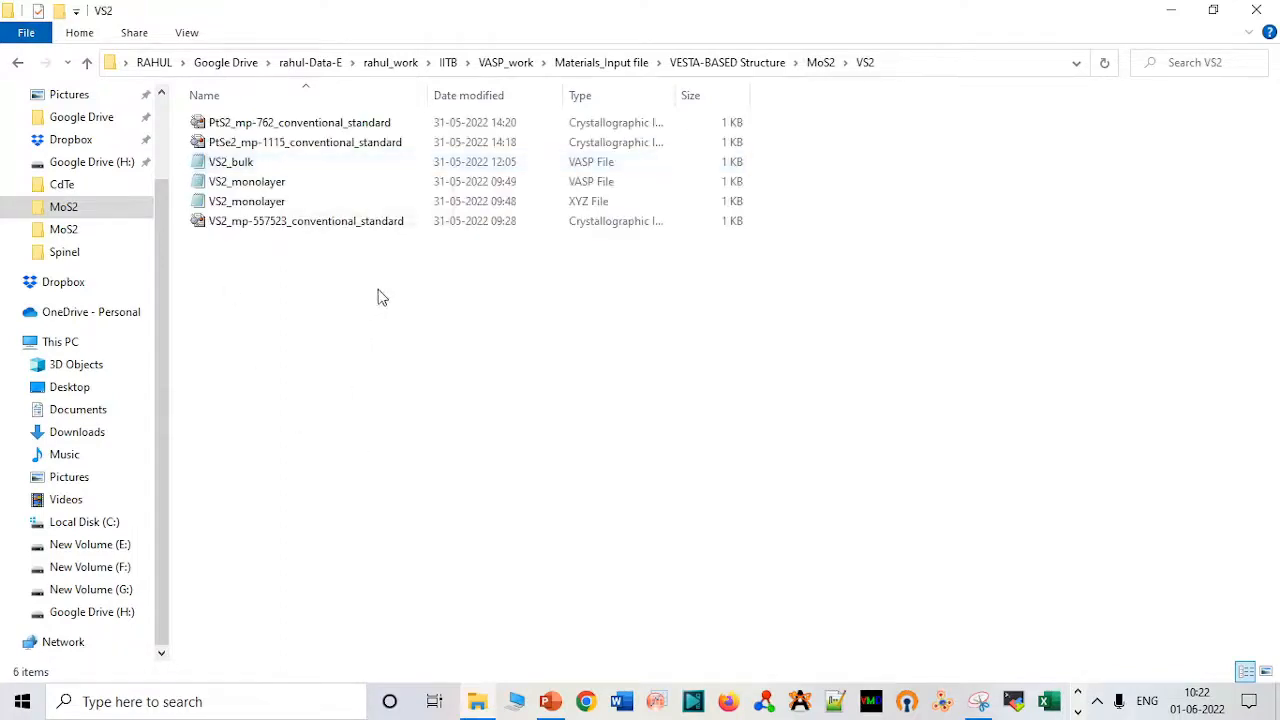
left_click(360, 234)
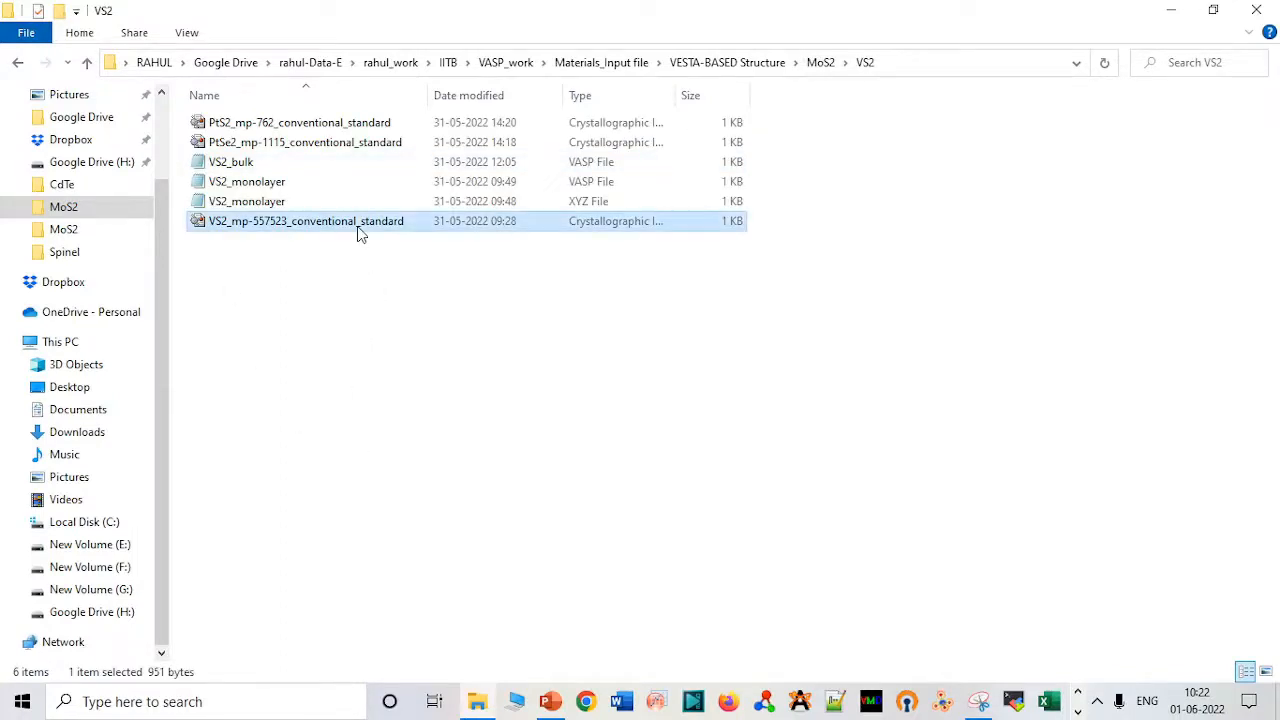
left_click(942, 703)
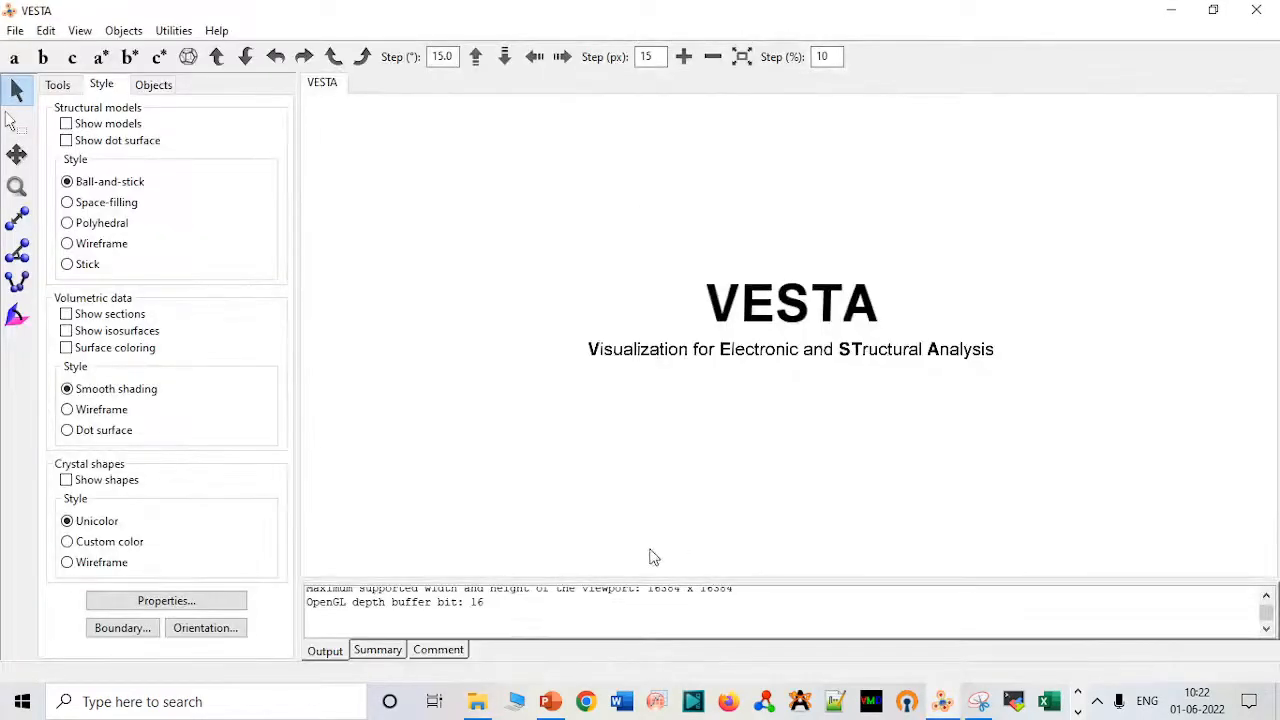
left_click(477, 701)
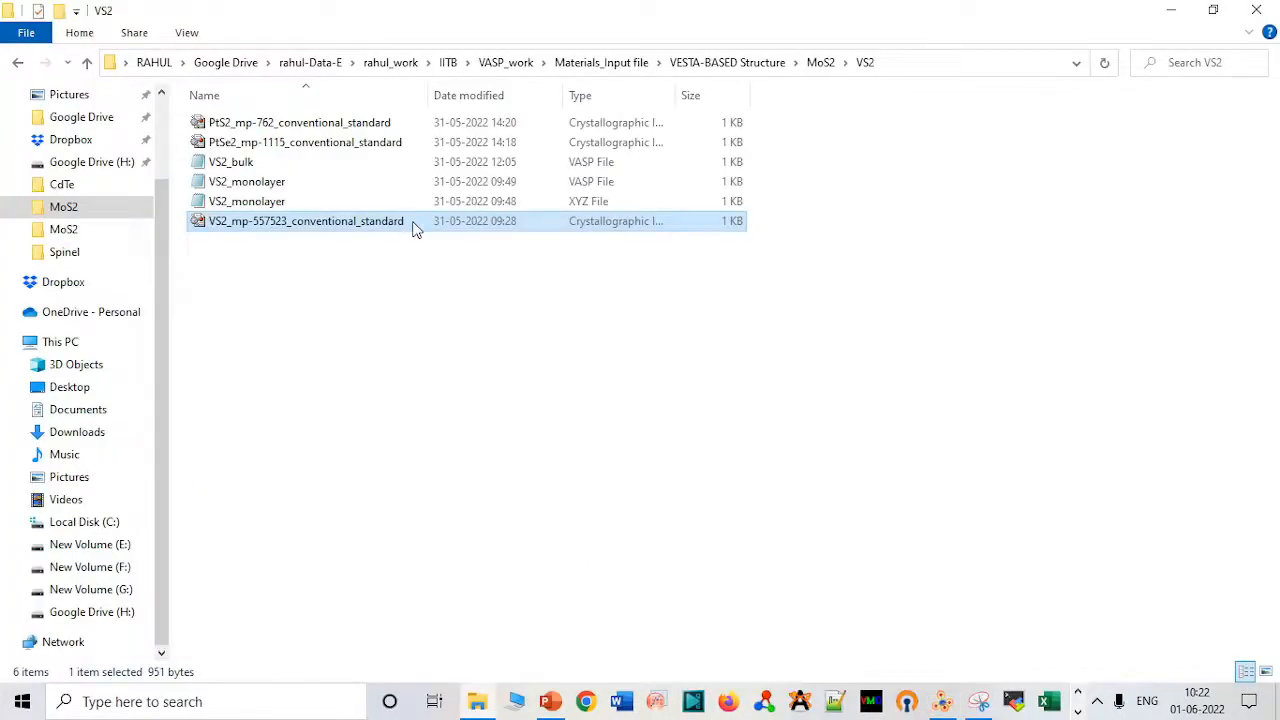
left_click_drag(417, 229, 917, 429)
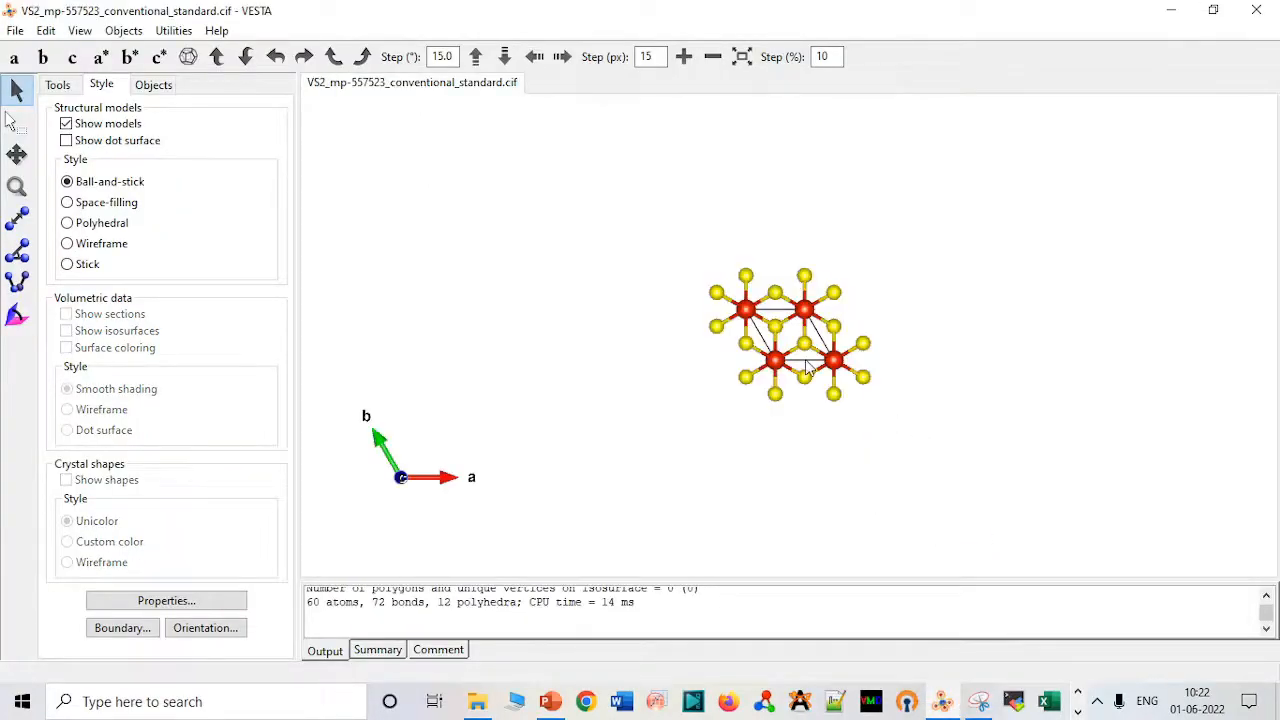
- Delete the V–S bond definition from the VS2 structure and apply the change
left_click_drag(806, 368, 793, 177)
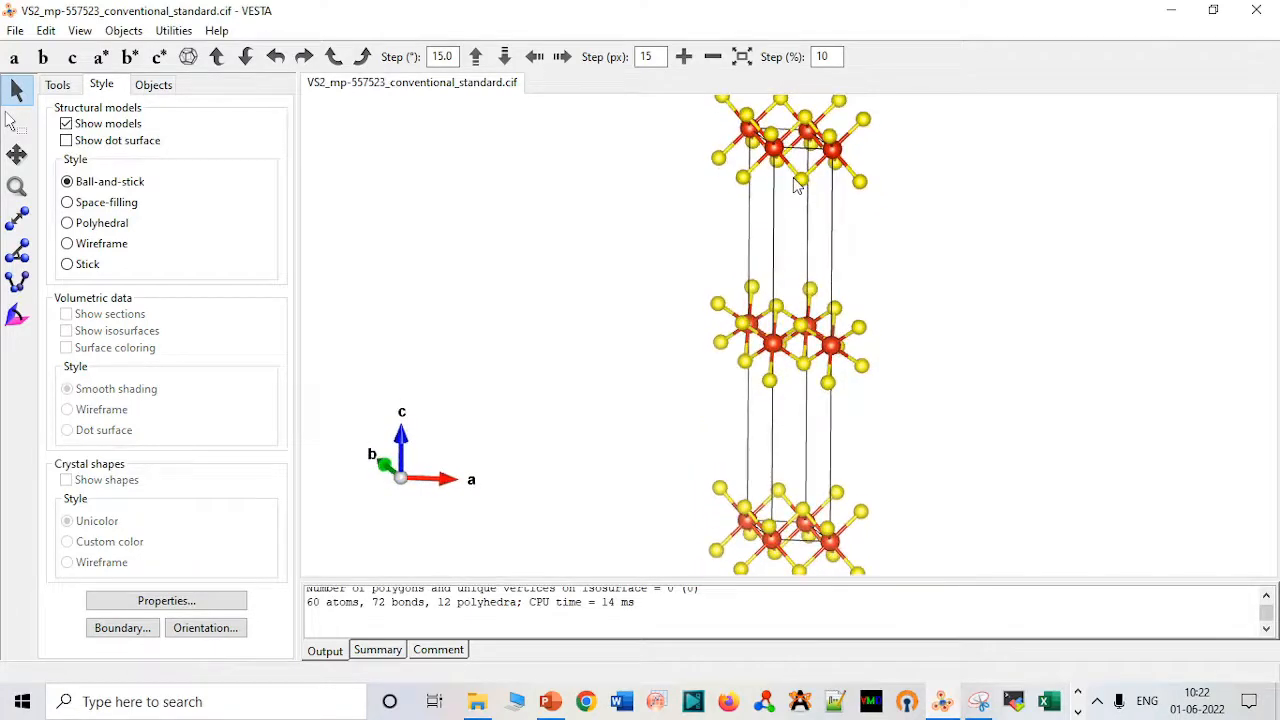
scroll(793, 177, "down", 2)
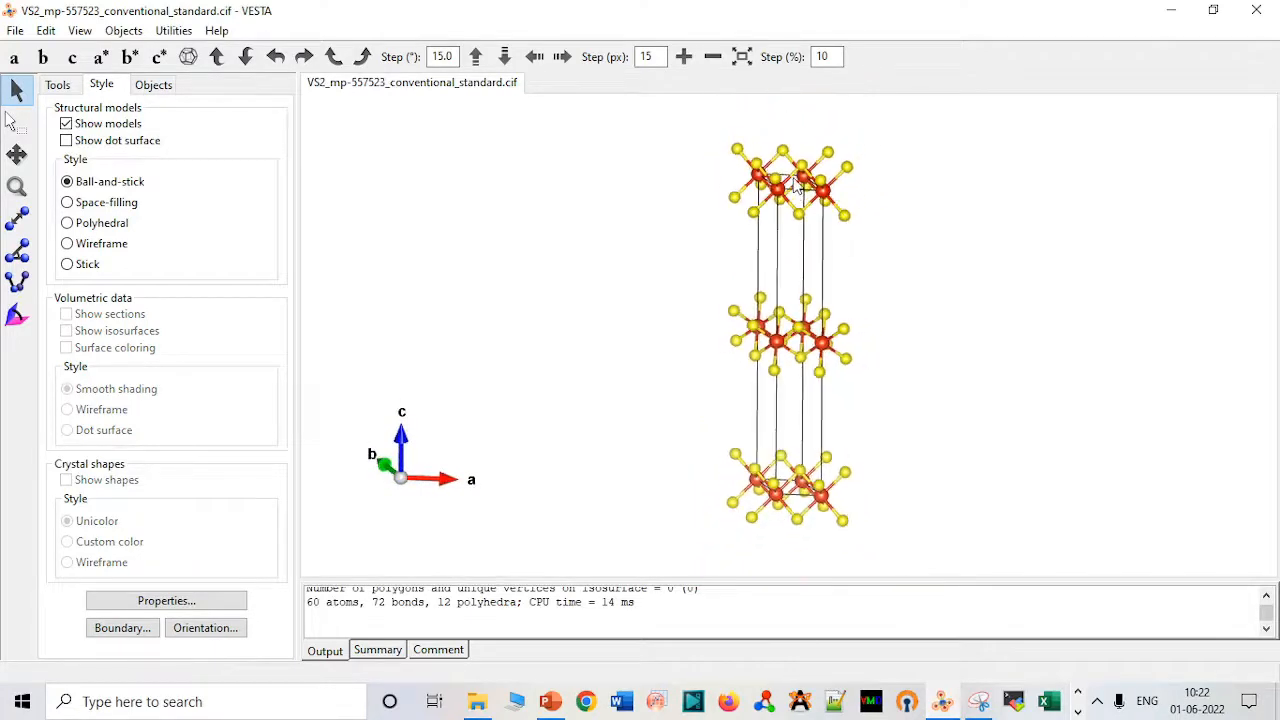
left_click(46, 30)
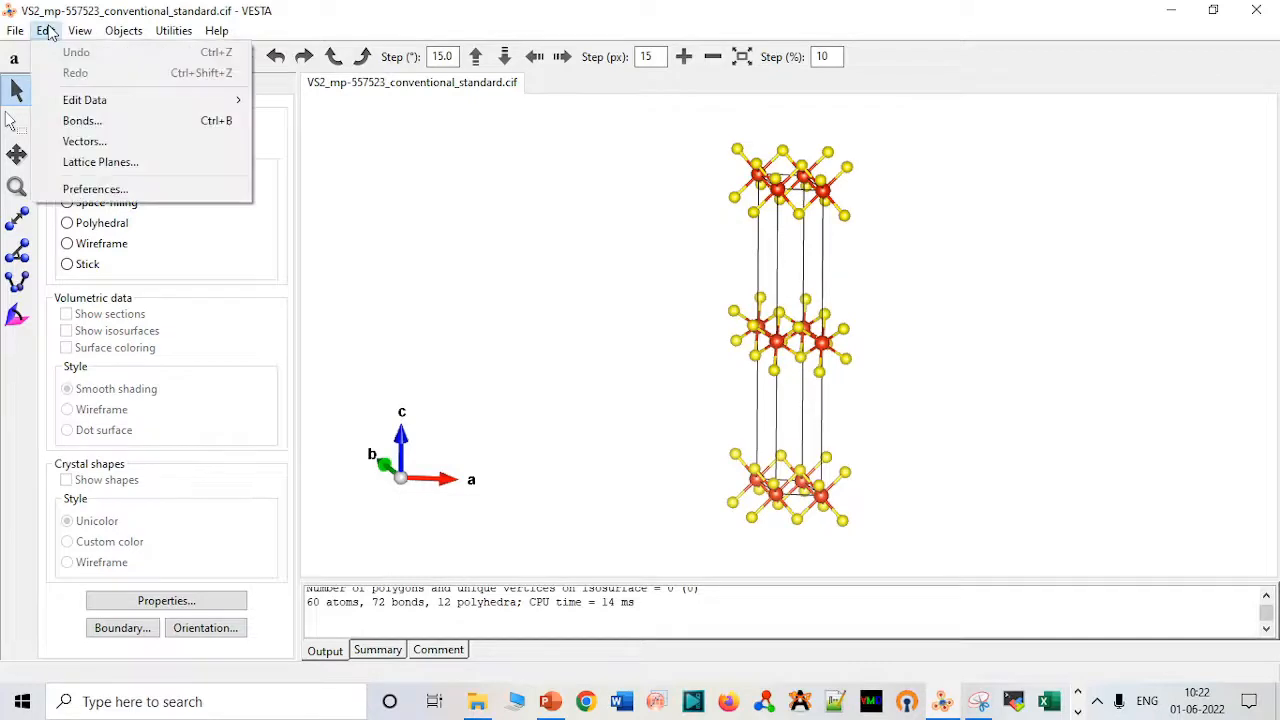
left_click(82, 120)
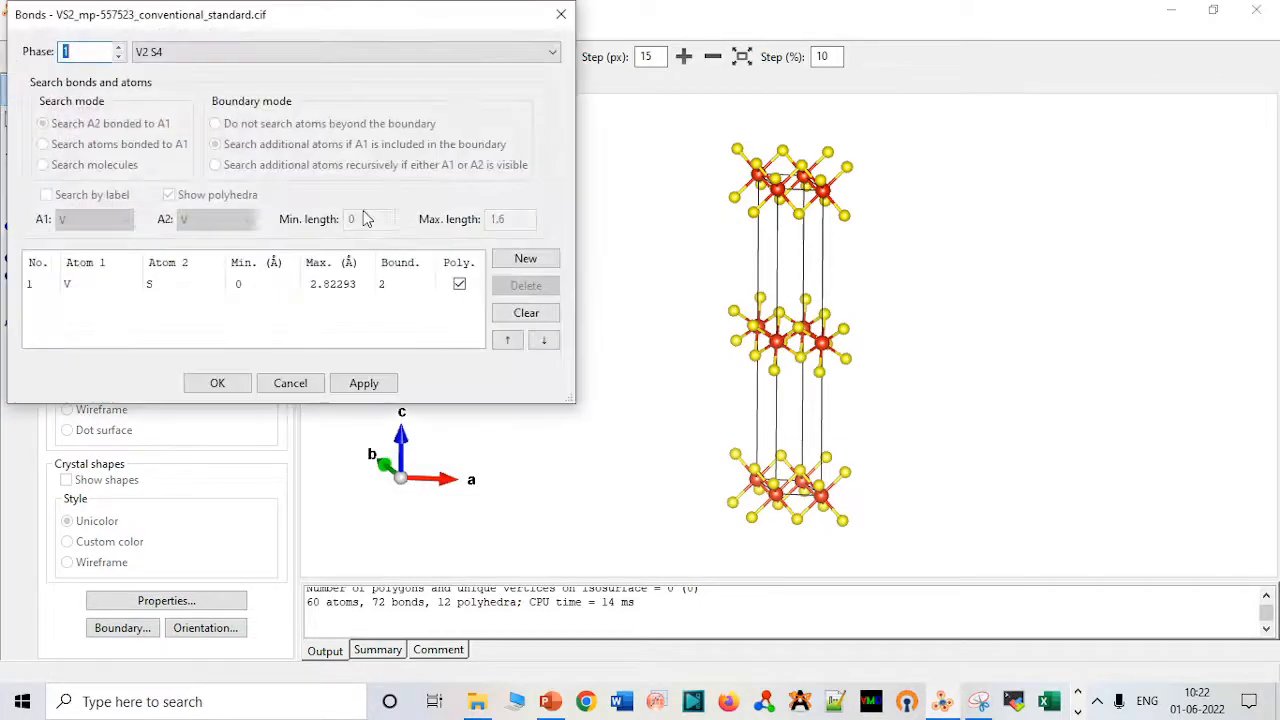
left_click(318, 285)
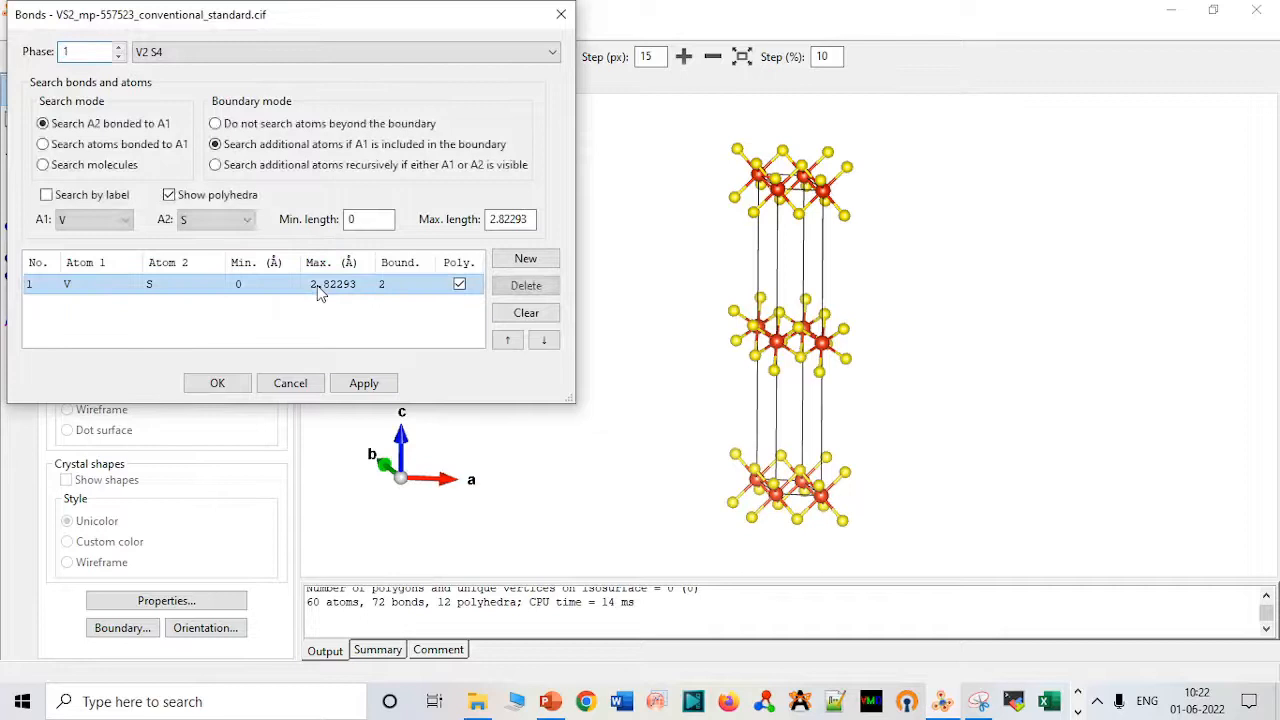
left_click(530, 286)
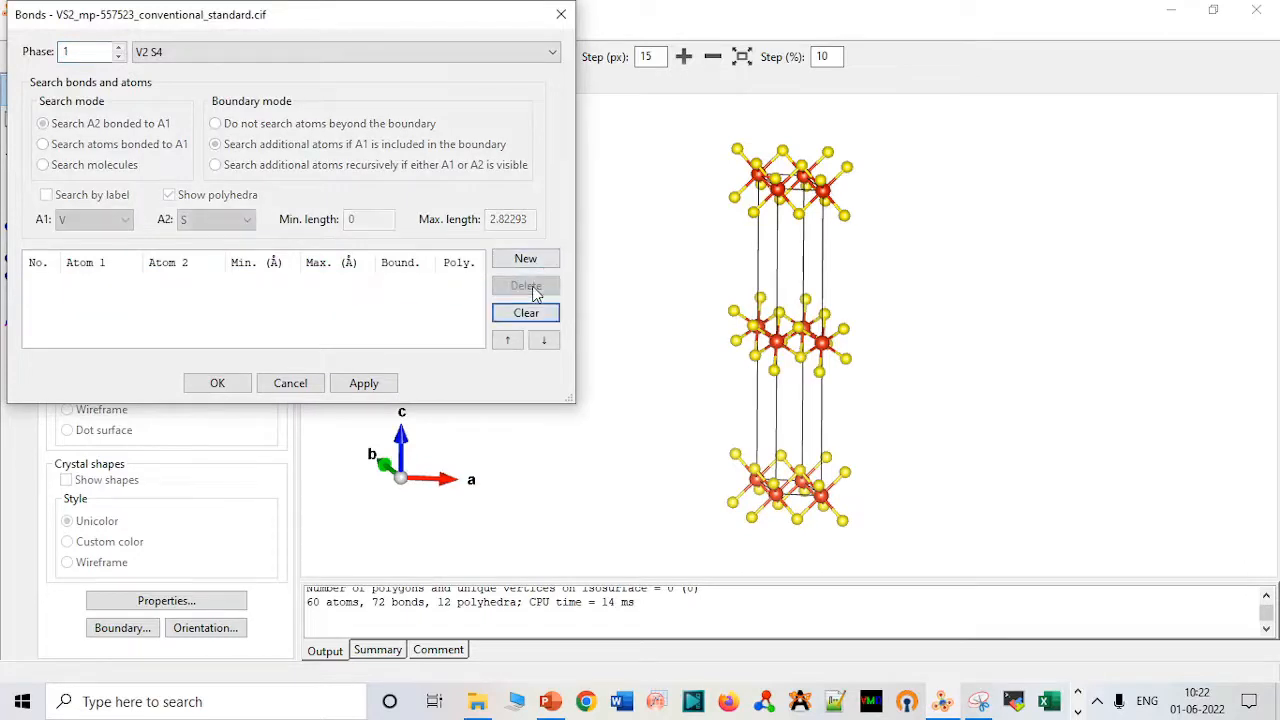
left_click(357, 383)
left_click(212, 384)
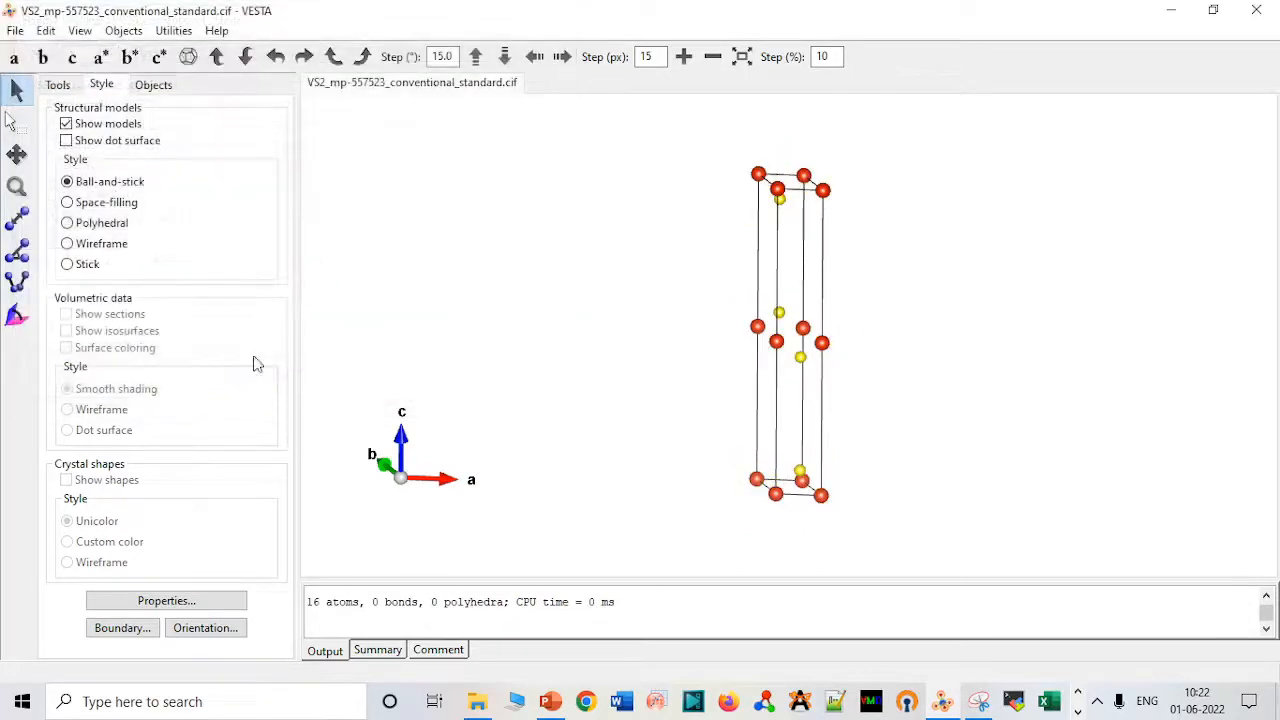
- Delete the V and S atoms at both ends of the VS2 cell along c, keeping only the middle layer
left_click_drag(660, 333, 683, 296)
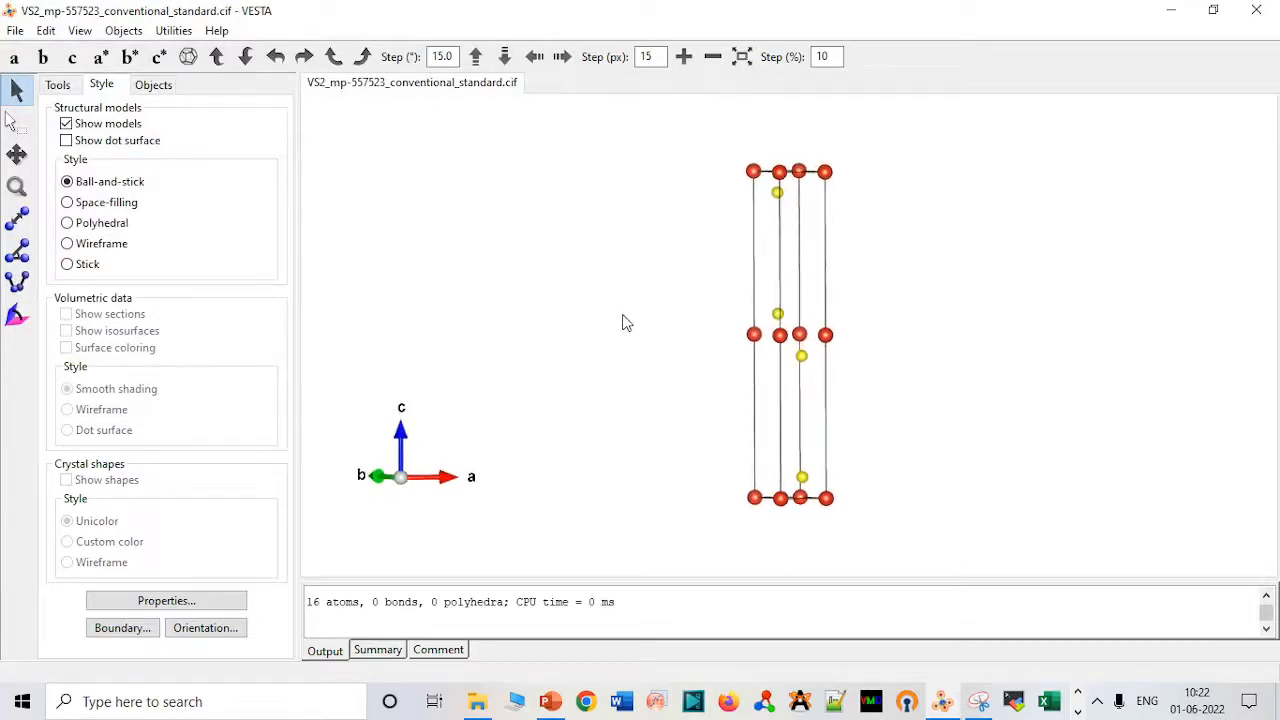
left_click(16, 121)
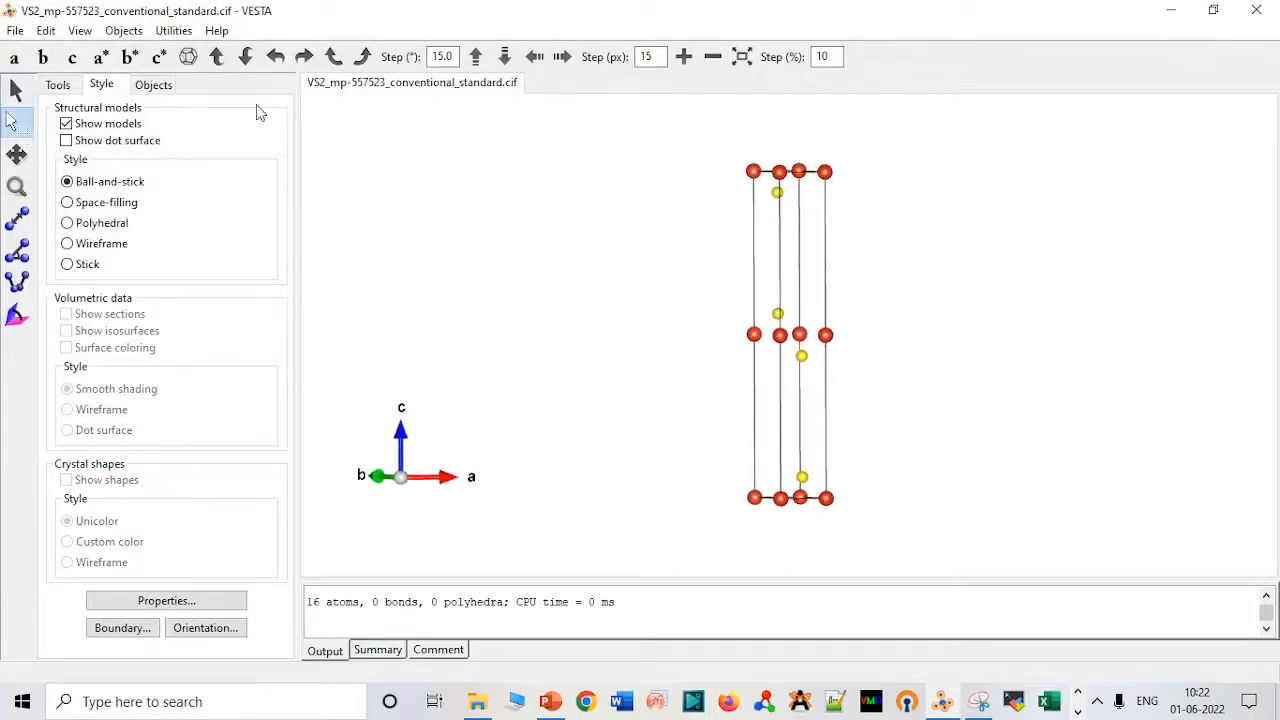
left_click_drag(727, 160, 860, 230)
key("Delete")
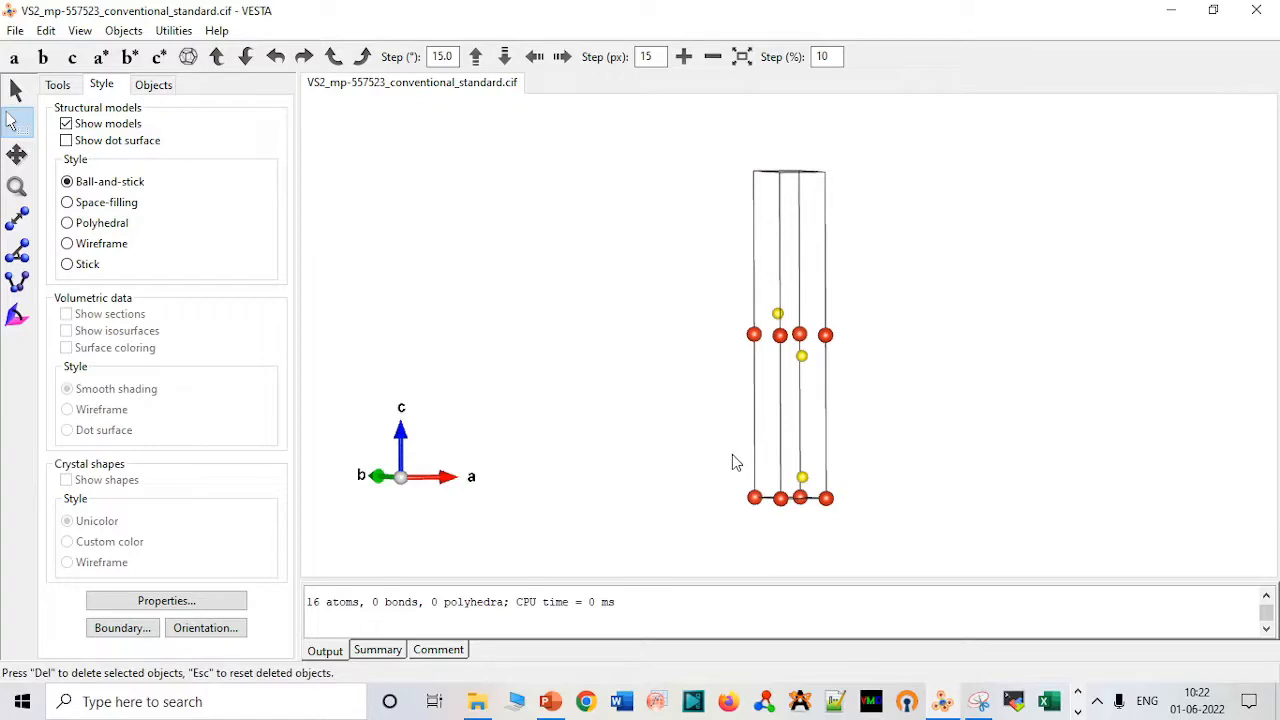
left_click_drag(732, 461, 884, 527)
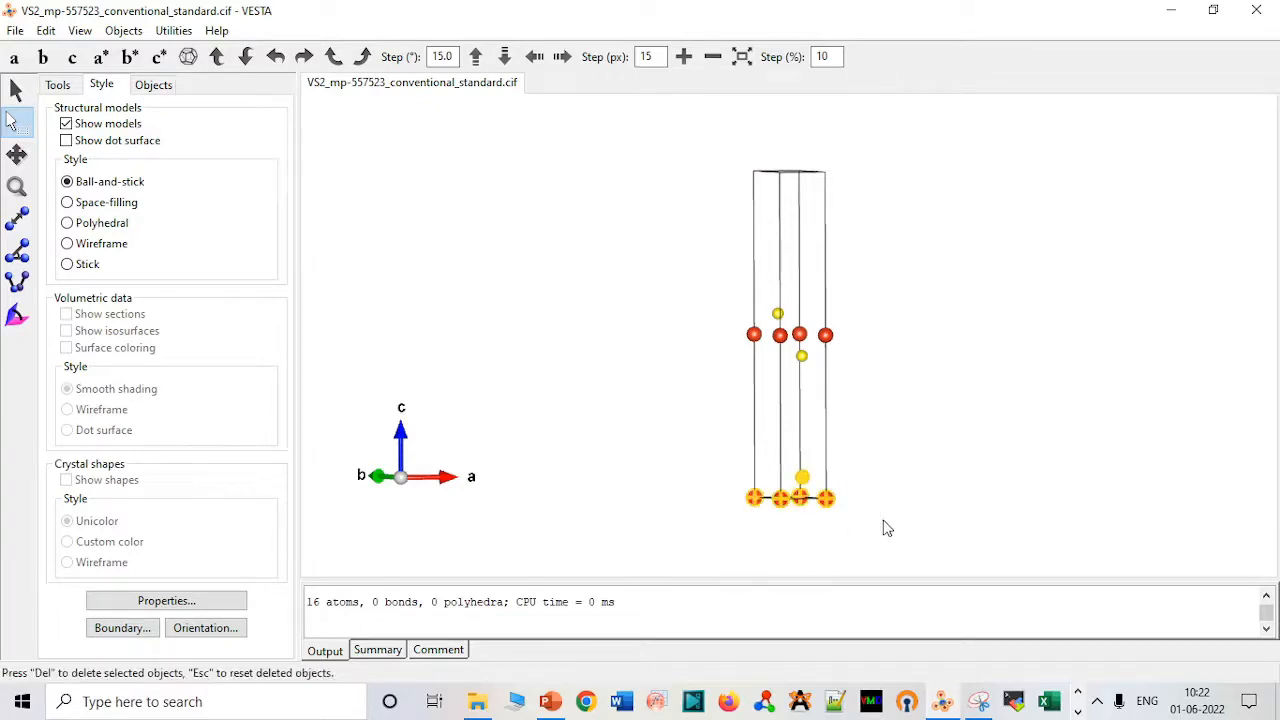
key("Delete")
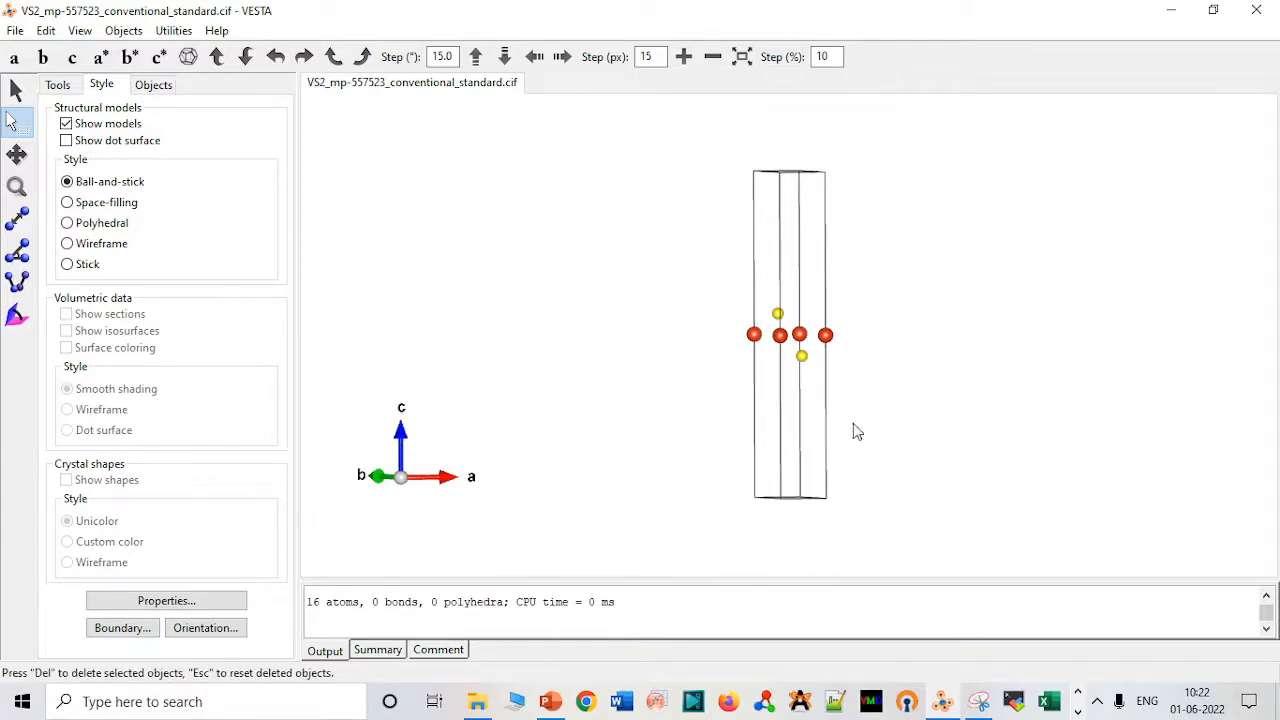
- Delete three of the four V atoms in the middle layer, keeping the one at the cell's outer edge opposite the +a side
left_click_drag(815, 321, 848, 355)
key("Delete")
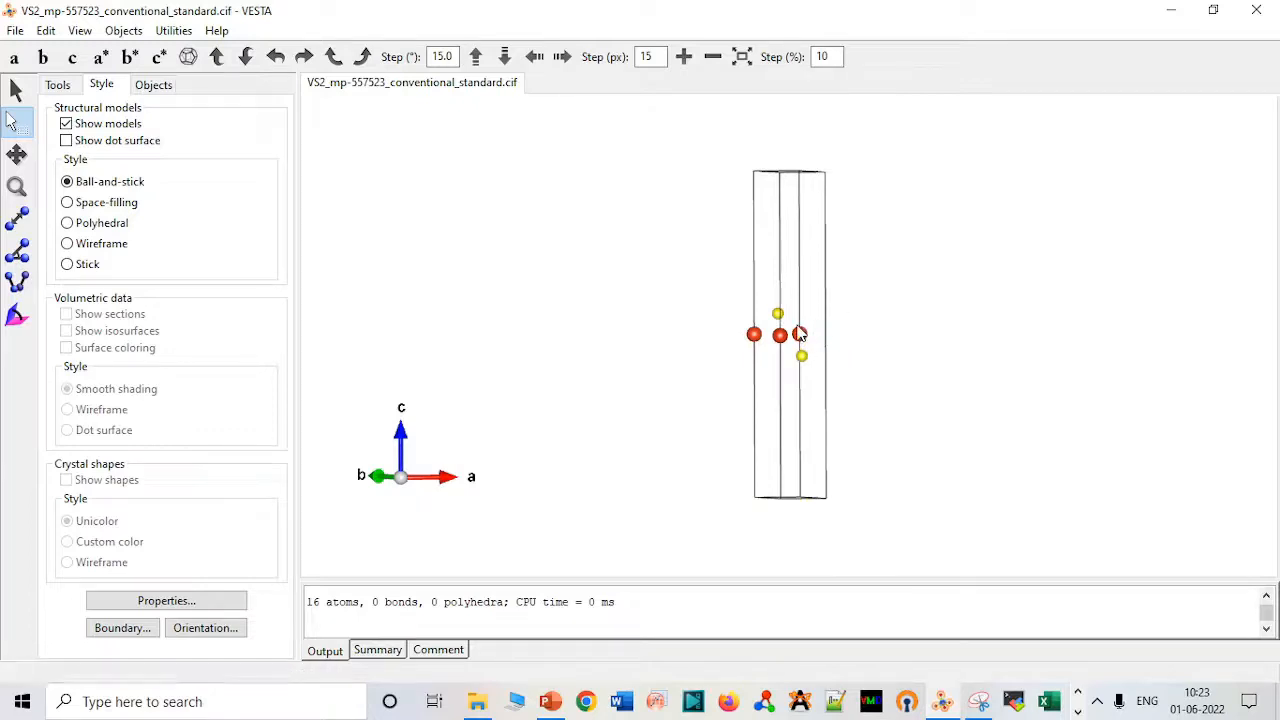
left_click(800, 334)
key("Delete")
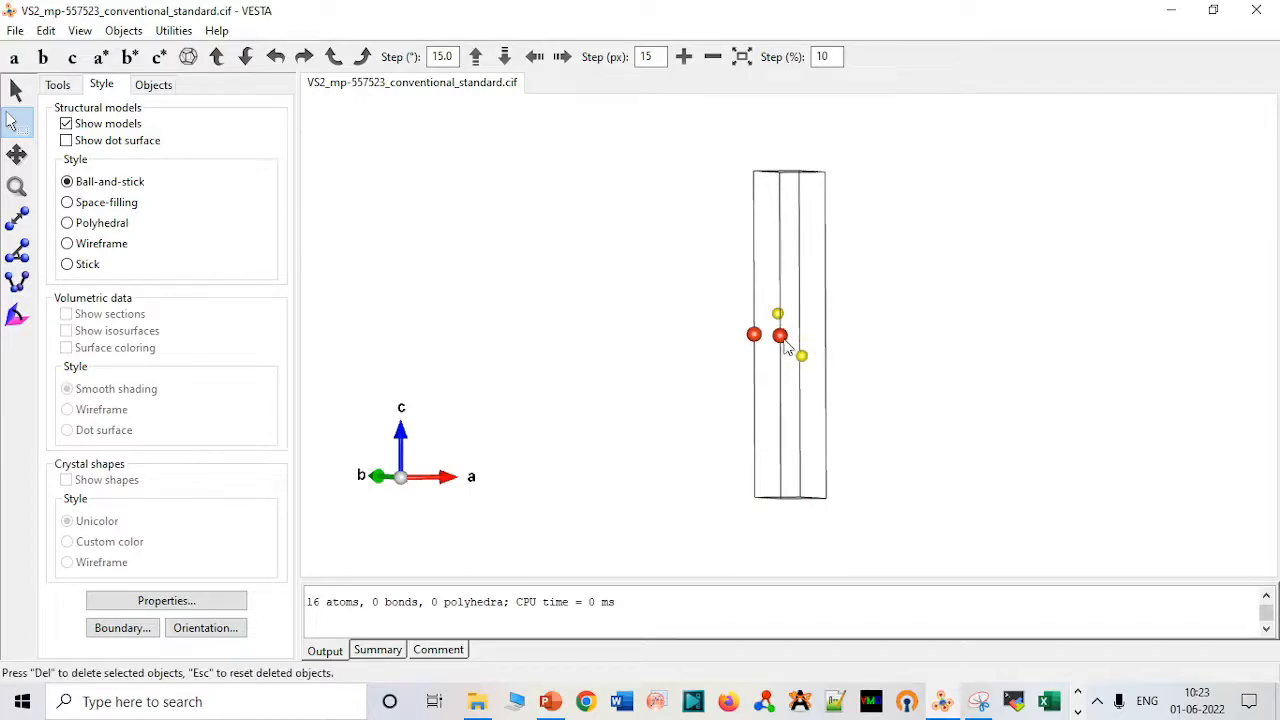
left_click_drag(776, 327, 786, 352)
key("Delete")
left_click(15, 31)
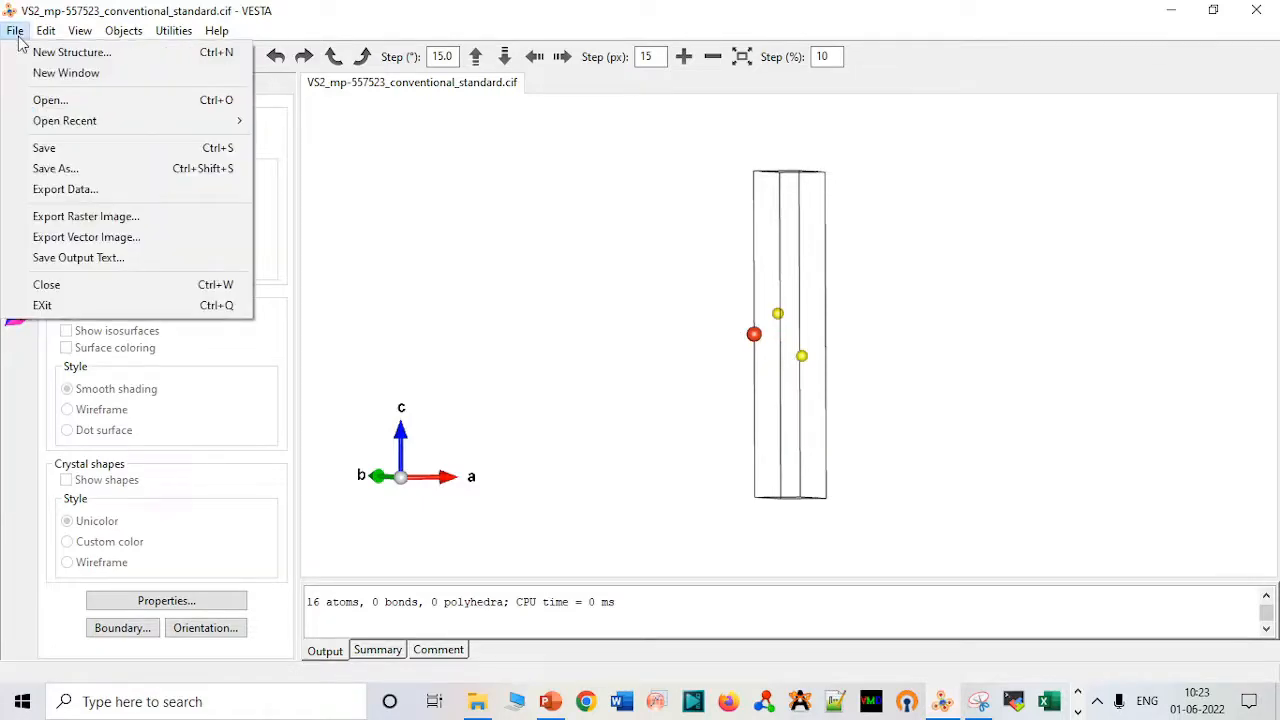
mouse_move(9, 120)
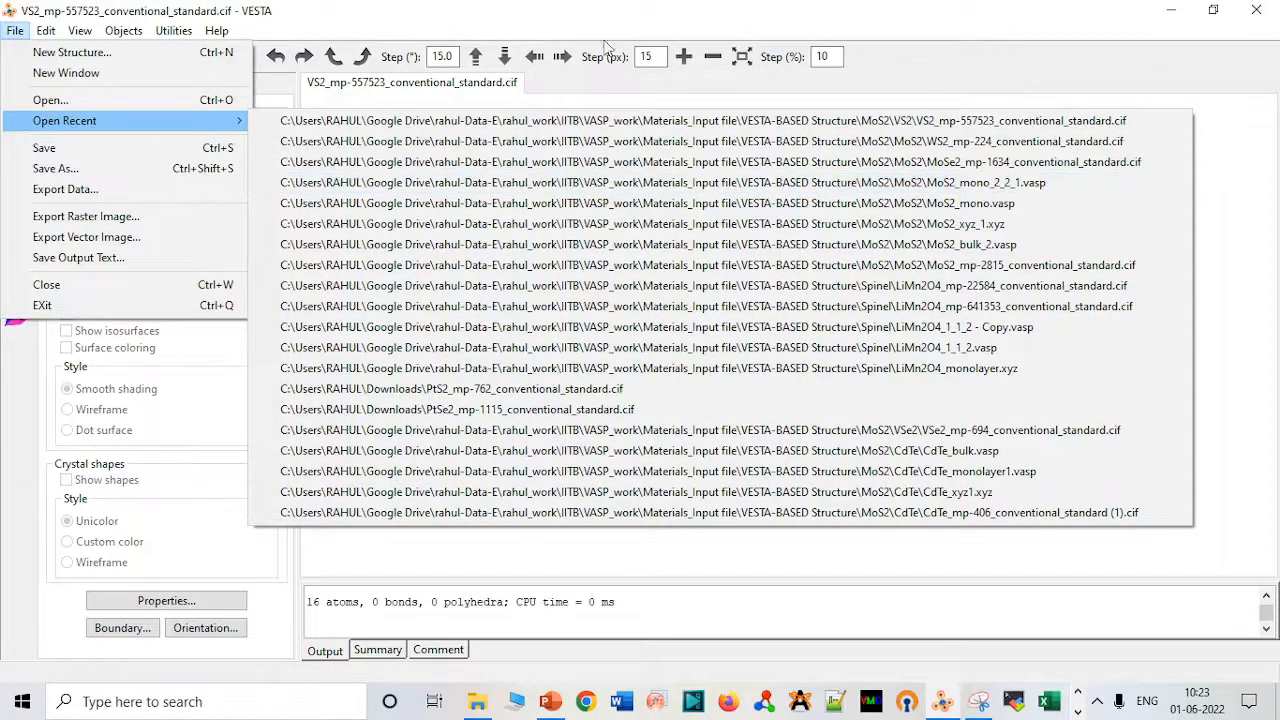
left_click(590, 92)
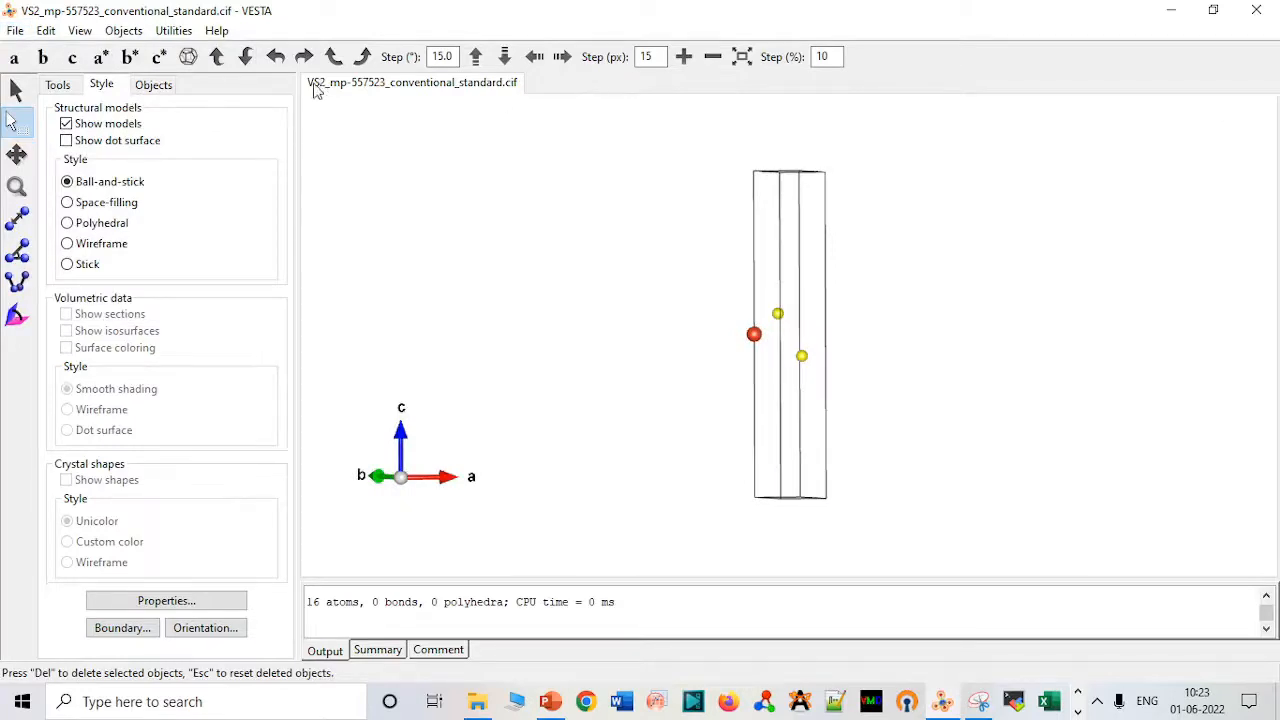
- Export the reduced VS2 structure as the VASP file VS2_bulk1 with atomic coordinates written as Cartesian coordinates
left_click(15, 31)
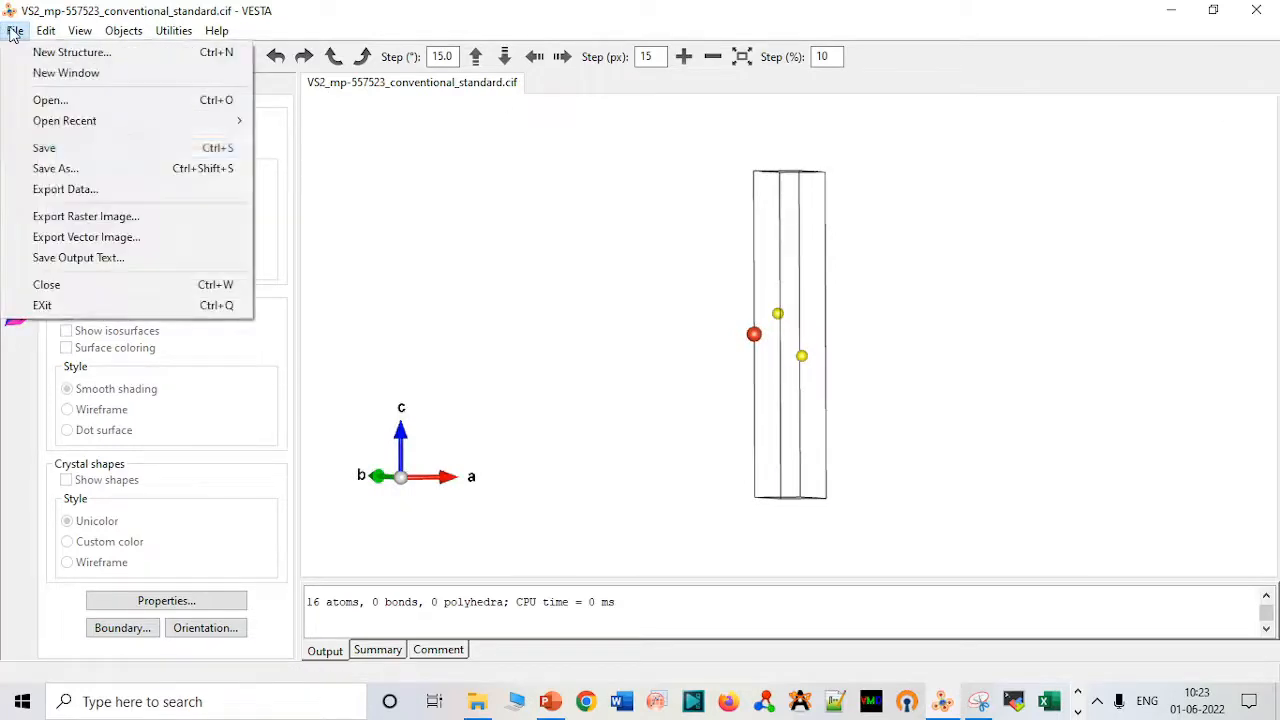
left_click(110, 199)
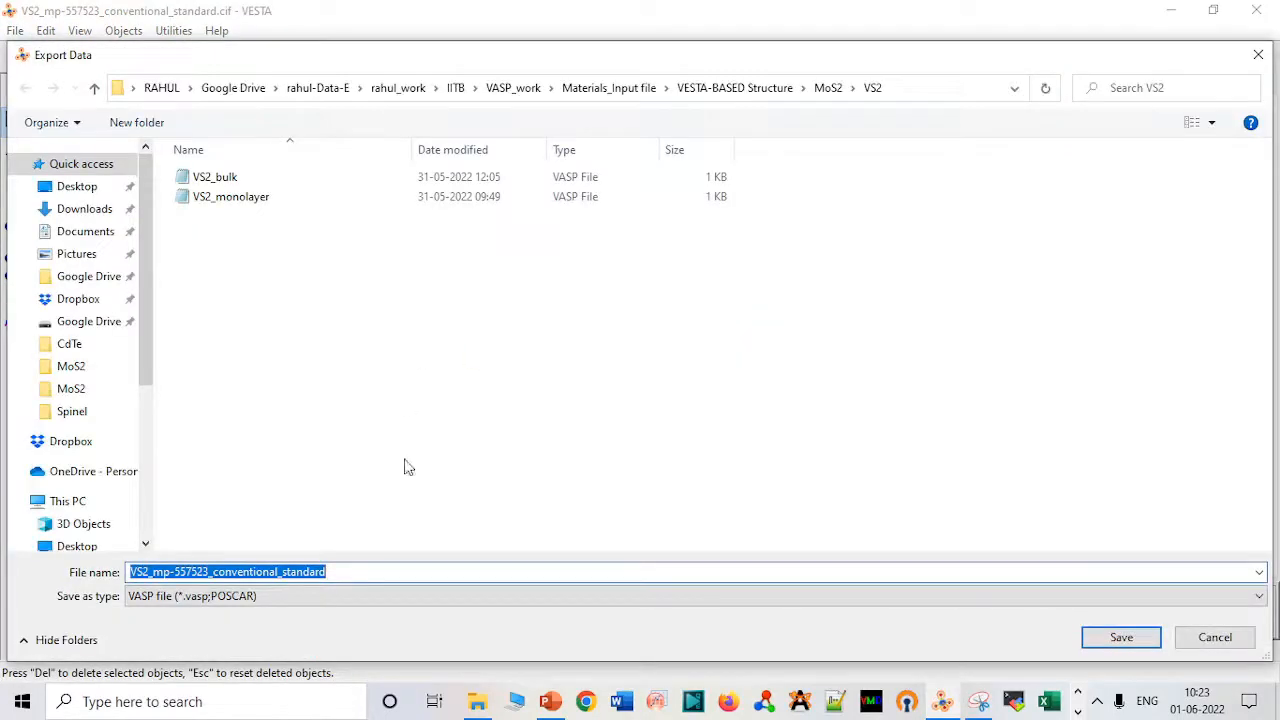
left_click(366, 576)
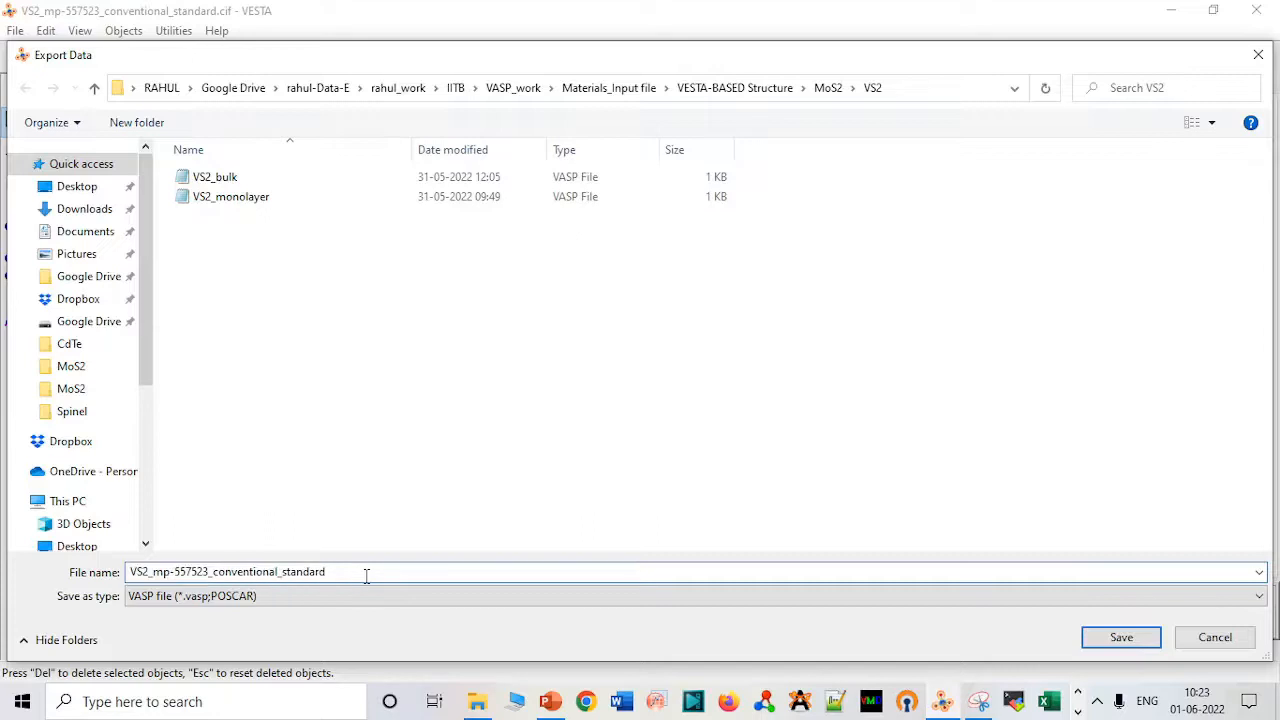
key("BackSpace")
key("BackSpace")
key("BackSpace")
key("BackSpace")
key("BackSpace")
key("BackSpace")
key("BackSpace")
key("BackSpace")
key("BackSpace")
key("BackSpace")
key("BackSpace")
key("BackSpace")
key("BackSpace")
key("BackSpace")
key("BackSpace")
key("BackSpace")
key("BackSpace")
key("BackSpace")
key("BackSpace")
key("BackSpace")
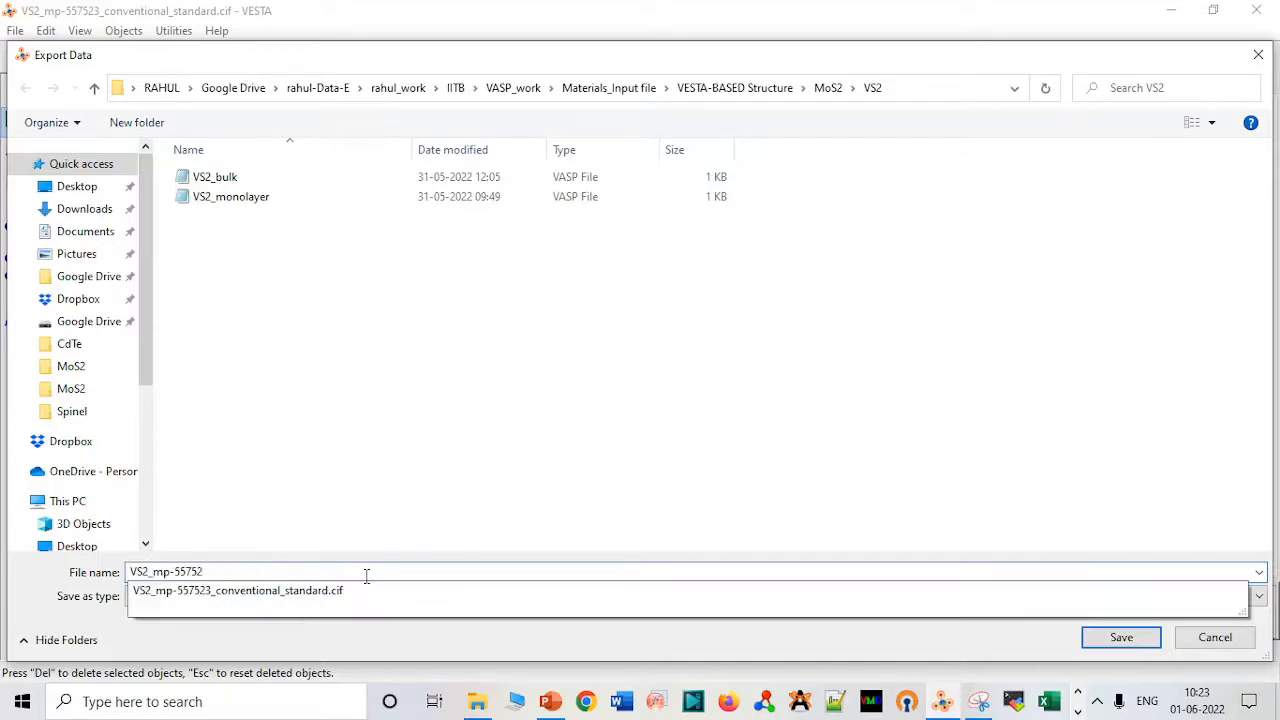
key("BackSpace")
type("bul")
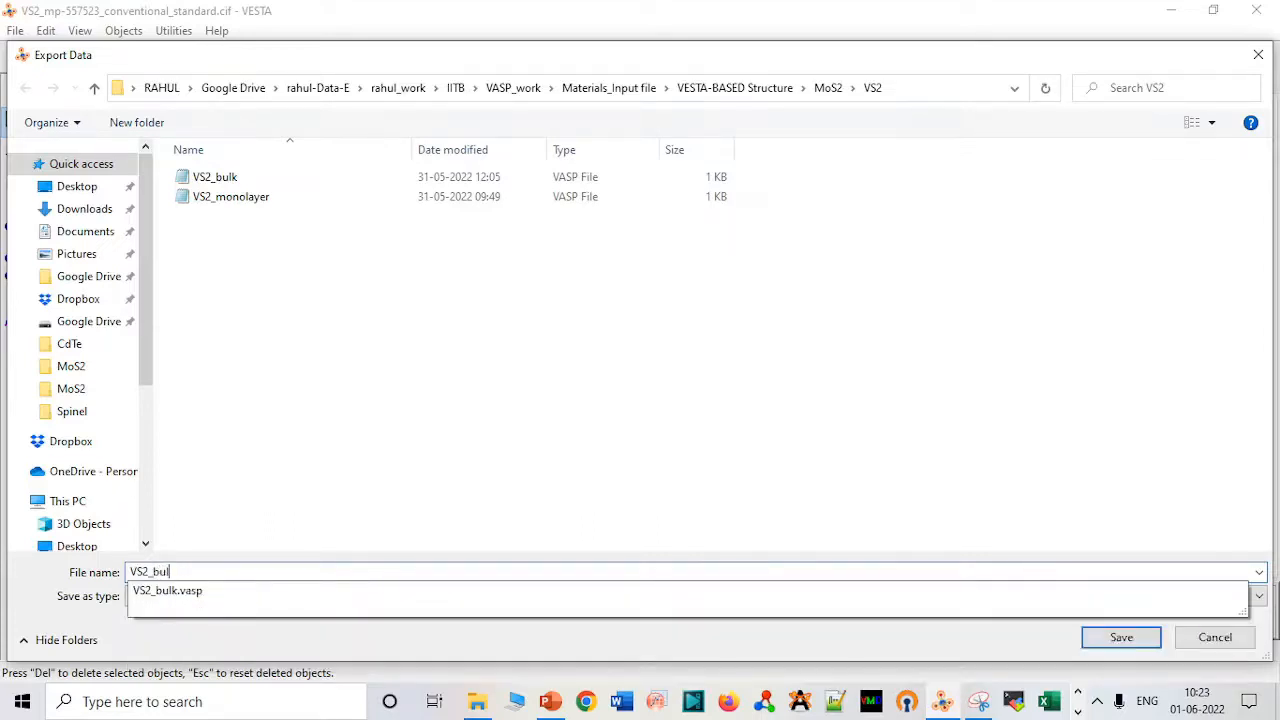
type("k1")
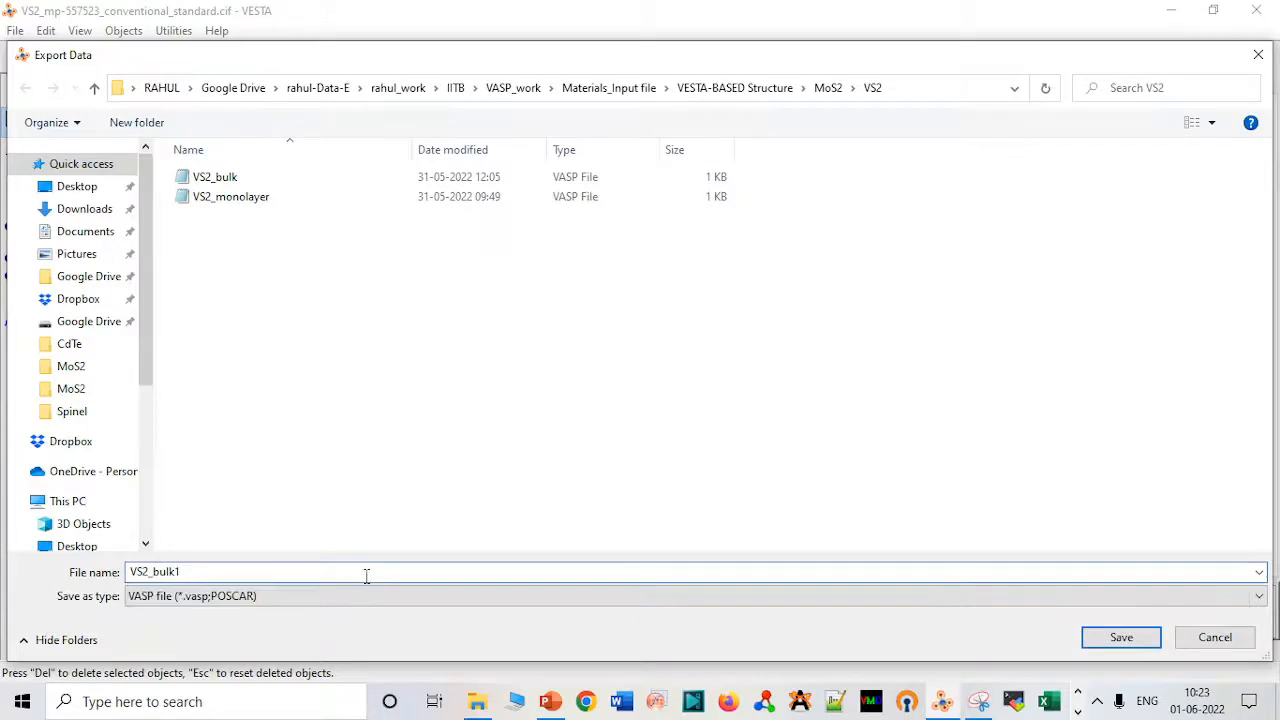
key("Return")
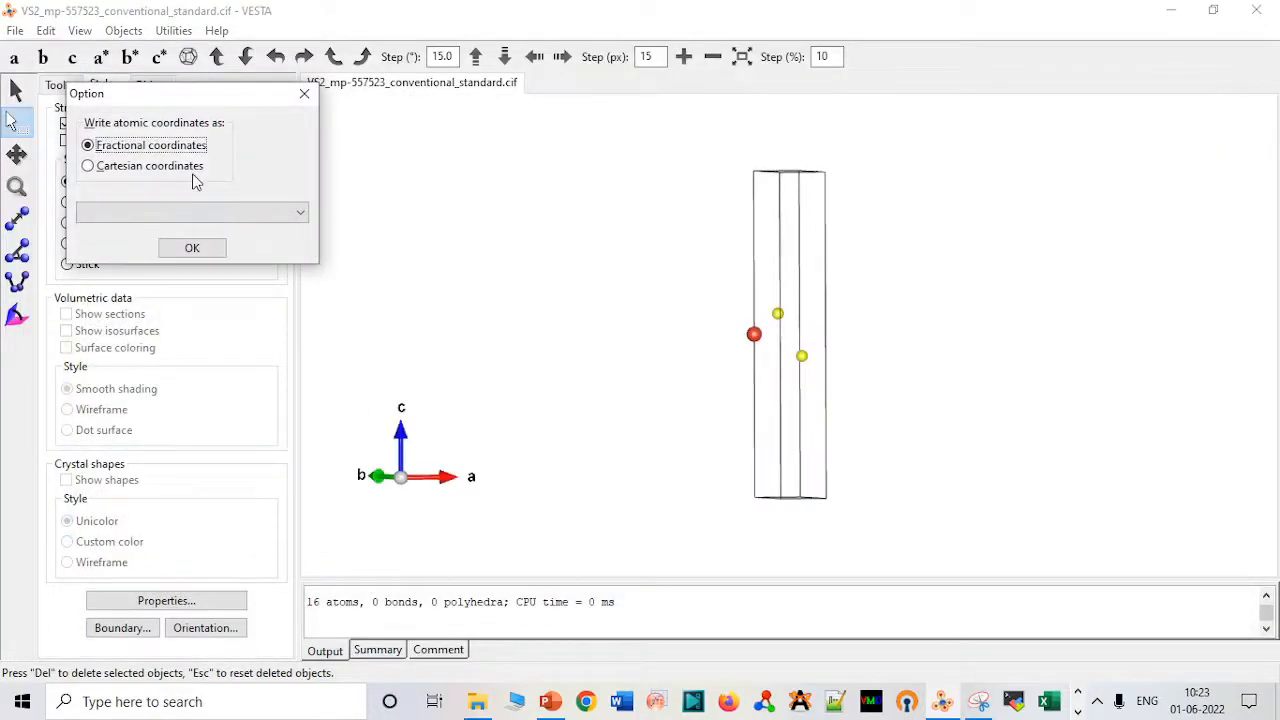
left_click(192, 172)
left_click(200, 250)
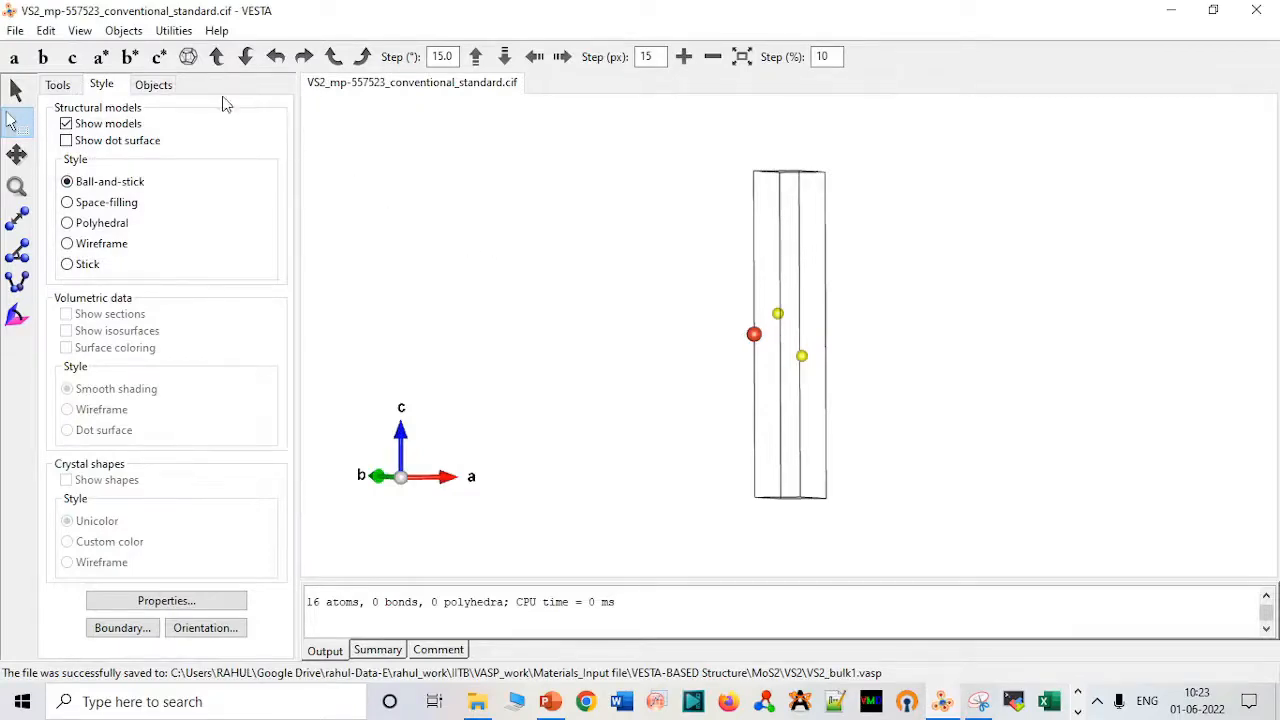
- Export the reduced VS2 structure as the XYZ file VS2_monolayer1, leaving out the hidden atoms
left_click(17, 33)
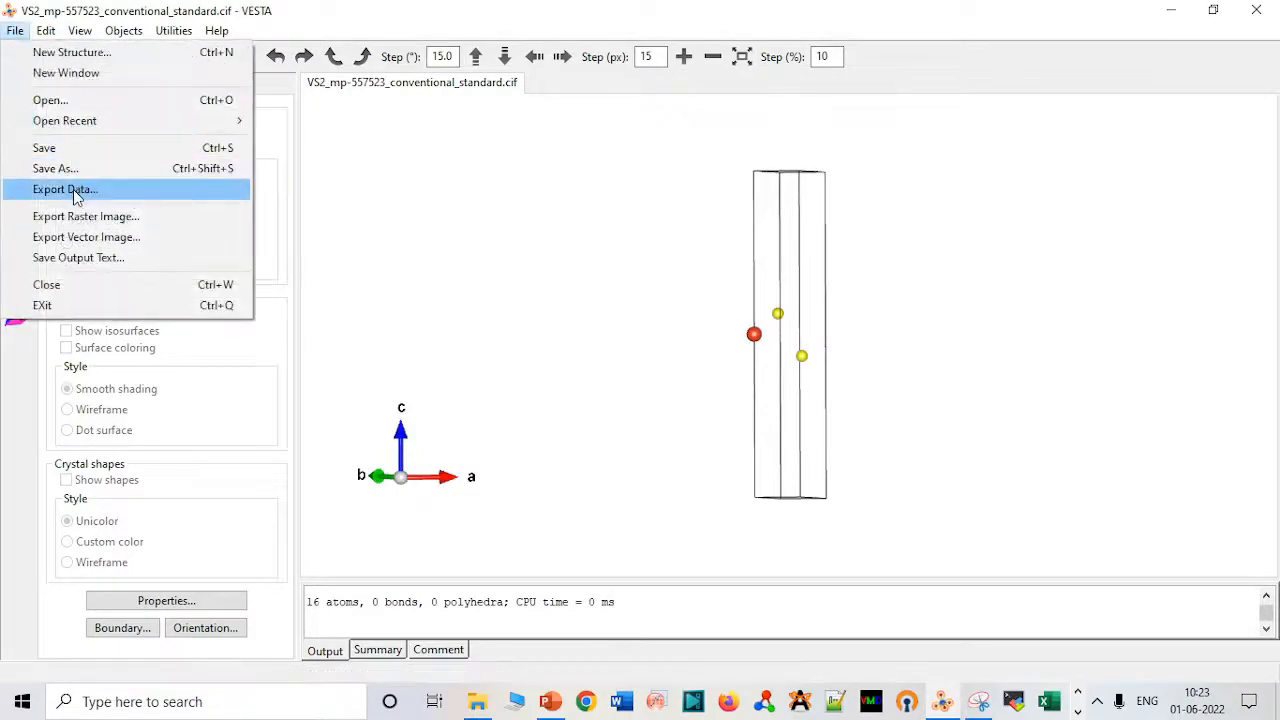
left_click(76, 189)
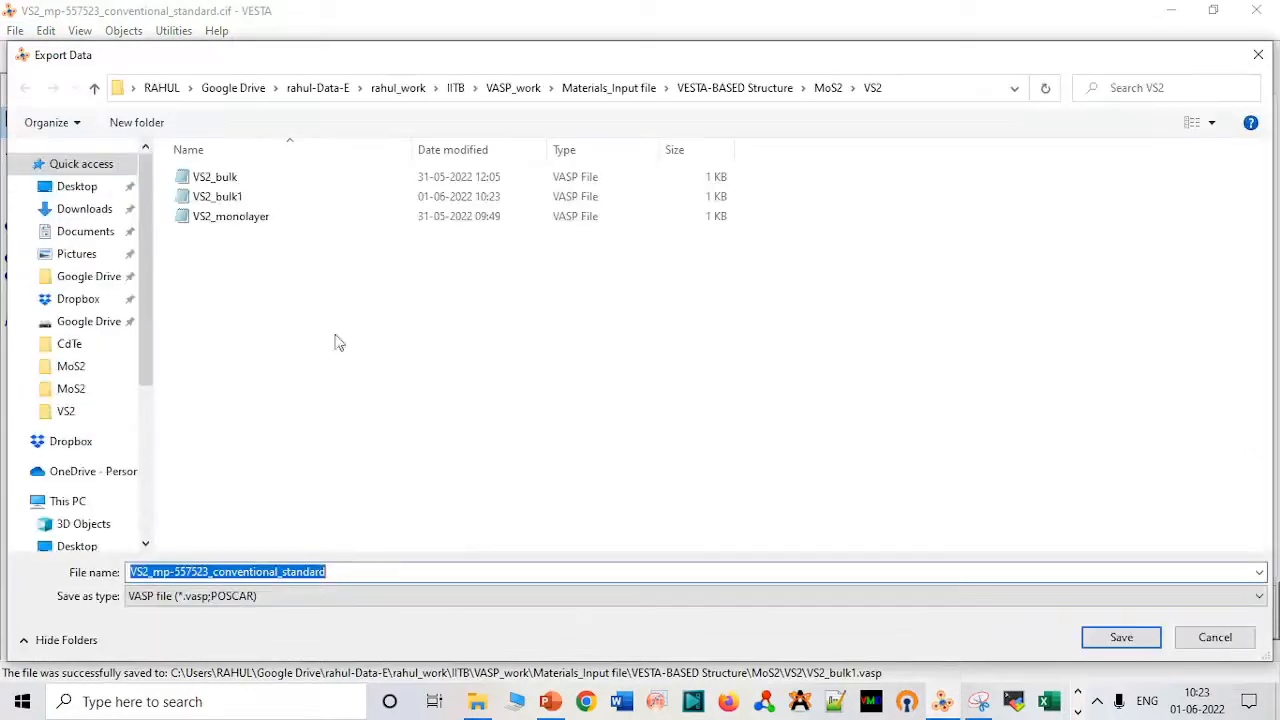
left_click(354, 597)
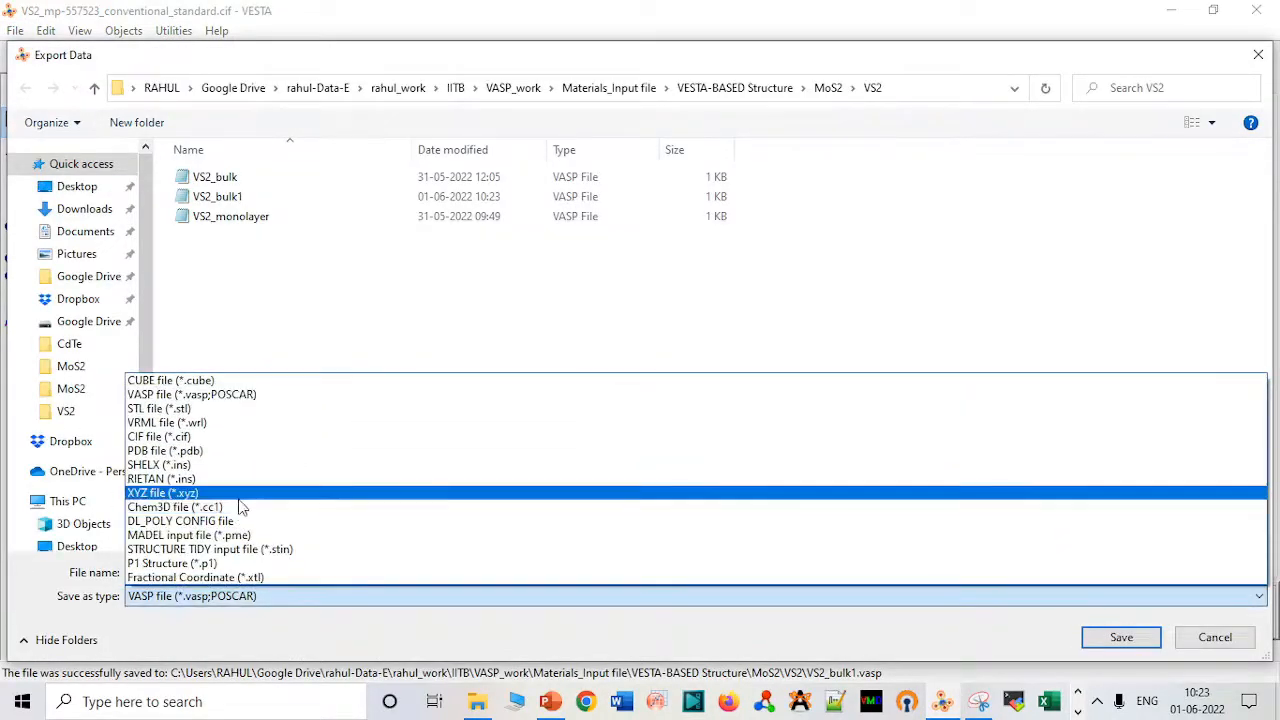
left_click(240, 494)
left_click(393, 571)
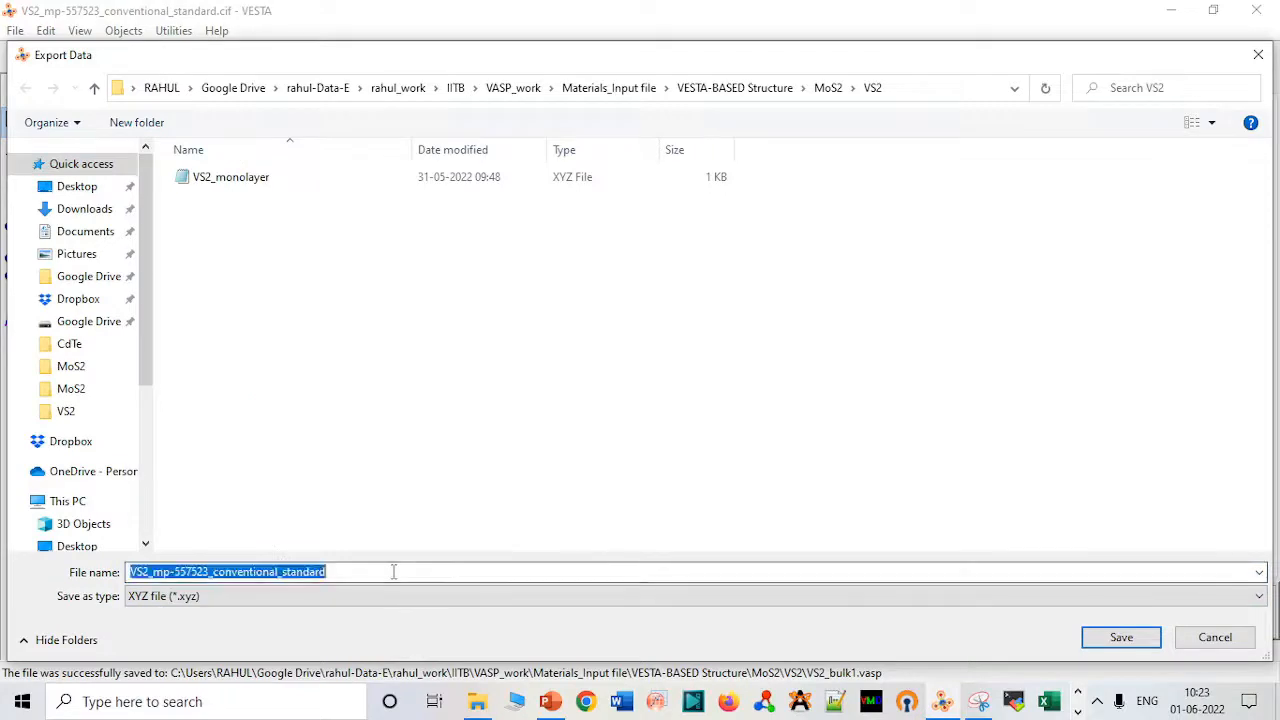
left_click(393, 571)
key("BackSpace")
key("BackSpace")
key("BackSpace")
key("BackSpace")
key("BackSpace")
key("BackSpace")
key("BackSpace")
key("BackSpace")
key("BackSpace")
key("BackSpace")
key("BackSpace")
key("BackSpace")
key("BackSpace")
key("BackSpace")
key("BackSpace")
key("BackSpace")
key("BackSpace")
key("BackSpace")
key("BackSpace")
key("BackSpace")
key("BackSpace")
key("BackSpace")
key("BackSpace")
key("BackSpace")
key("BackSpace")
key("BackSpace")
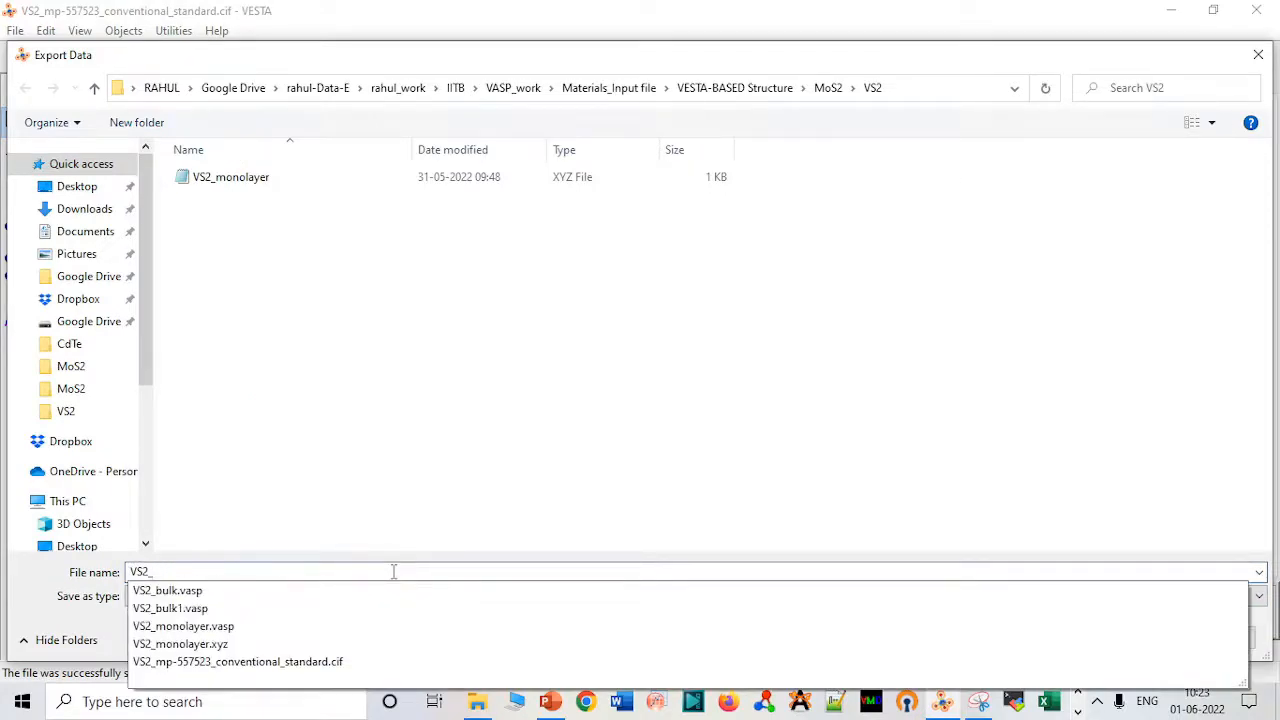
type("mono")
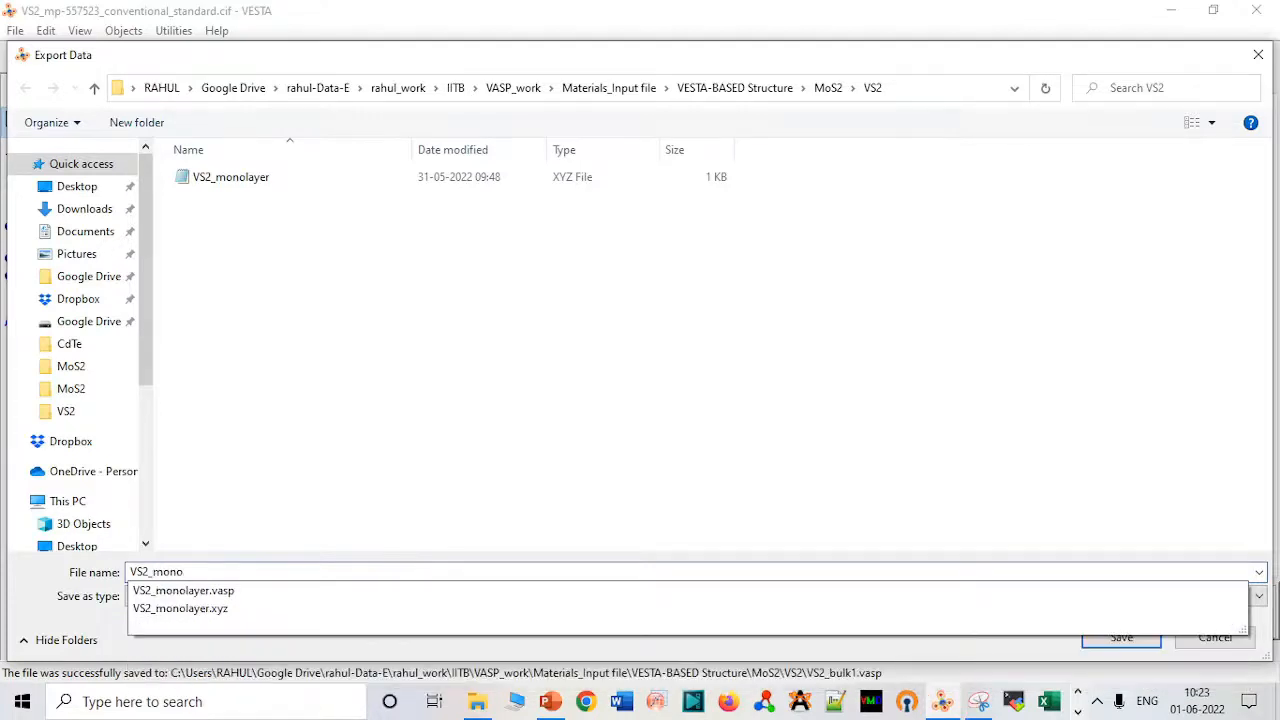
key("Down")
key("Down")
key("BackSpace")
key("BackSpace")
key("BackSpace")
key("BackSpace")
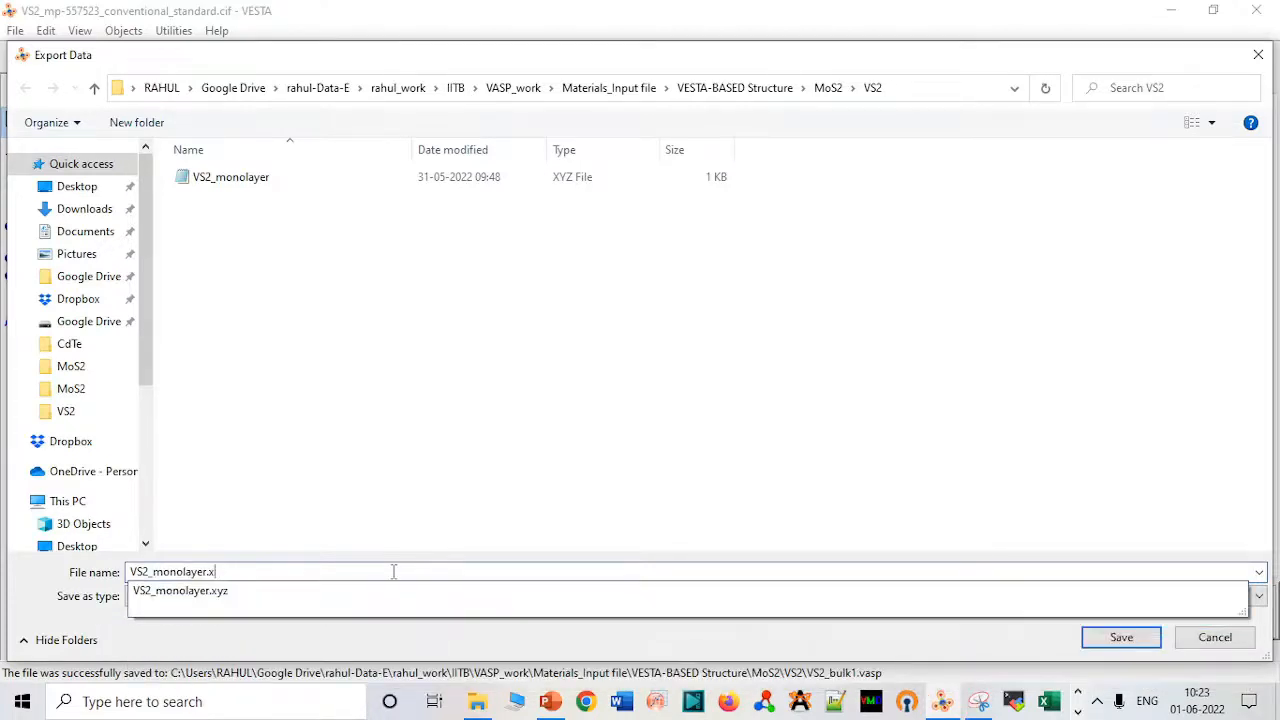
type("1")
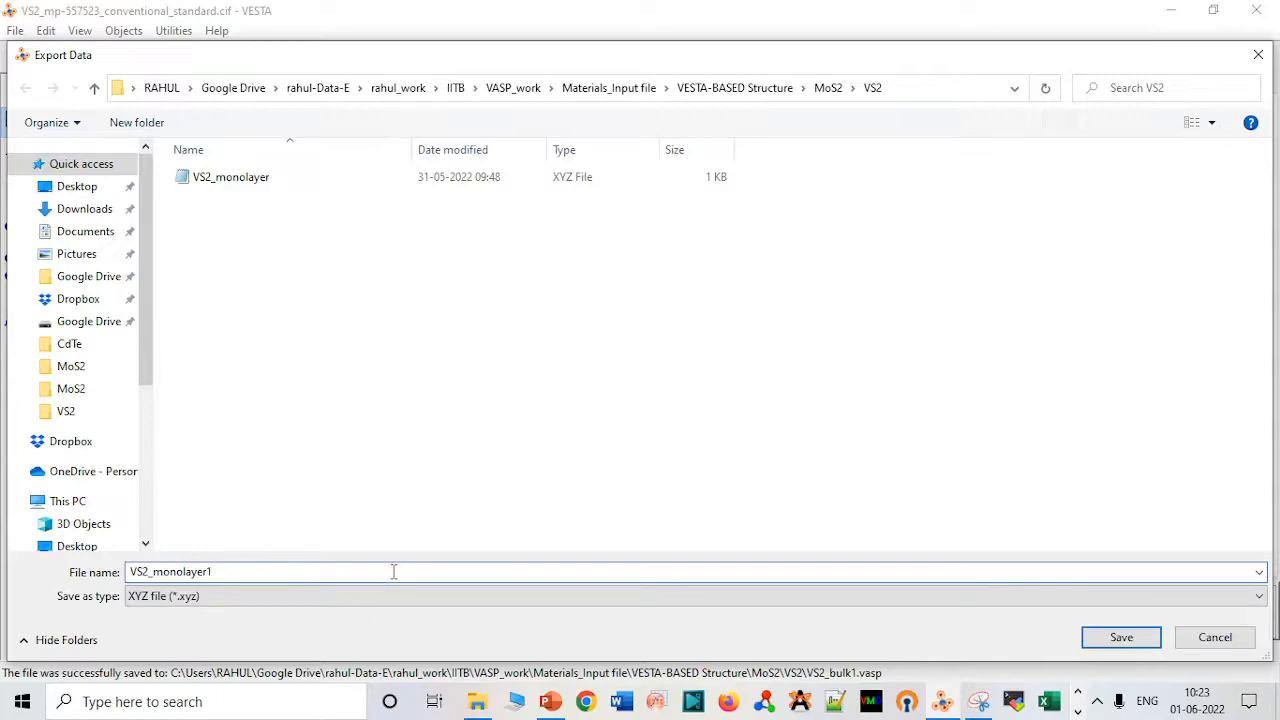
key("Return")
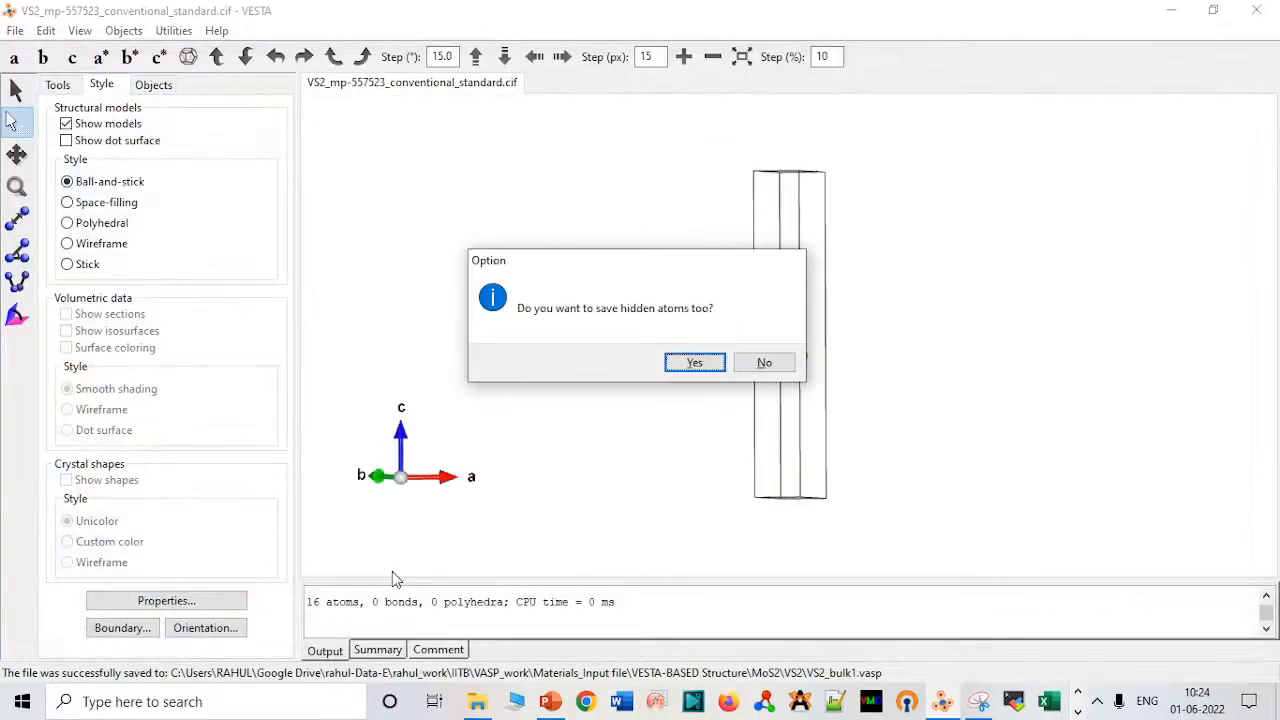
left_click(789, 369)
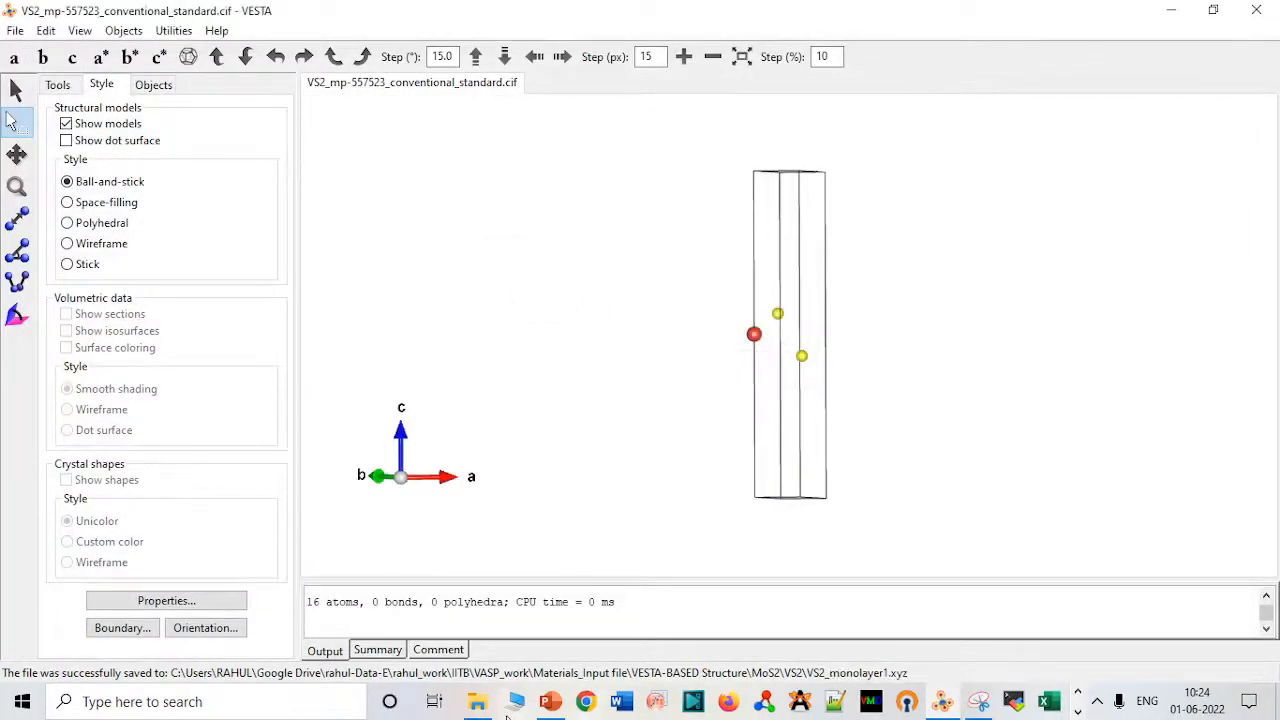
- Open the VS2_monolayer1 XYZ file from the VS2 folder in Notepad and copy its three atom coordinate lines
left_click(477, 701)
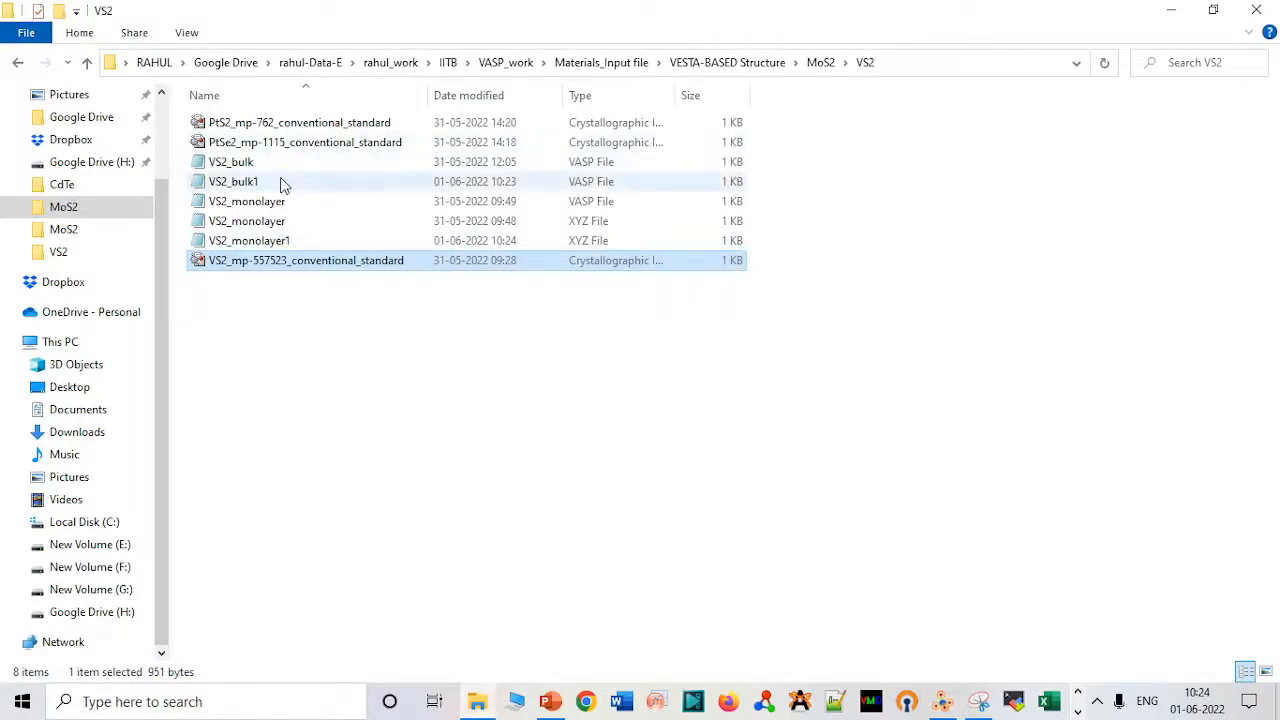
double_click(307, 242)
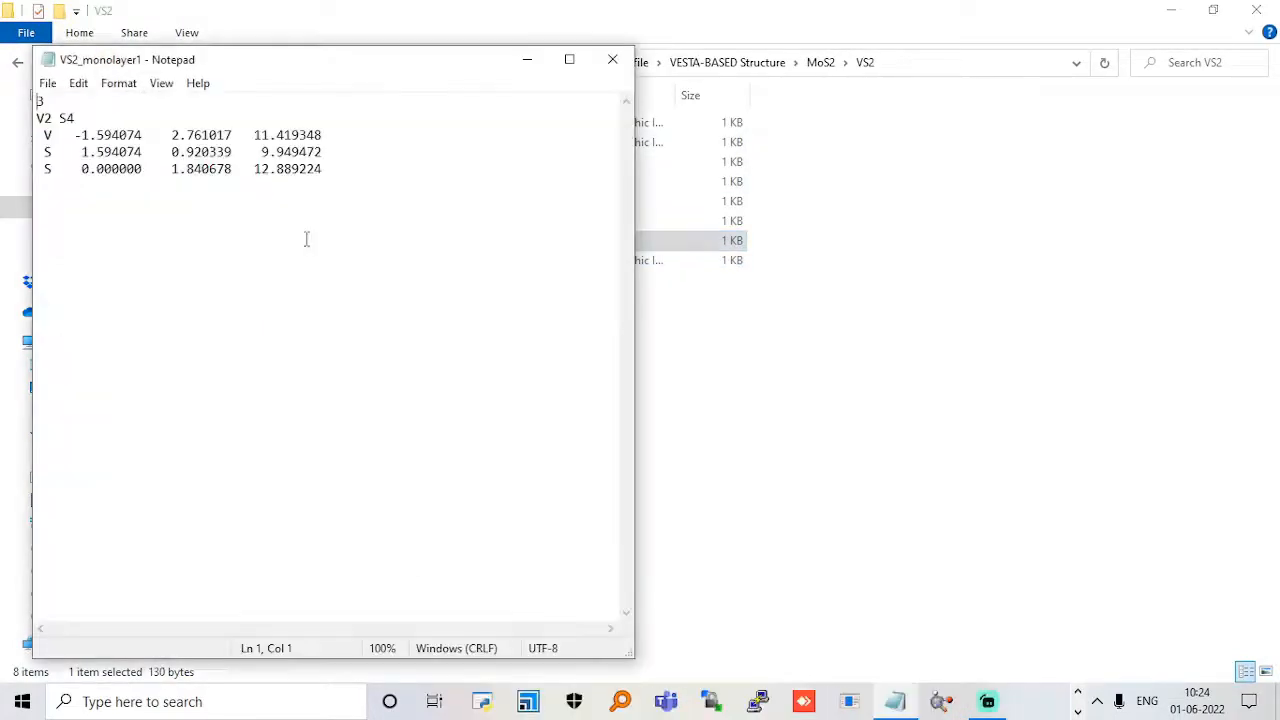
double_click(48, 135)
left_click_drag(80, 135, 322, 169)
key("ctrl+c")
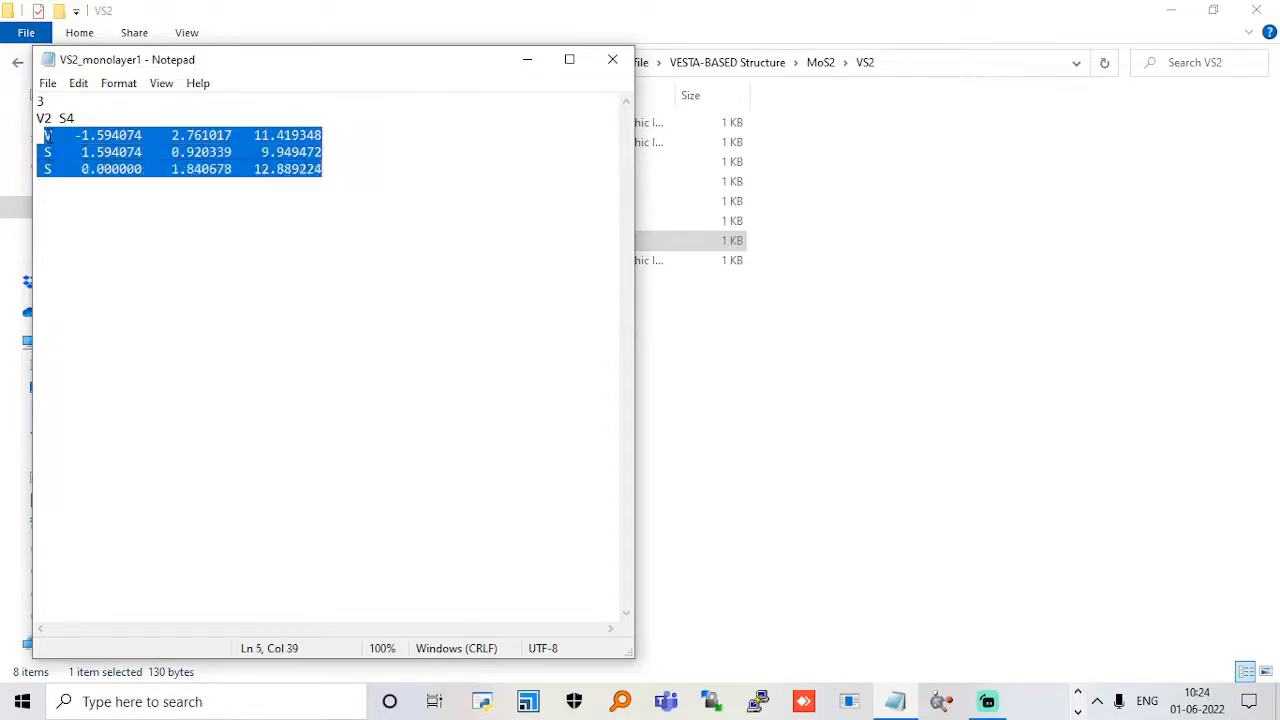
left_click(527, 59)
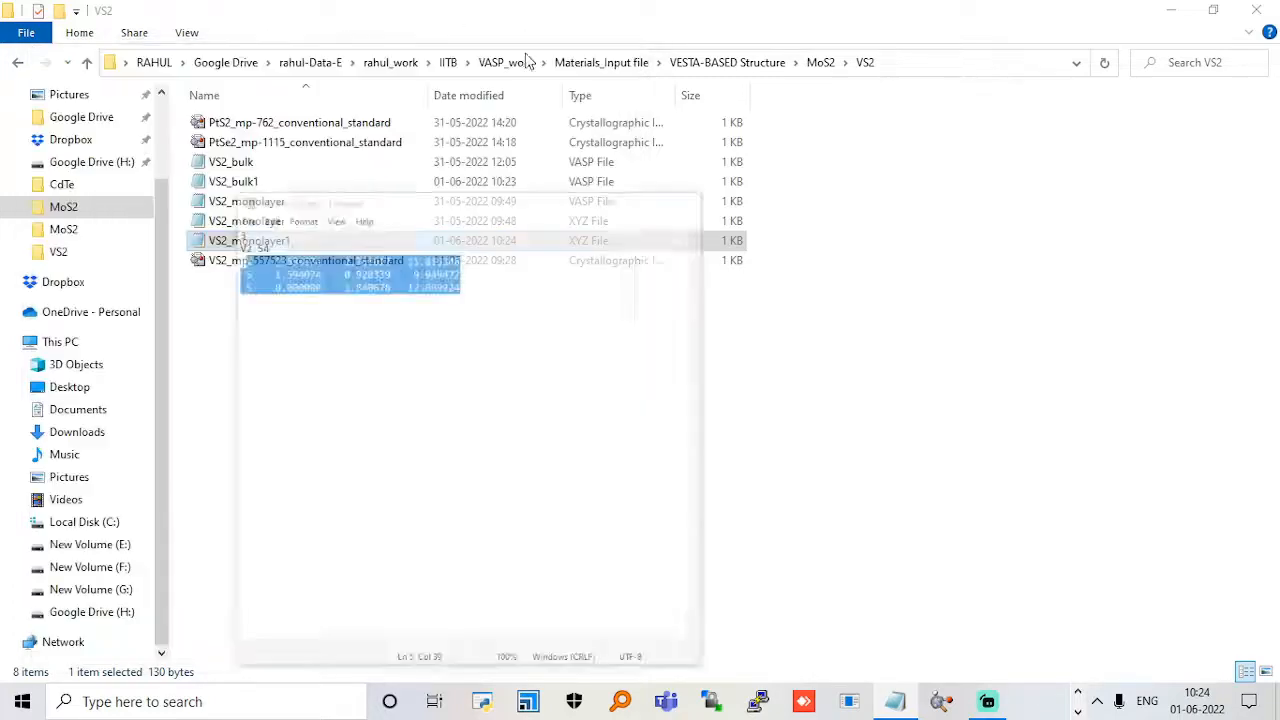
- Open the VS2_bulk1 VASP file in Notepad and replace all Cartesian coordinate lines with the three copied atom lines
double_click(323, 184)
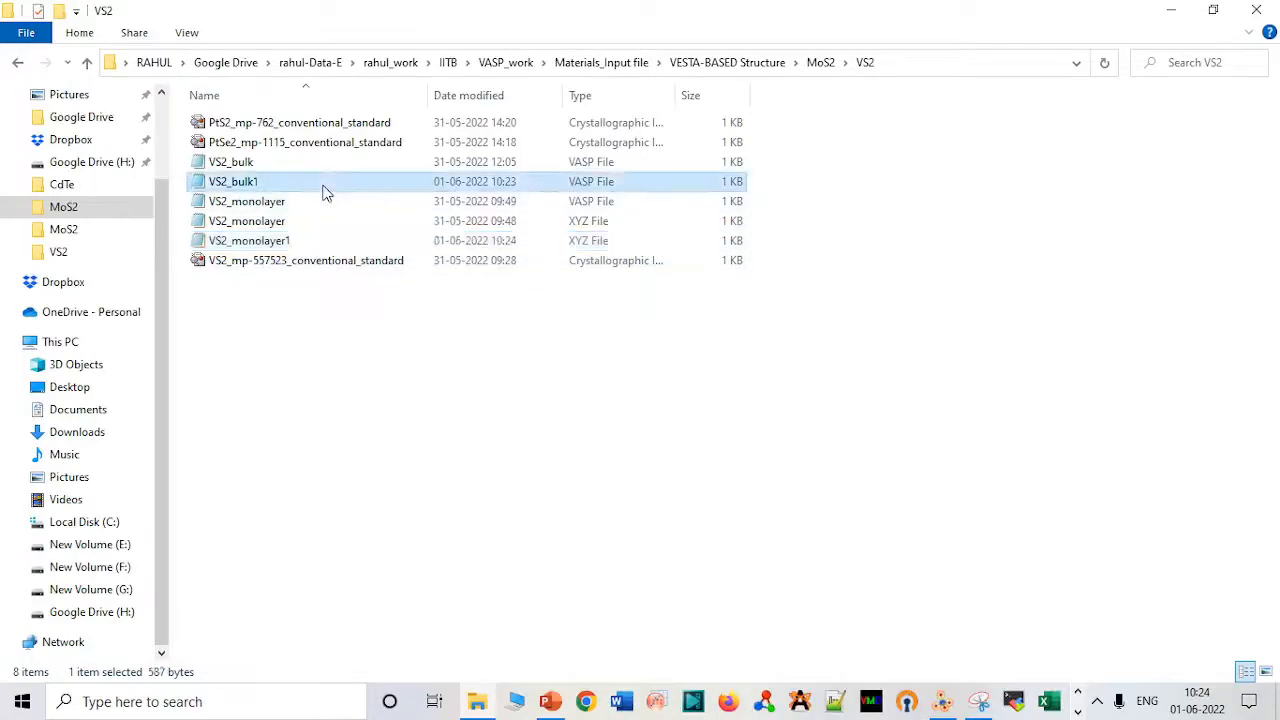
left_click(569, 62)
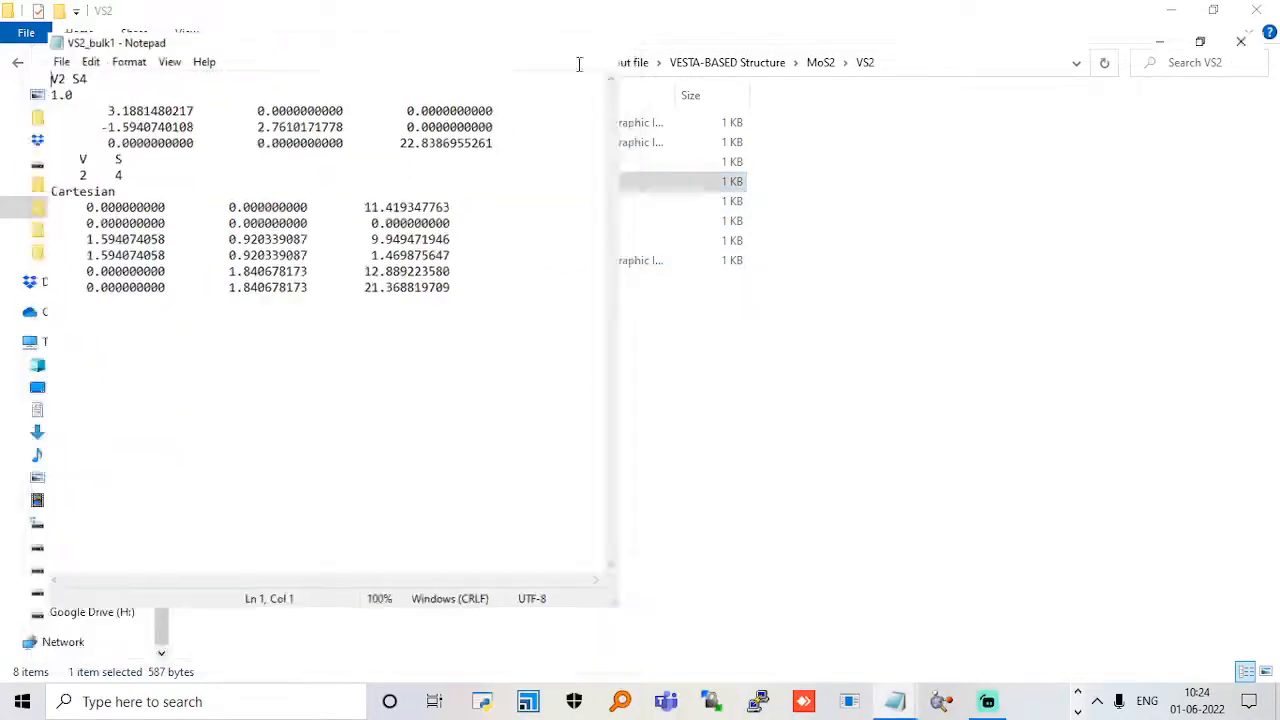
left_click(41, 200)
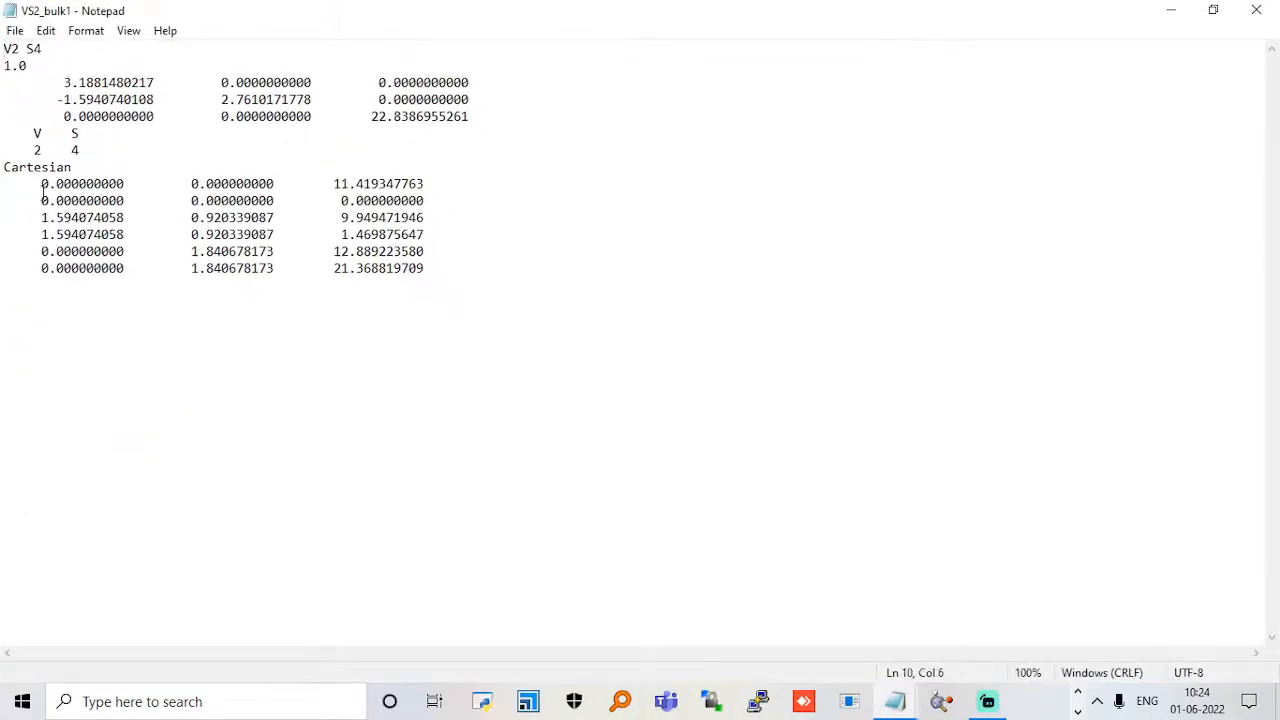
left_click(42, 186)
key("shift+Down")
key("shift+Down")
key("shift+Down")
key("shift+Down")
key("shift+Down")
key("shift+Down")
key("shift+Left")
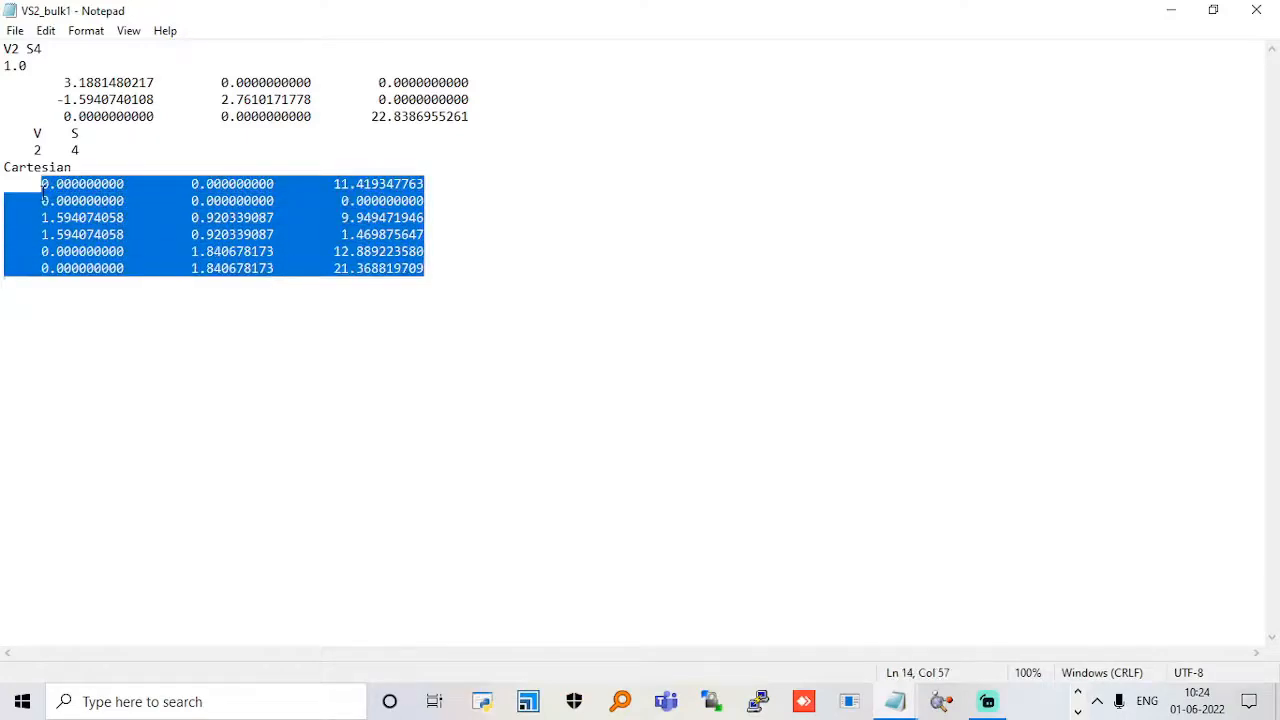
key("ctrl+v")
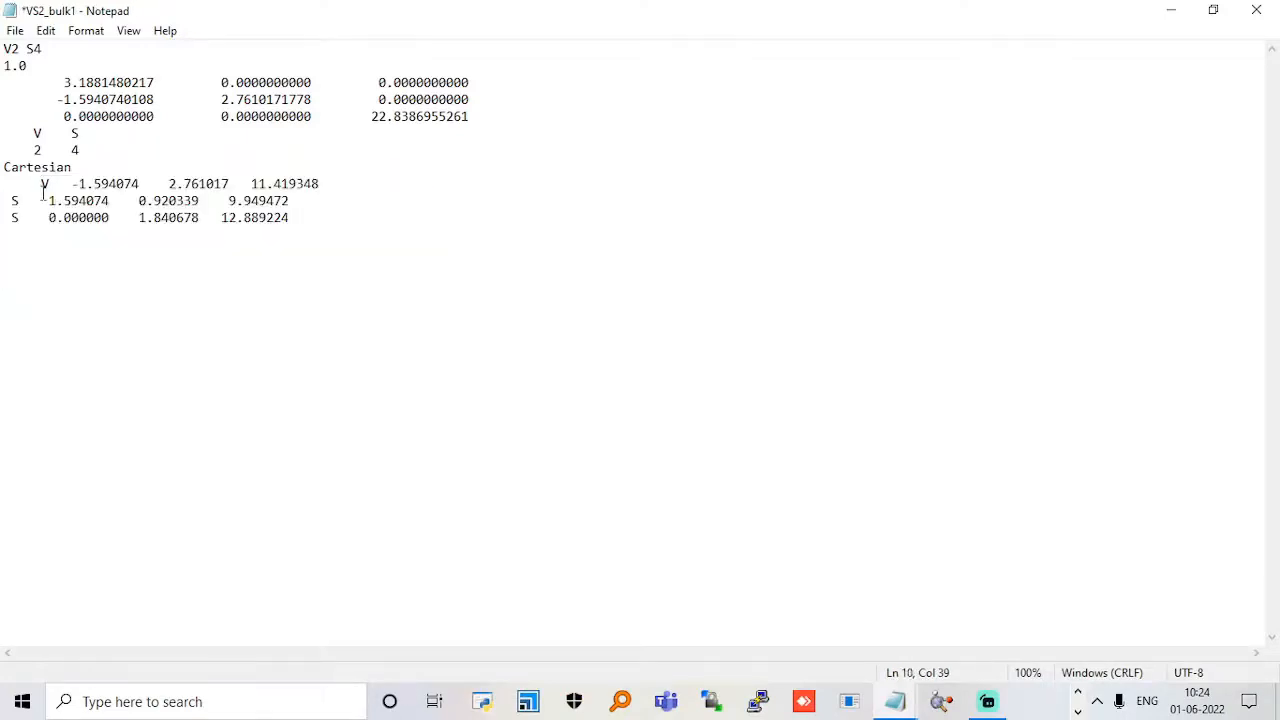
- Remove the V and S labels and extra leading spaces from the three coordinate lines, keeping them below the Cartesian line
left_click(44, 185)
key("BackSpace")
key("BackSpace")
key("BackSpace")
key("BackSpace")
key("BackSpace")
key("BackSpace")
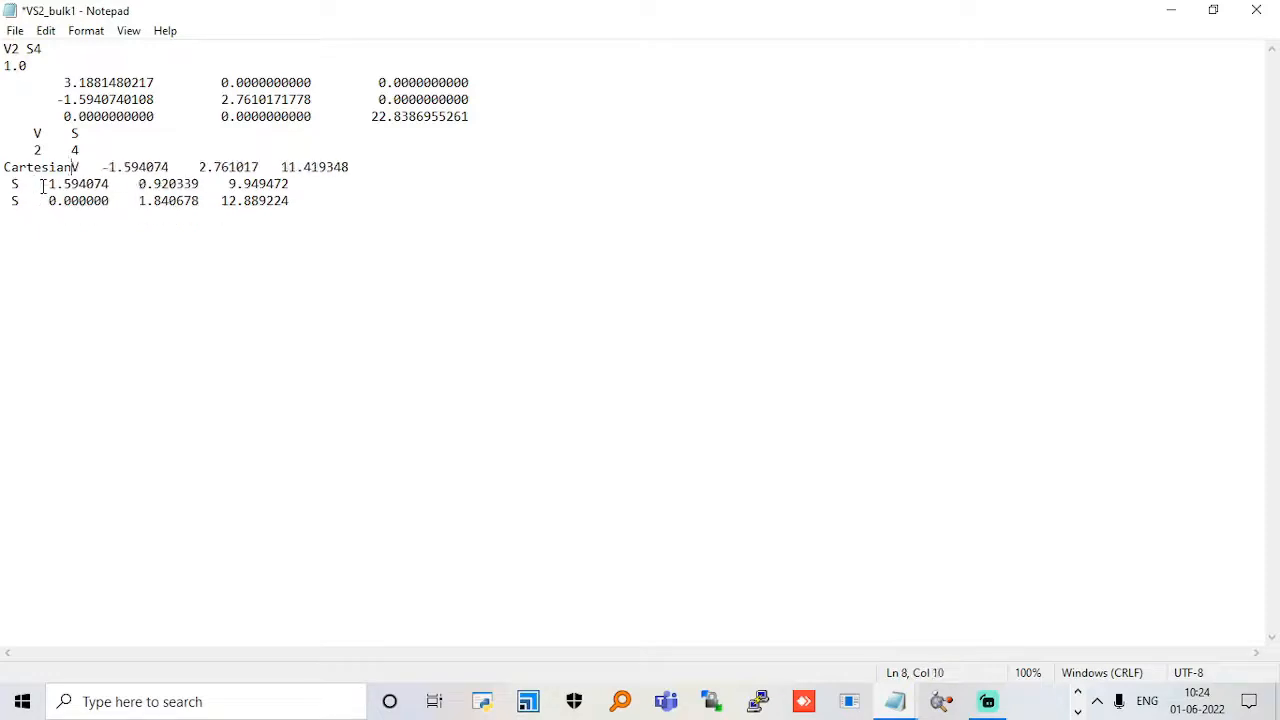
key("Return")
key("Delete")
key("Delete")
key("Delete")
key("Delete")
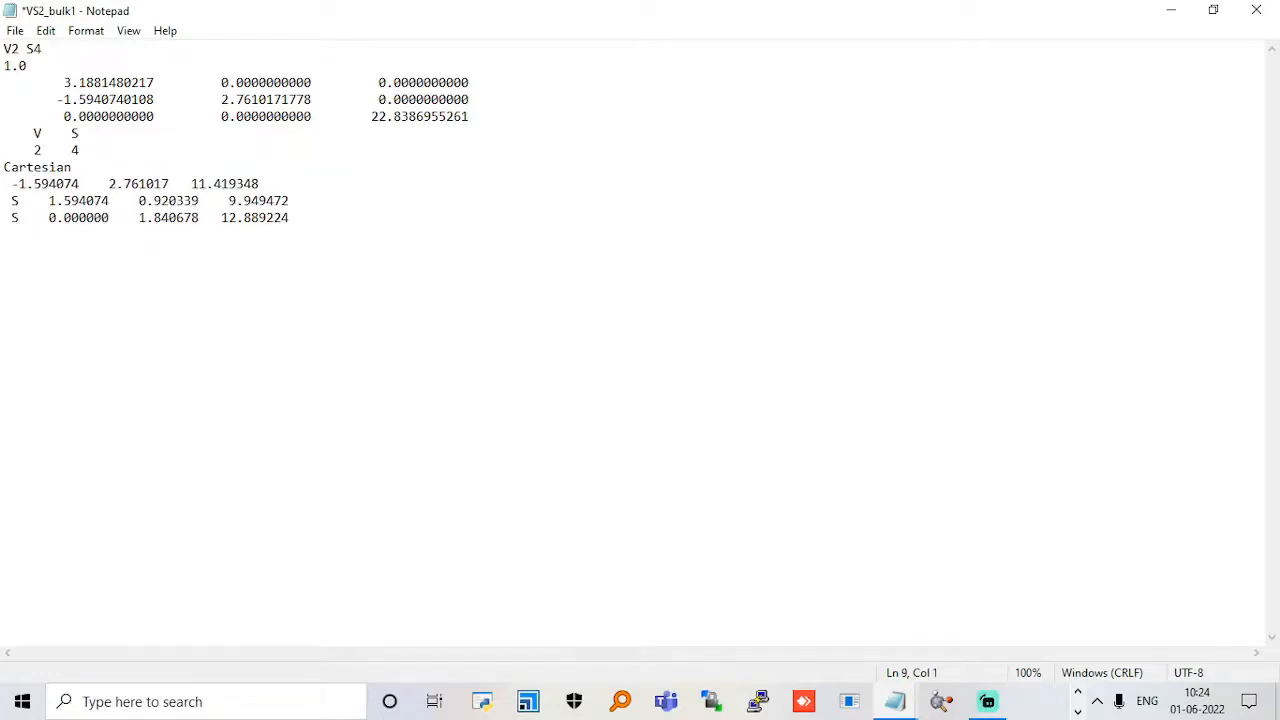
key("Down")
key("Delete")
key("Delete")
key("Delete")
key("Delete")
key("Delete")
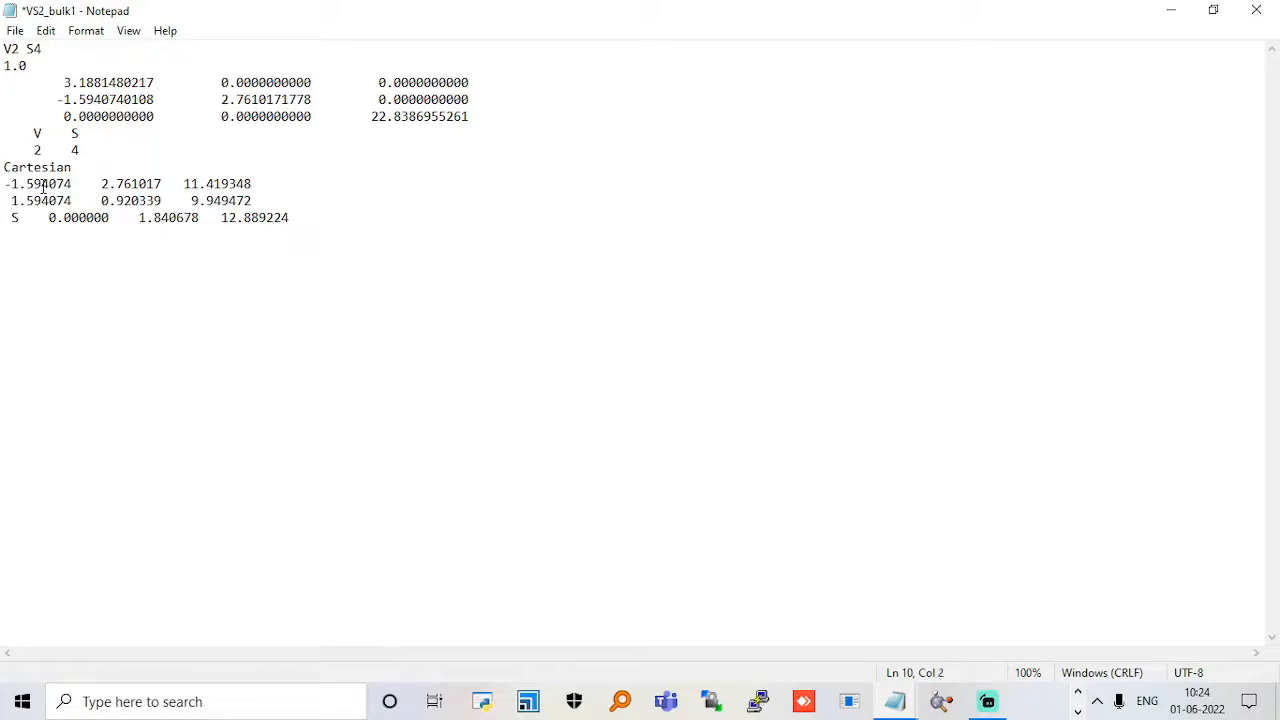
key("Delete")
key("Delete")
key("Delete")
key("Delete")
key("Delete")
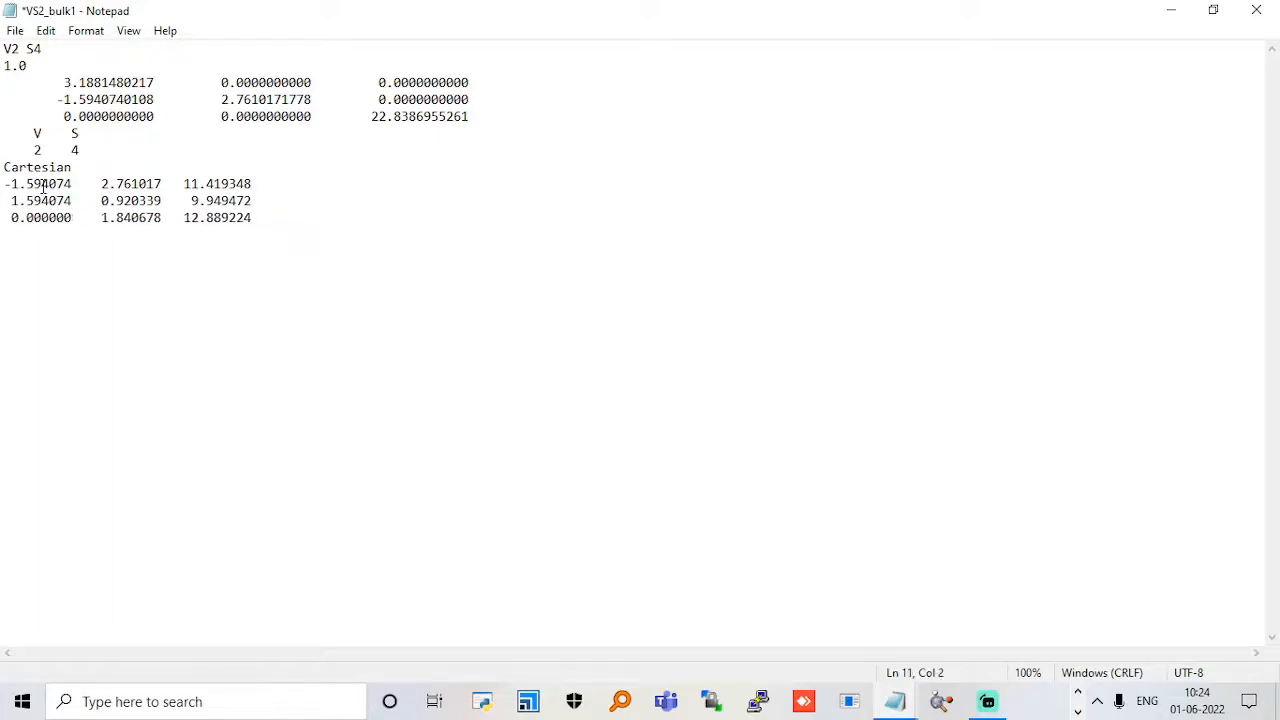
- Set the atom counts to 1 for V and 2 for S, save VS2_bulk1 and close it
left_click(47, 153)
key("BackSpace")
key("BackSpace")
type("1")
key("Left")
key("BackSpace")
key("ctrl+s")
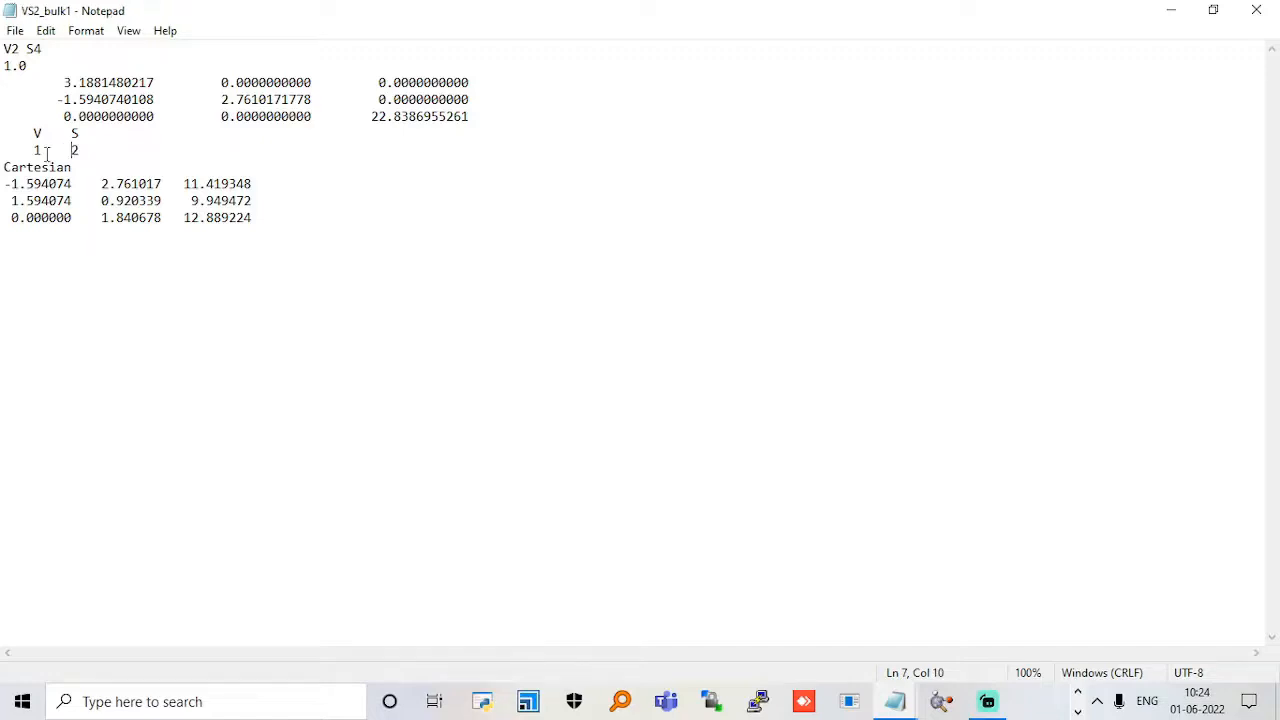
left_click(1256, 10)
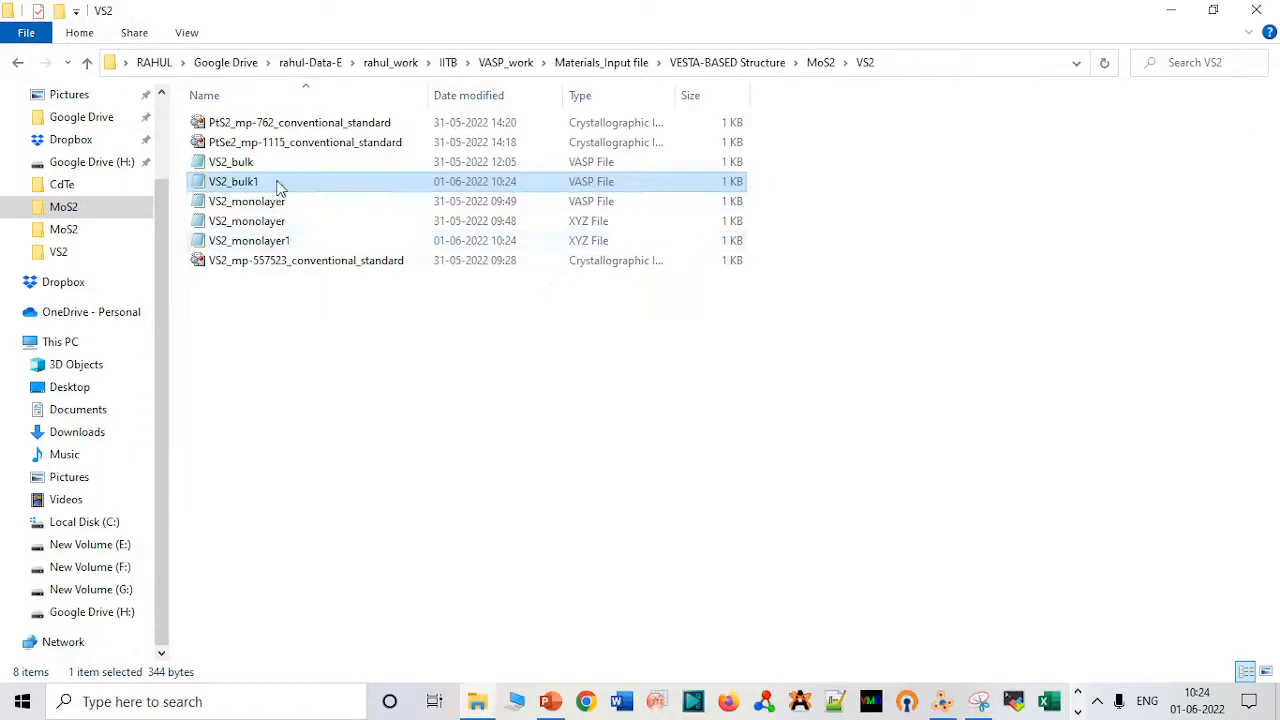
- Rename the VS2_bulk1 VASP file as VS2_mono2
key("F2")
key("End")
key("BackSpace")
key("BackSpace")
key("BackSpace")
key("BackSpace")
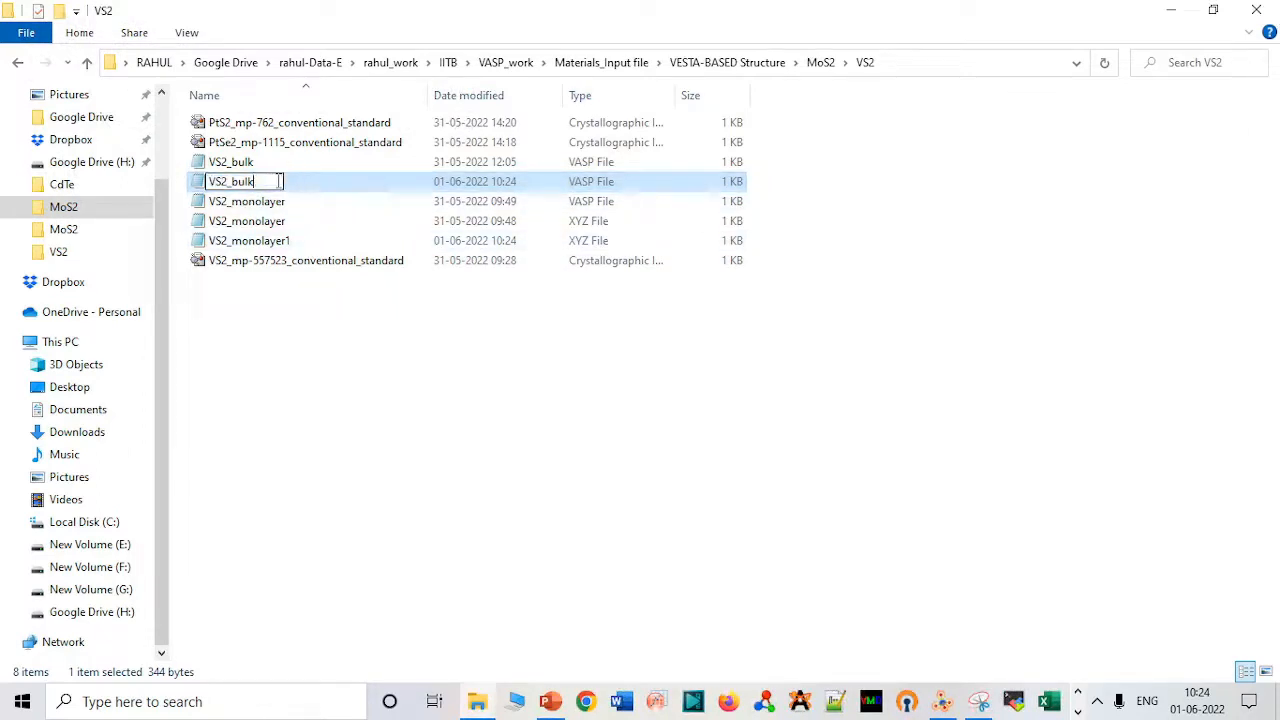
key("BackSpace")
type("monol2")
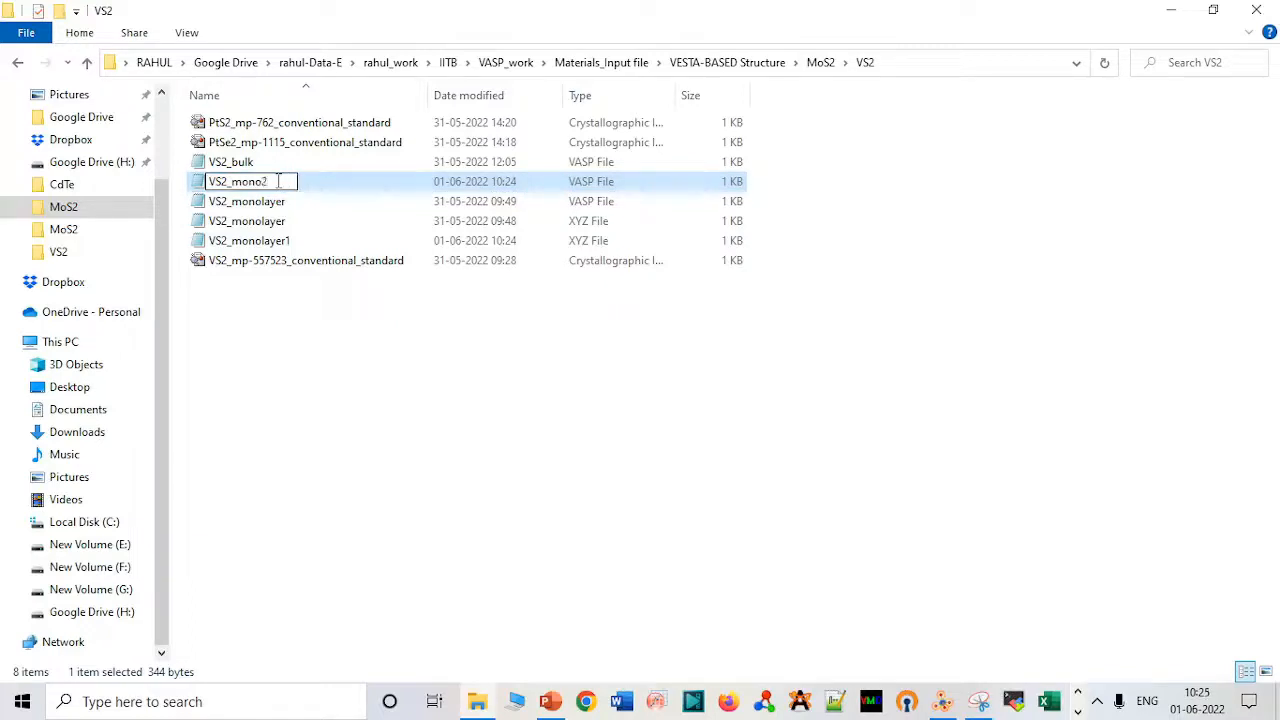
key("Return")
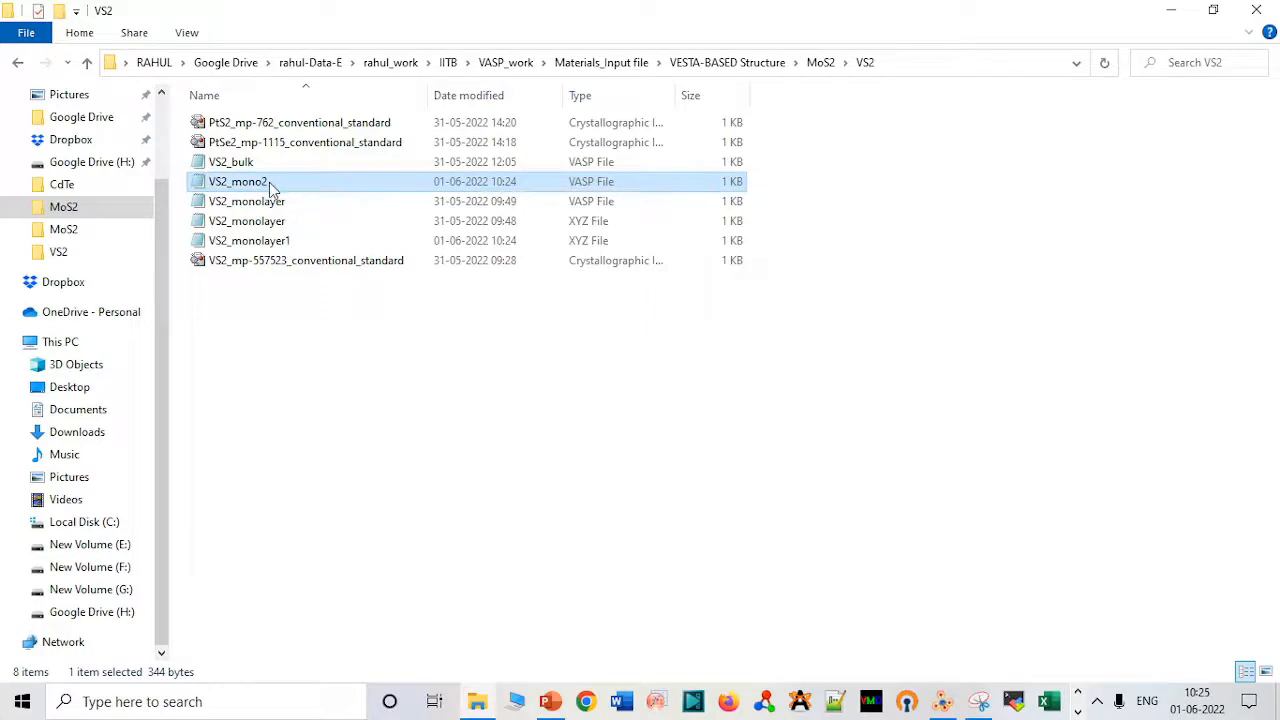
- Open VS2_mono2 in VESTA and rotate the structure to view the single layer from the side
left_click_drag(269, 182, 948, 690)
left_click_drag(303, 193, 950, 344)
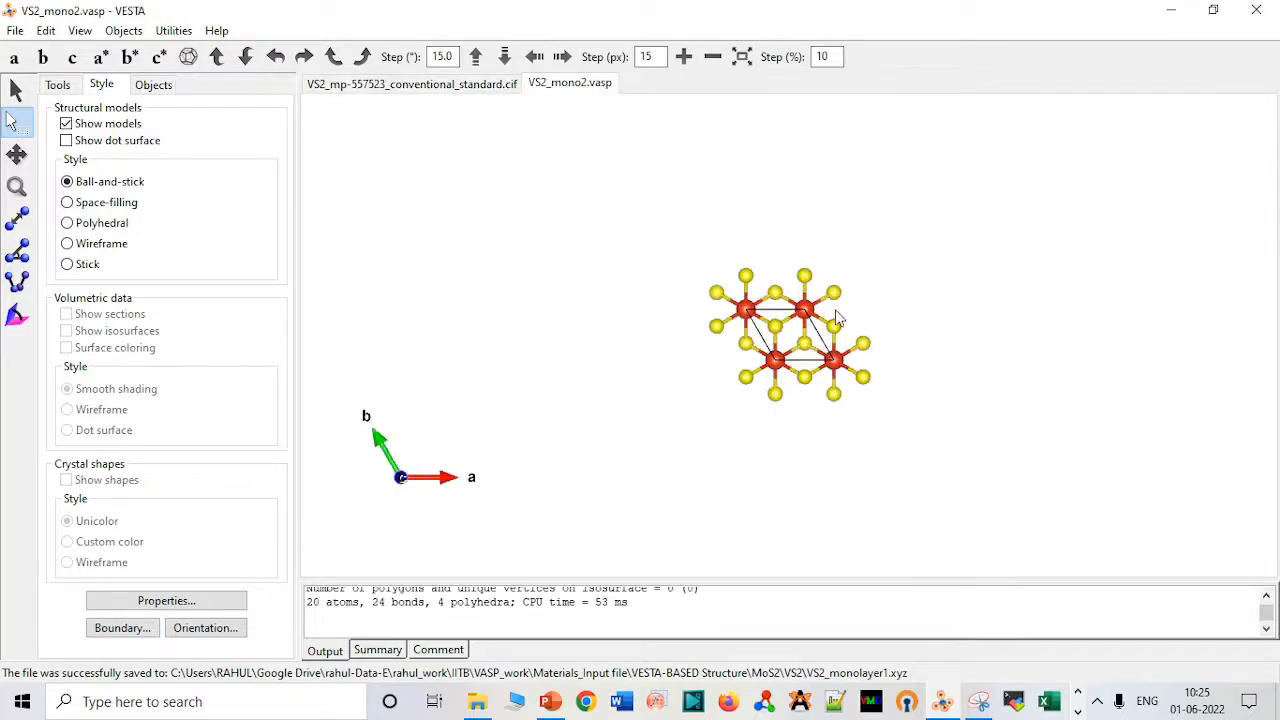
left_click(833, 292)
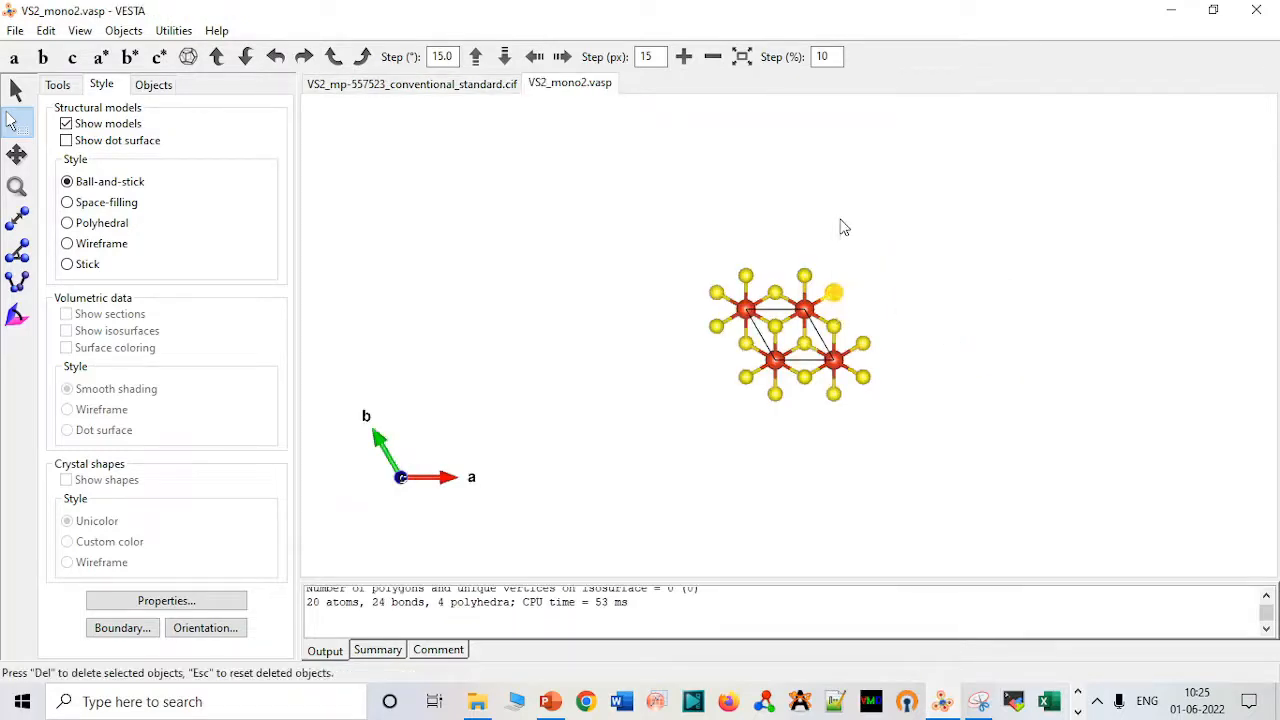
left_click(16, 89)
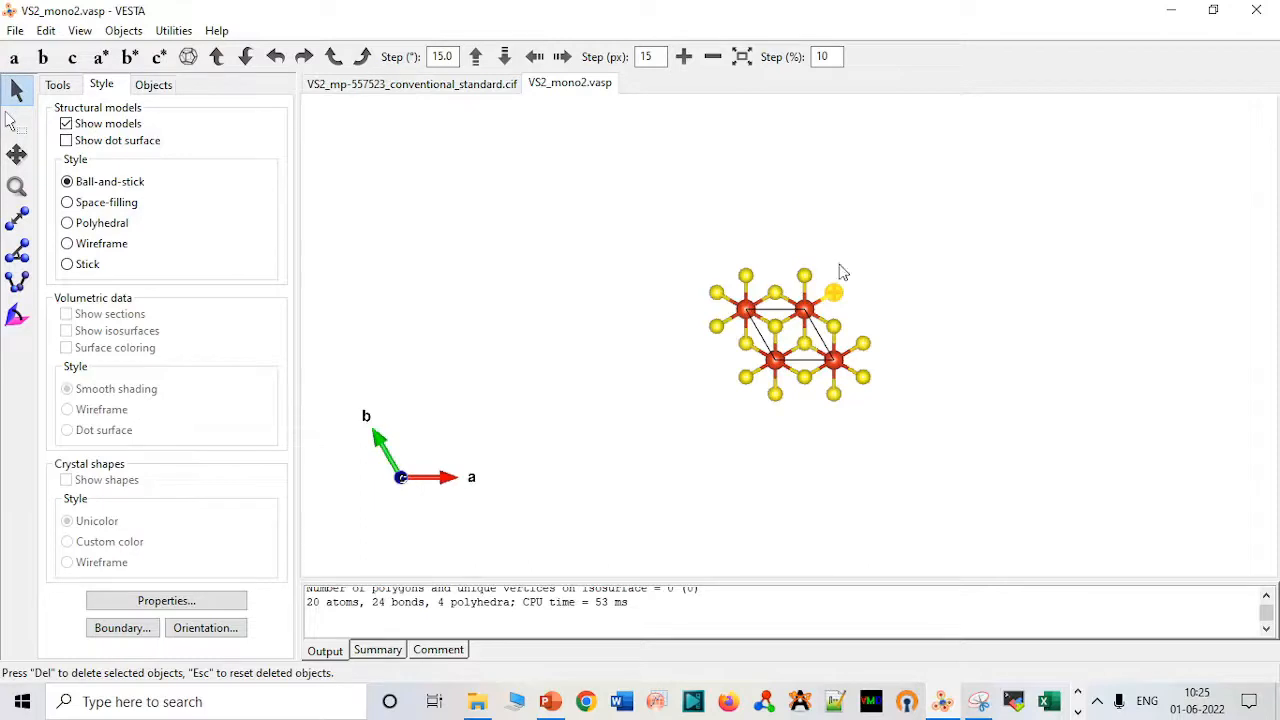
left_click_drag(840, 272, 842, 93)
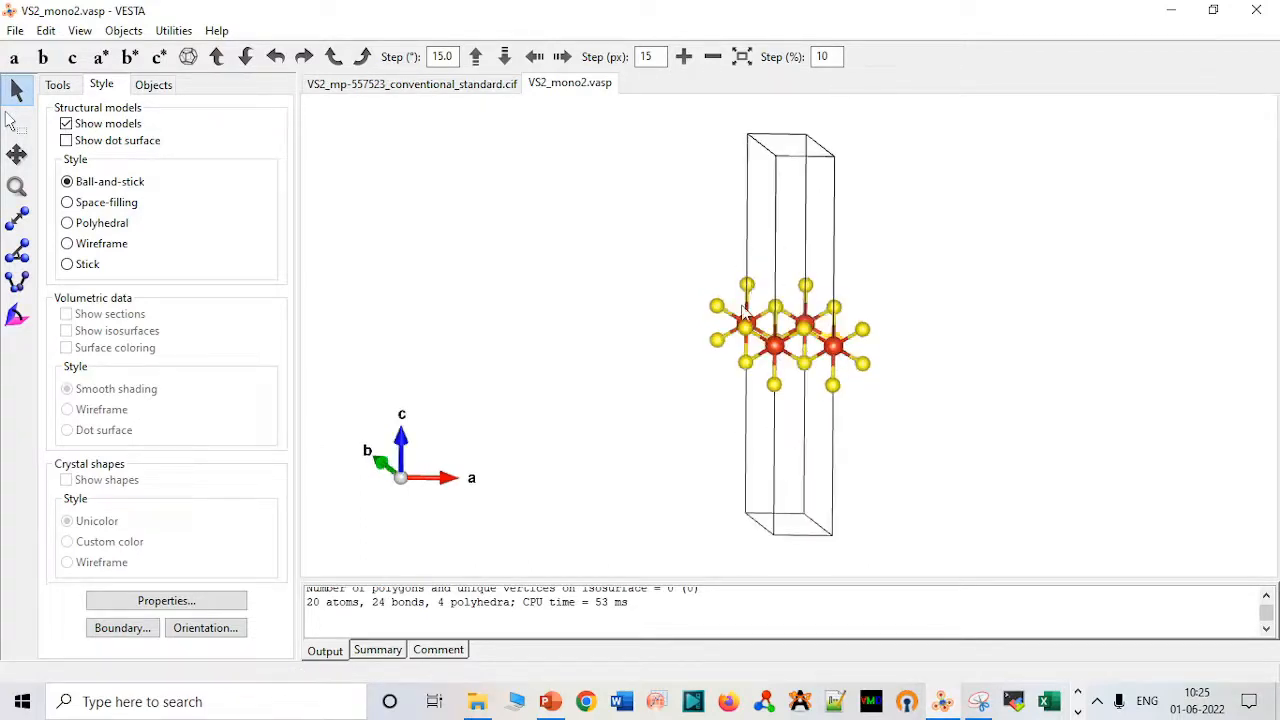
left_click_drag(743, 313, 655, 309)
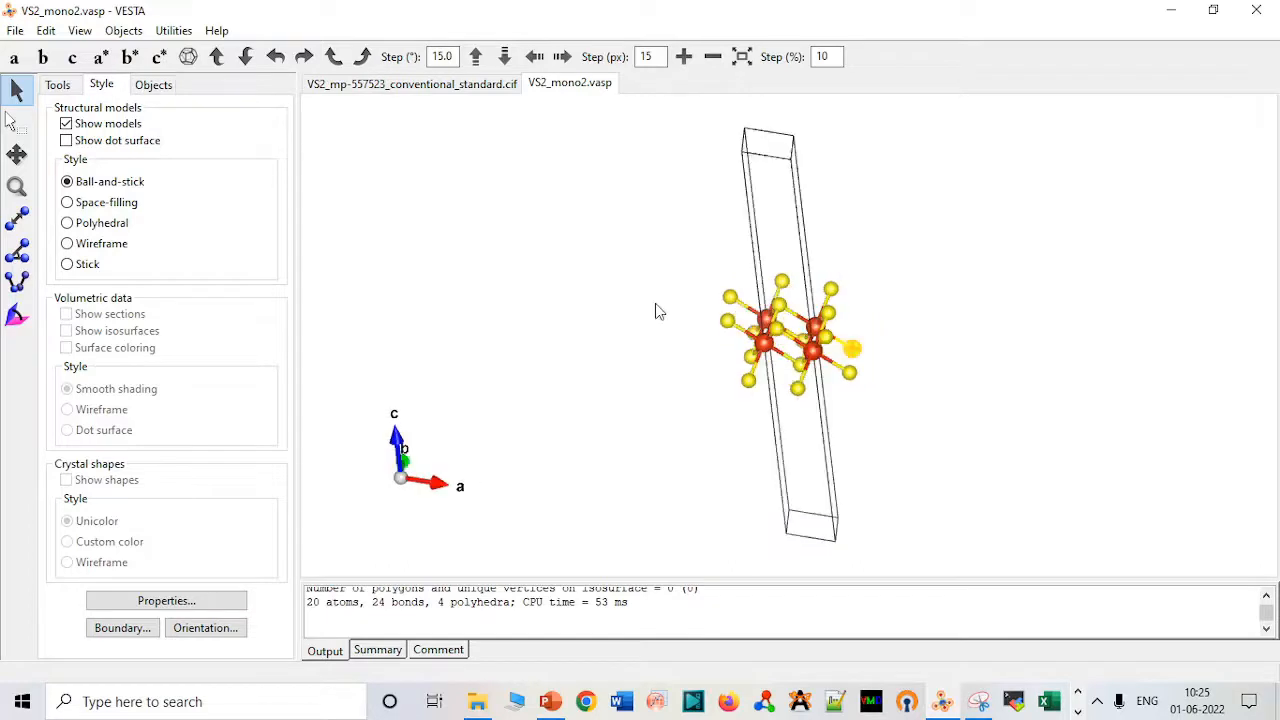
- Set the VS2_mono2 display boundary to x from -2 to 2 and y from 0 to 2, and apply it
left_click(122, 628)
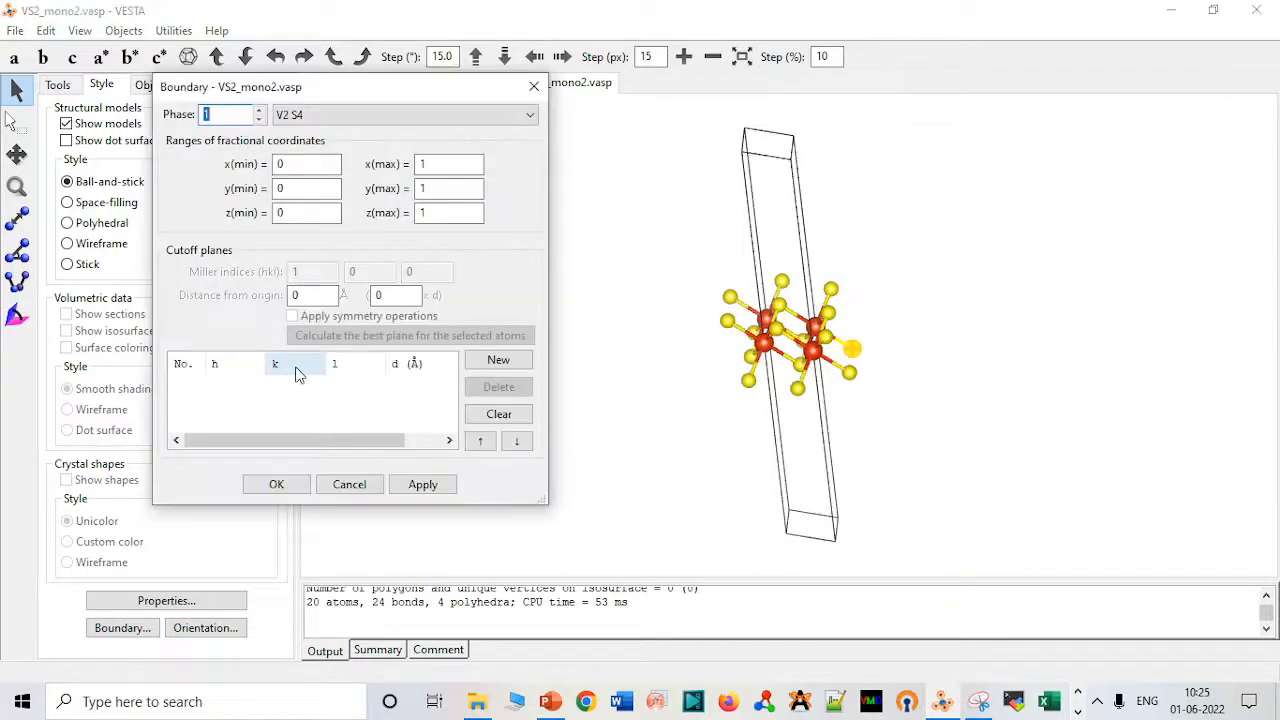
left_click(292, 165)
key("BackSpace")
type("2")
left_click(440, 190)
key("BackSpace")
left_click(428, 492)
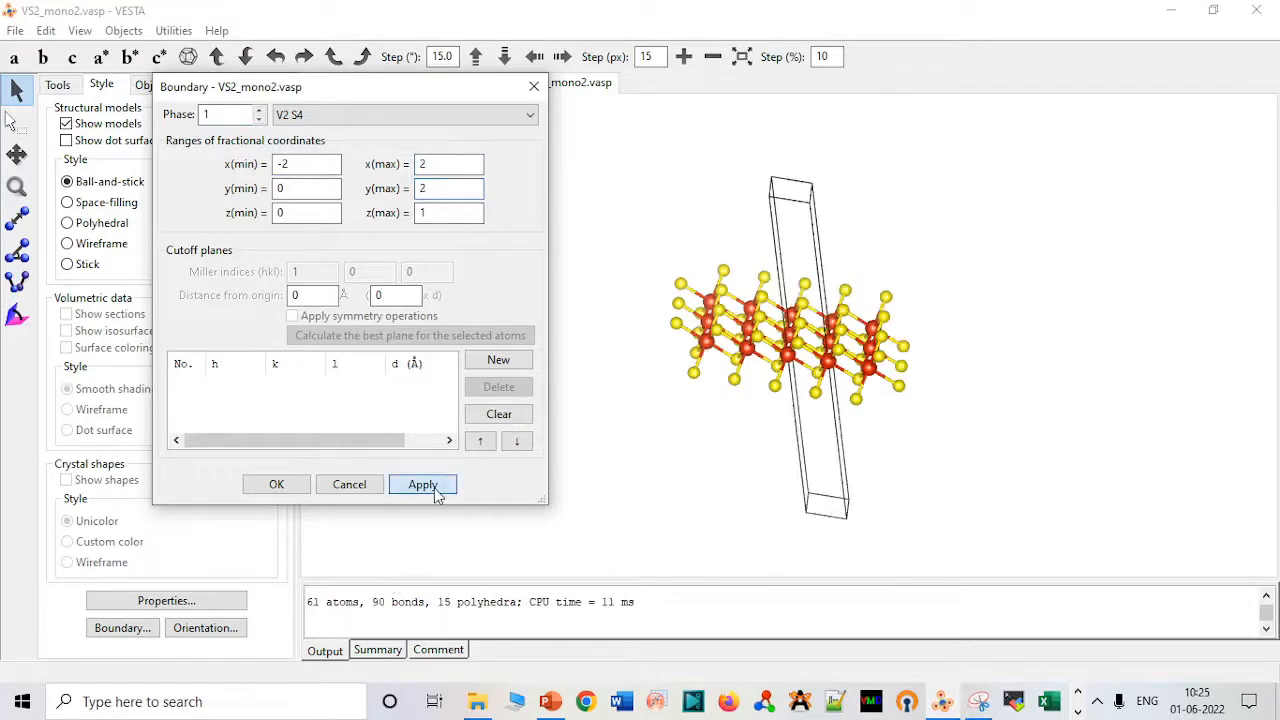
- Accept the VS2_mono2 boundary settings and rotate the expanded layer to view it from the side
left_click(276, 488)
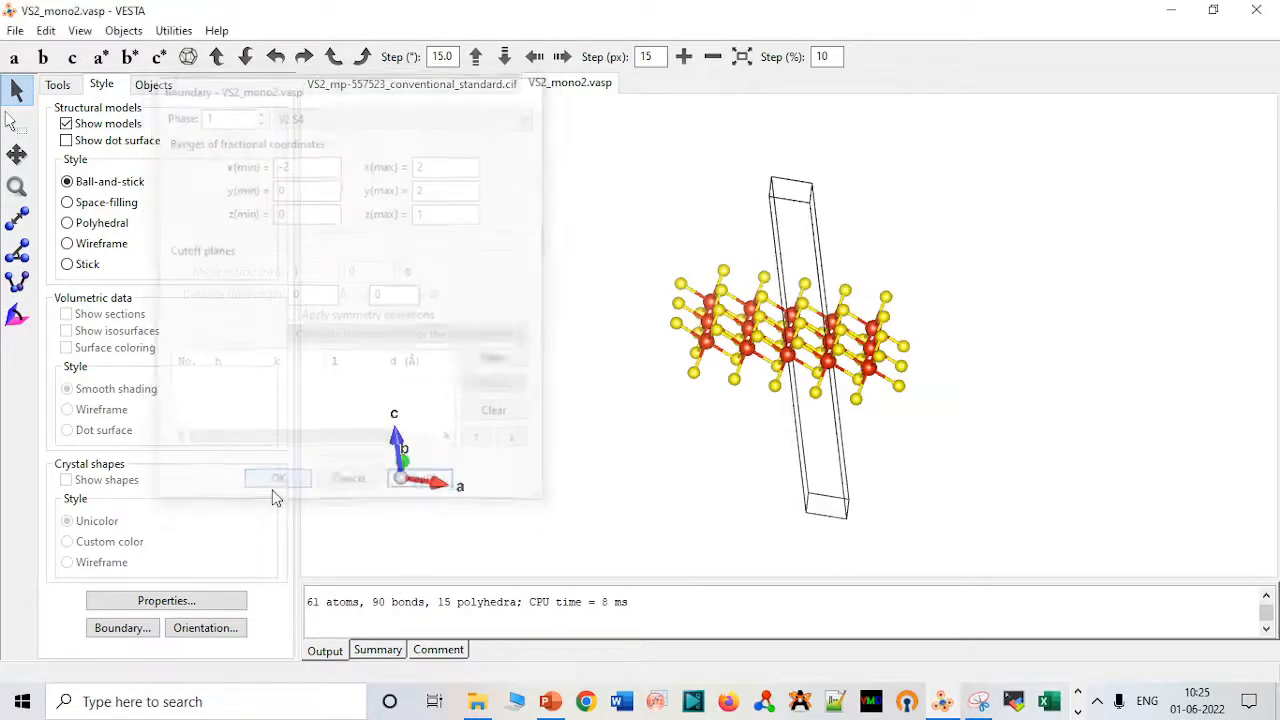
left_click_drag(668, 340, 689, 372)
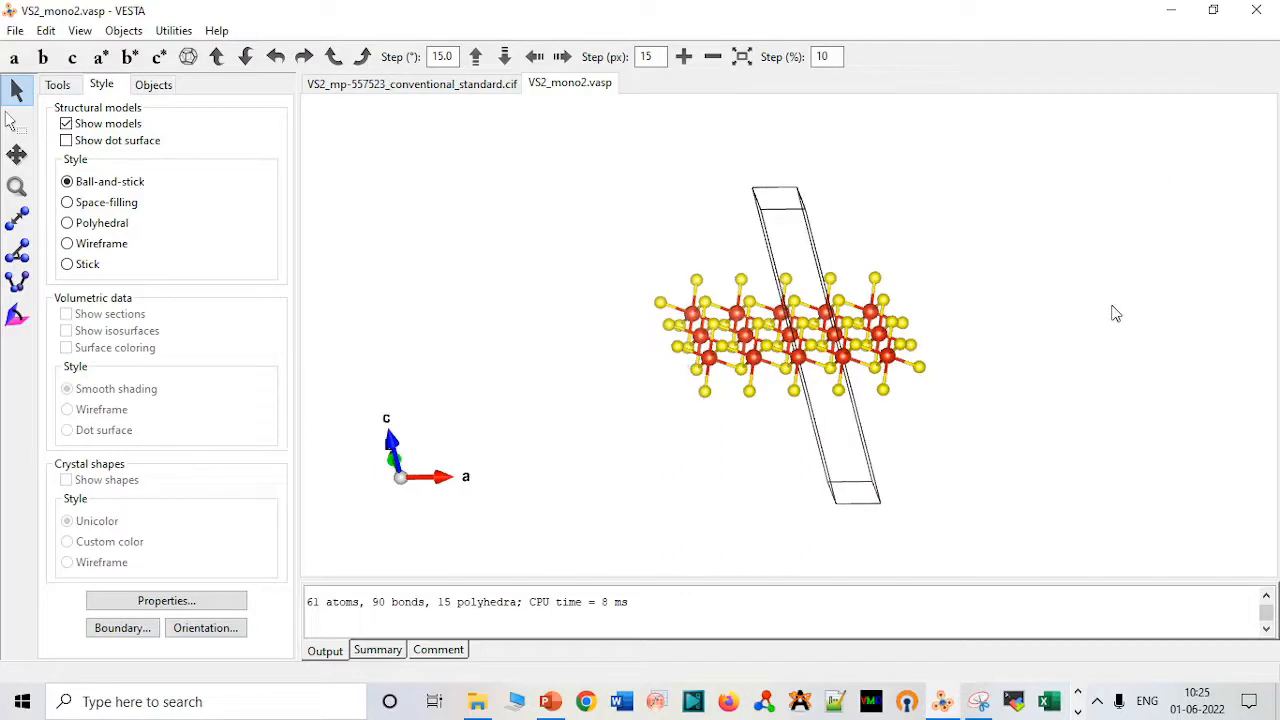
- Open the PtS2_mp-762 and PtSe2_mp-1115 CIF files from the VS2 folder in VESTA and rotate PtSe2 to a side view
left_click(477, 701)
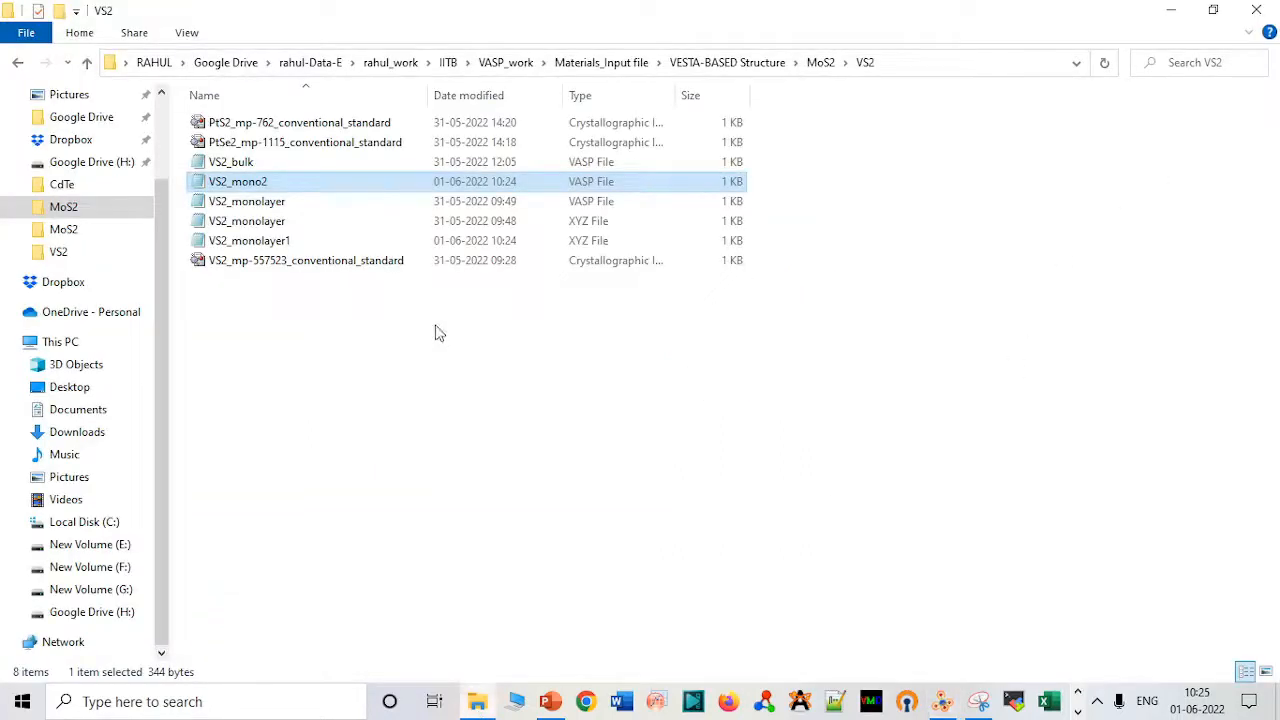
left_click(350, 124)
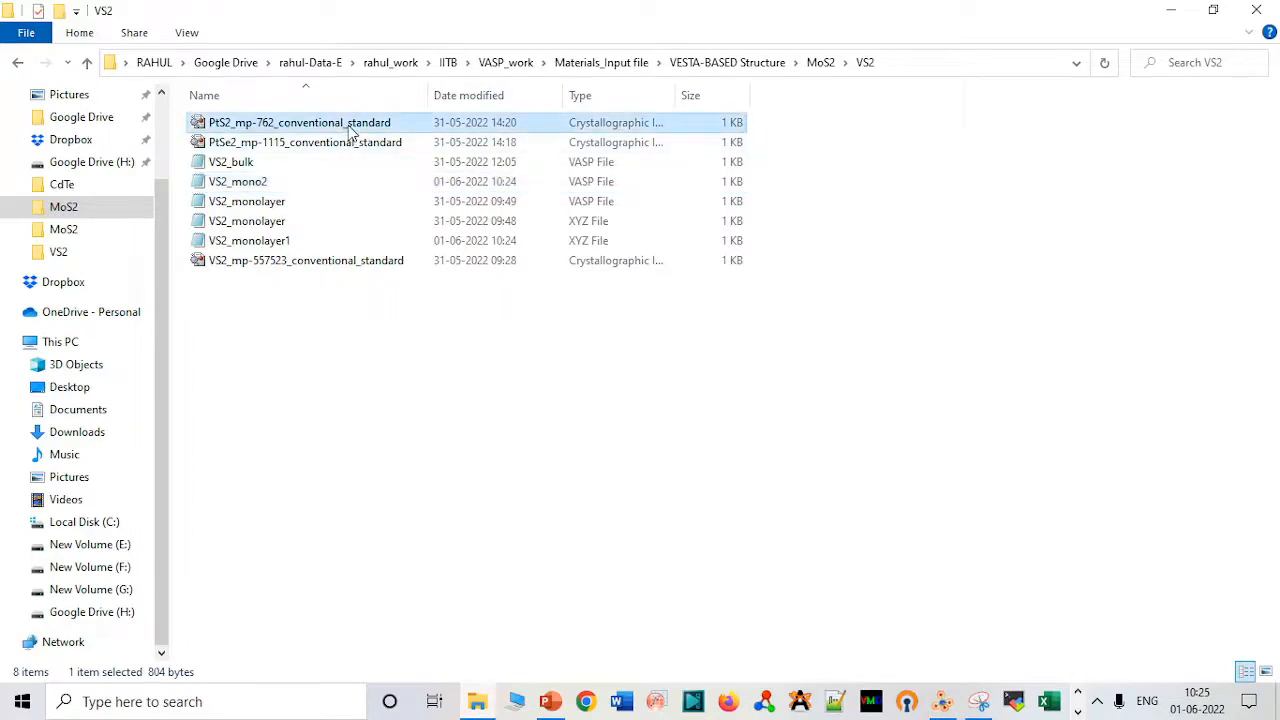
key("shift+Down")
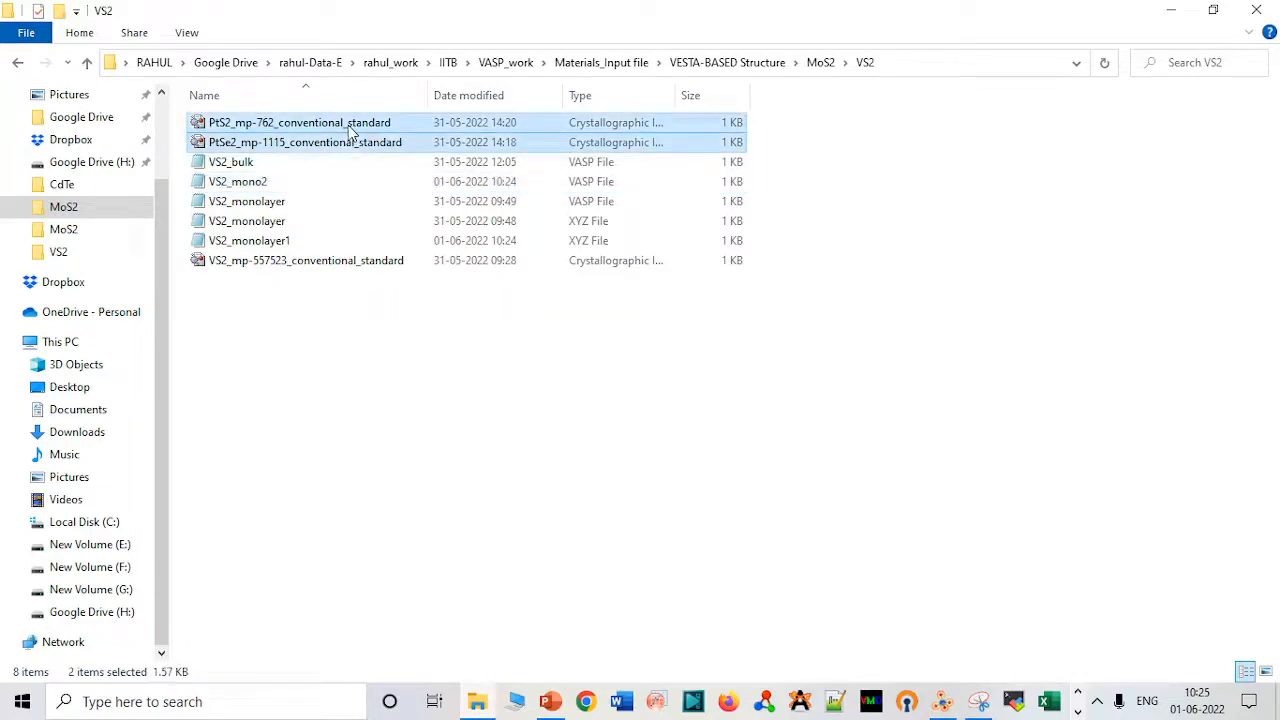
left_click_drag(350, 130, 1060, 374)
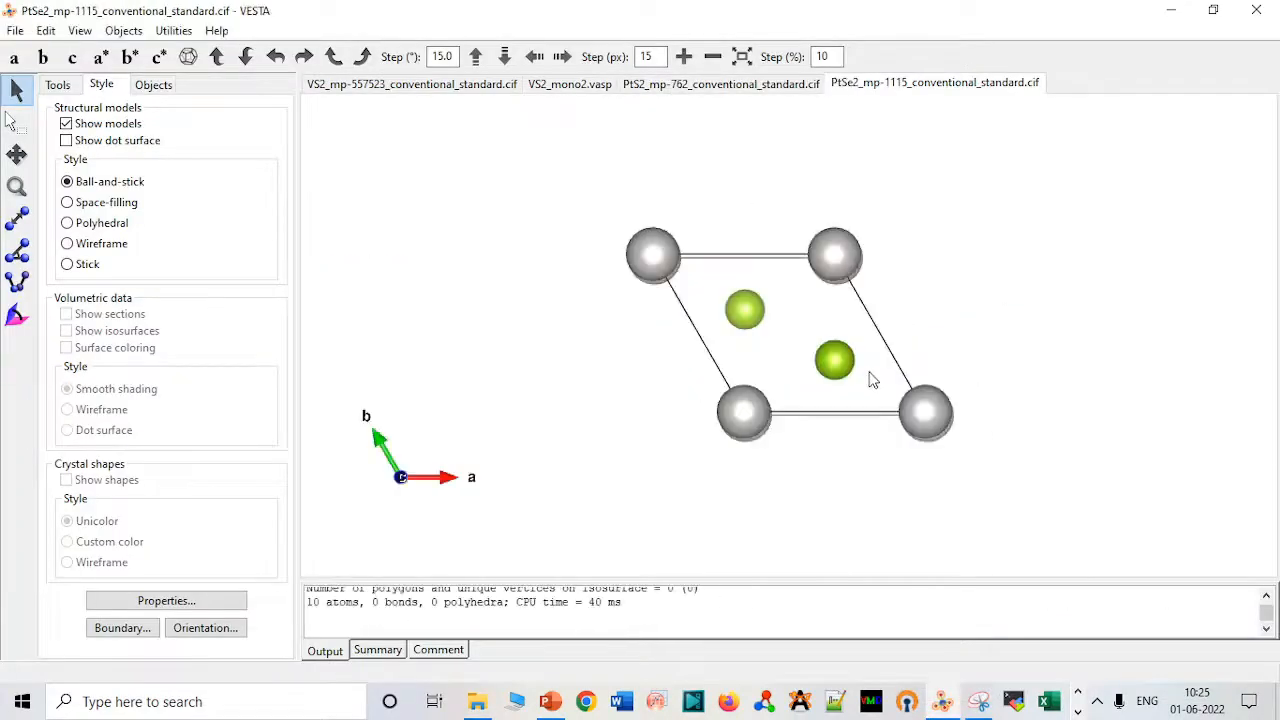
left_click_drag(870, 380, 880, 185)
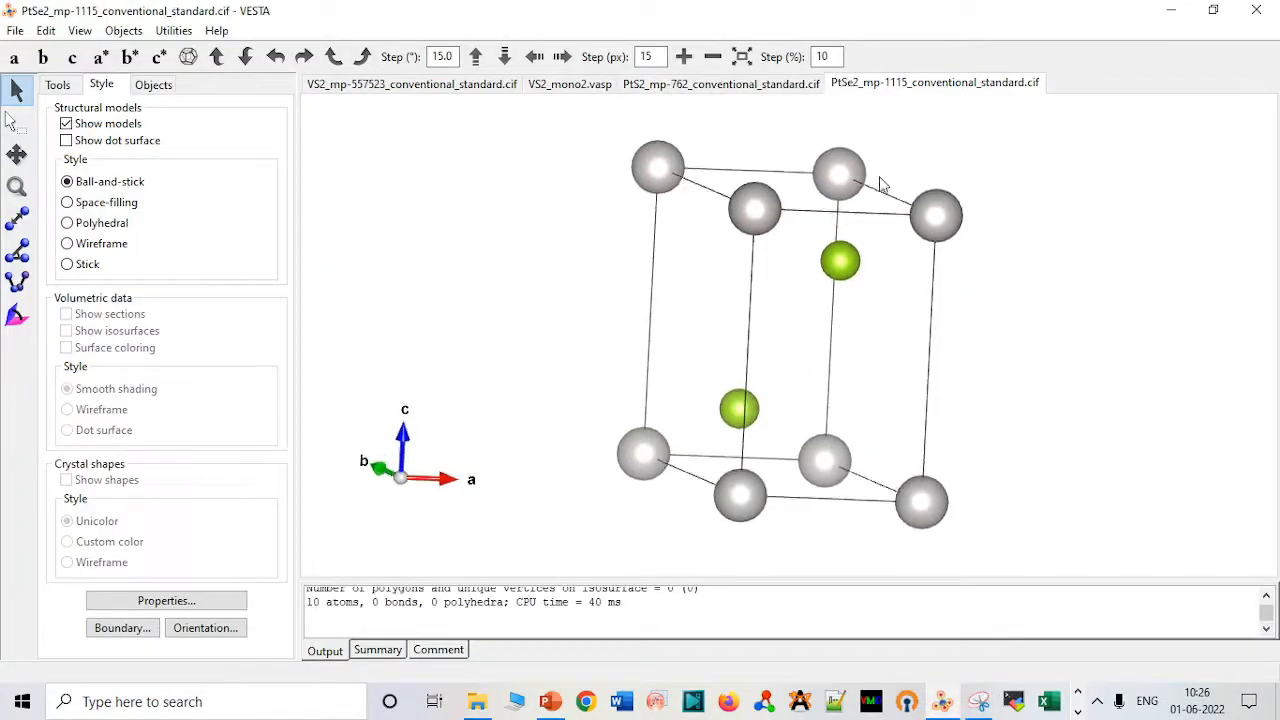
- Rotate and zoom the PtS2 structure to examine its stacked layers from the side, and return to VS2_mono2
left_click(729, 88)
left_click_drag(788, 334, 786, 206)
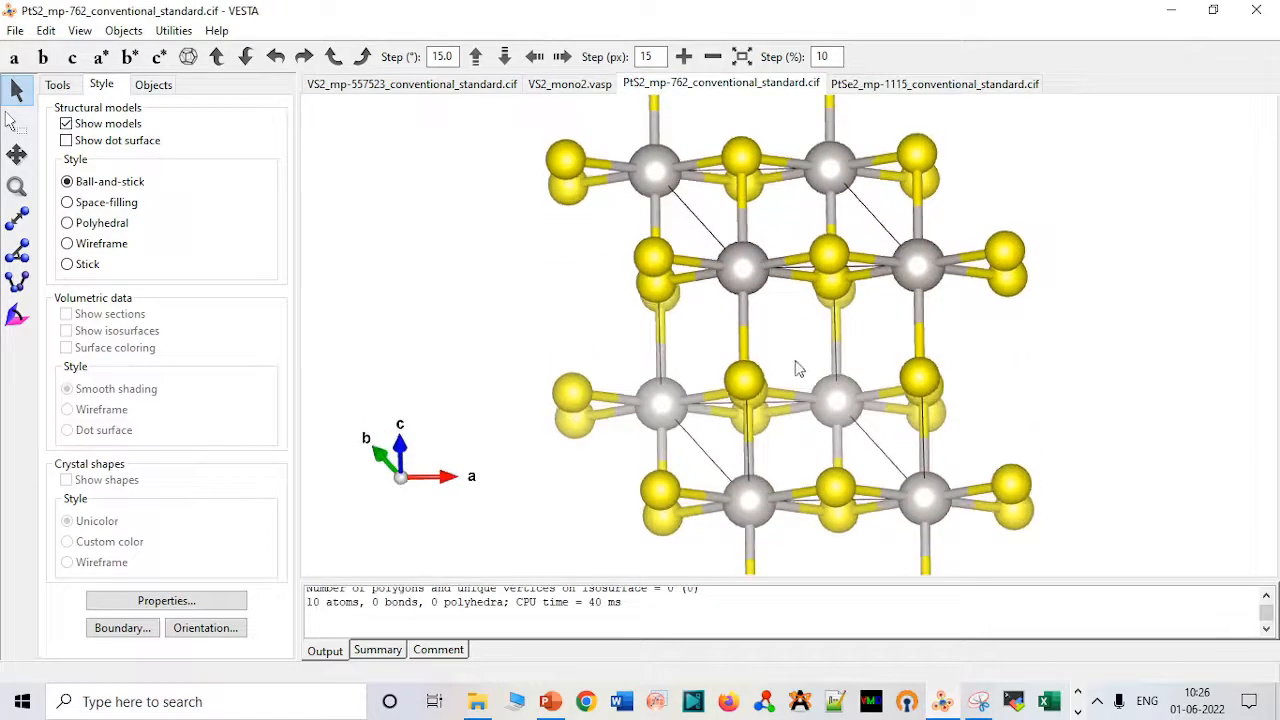
left_click_drag(800, 366, 788, 232)
scroll(785, 226, "down", 3)
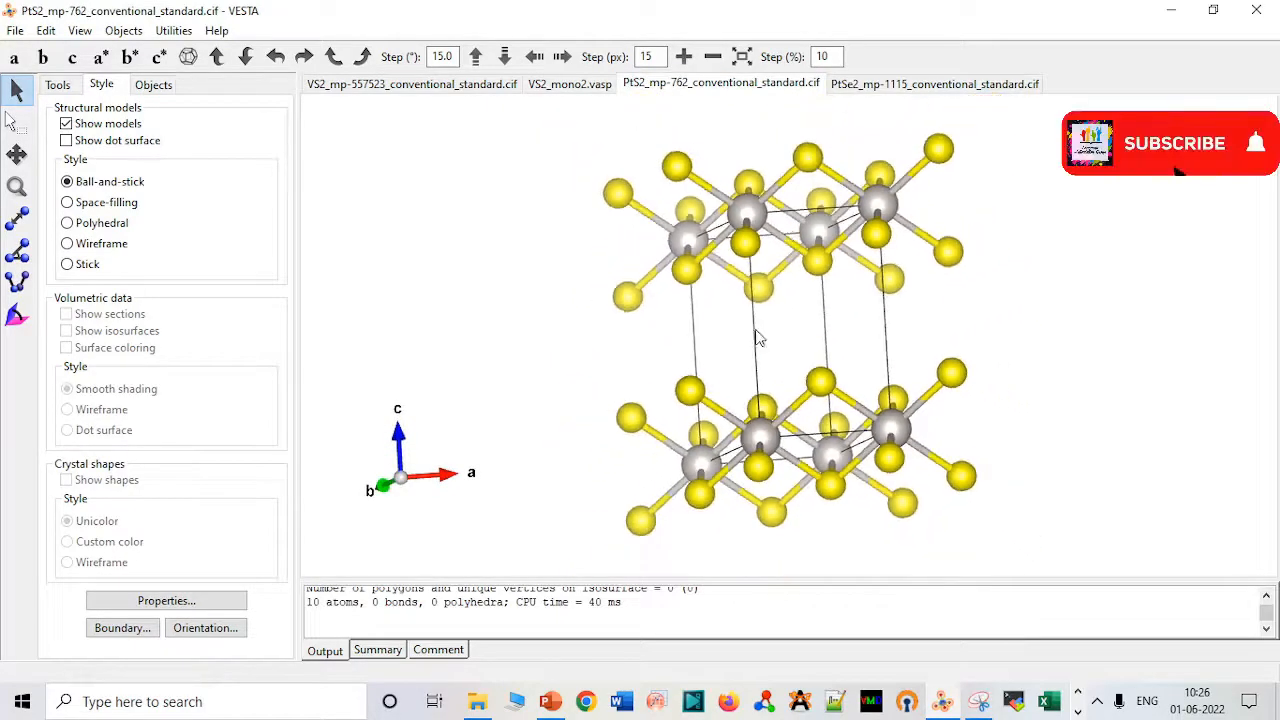
left_click_drag(755, 330, 820, 357)
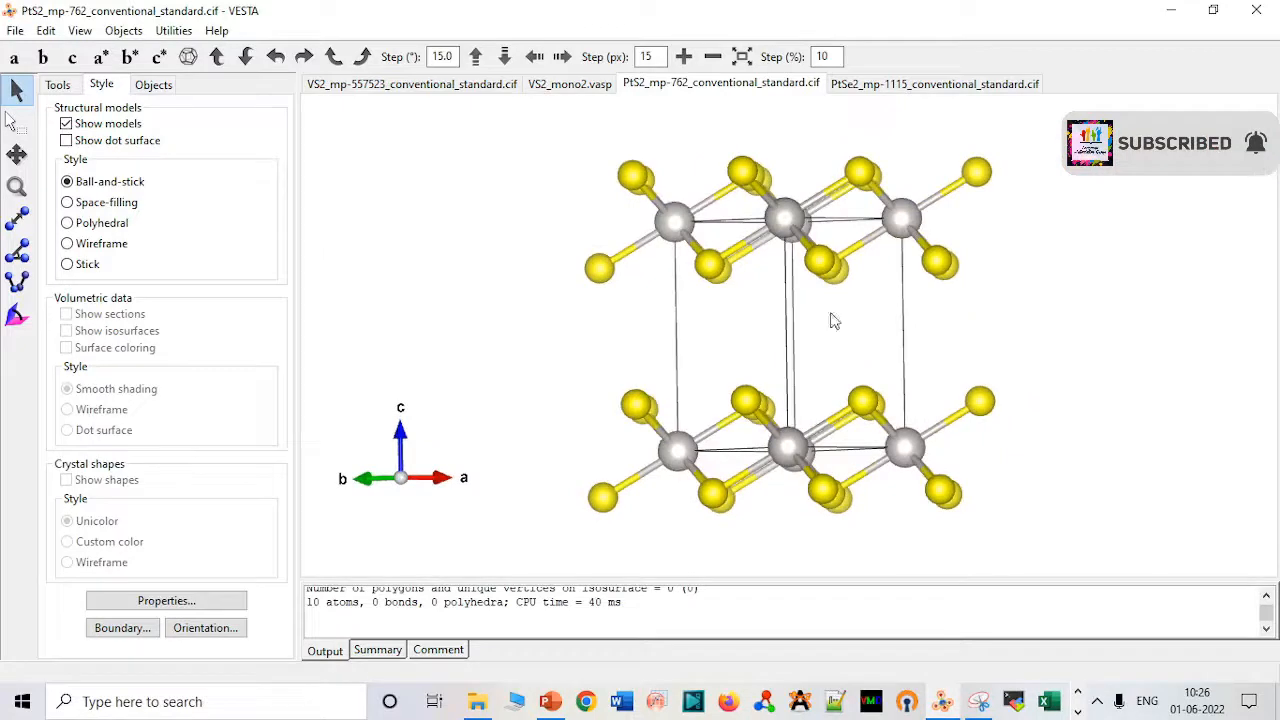
left_click(577, 86)
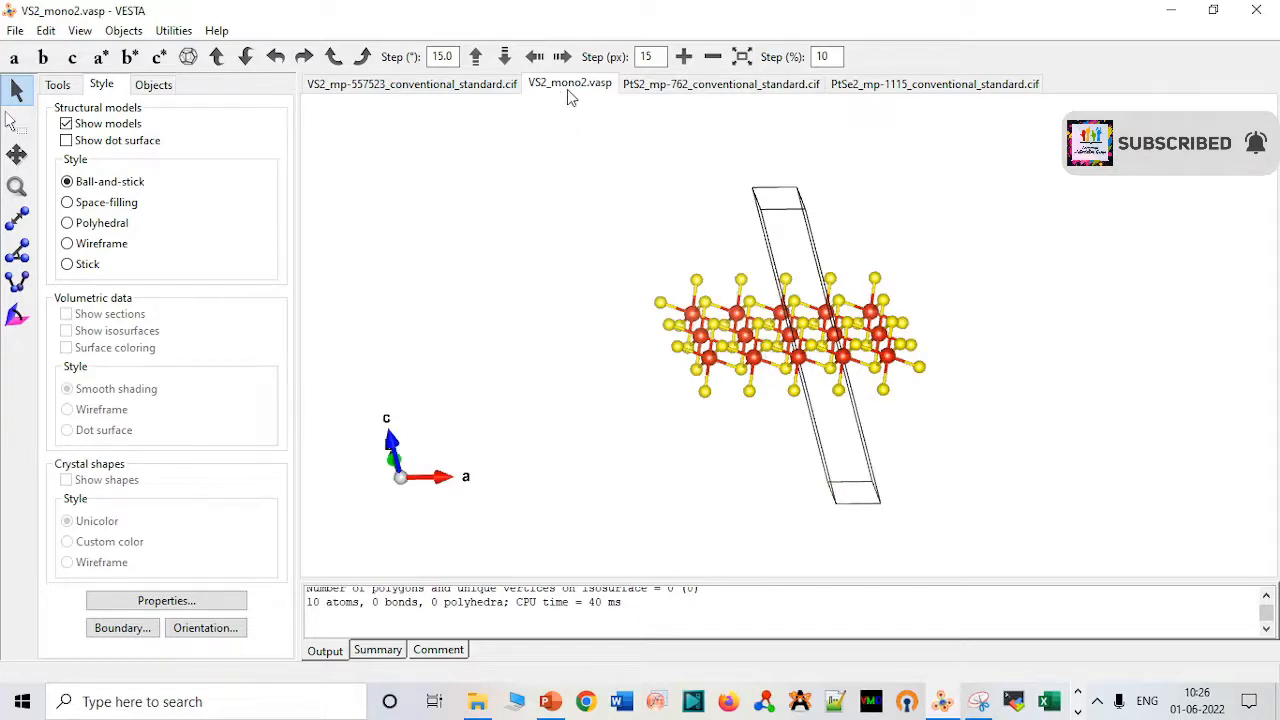
- Move the PtS2_mp-762 and PtSe2_mp-1115 CIF files from the VS2 folder into the VSe2 folder
left_click(1174, 10)
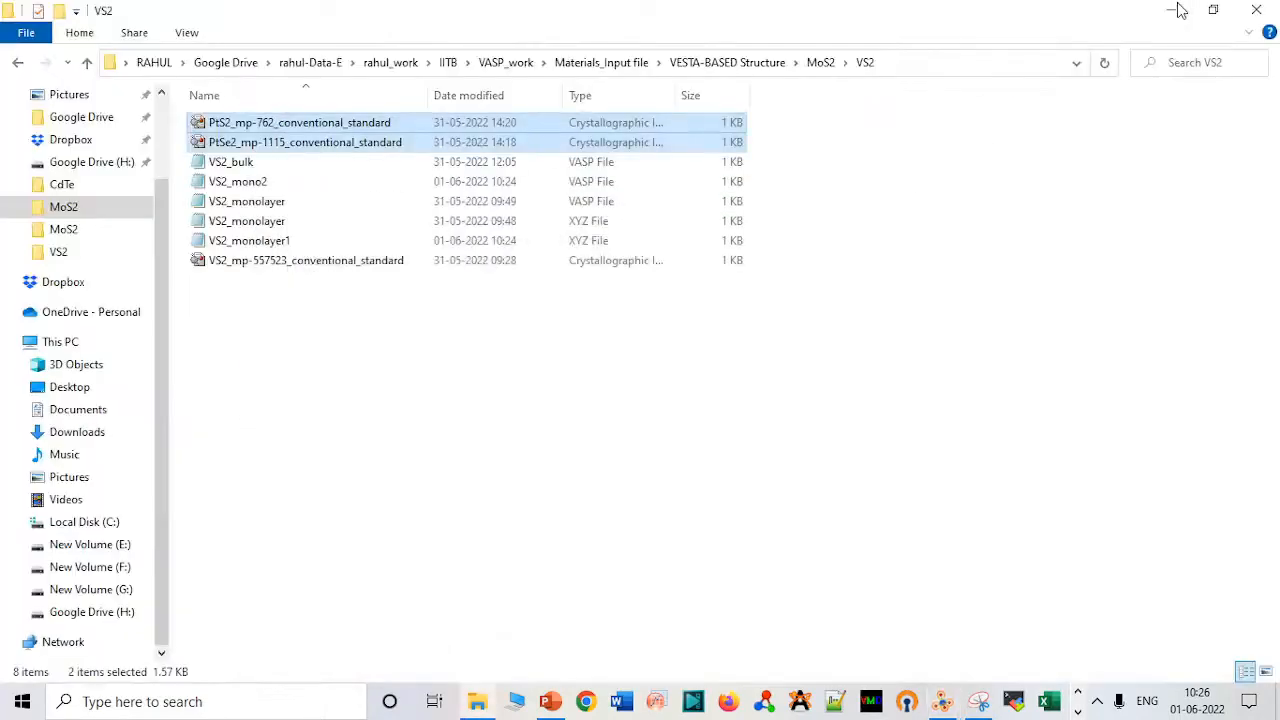
left_click(812, 297)
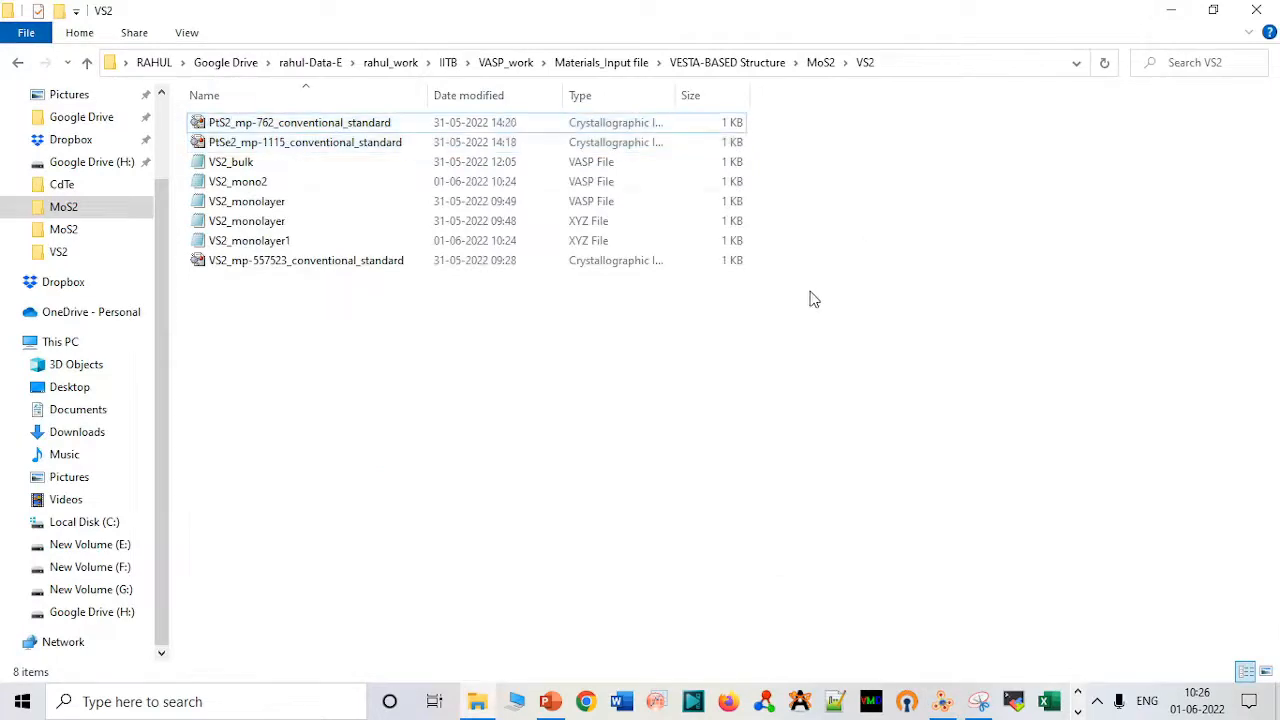
left_click(392, 147)
key("shift+Up")
key("ctrl+x")
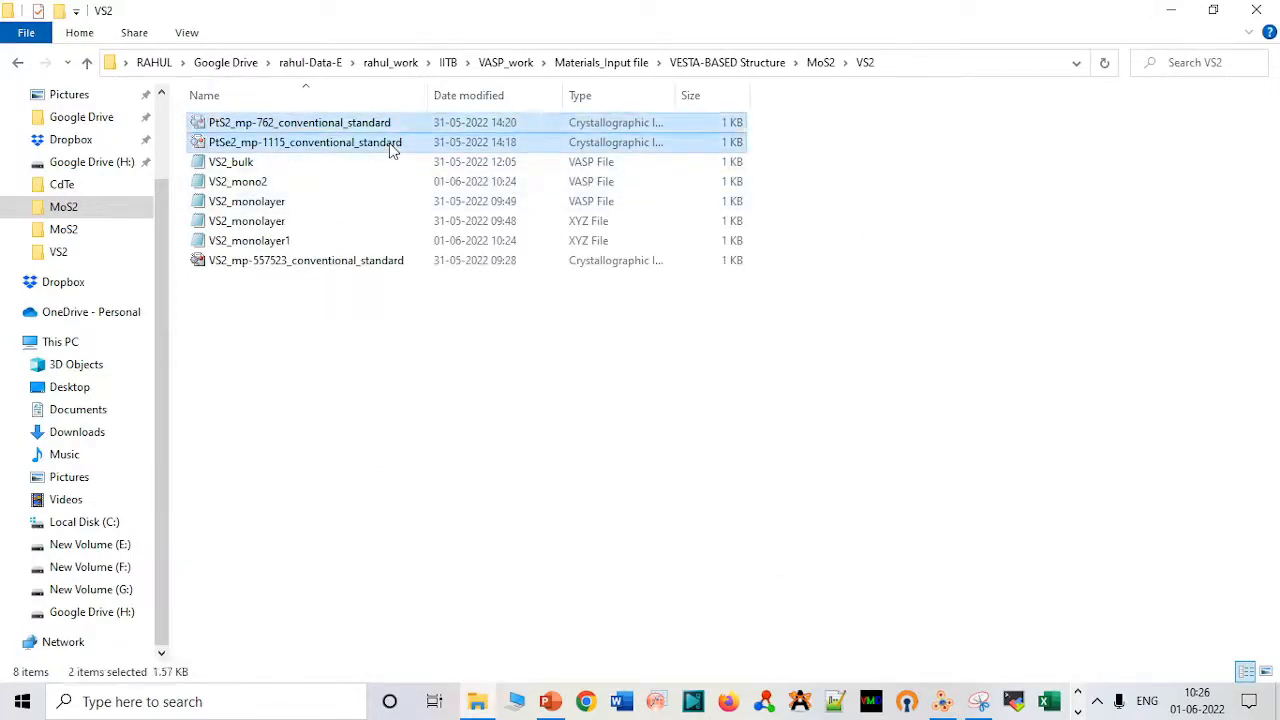
left_click(16, 67)
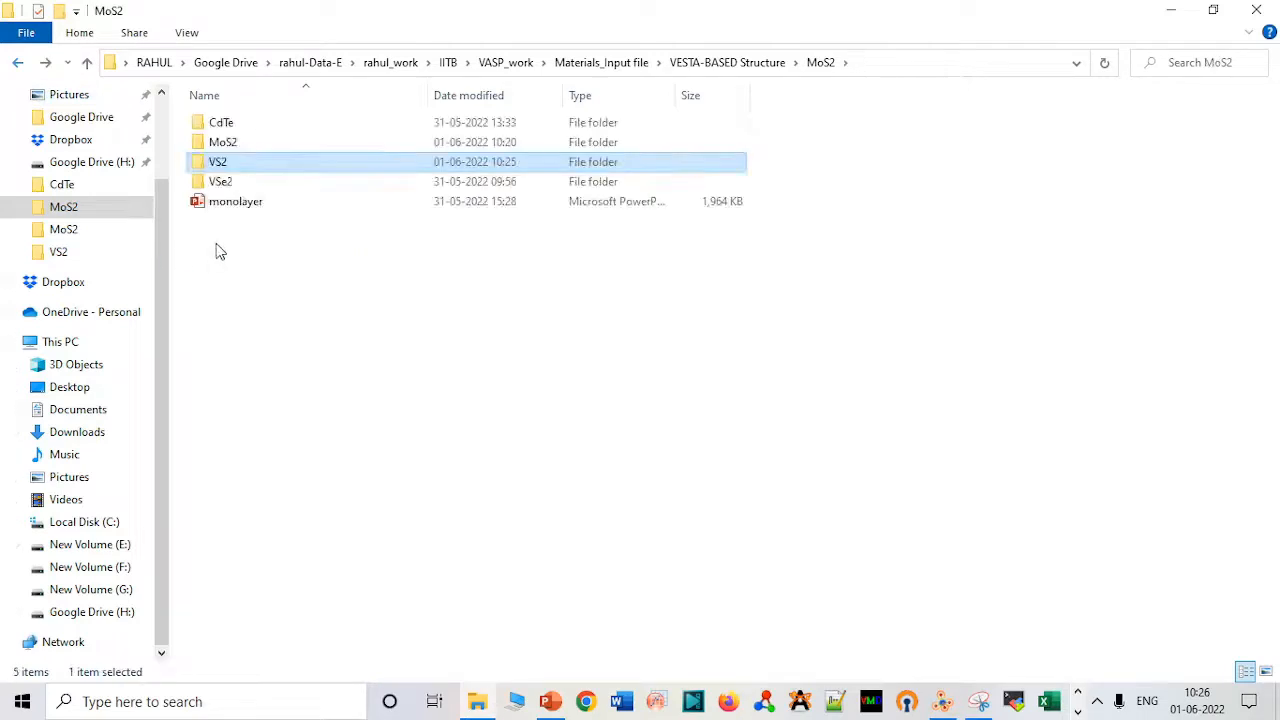
left_click(246, 182)
double_click(247, 183)
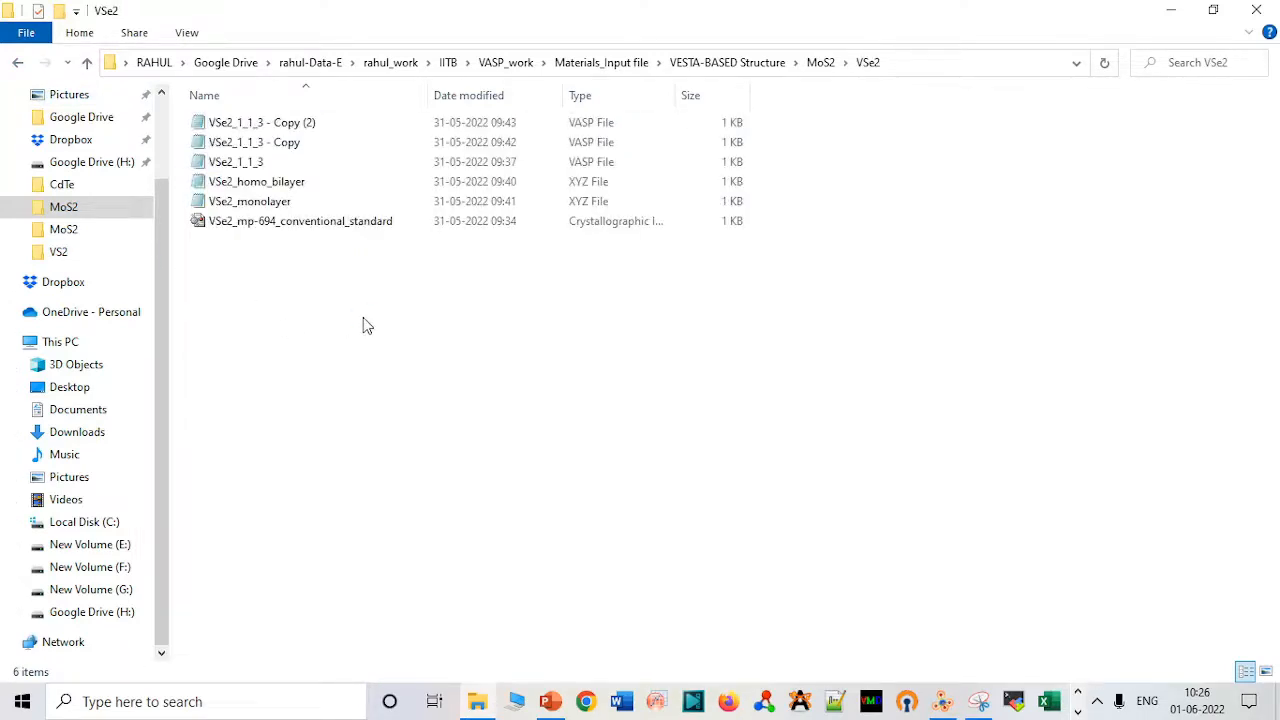
key("ctrl+v")
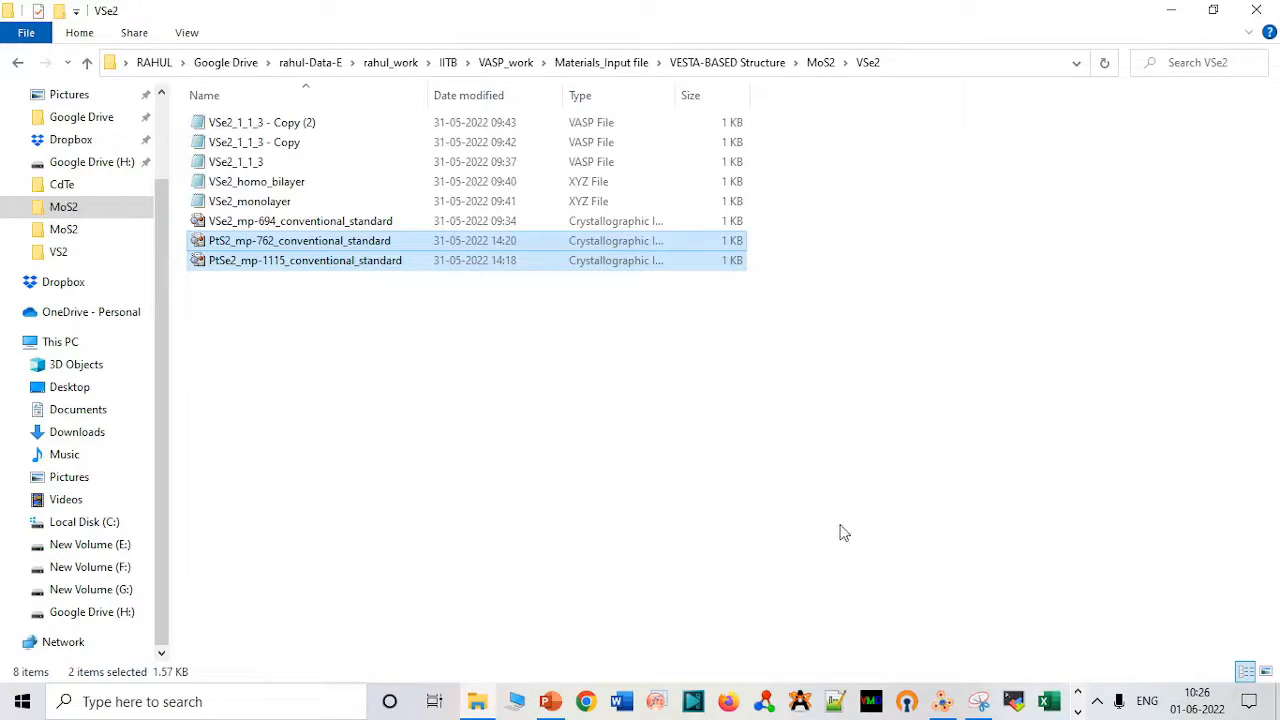
- Return to VESTA and close it without saving the changes to the open structures
left_click(943, 701)
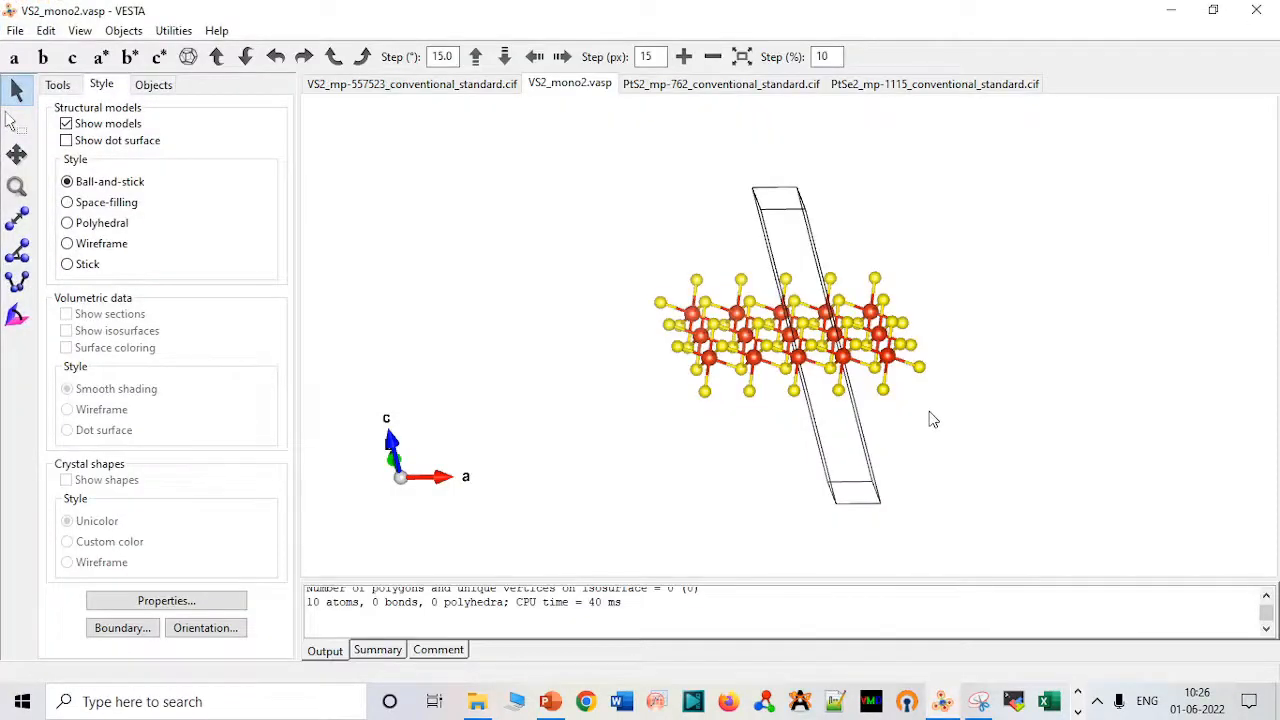
left_click(1256, 10)
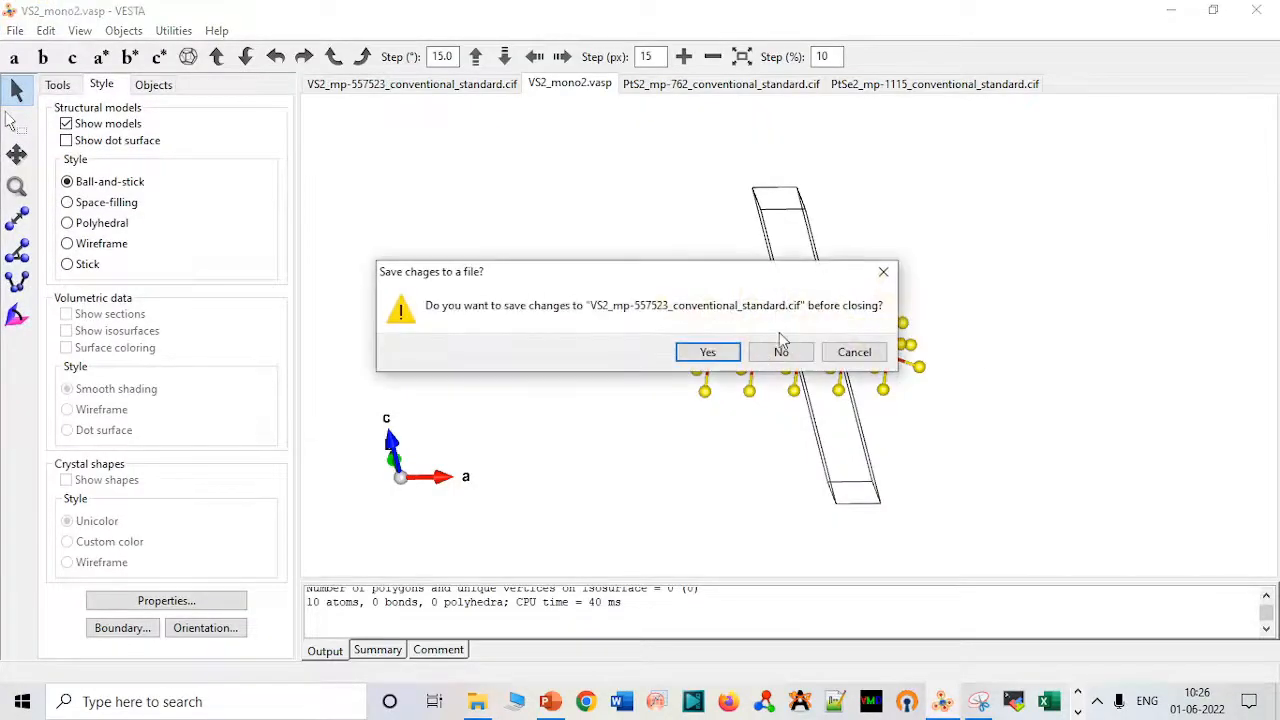
left_click(781, 351)
left_click(720, 351)
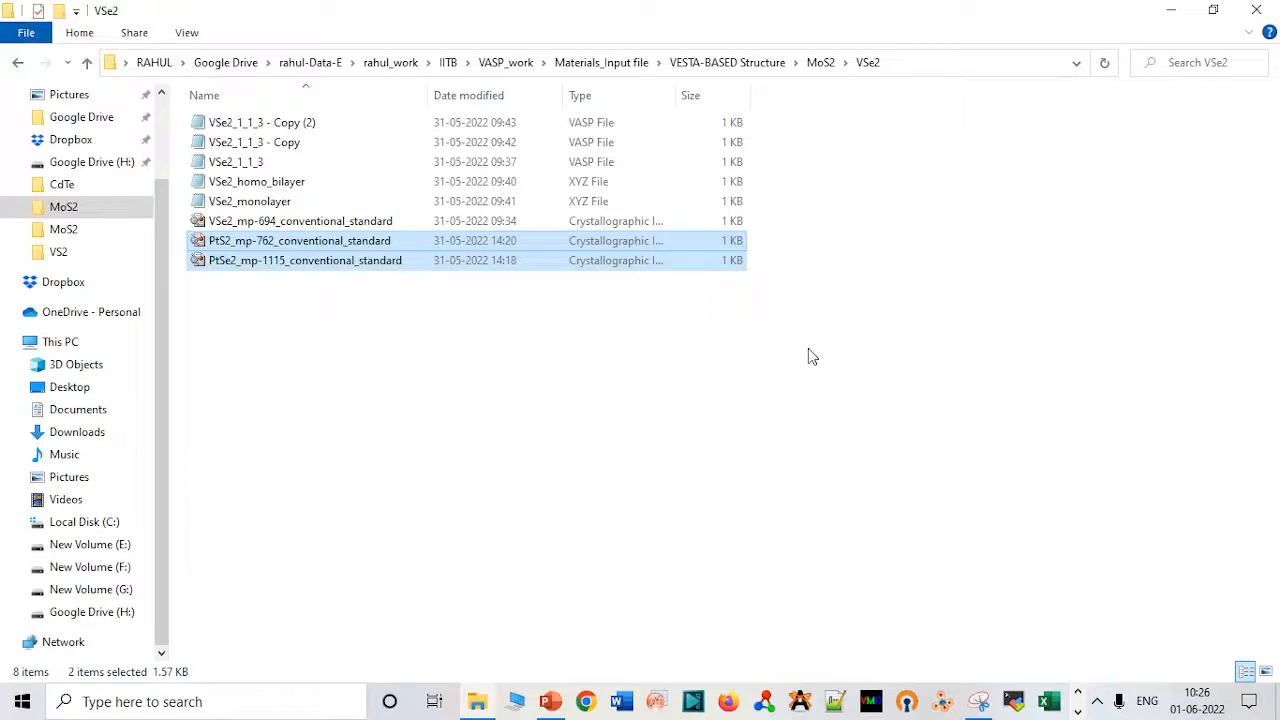
- Restart VESTA, open VSe2_mp-694_conventional_standard from the VSe2 folder and rotate the unit cell to view it from the side
left_click(681, 392)
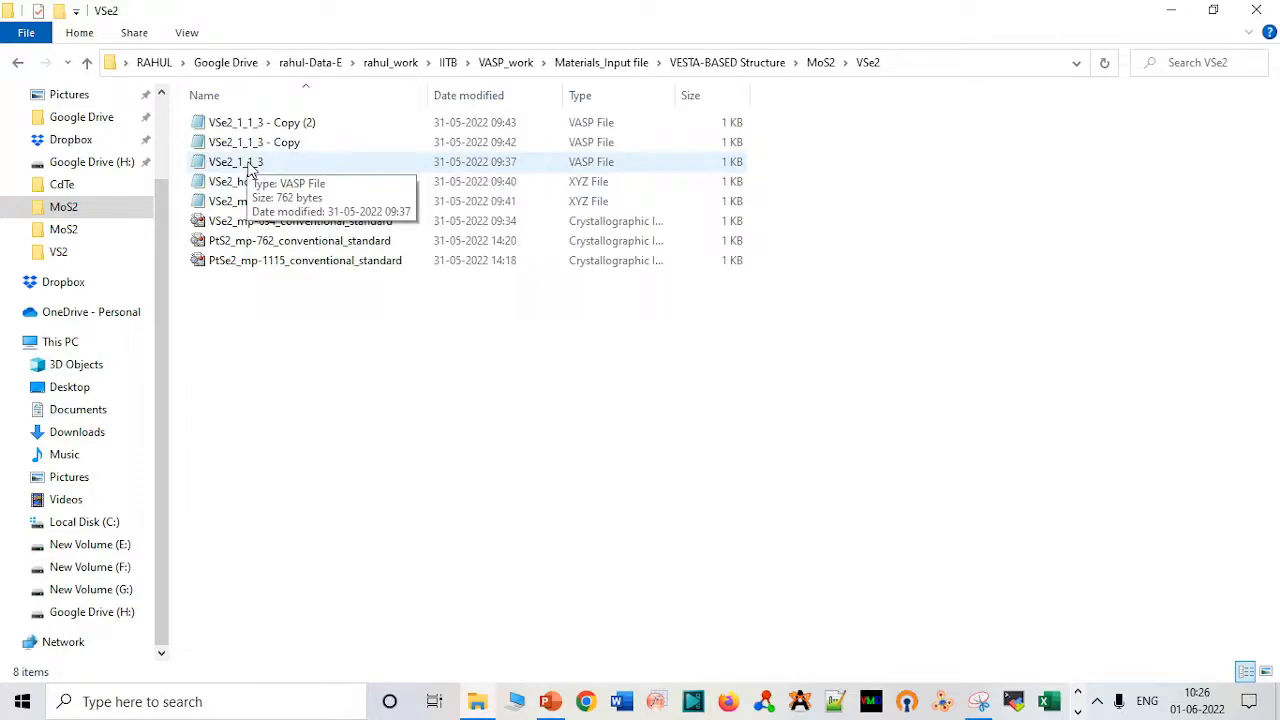
left_click(259, 219)
left_click_drag(253, 220, 958, 497)
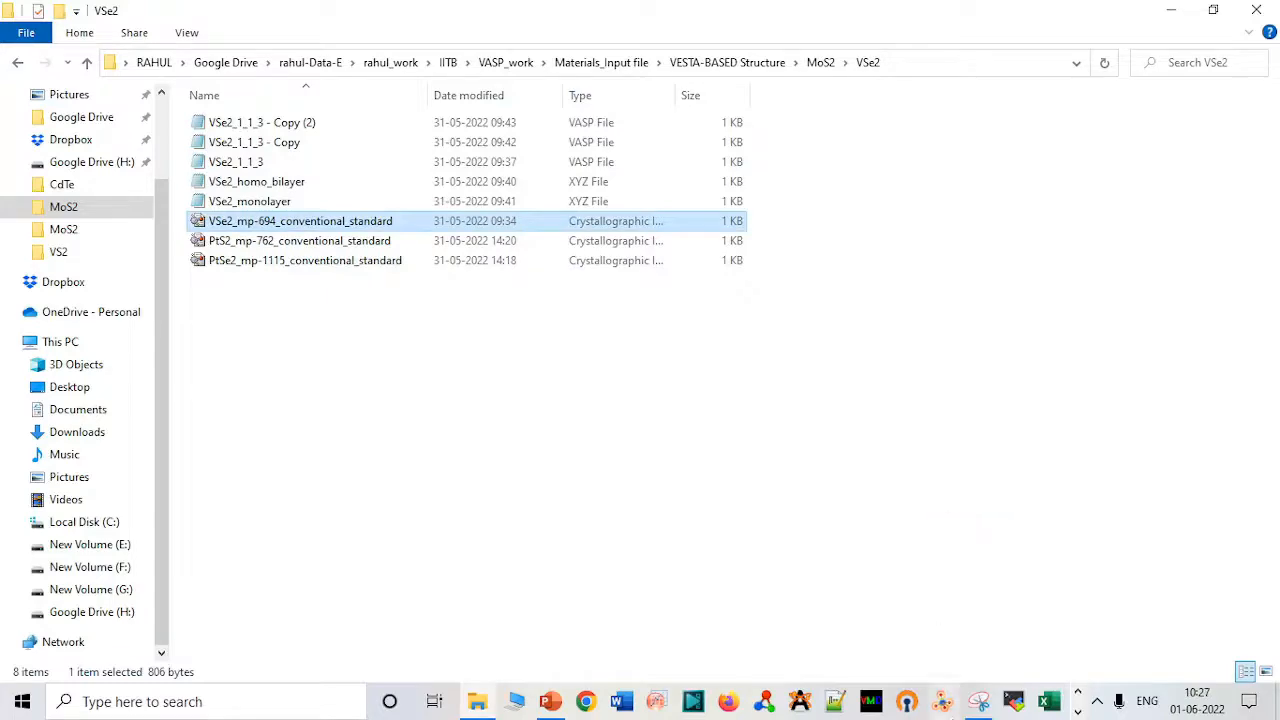
left_click(943, 703)
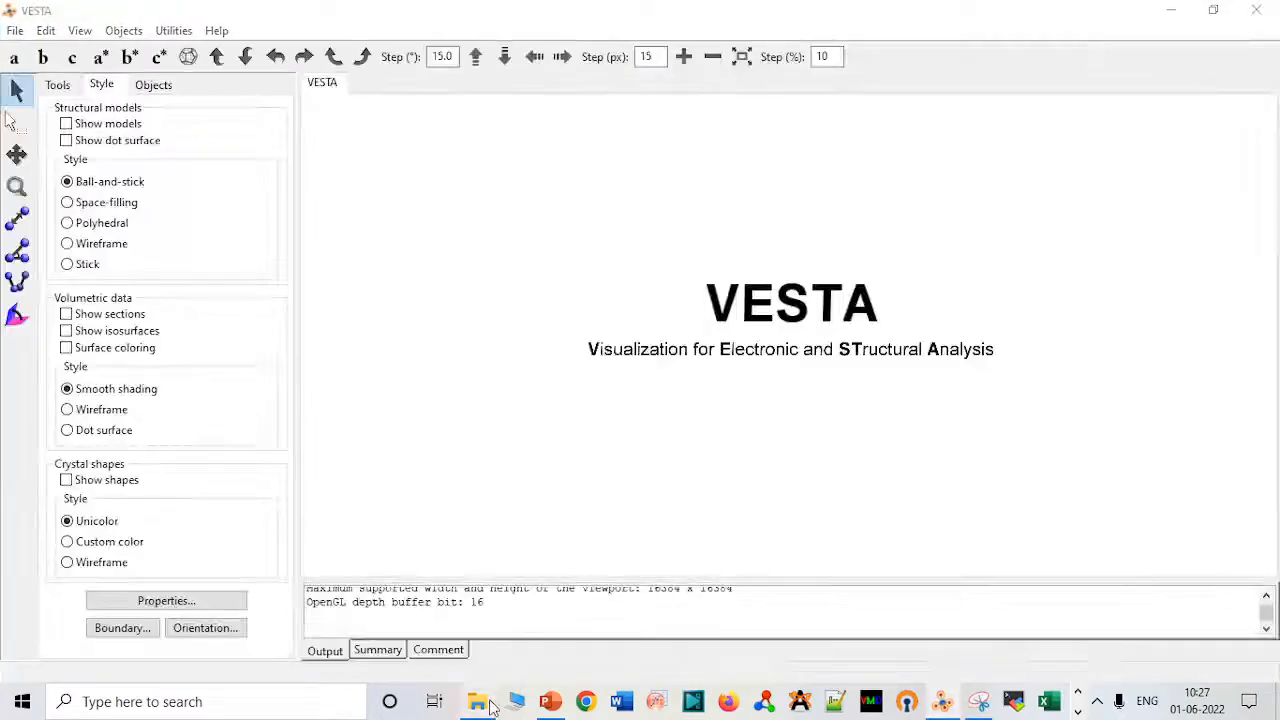
left_click(490, 705)
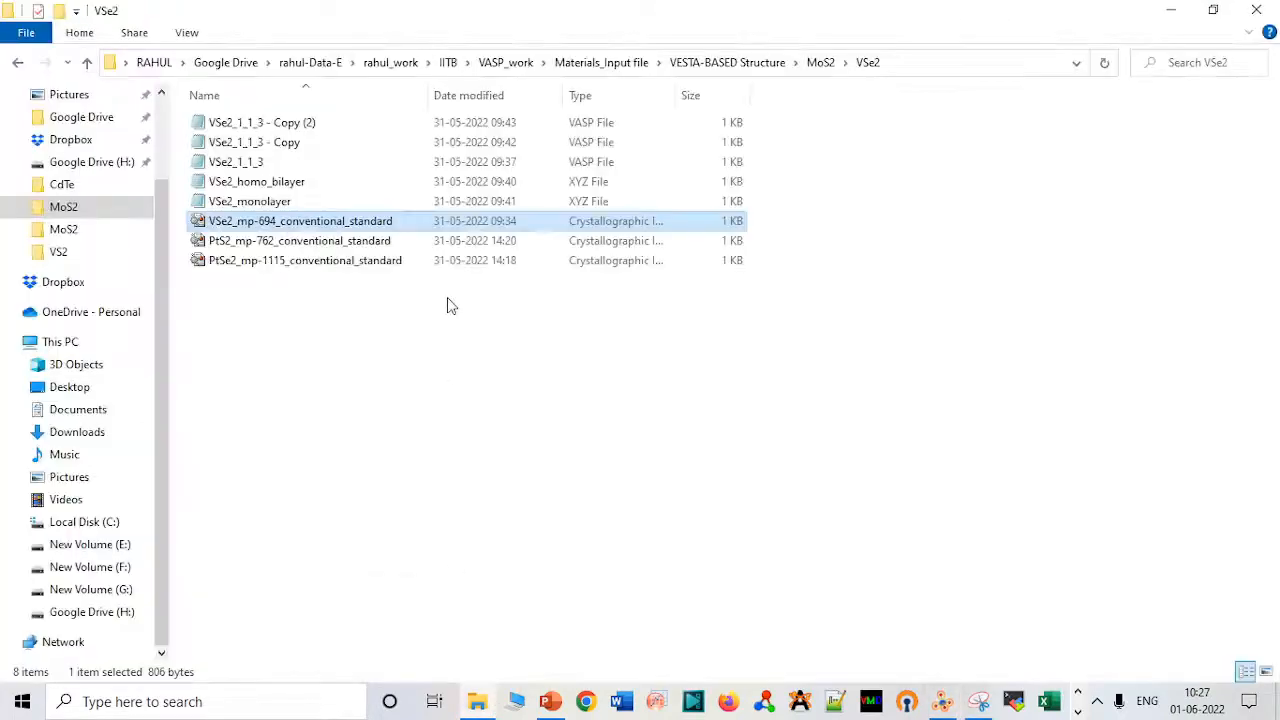
left_click_drag(395, 224, 975, 343)
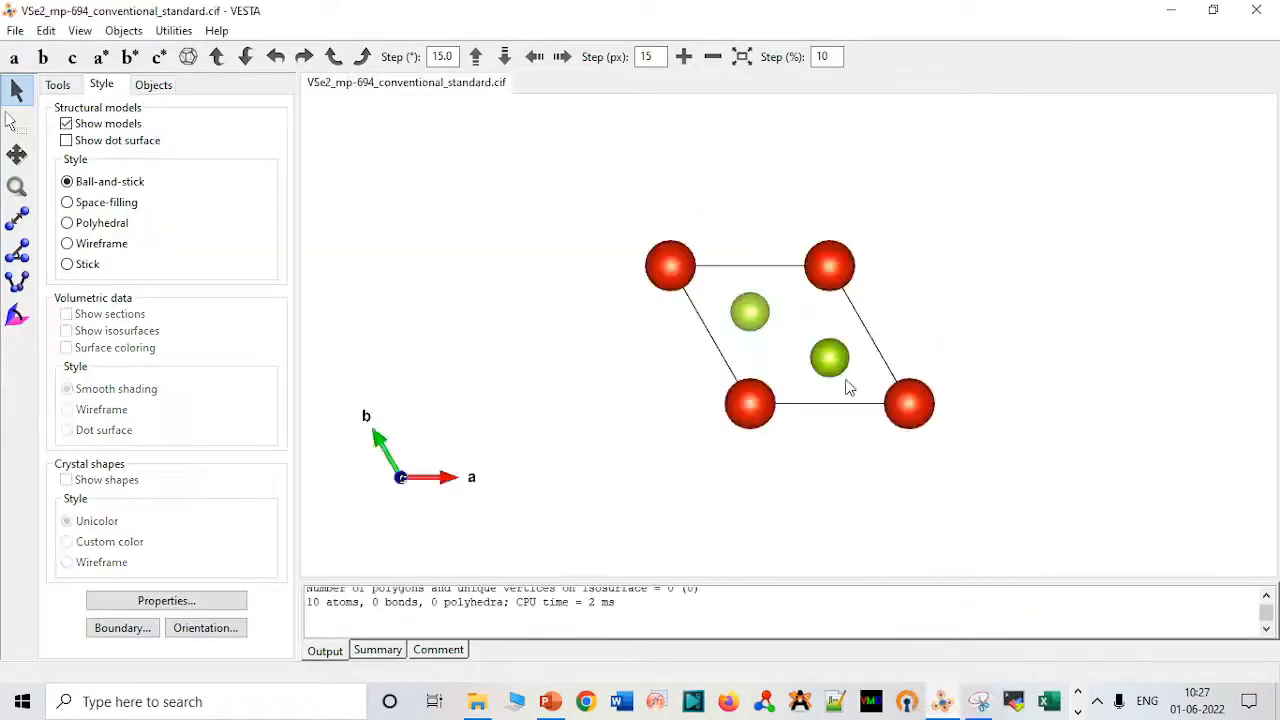
left_click_drag(850, 386, 830, 173)
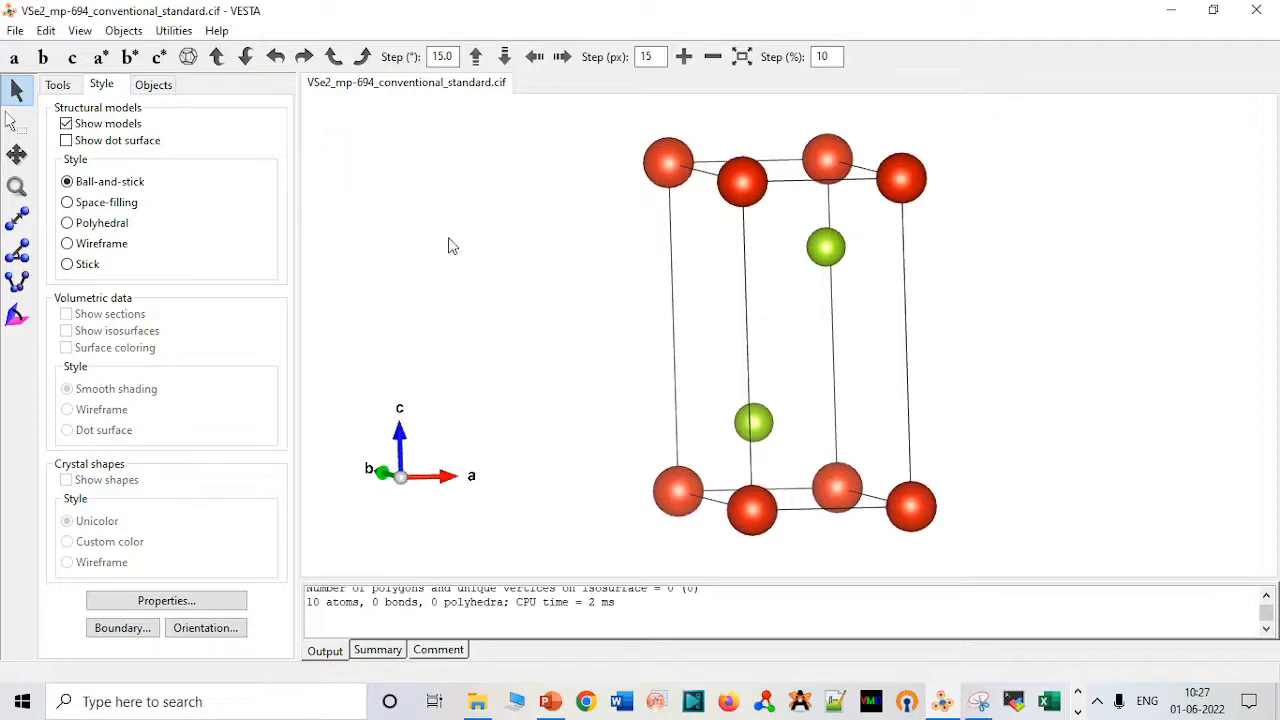
left_click(15, 30)
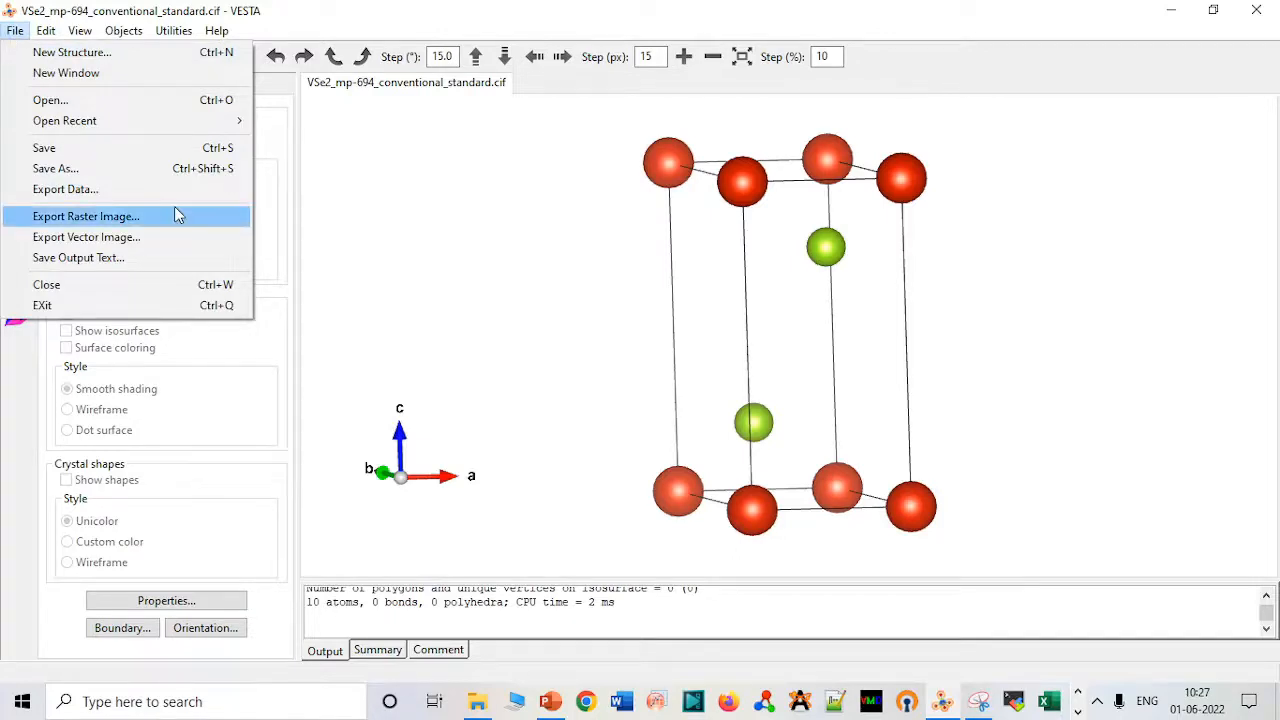
left_click(476, 229)
- Open the PtS2_mp-762 and PtSe2_mp-1115 CIF files from the VSe2 folder in VESTA alongside VSe2
left_click(478, 701)
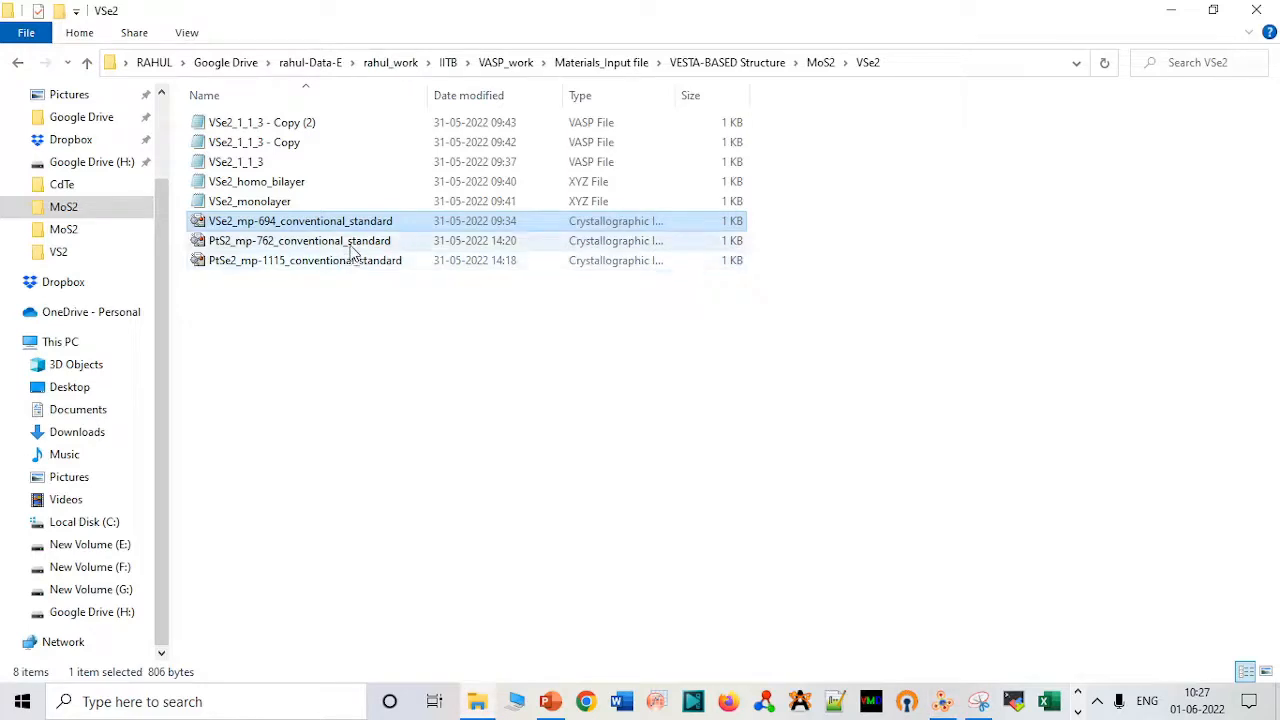
left_click(355, 245, "ctrl")
left_click(330, 292)
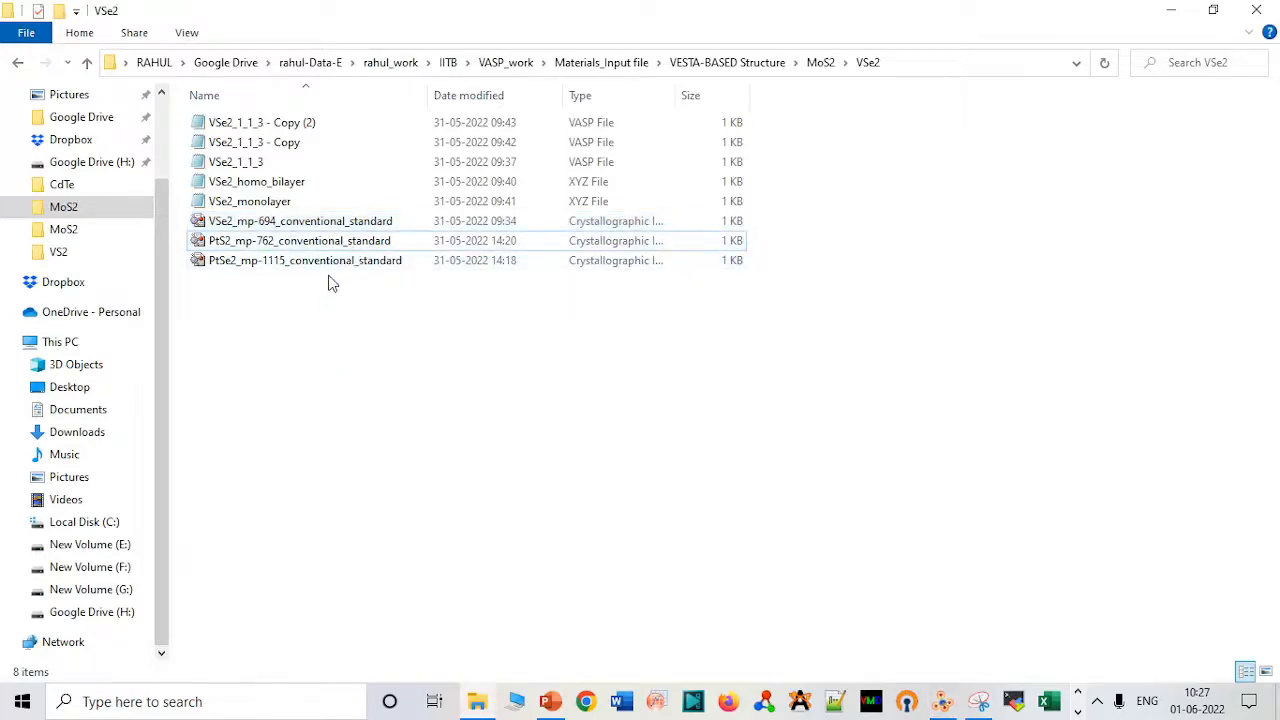
left_click(332, 267)
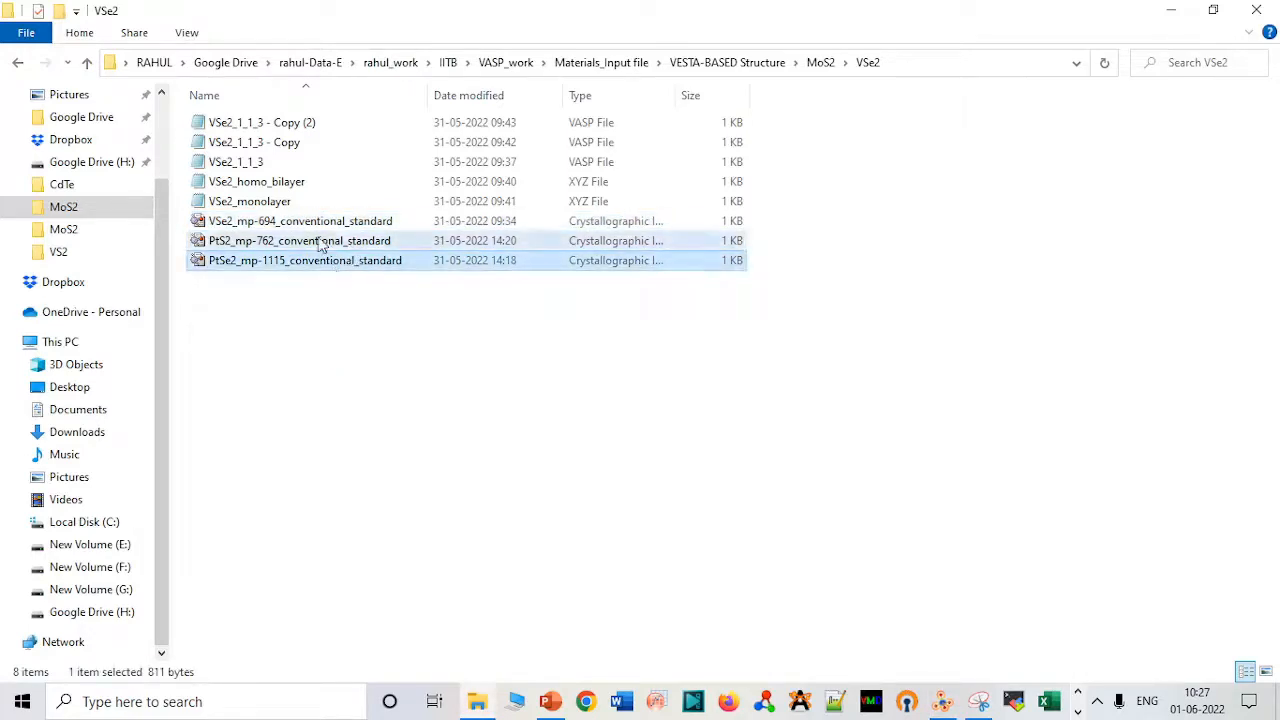
left_click(310, 242, "ctrl")
left_click_drag(308, 242, 868, 398)
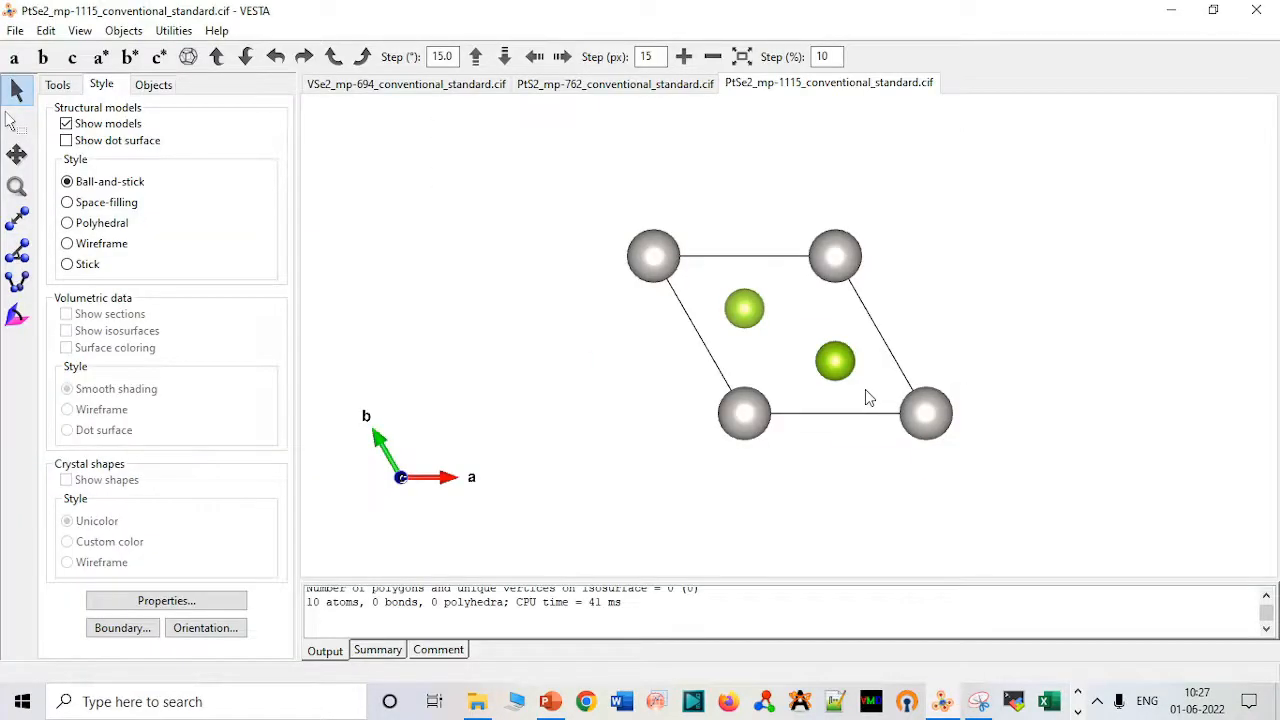
- Delete the Pt–S bond definition from the PtS2_mp-762 structure, viewed from the side, and apply the change
left_click(632, 88)
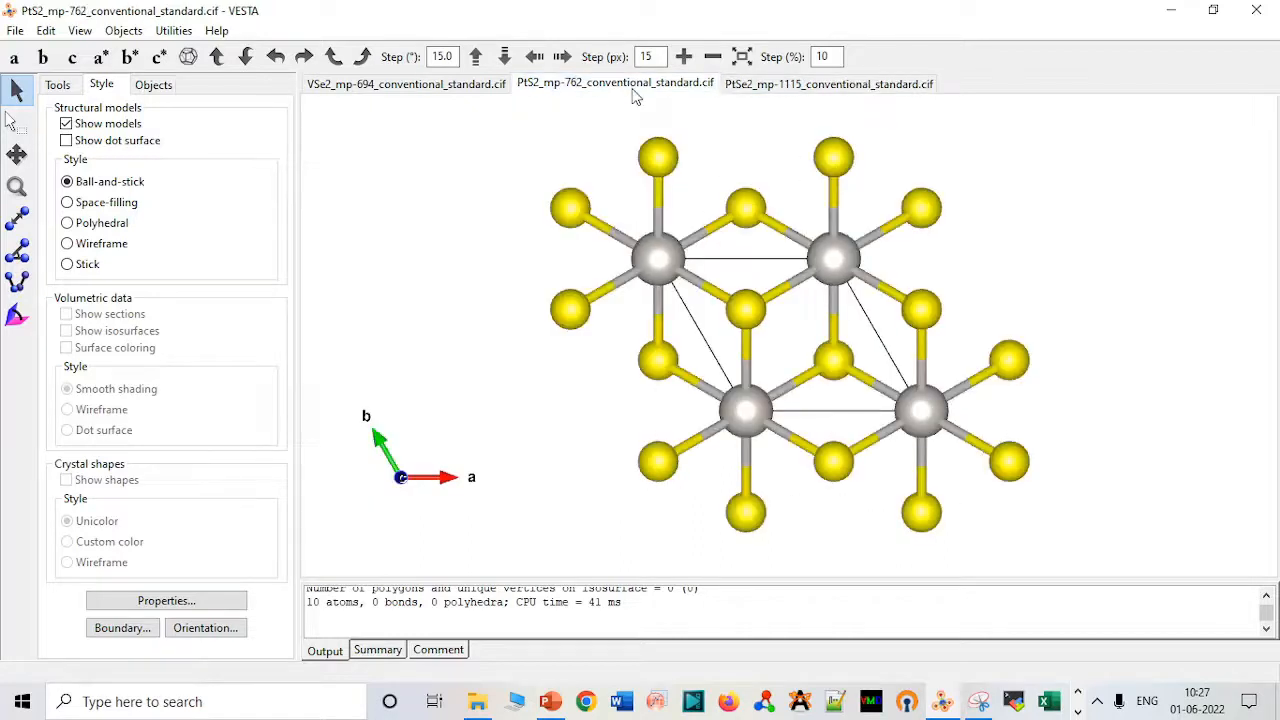
left_click_drag(788, 400, 780, 297)
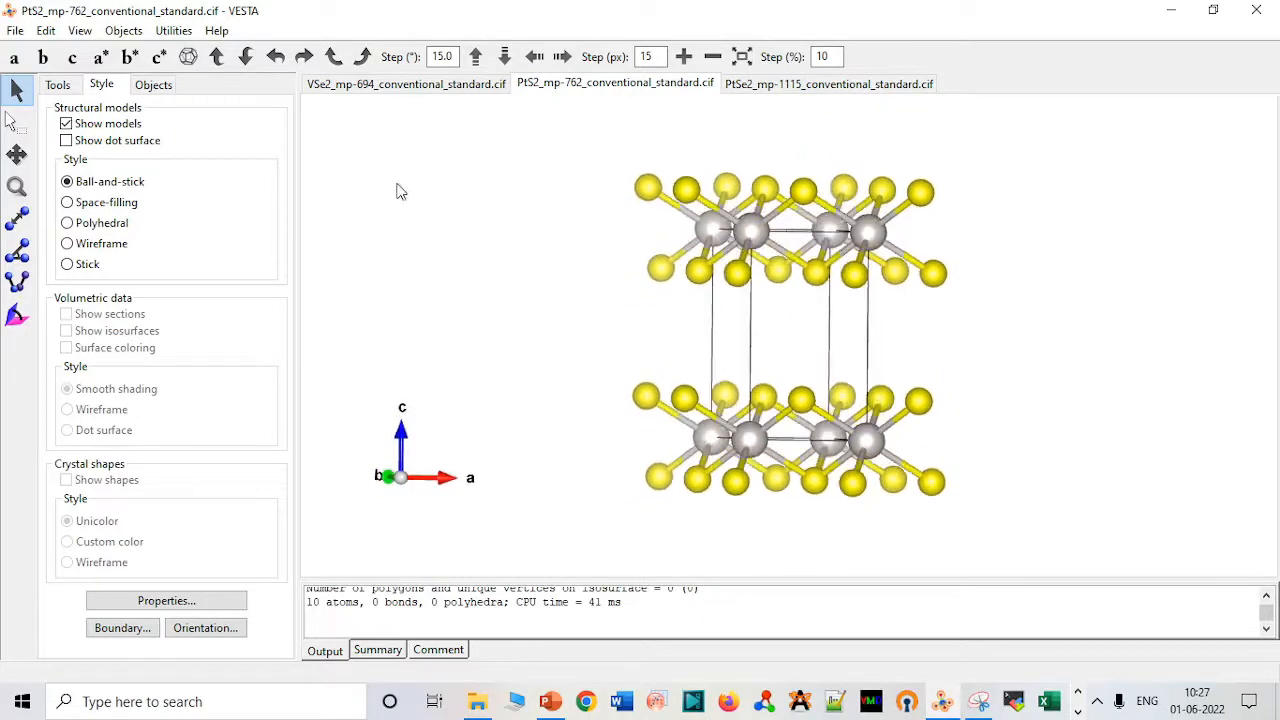
left_click(47, 31)
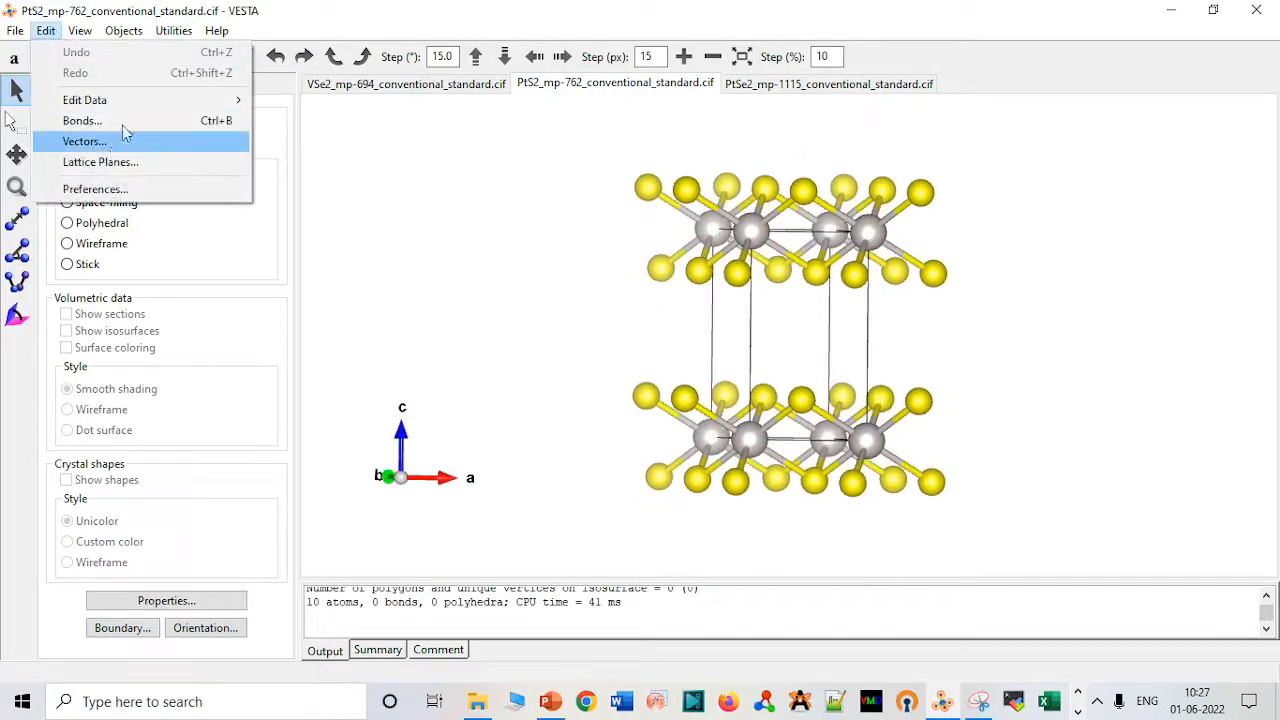
left_click(137, 133)
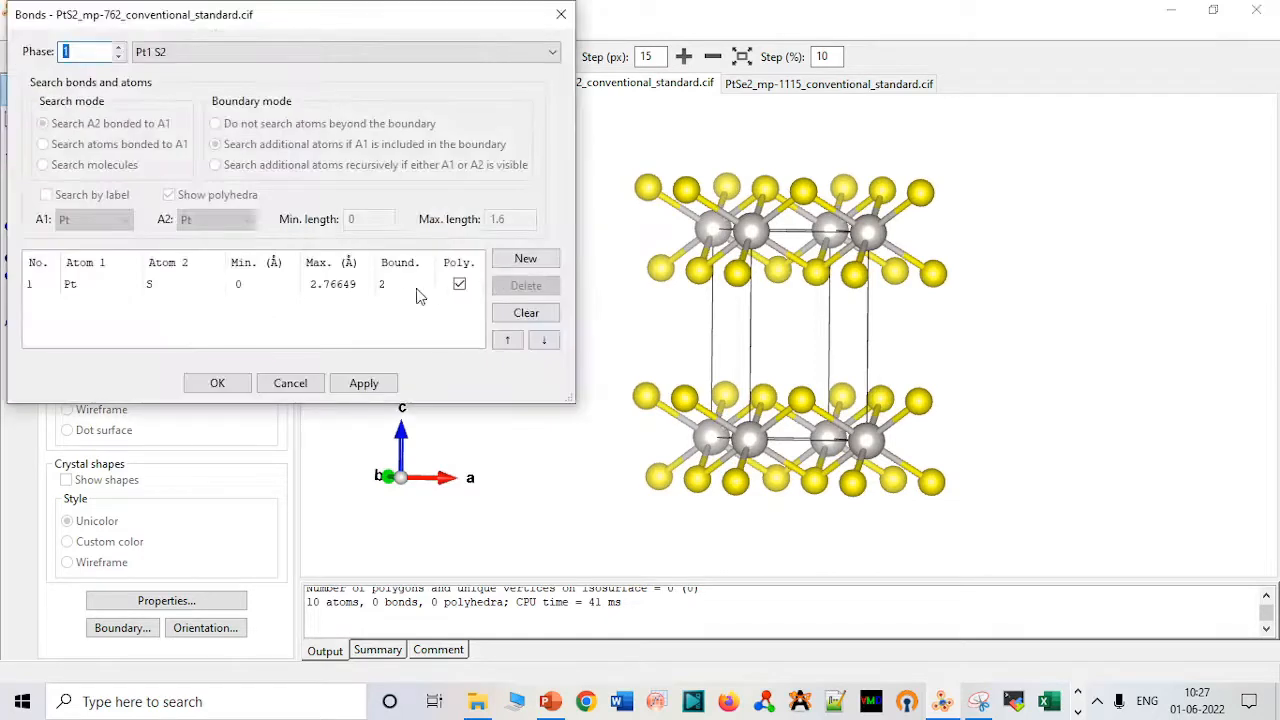
left_click(404, 288)
left_click(527, 284)
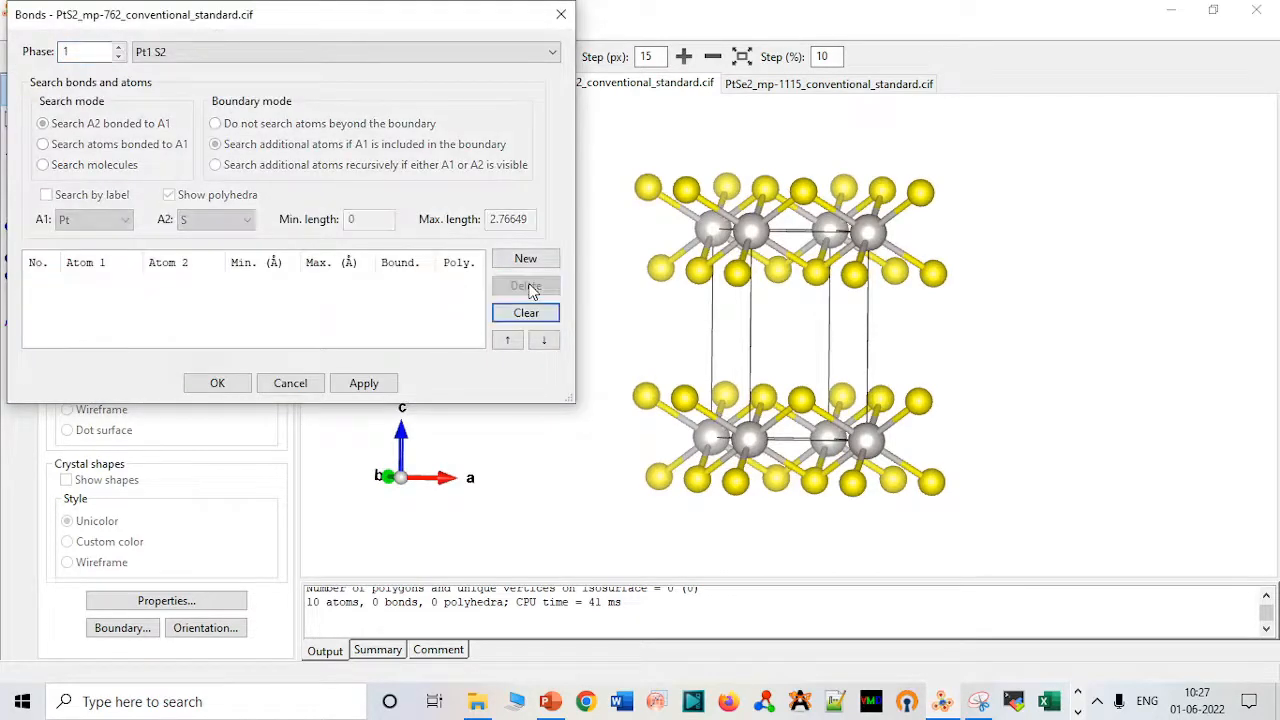
left_click(363, 384)
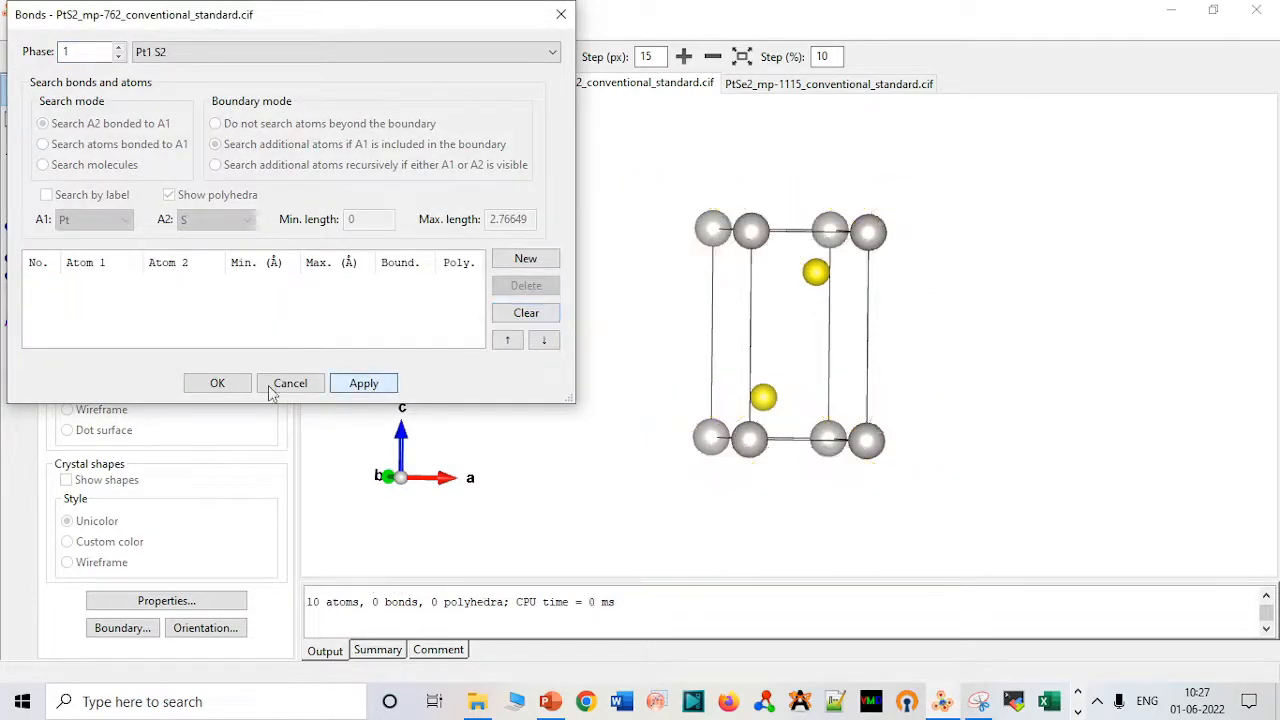
left_click(228, 386)
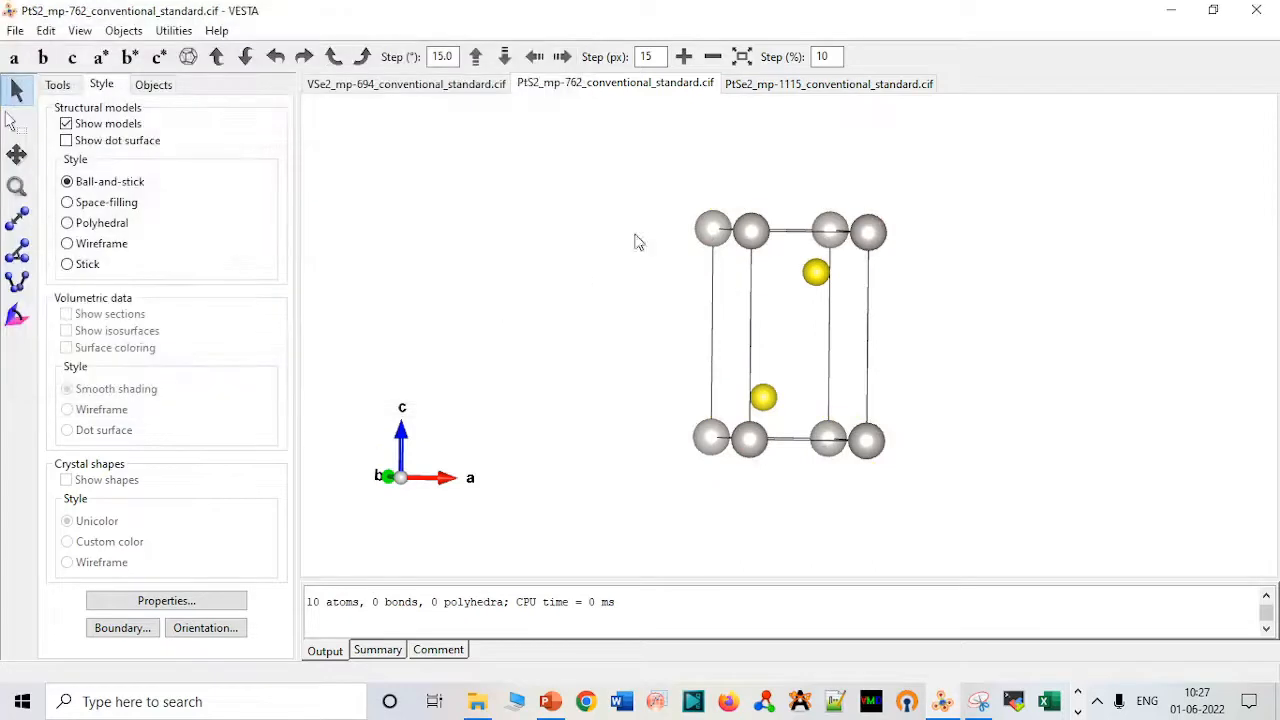
- Open the unit cell transformation for VSe2_mp-694 and set the c-axis diagonal element of the rotation matrix to 2
left_click(400, 84)
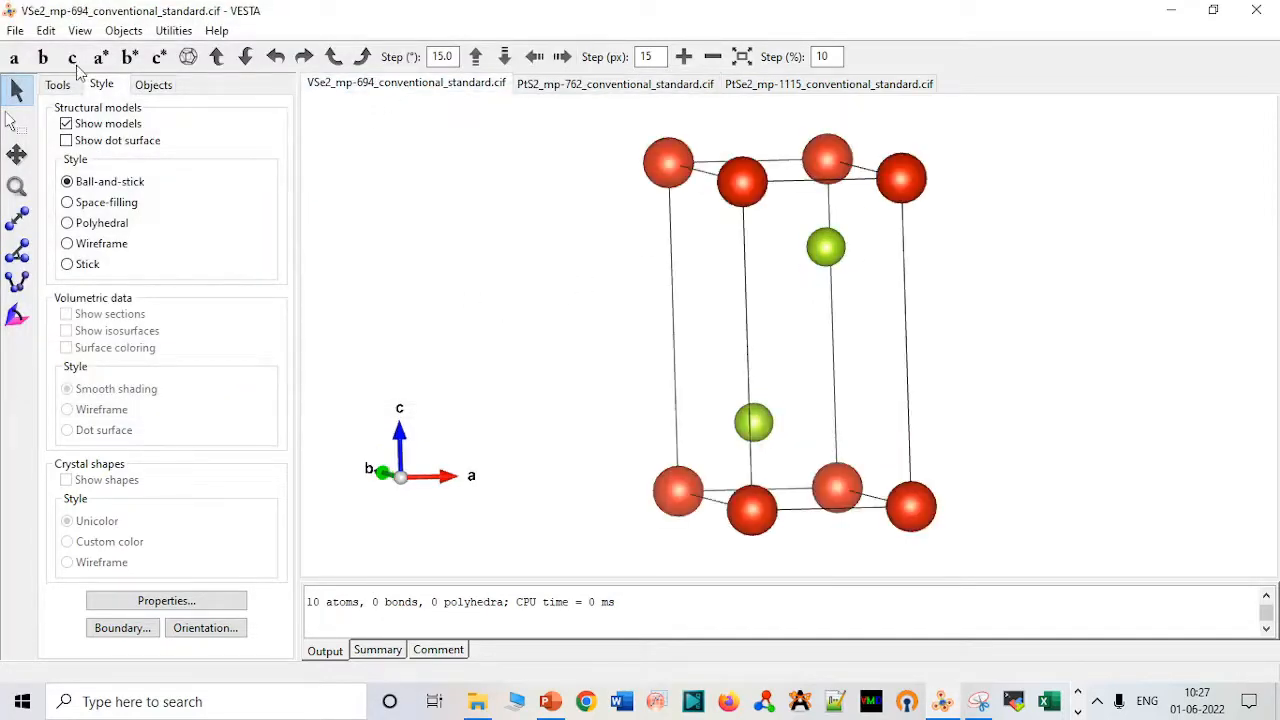
left_click(46, 31)
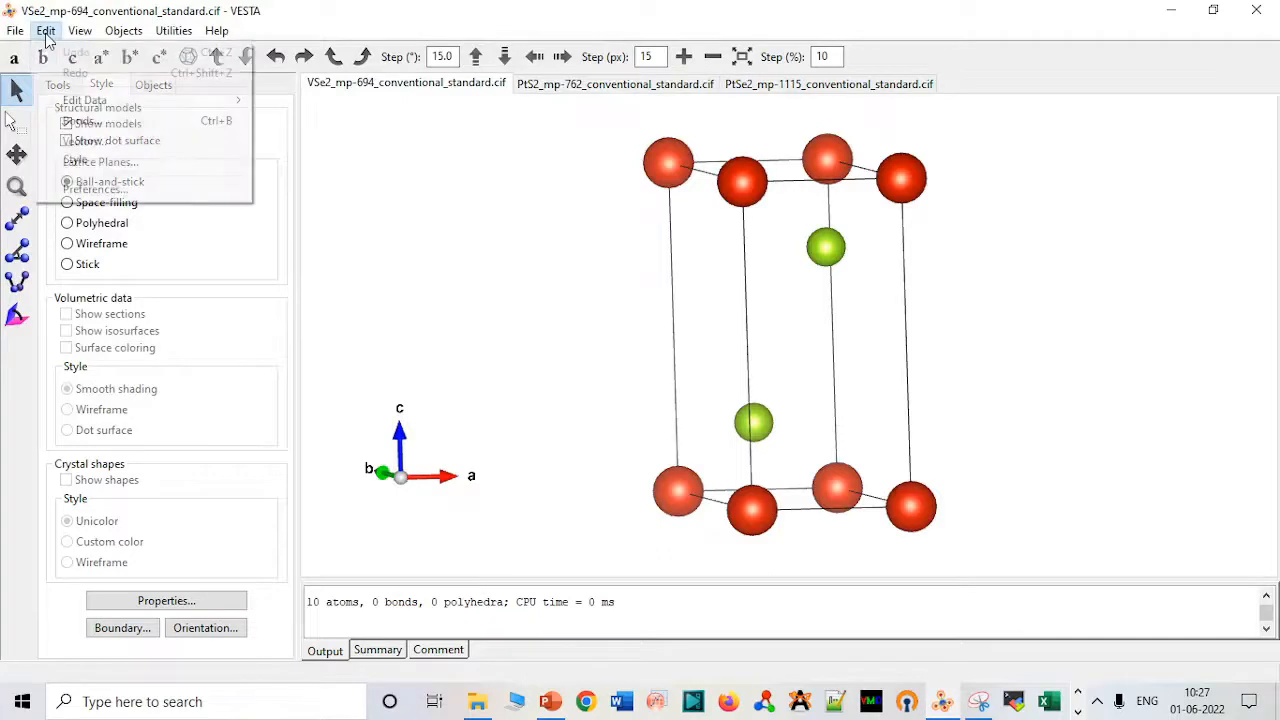
mouse_move(220, 100)
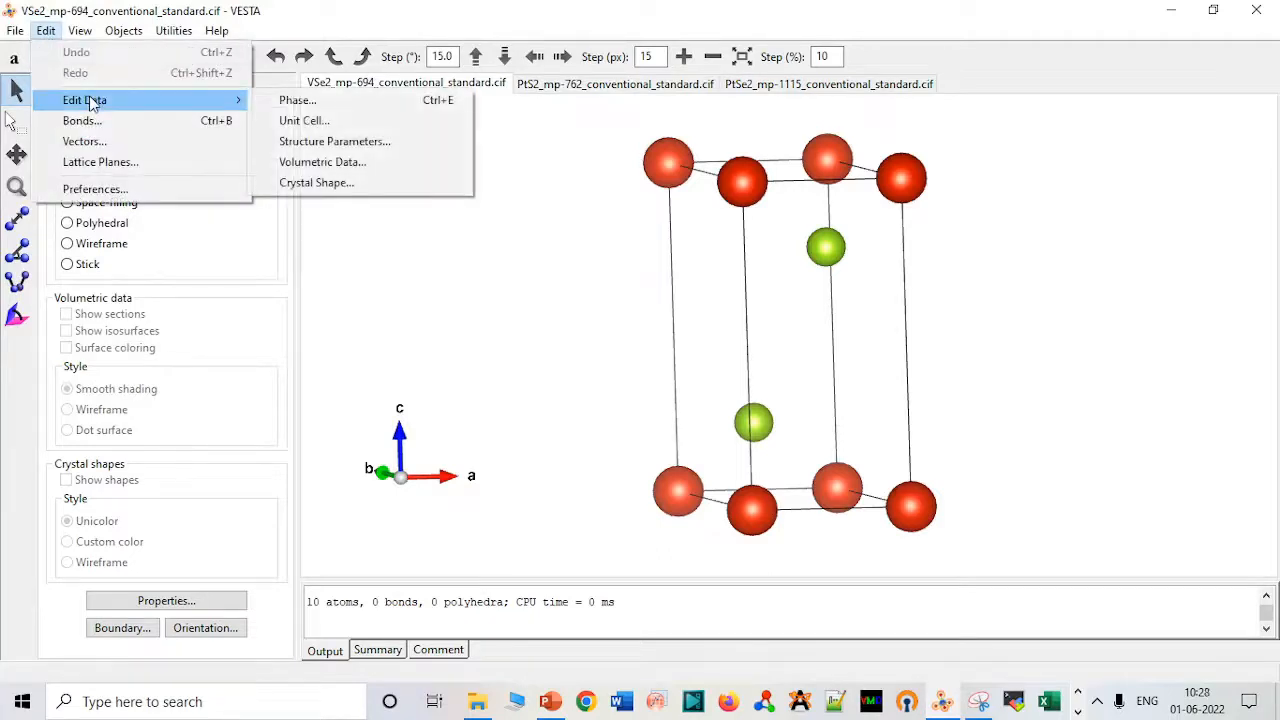
left_click(311, 120)
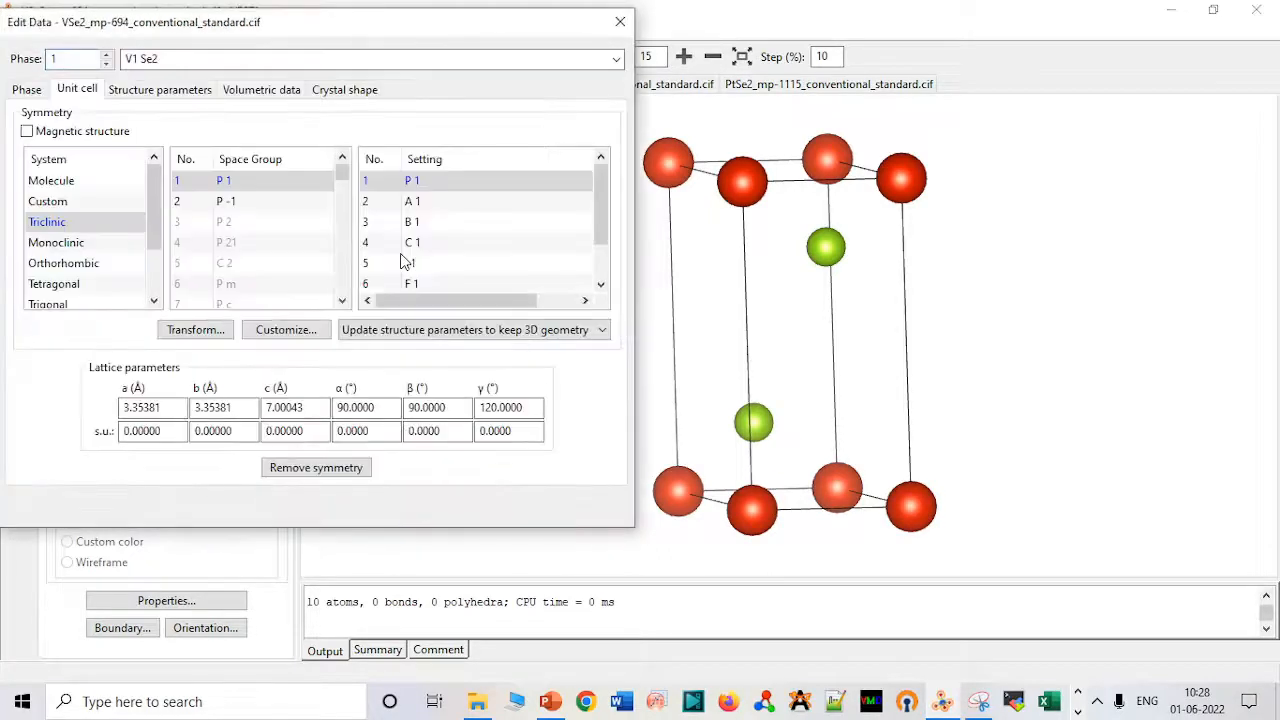
left_click(205, 332)
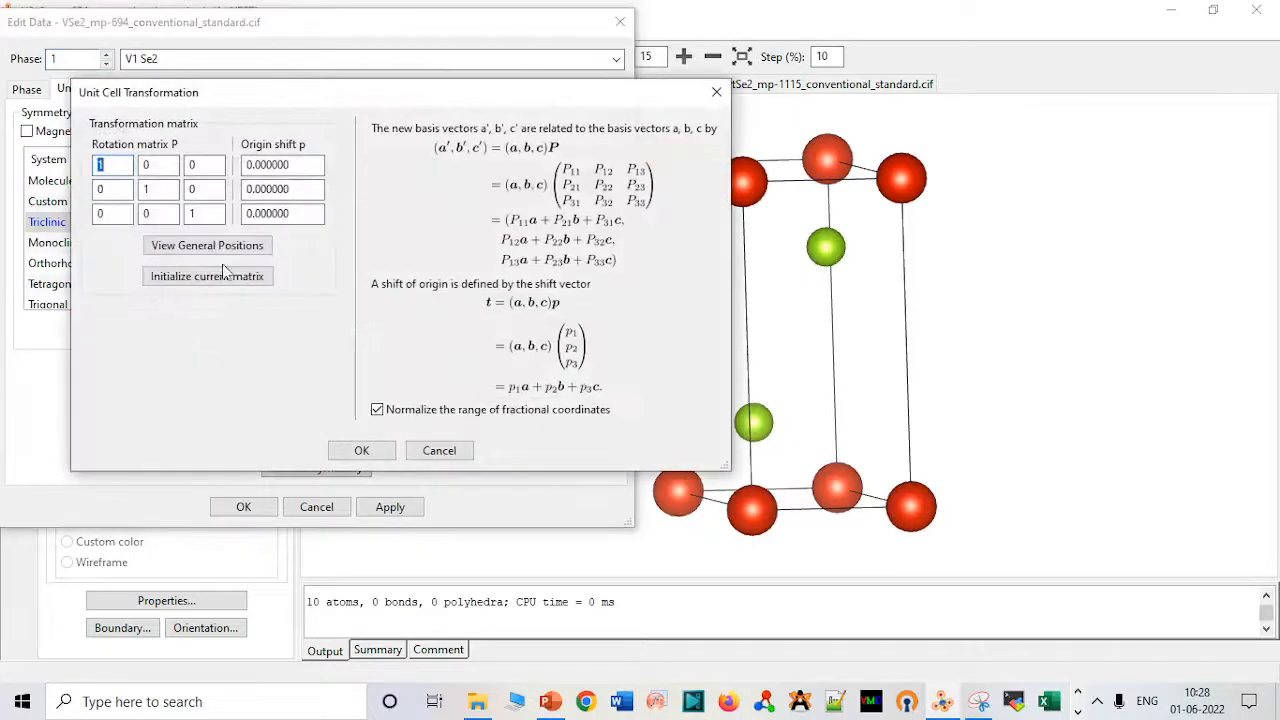
left_click(210, 214)
type("2")
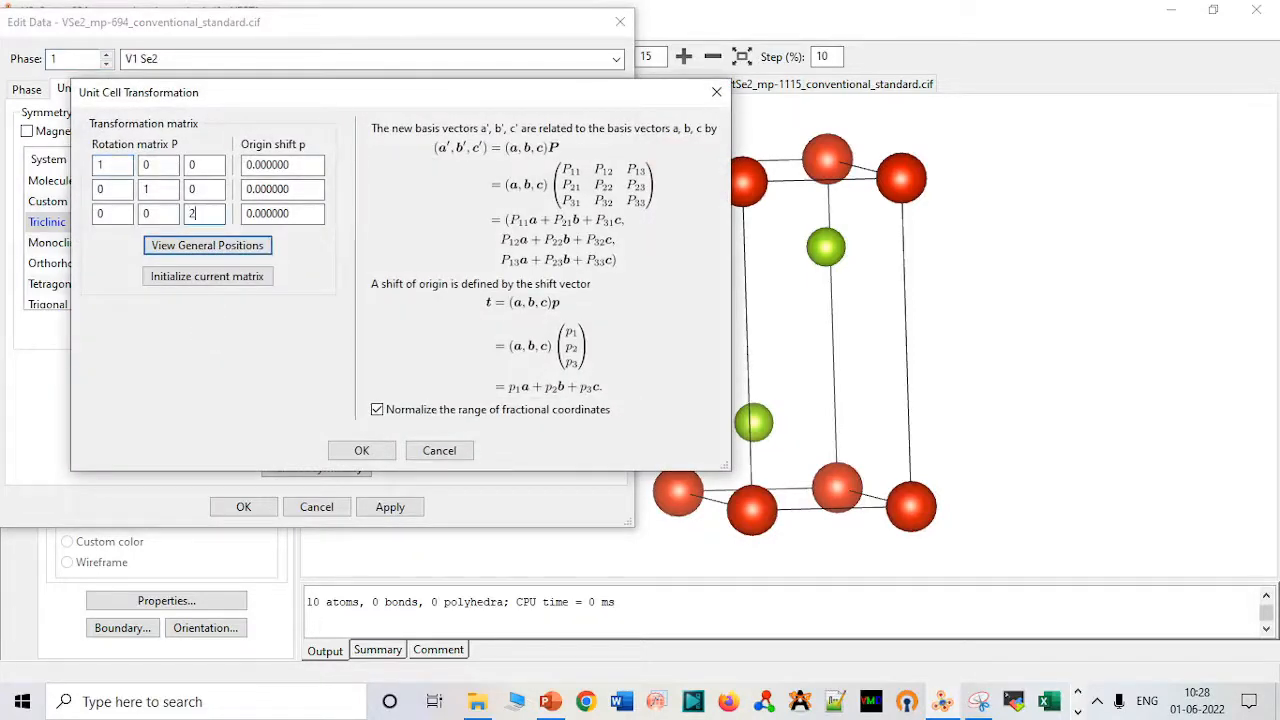
- Accept the cell volume change for VSe2, add atoms found in the new unit cell as new sites, and apply it
left_click(372, 453)
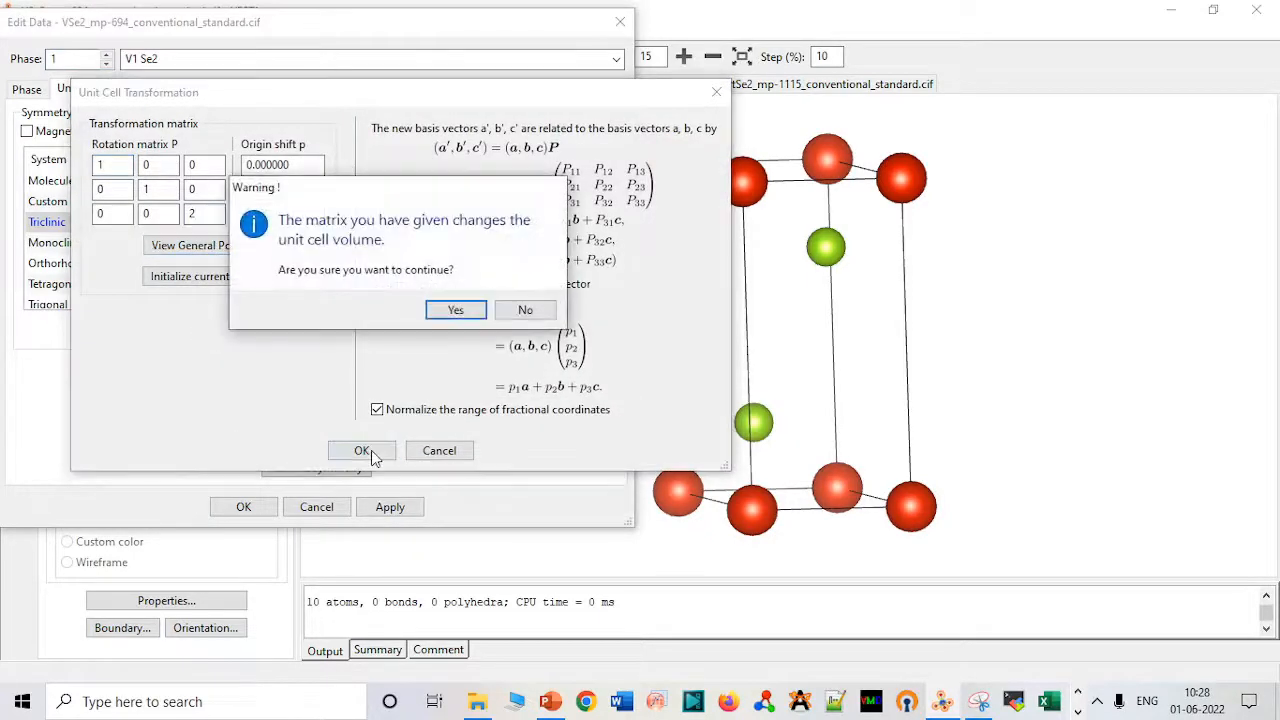
left_click(474, 311)
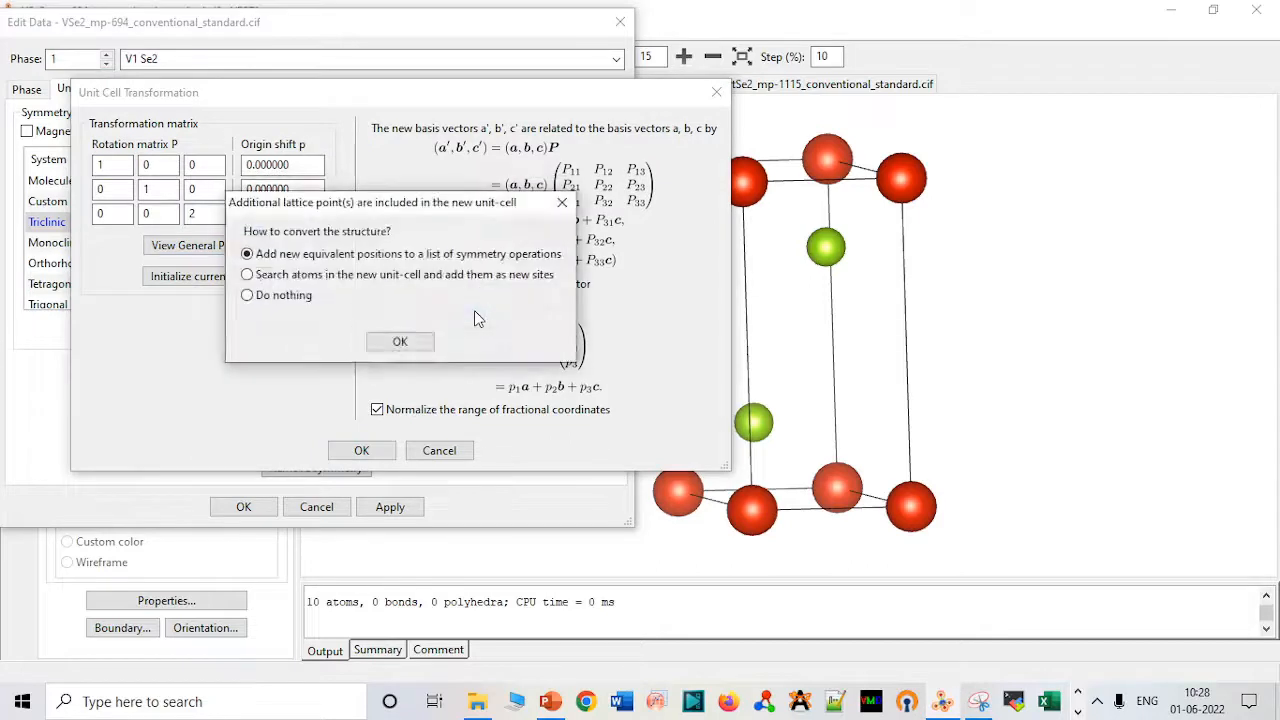
left_click(370, 276)
left_click(402, 343)
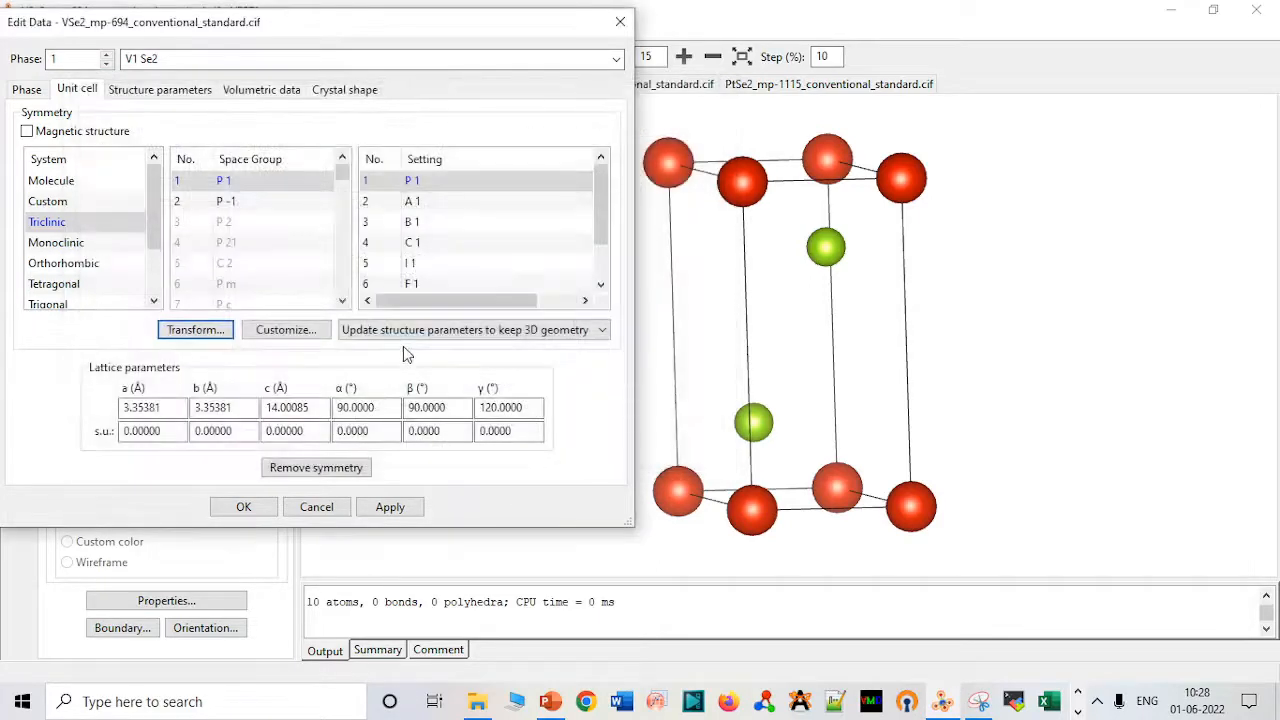
left_click(411, 512)
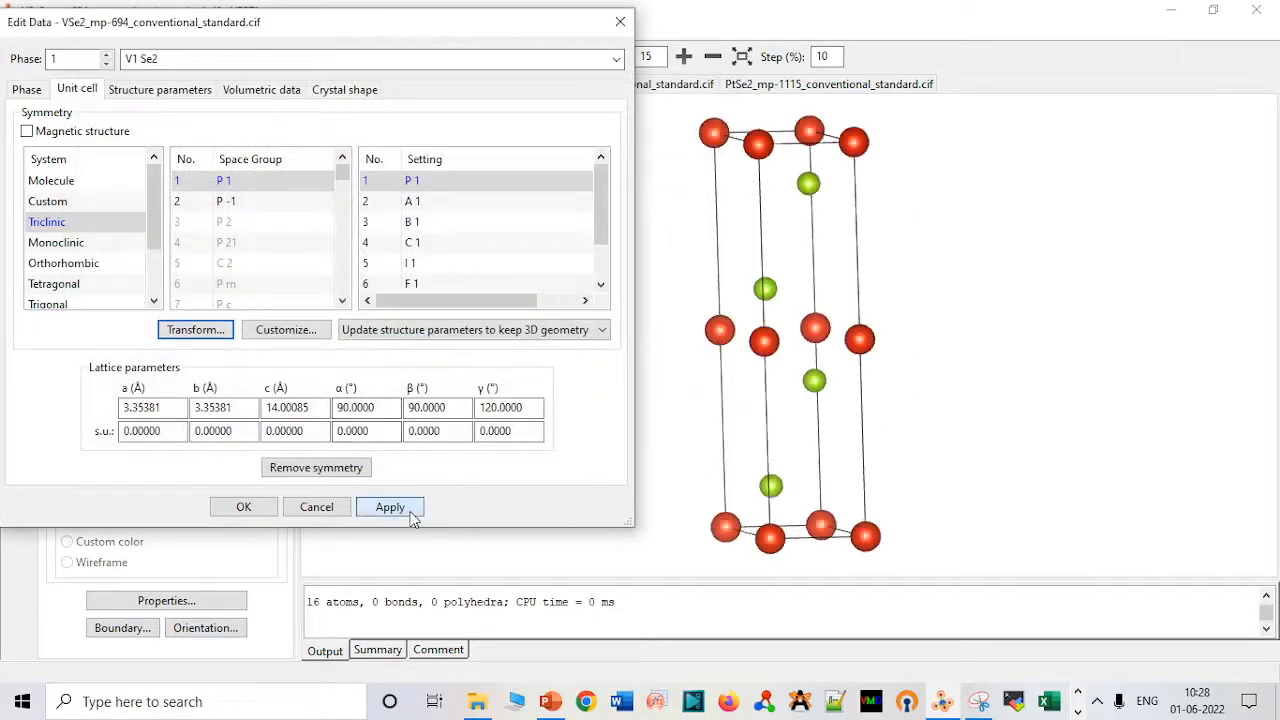
left_click(252, 510)
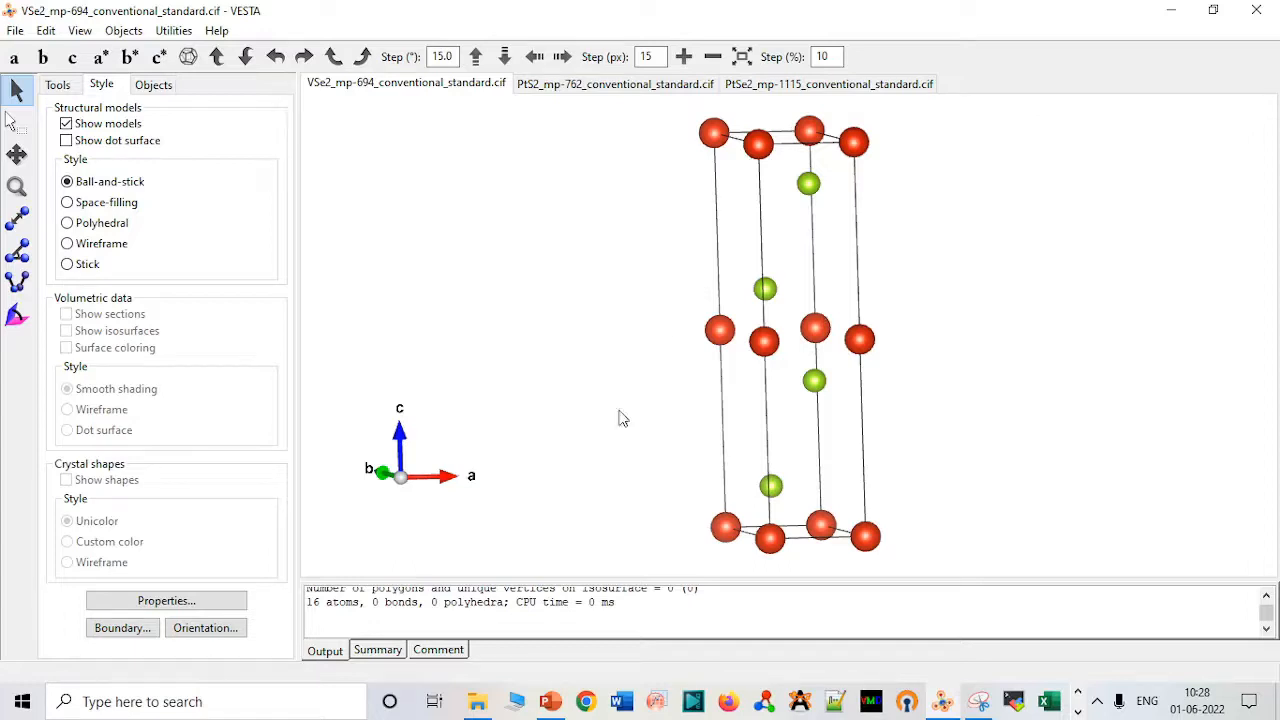
- Open VS2_mp-557523_conventional_standard from the VS2 folder in VESTA and rotate the structure to view it from the side
mouse_move(478, 702)
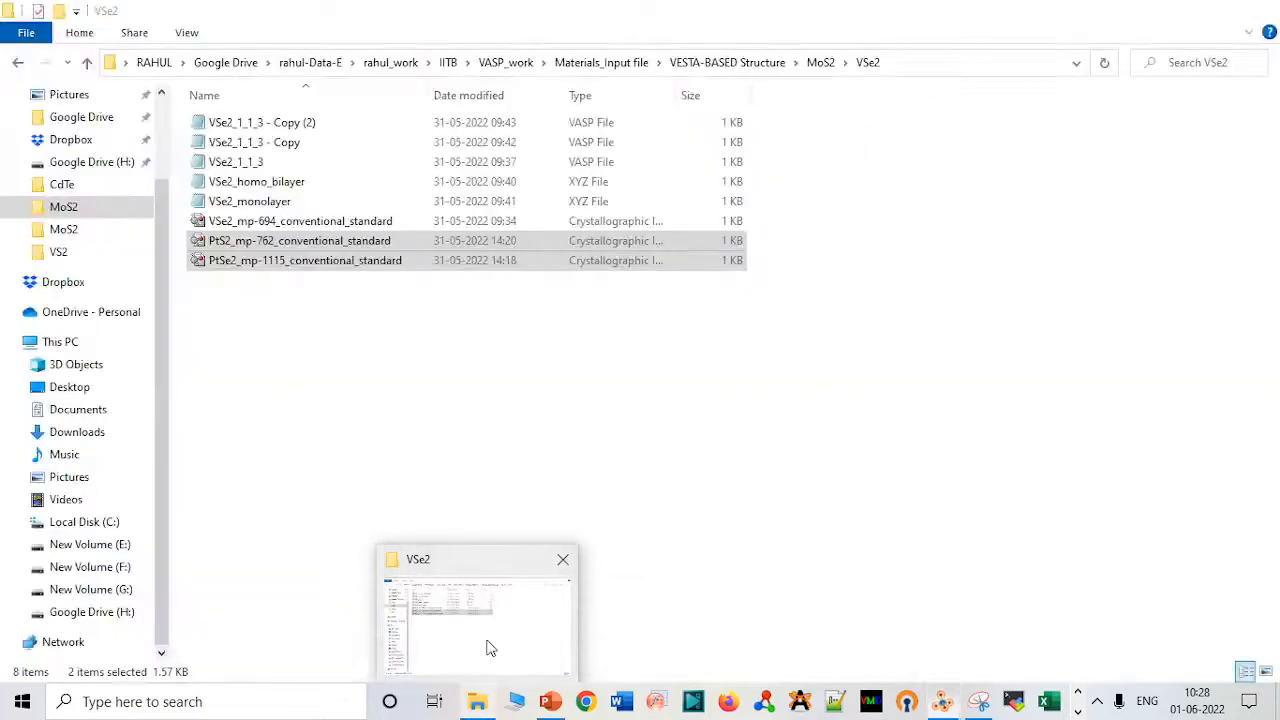
left_click(490, 648)
left_click(820, 62)
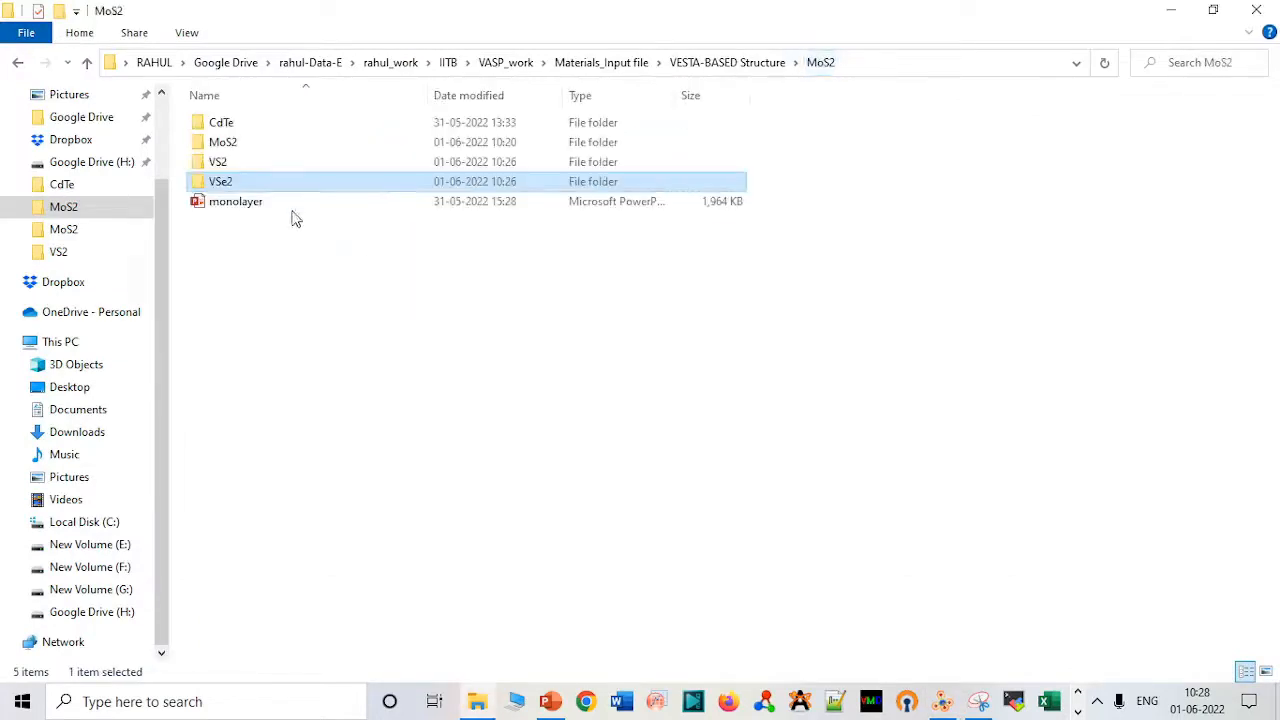
double_click(286, 162)
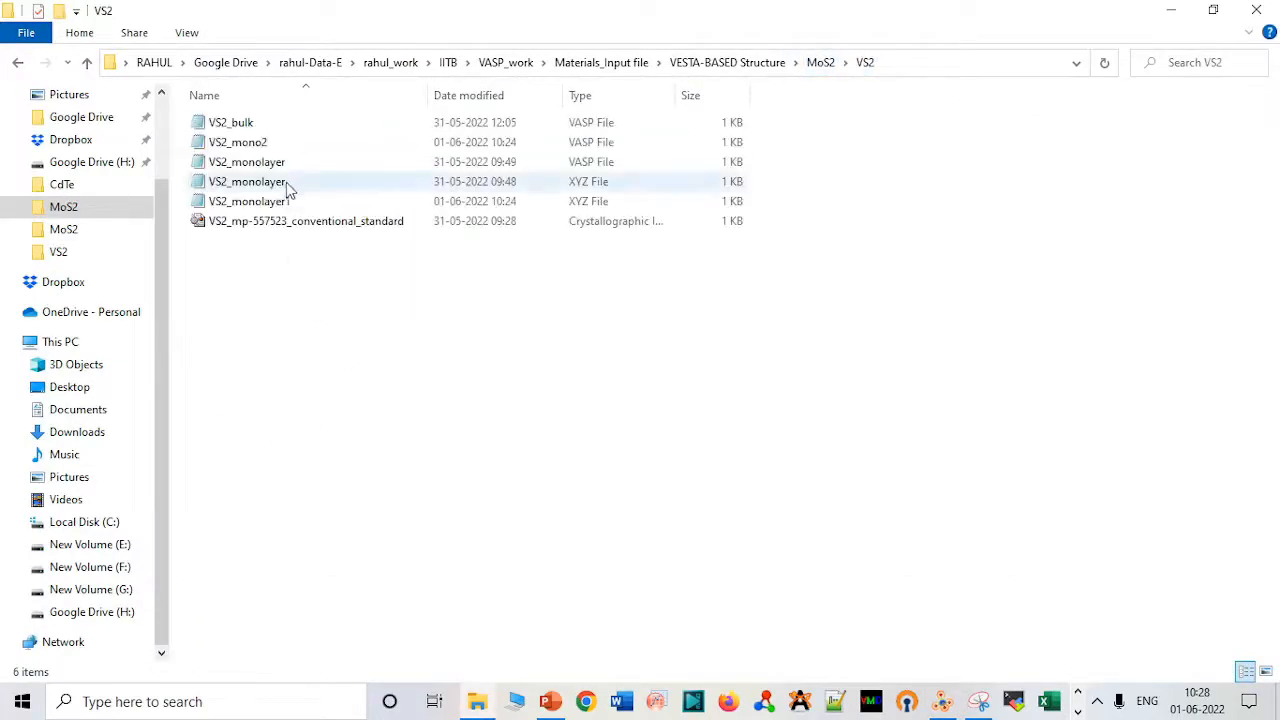
left_click(313, 228)
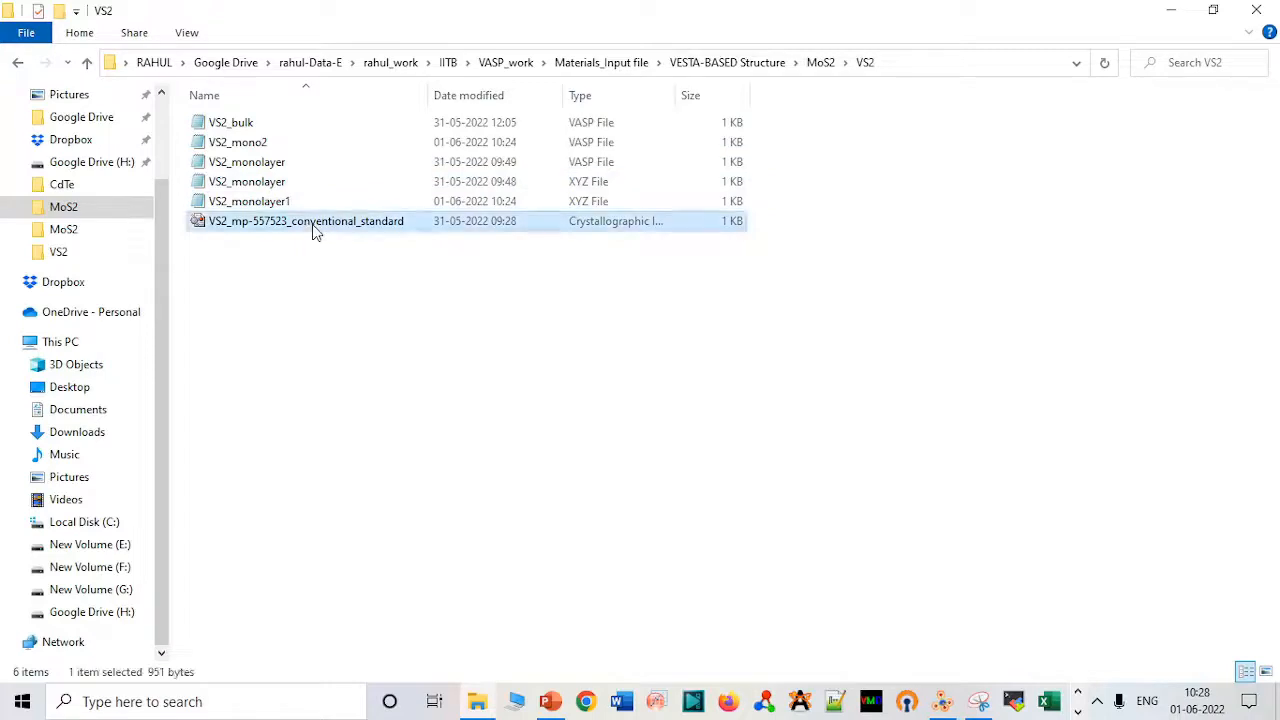
left_click_drag(313, 230, 988, 329)
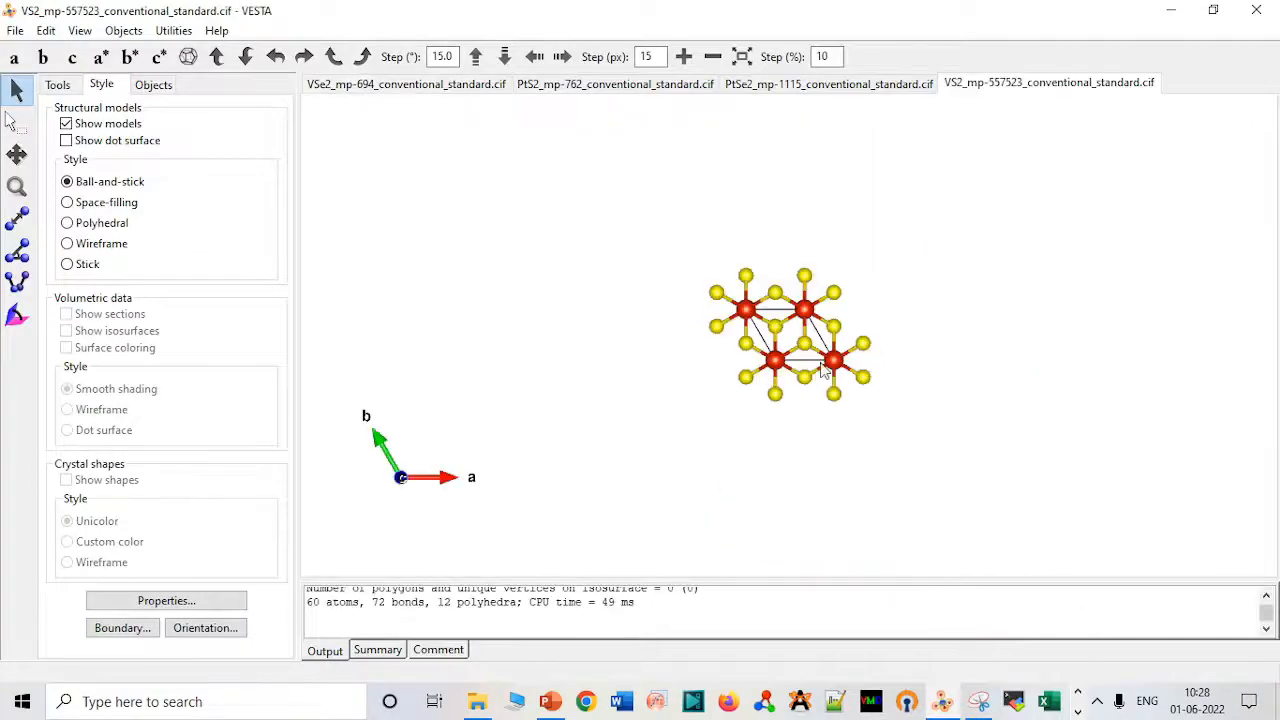
left_click_drag(824, 370, 817, 188)
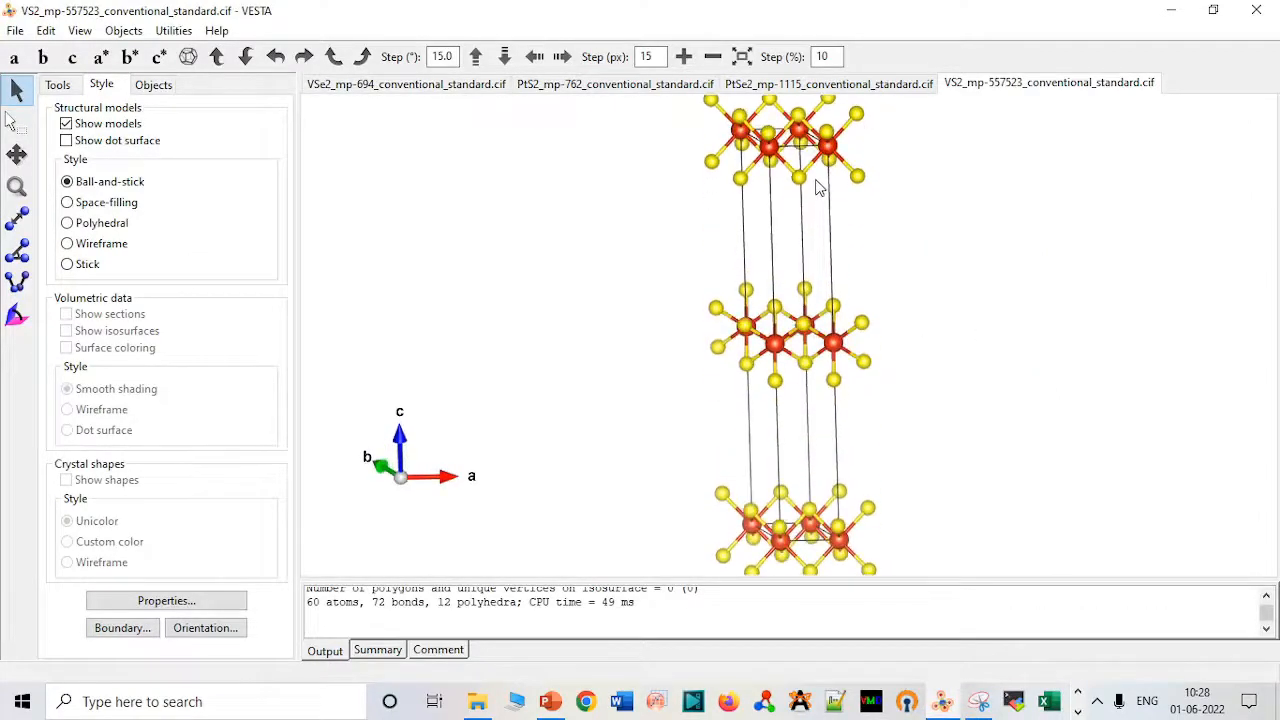
- Delete the V–S bond definition from the VS2_mp-557523 structure, apply it and slightly rotate the bare unit cell
left_click(46, 30)
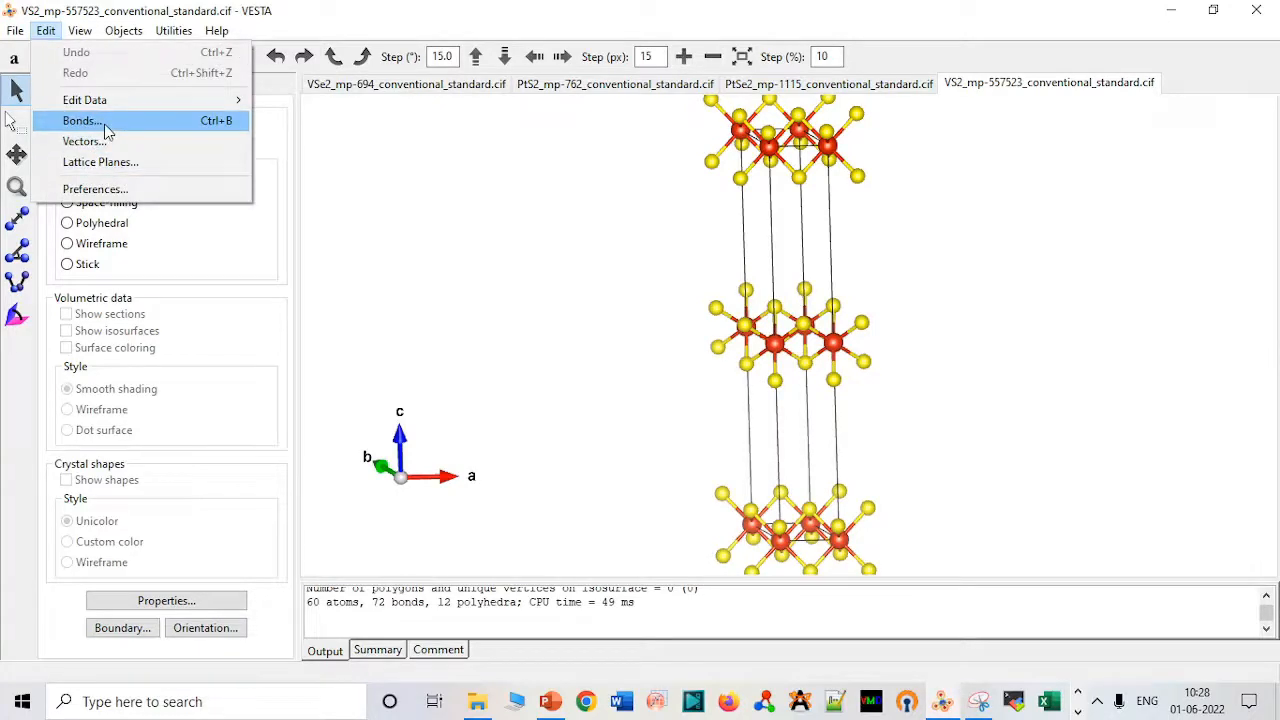
left_click(213, 122)
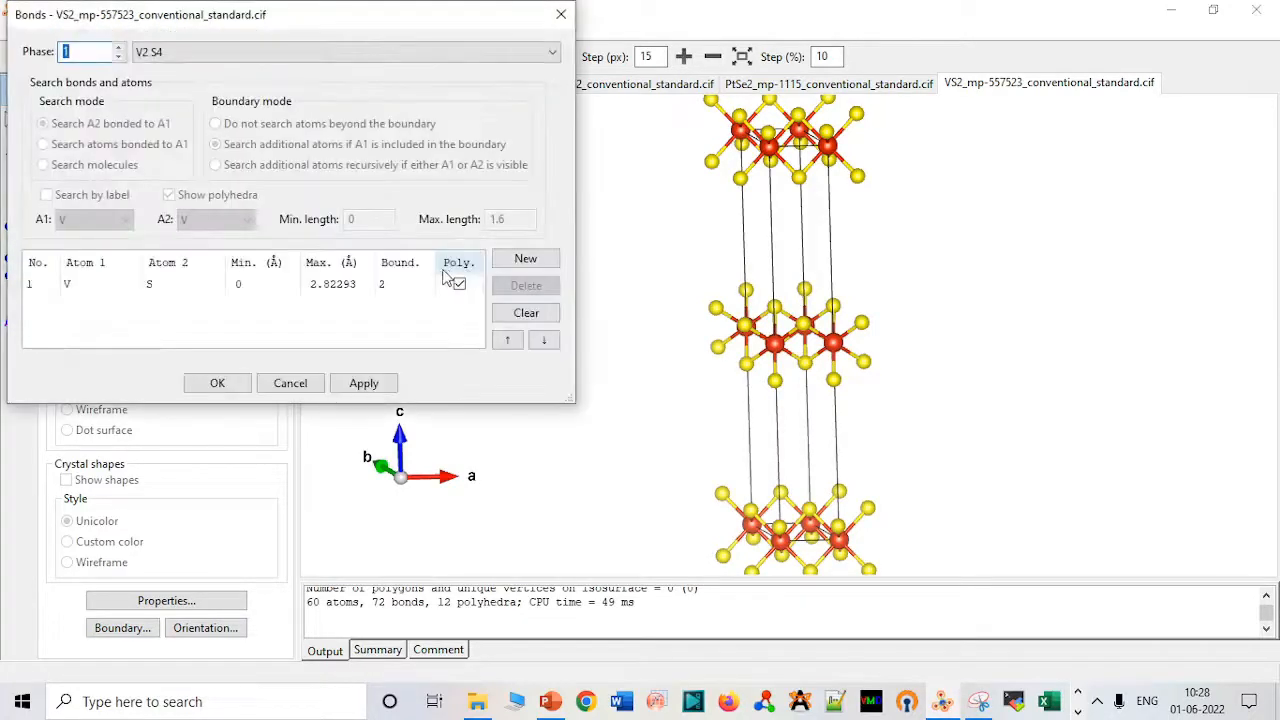
left_click(448, 286)
left_click(527, 286)
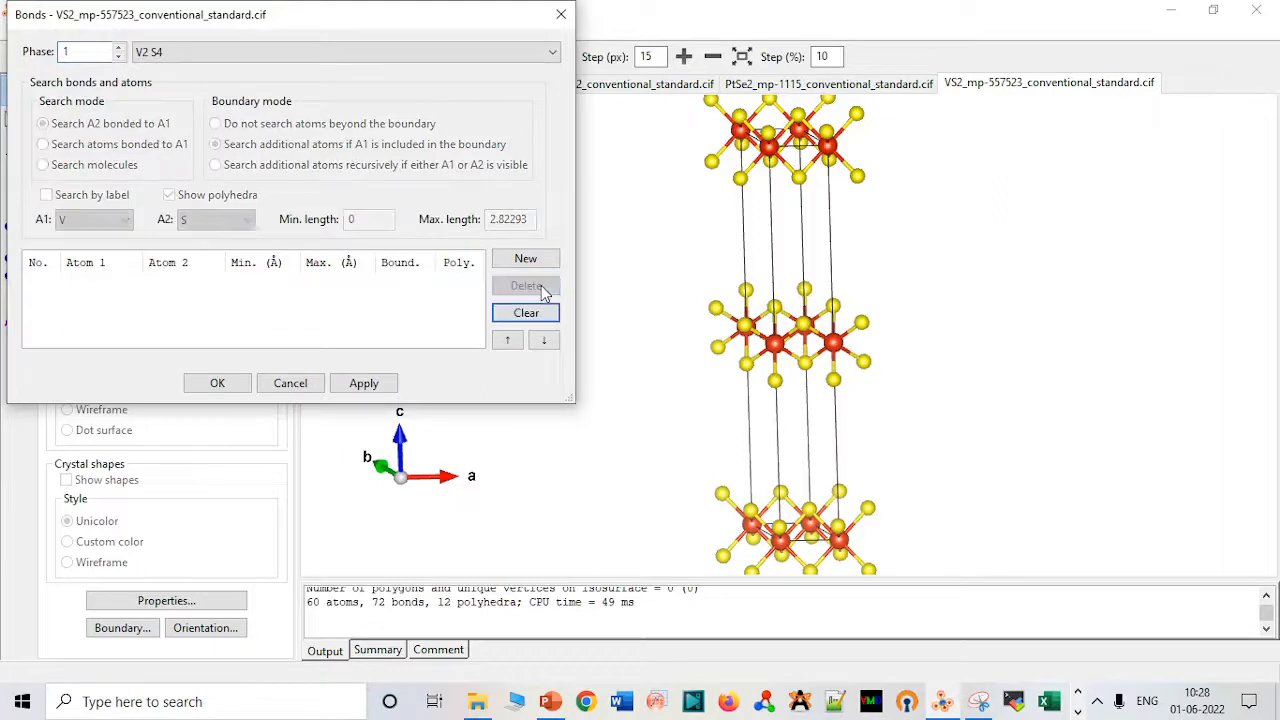
left_click(360, 383)
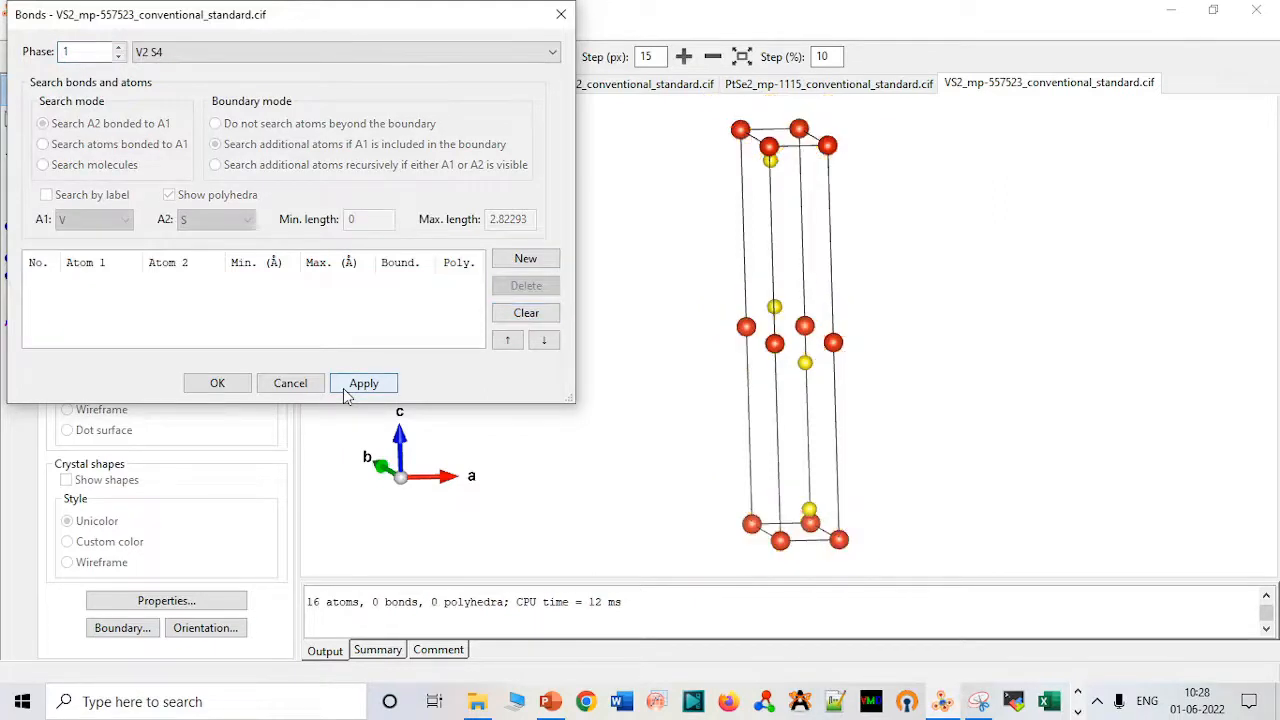
left_click(217, 383)
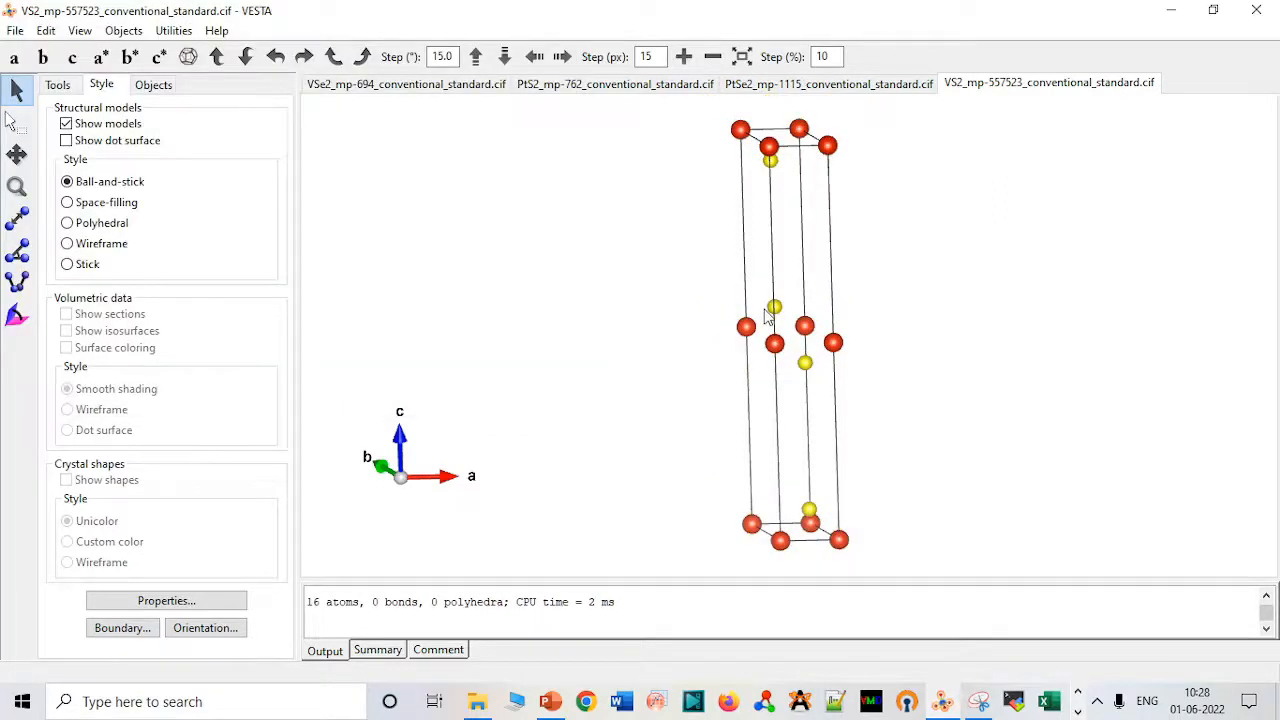
left_click_drag(767, 316, 737, 292)
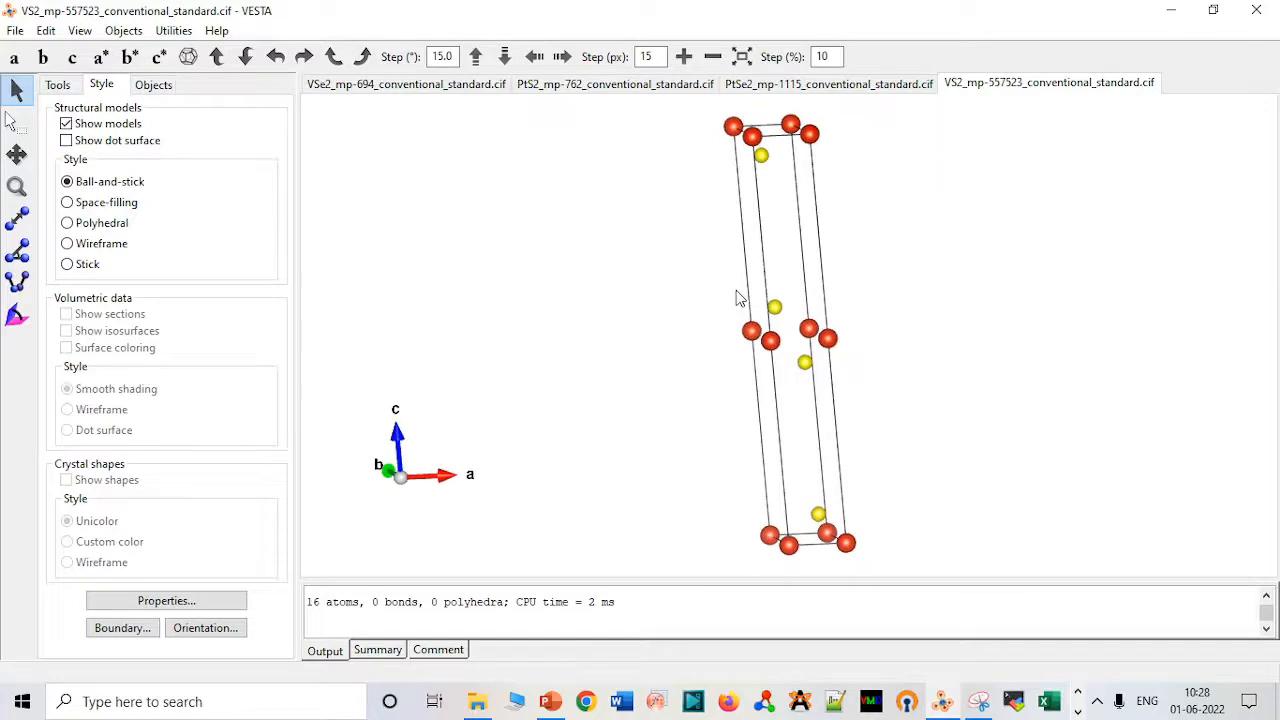
- Compare the atom positions in the doubled VSe2 cell with those in the VS2_mp-557523 cell
left_click(437, 85)
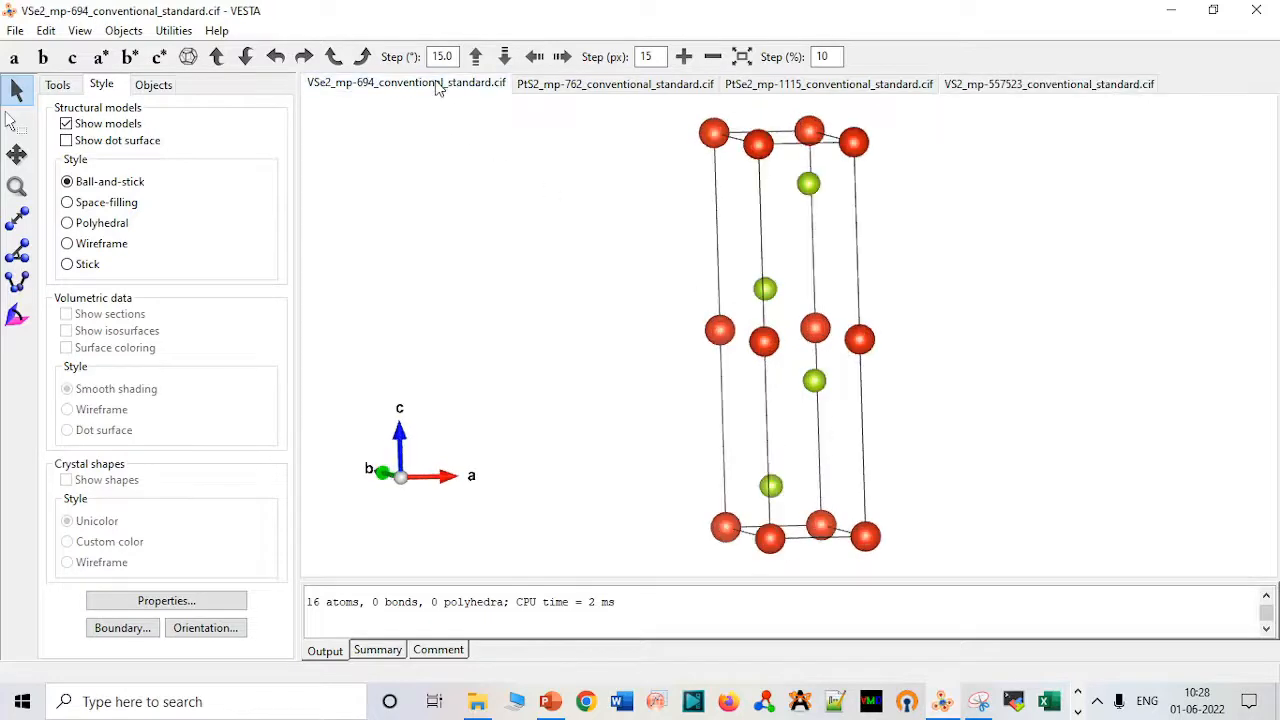
left_click(1059, 86)
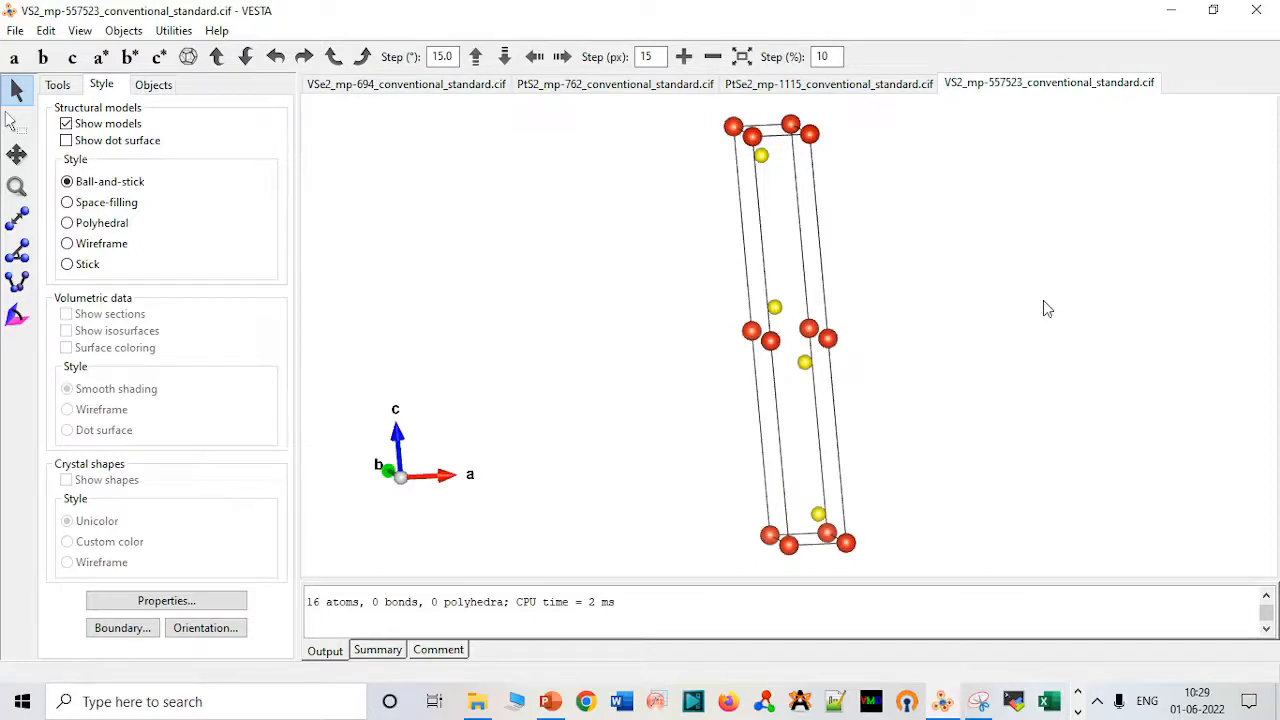
left_click(423, 87)
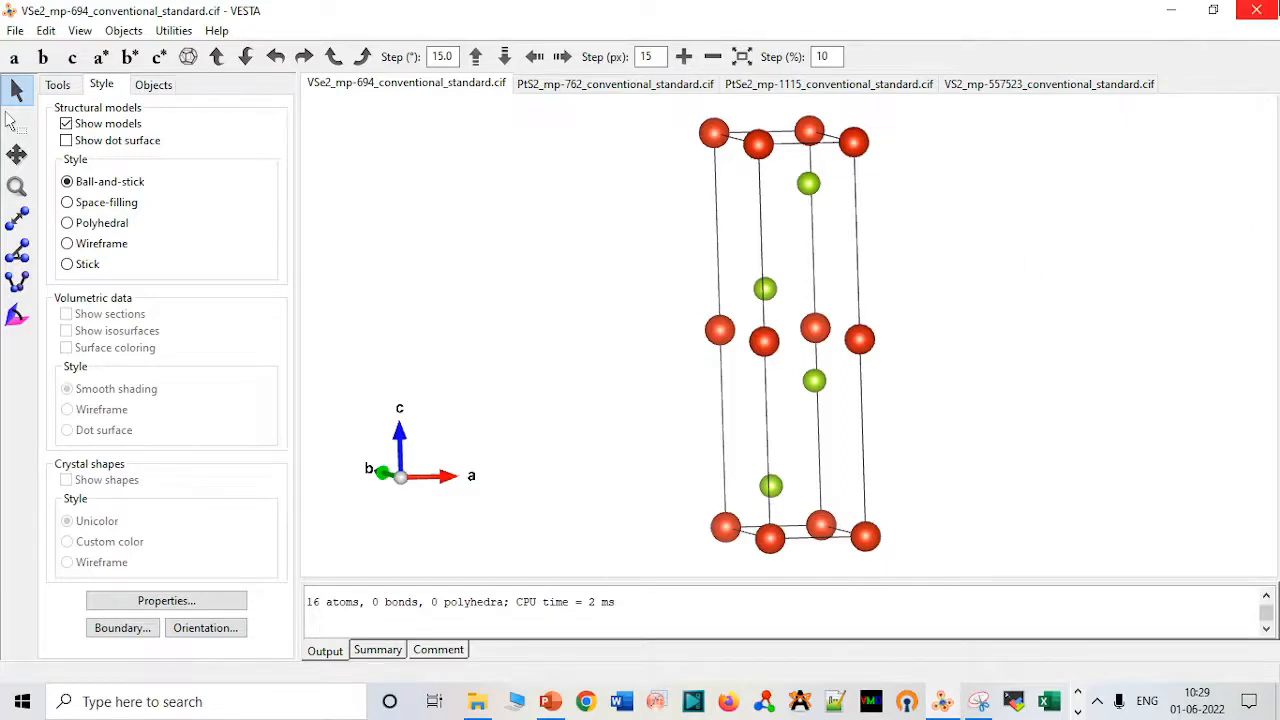
- Close all open structures in VESTA without saving the changes to VSe2_mp-694 and VS2_mp-557523
left_click(1256, 10)
left_click(781, 364)
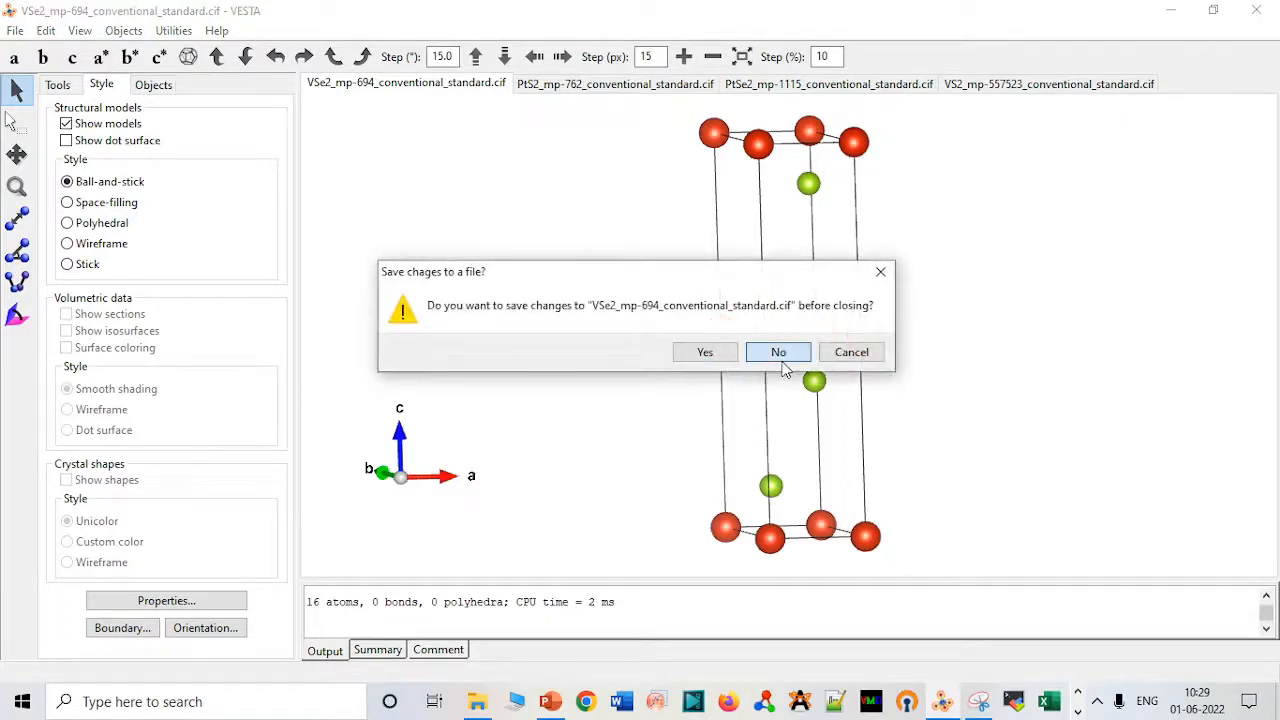
left_click(783, 362)
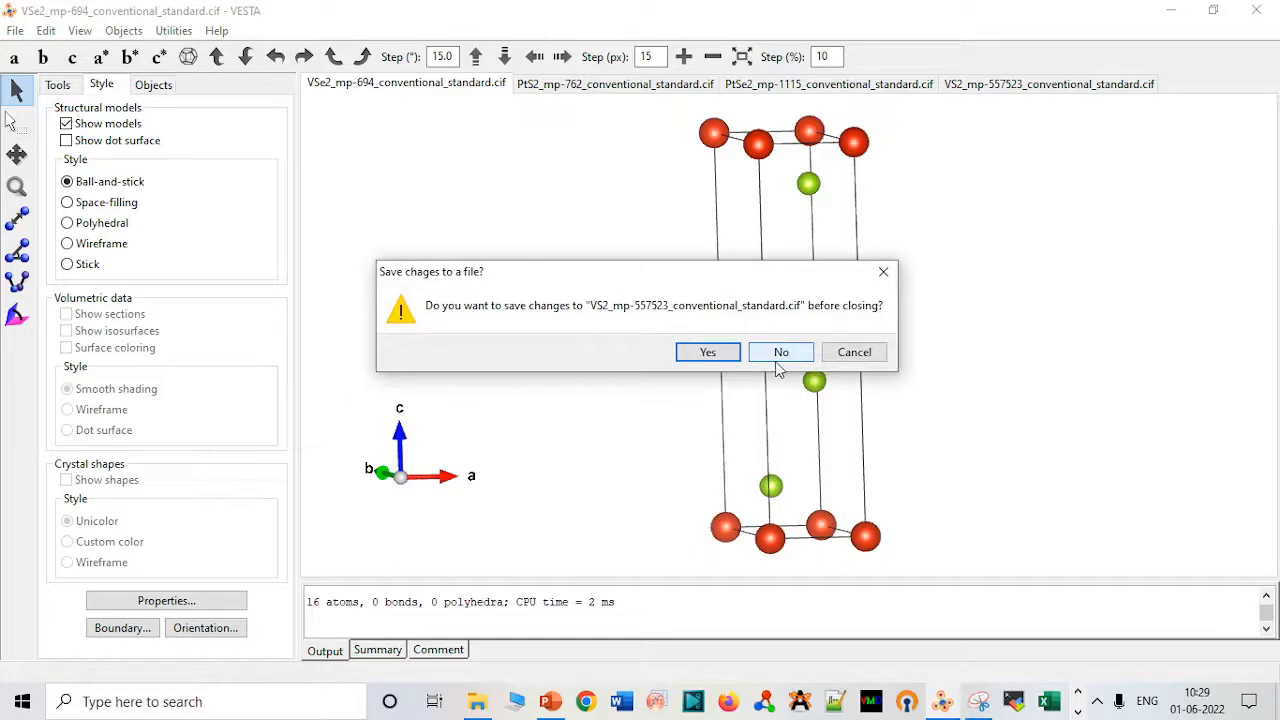
left_click(778, 364)
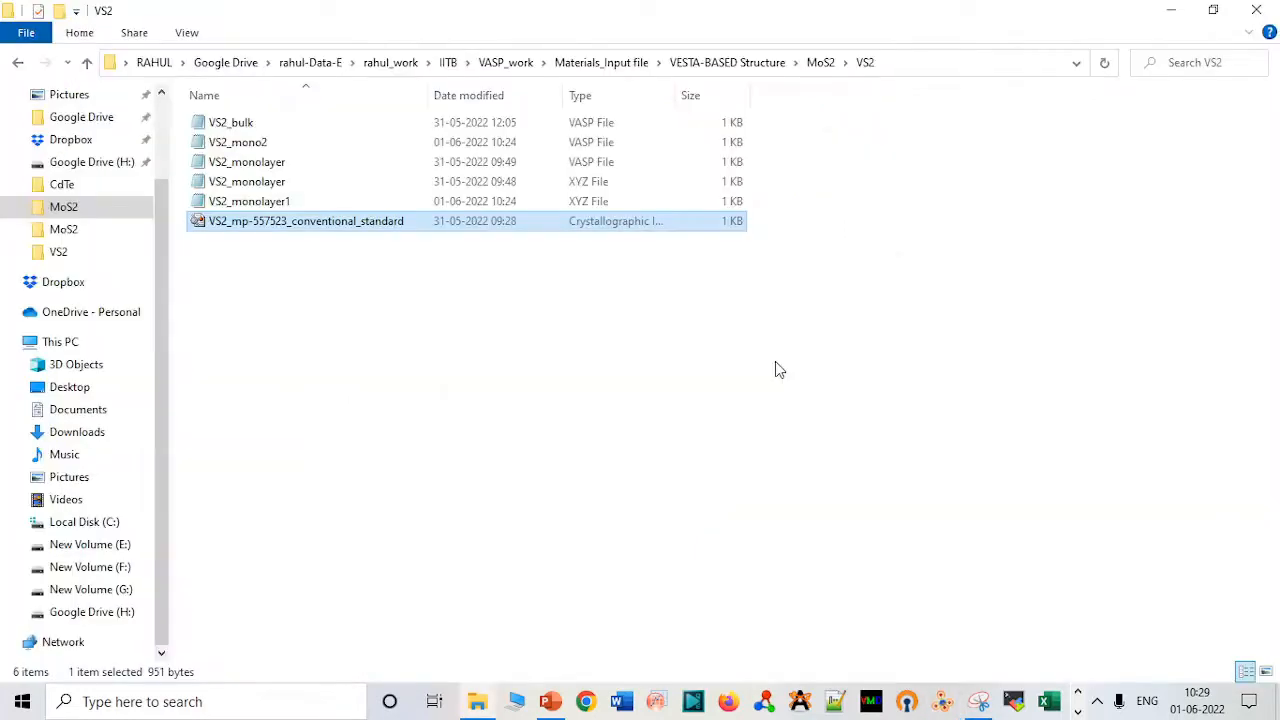
- Open CdTe_mp-406_conventional_standard (1) from the CdTe folder inside MoS2 in VESTA
left_click(820, 63)
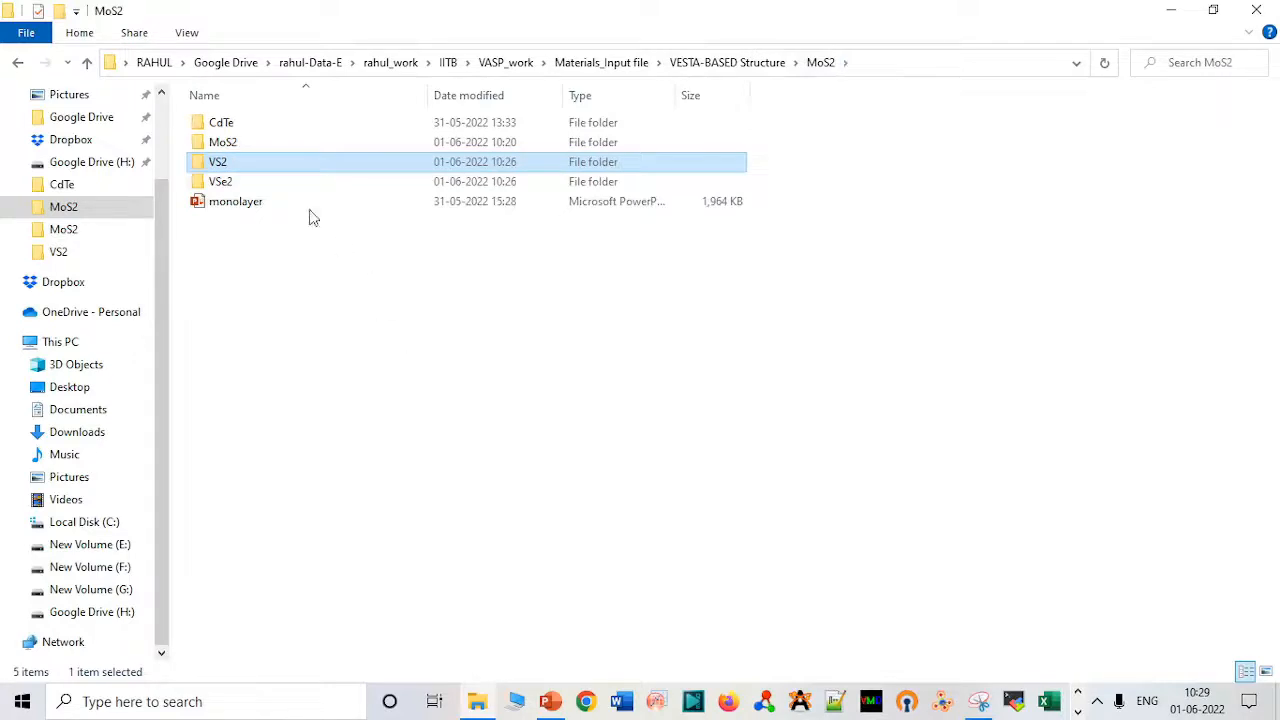
double_click(297, 126)
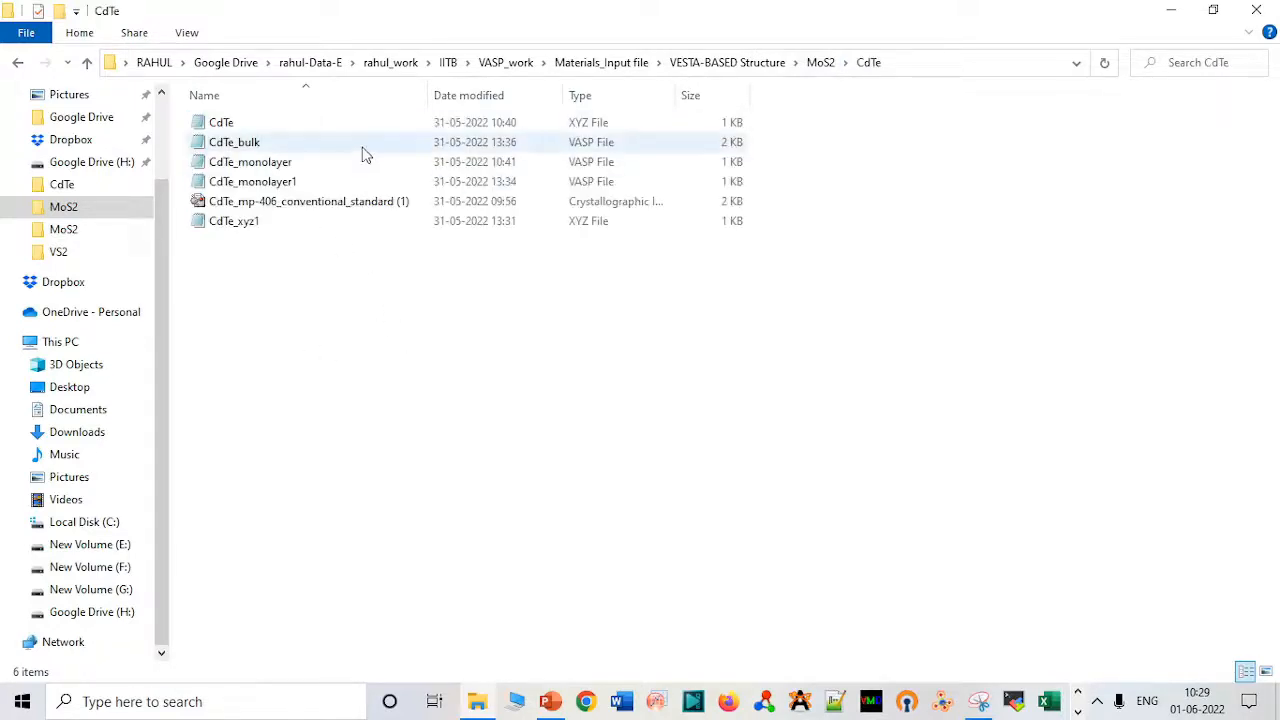
left_click(348, 205)
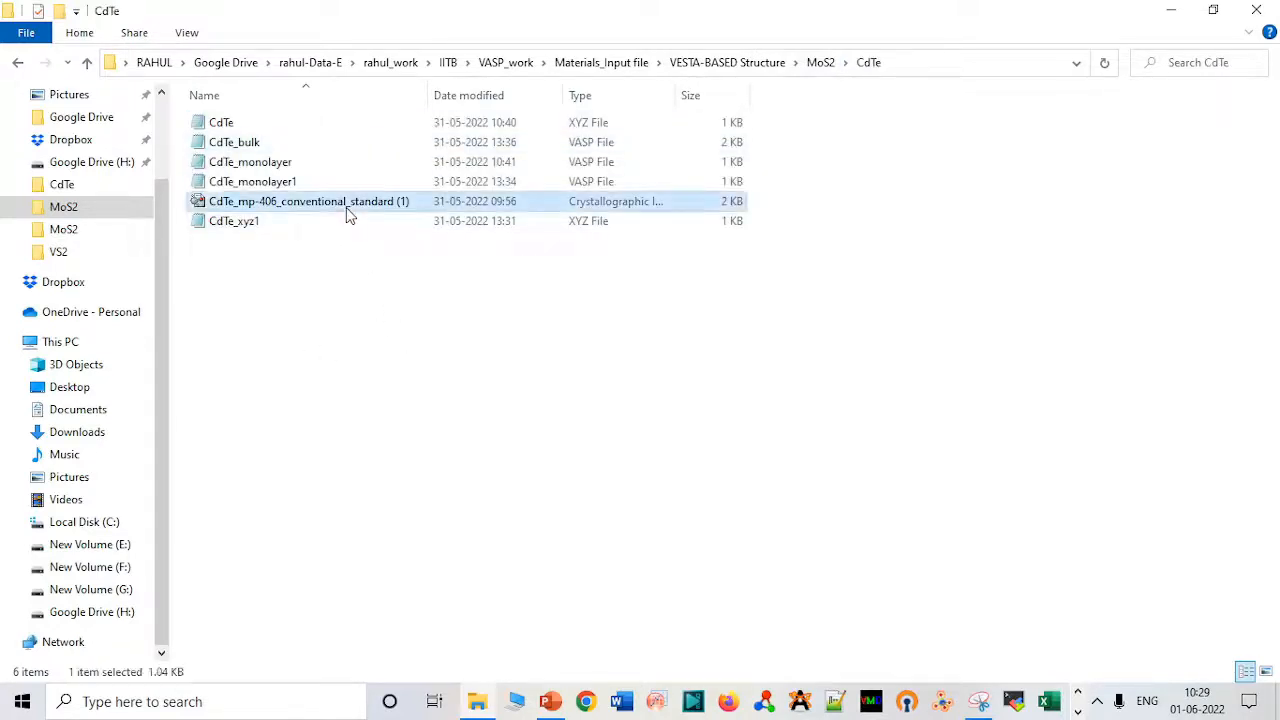
double_click(348, 205)
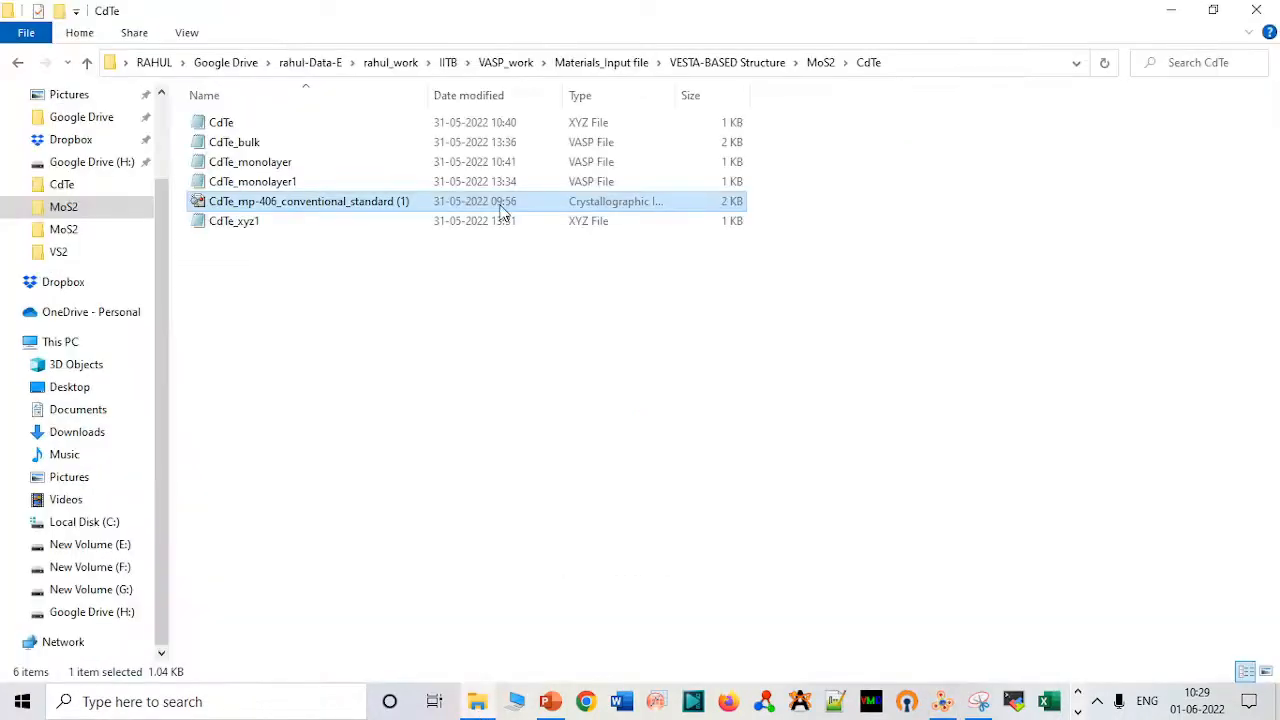
left_click_drag(503, 213, 937, 420)
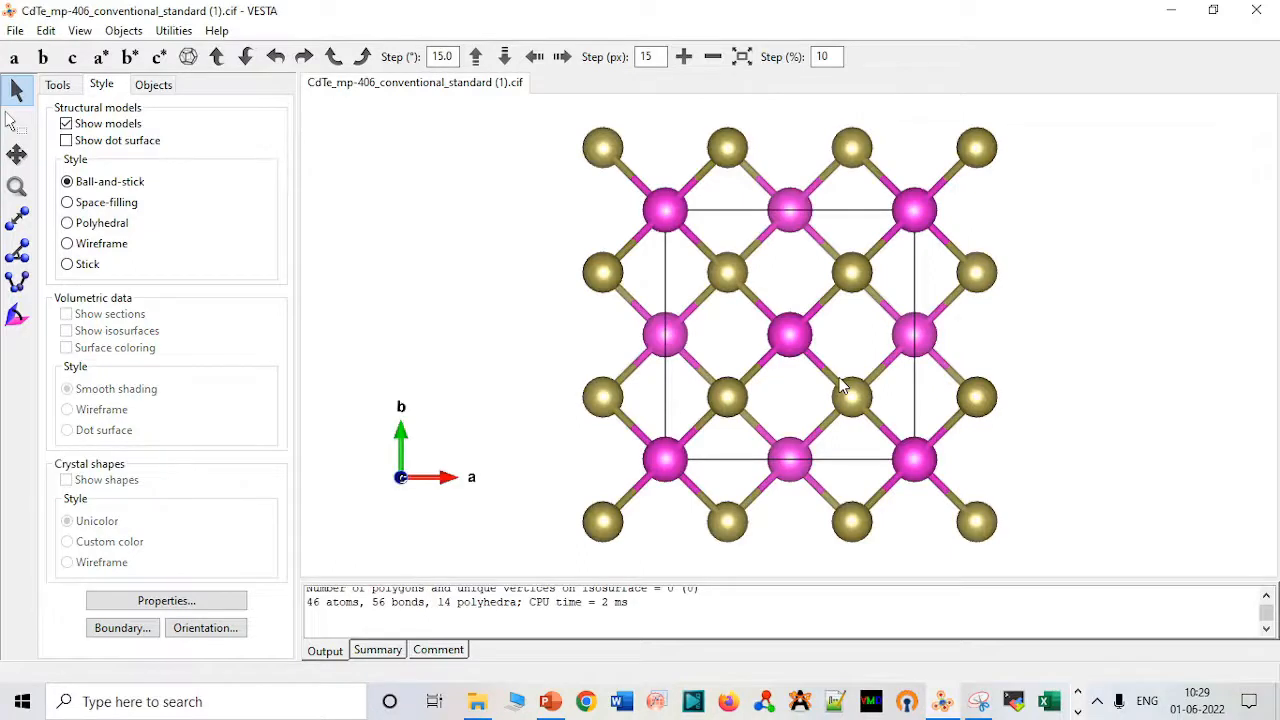
left_click(46, 30)
mouse_move(103, 102)
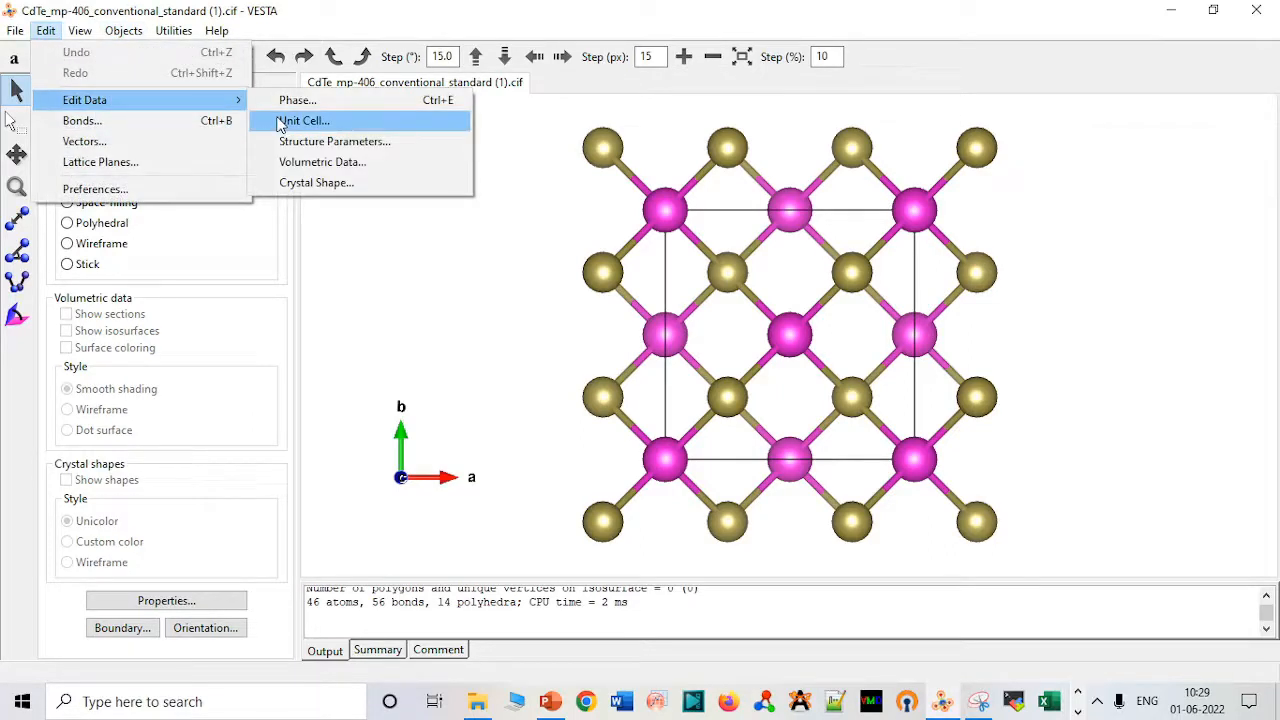
left_click(203, 141)
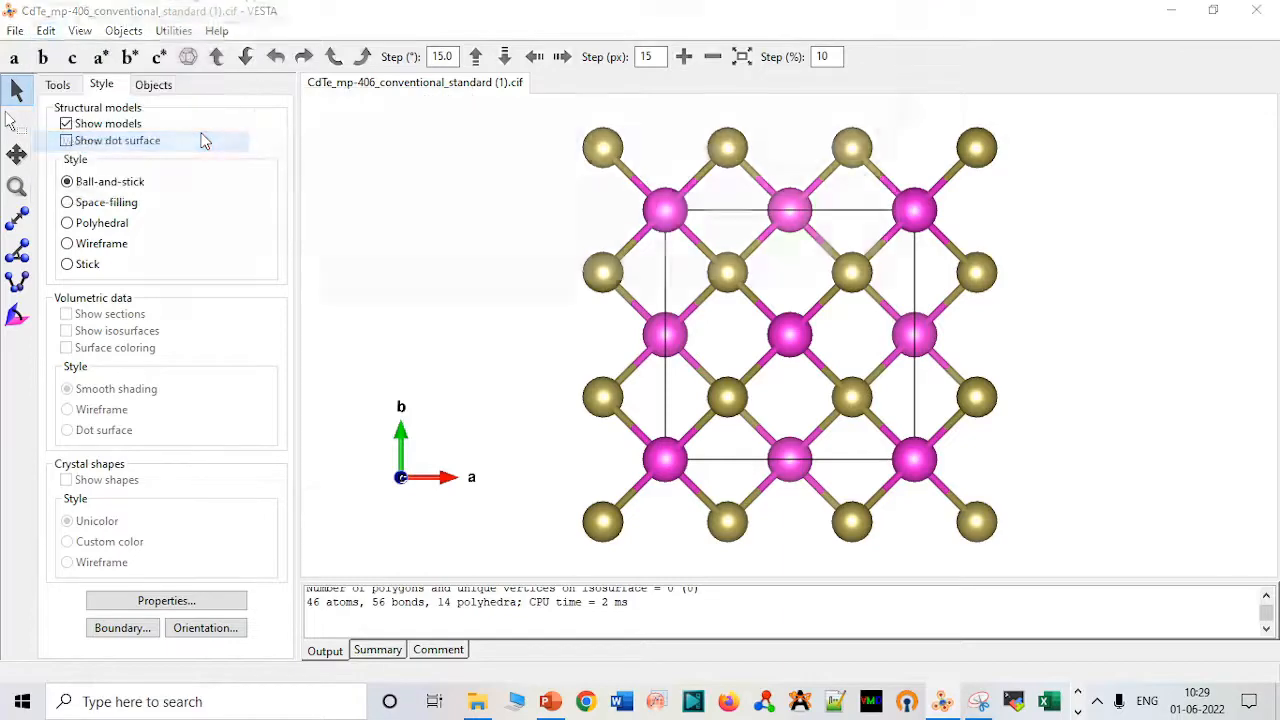
left_click(908, 16)
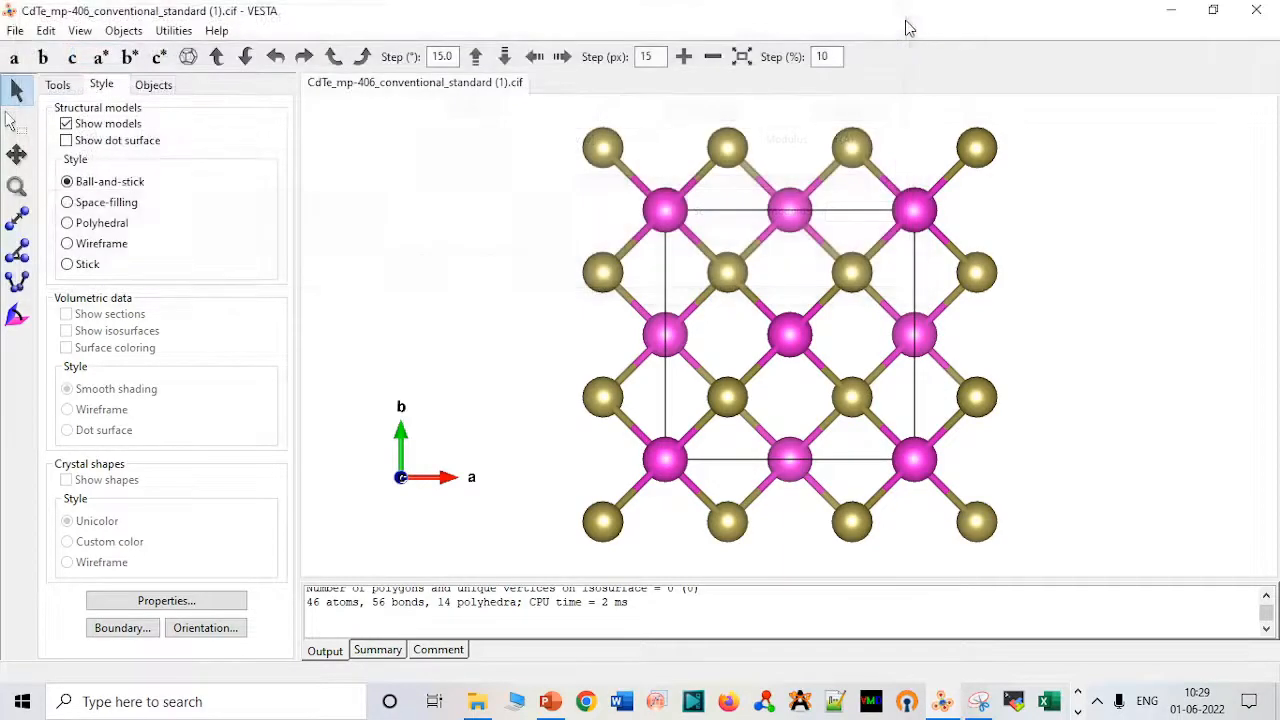
- Delete the Cd–Te bond definition, apply it, and rotate the bare CdTe cell to a side view with c pointing up
left_click(46, 30)
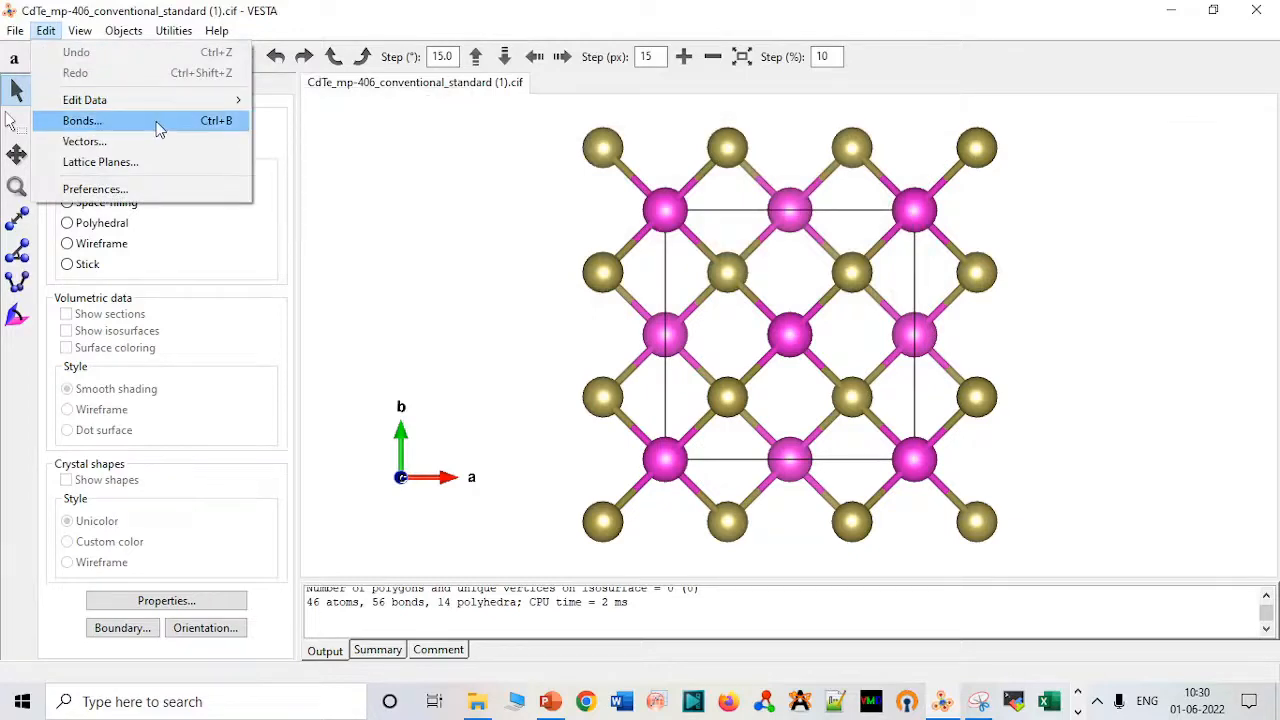
left_click(158, 121)
left_click(352, 287)
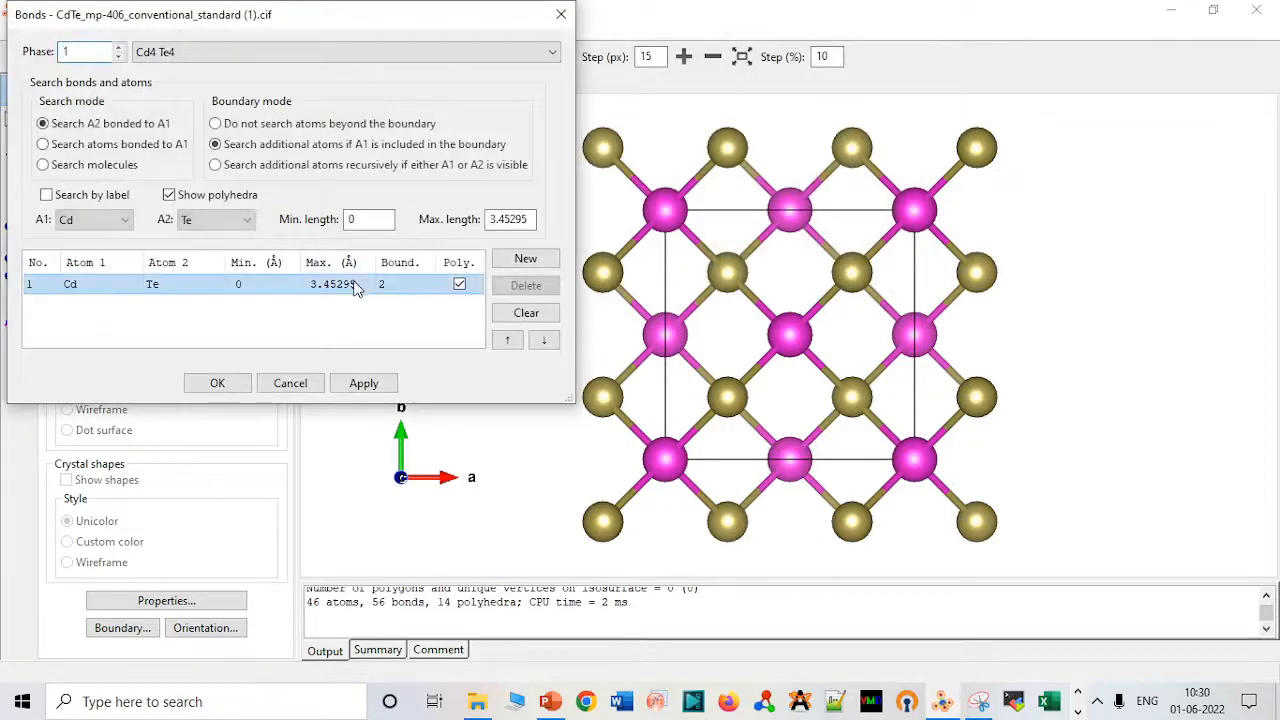
left_click(530, 287)
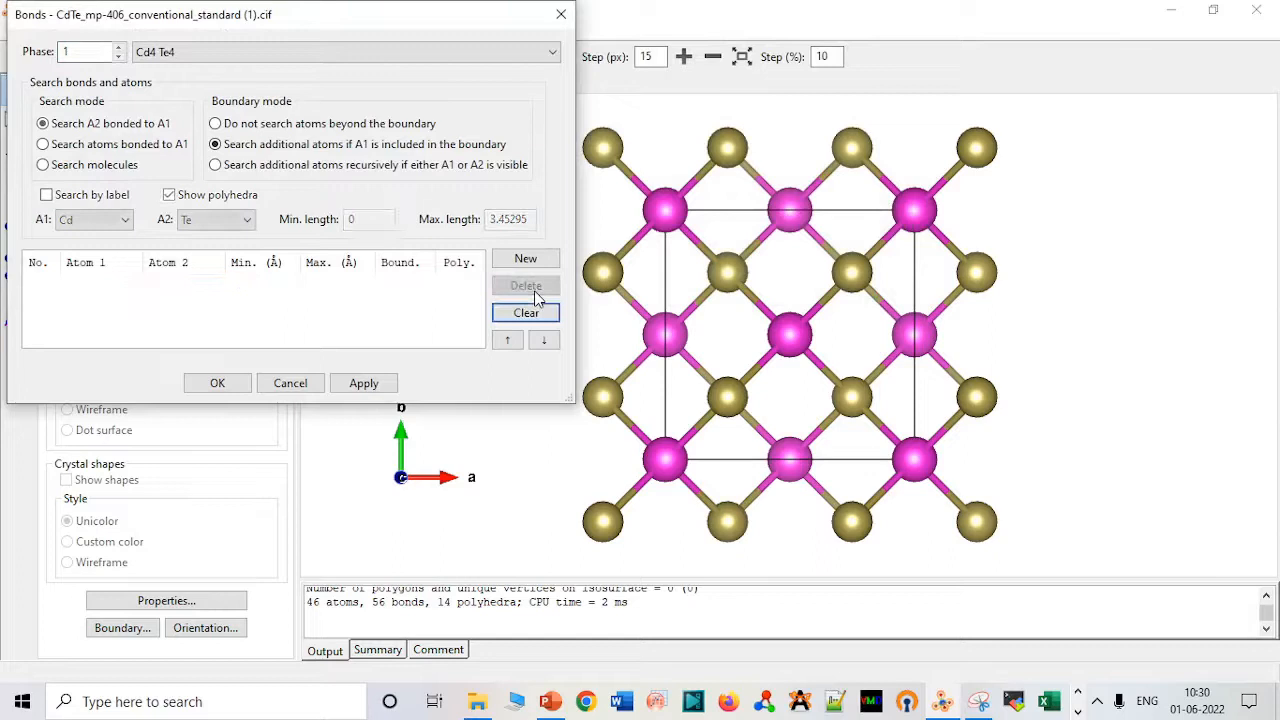
left_click(365, 383)
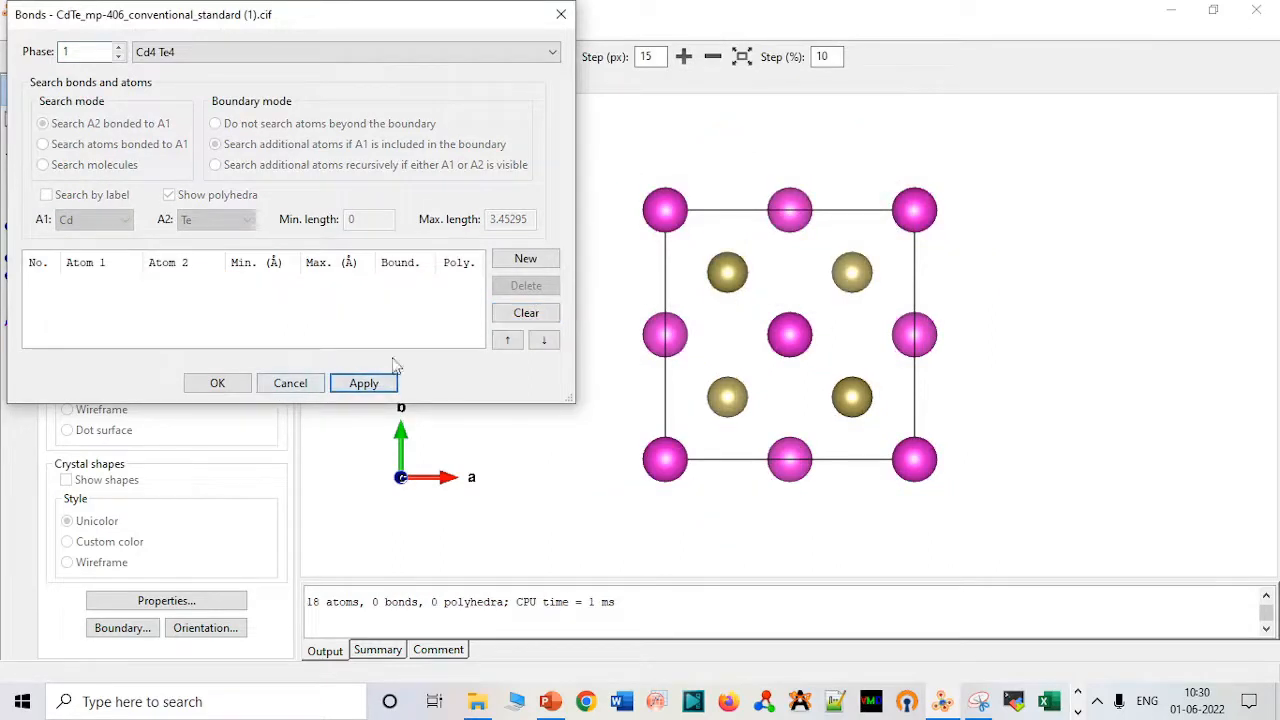
left_click(561, 14)
left_click_drag(596, 283, 602, 120)
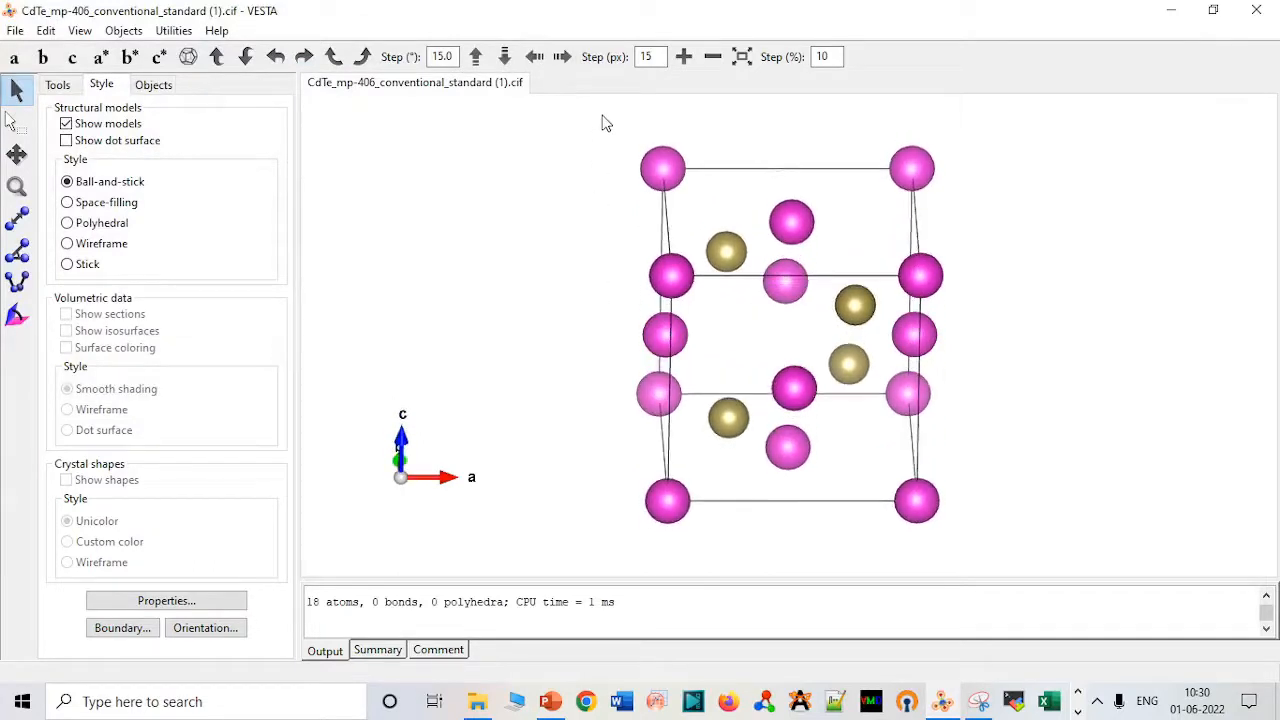
left_click_drag(576, 316, 572, 251)
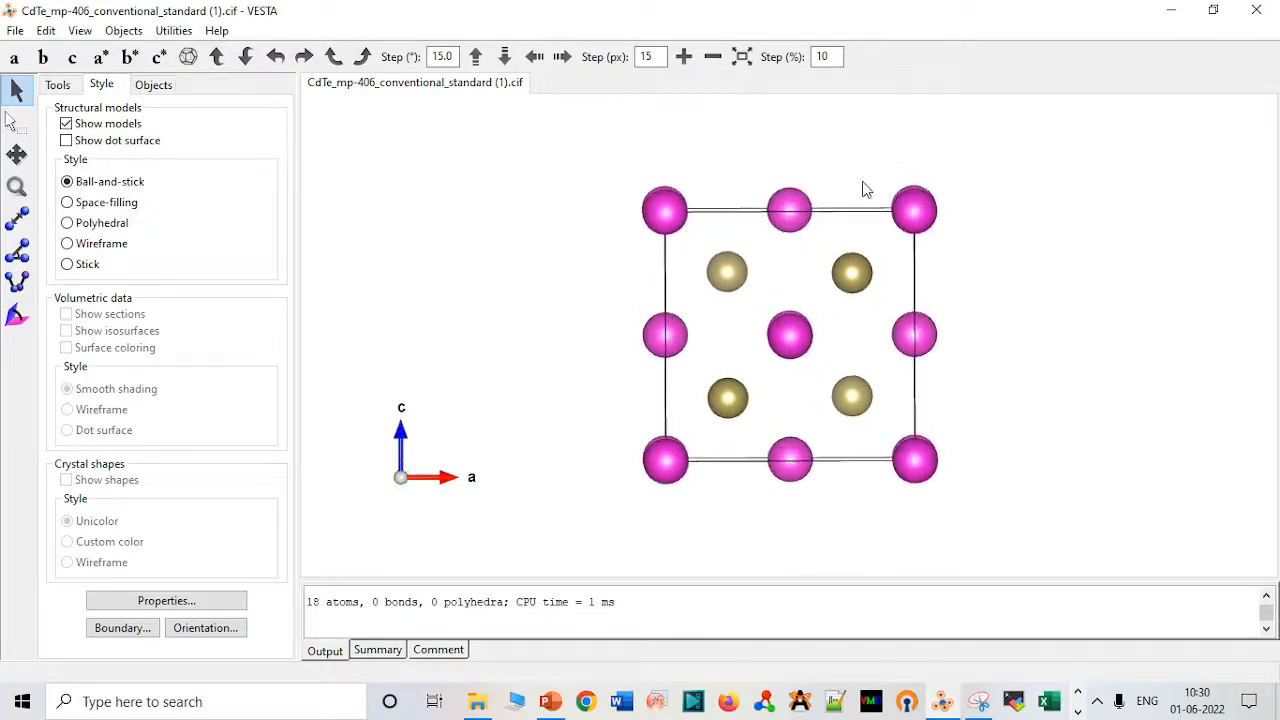
- Transform the CdTe unit cell with a rotation matrix that doubles it along c, setting the last diagonal element to 2
left_click(56, 34)
mouse_move(97, 100)
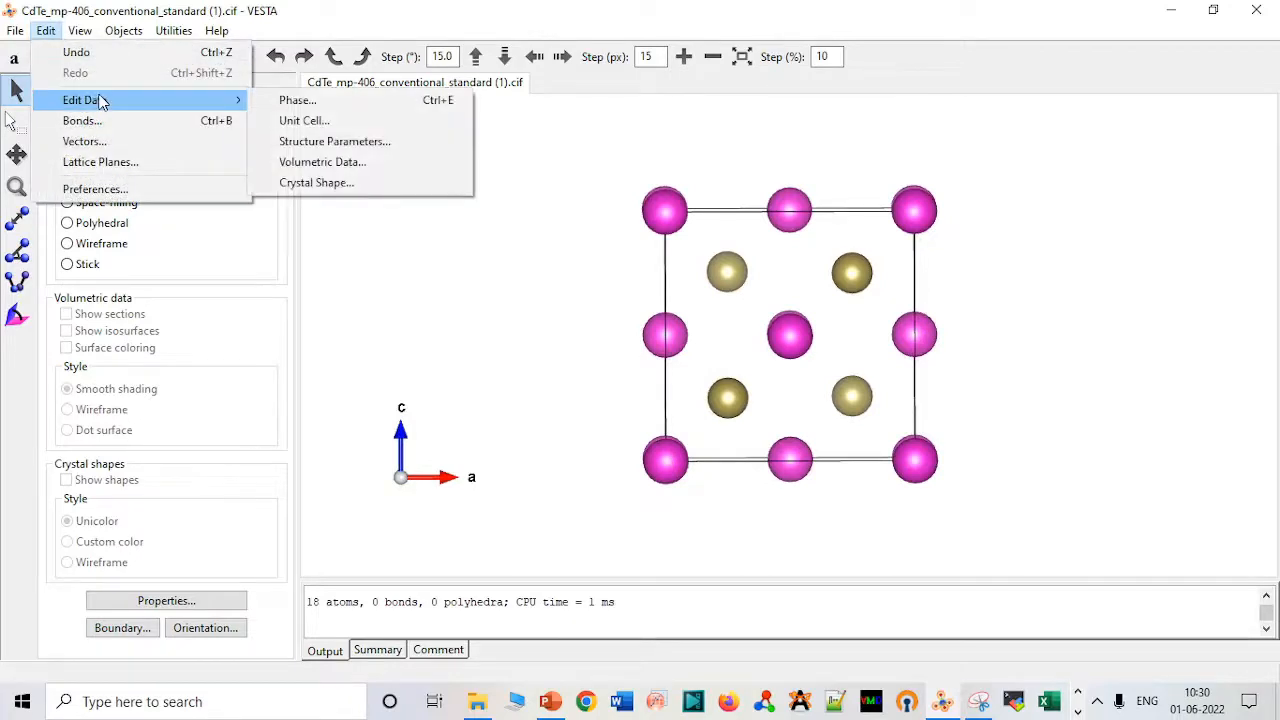
left_click(321, 122)
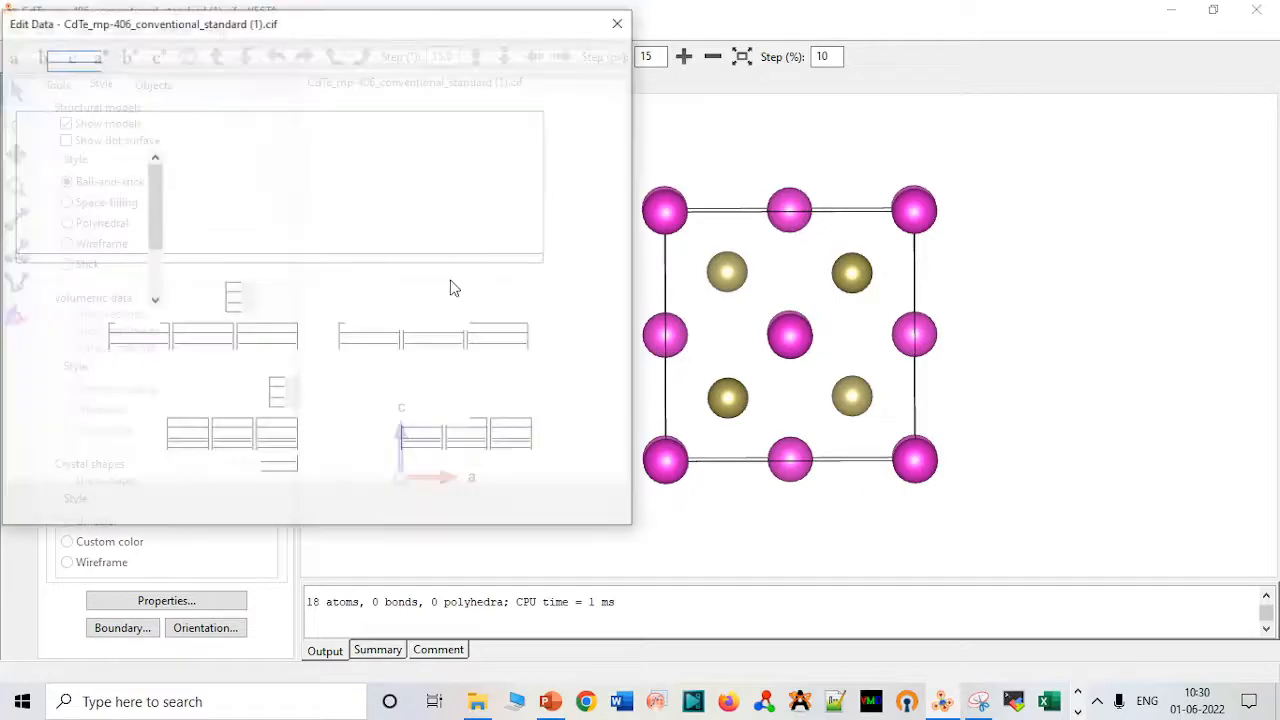
left_click(195, 330)
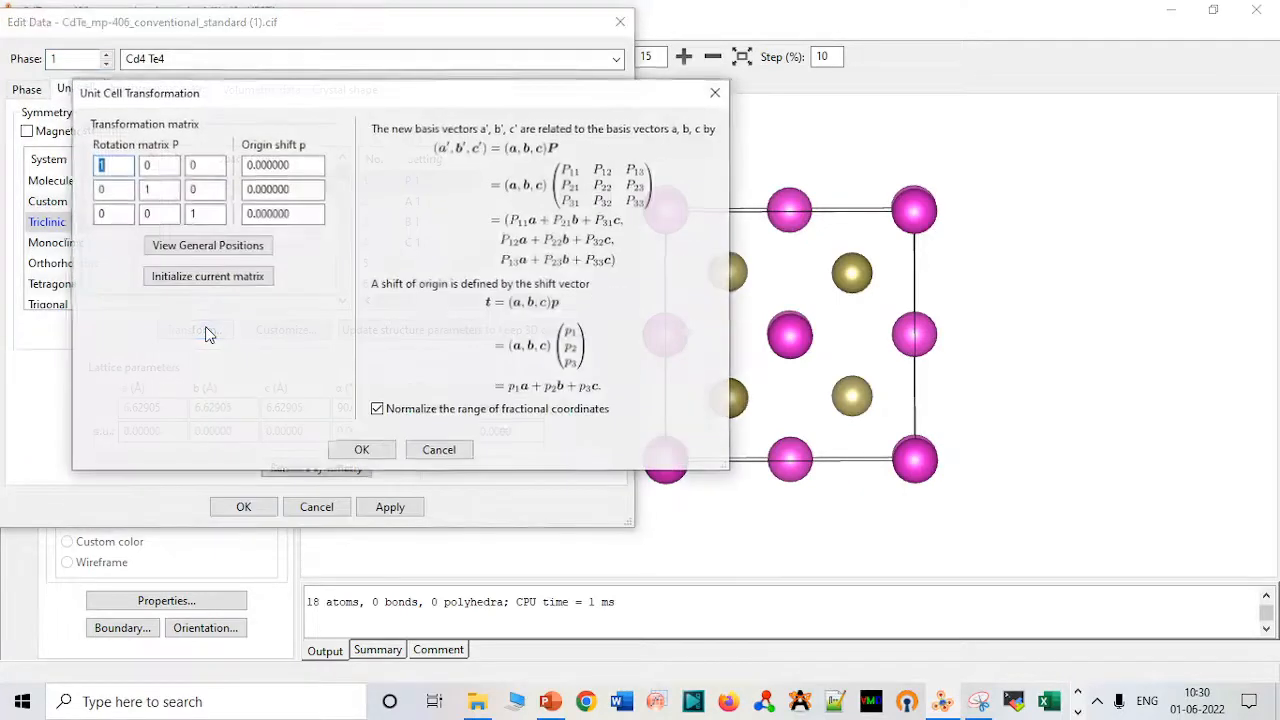
left_click(212, 214)
key("BackSpace")
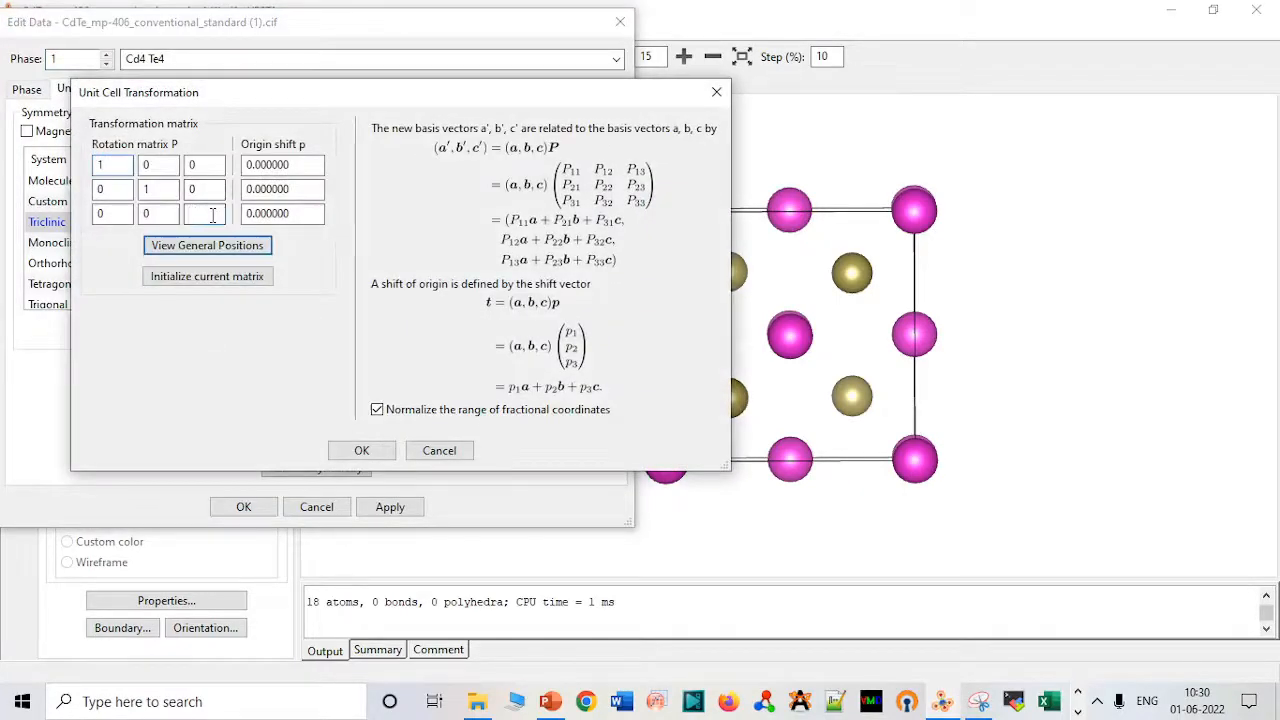
type("2")
left_click(368, 455)
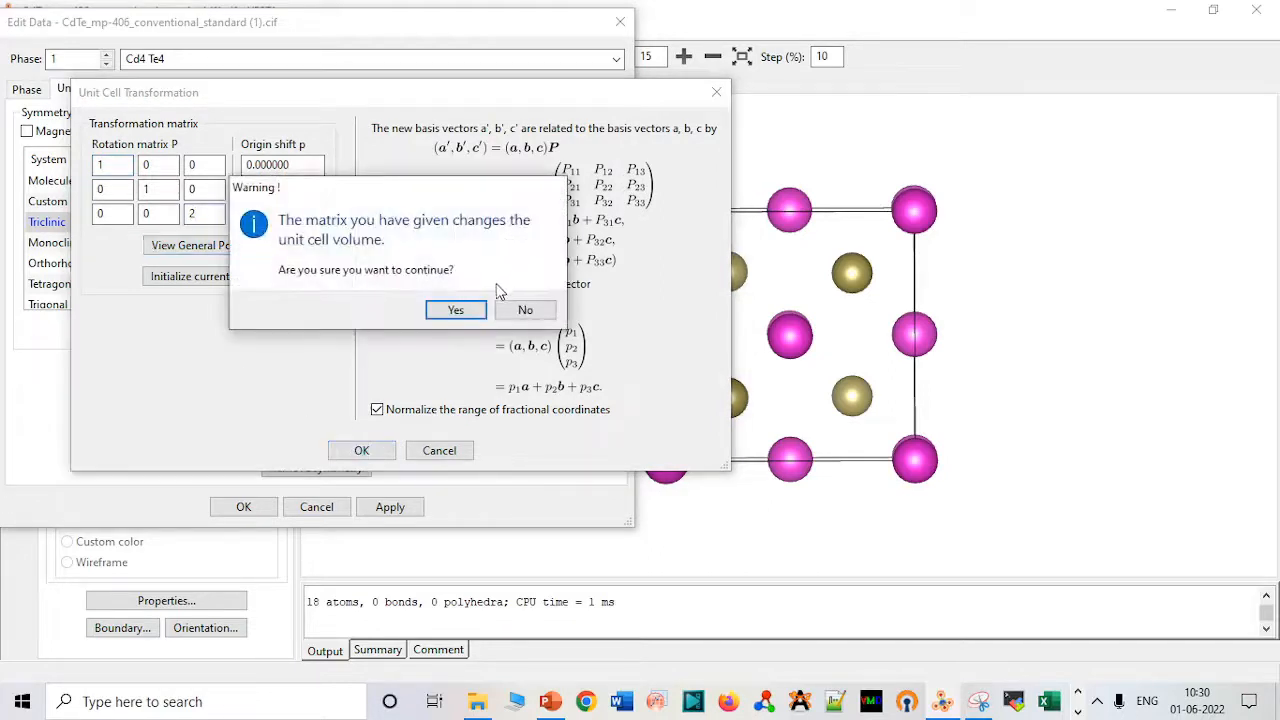
- Accept the cell volume change for CdTe, add atoms found in the new unit cell as new sites, and apply it
left_click(458, 309)
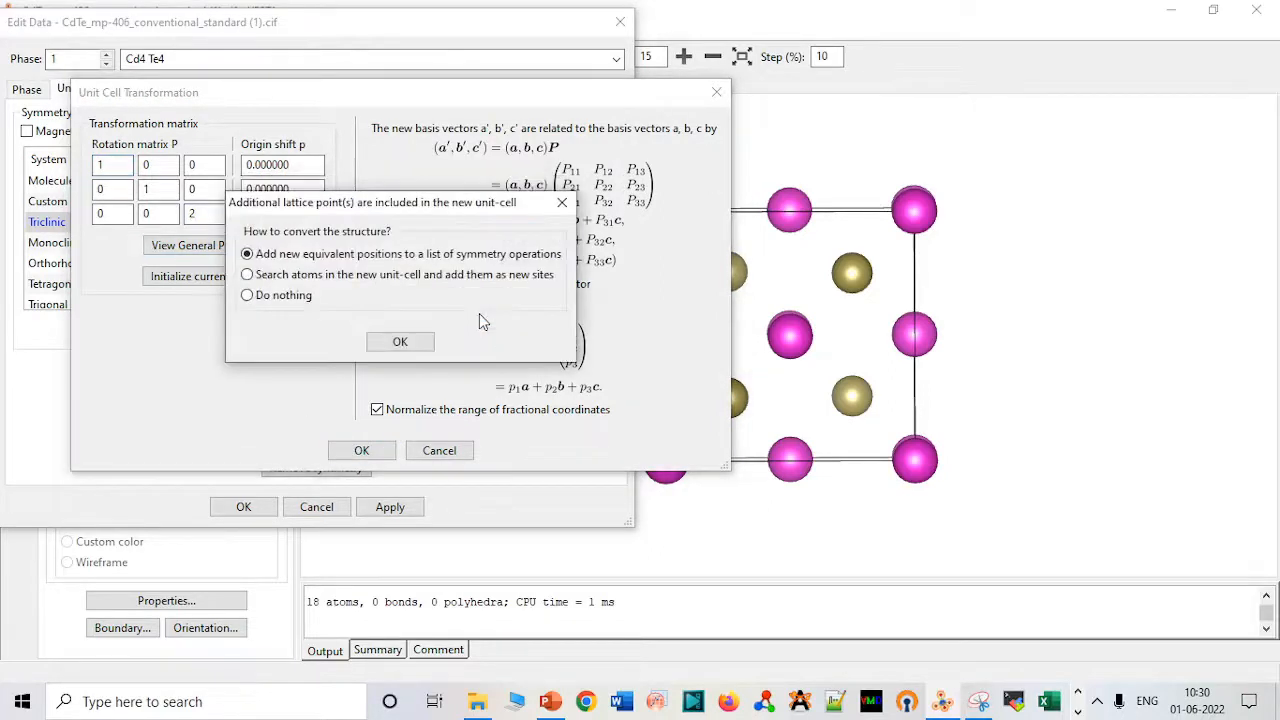
left_click(436, 271)
left_click(400, 342)
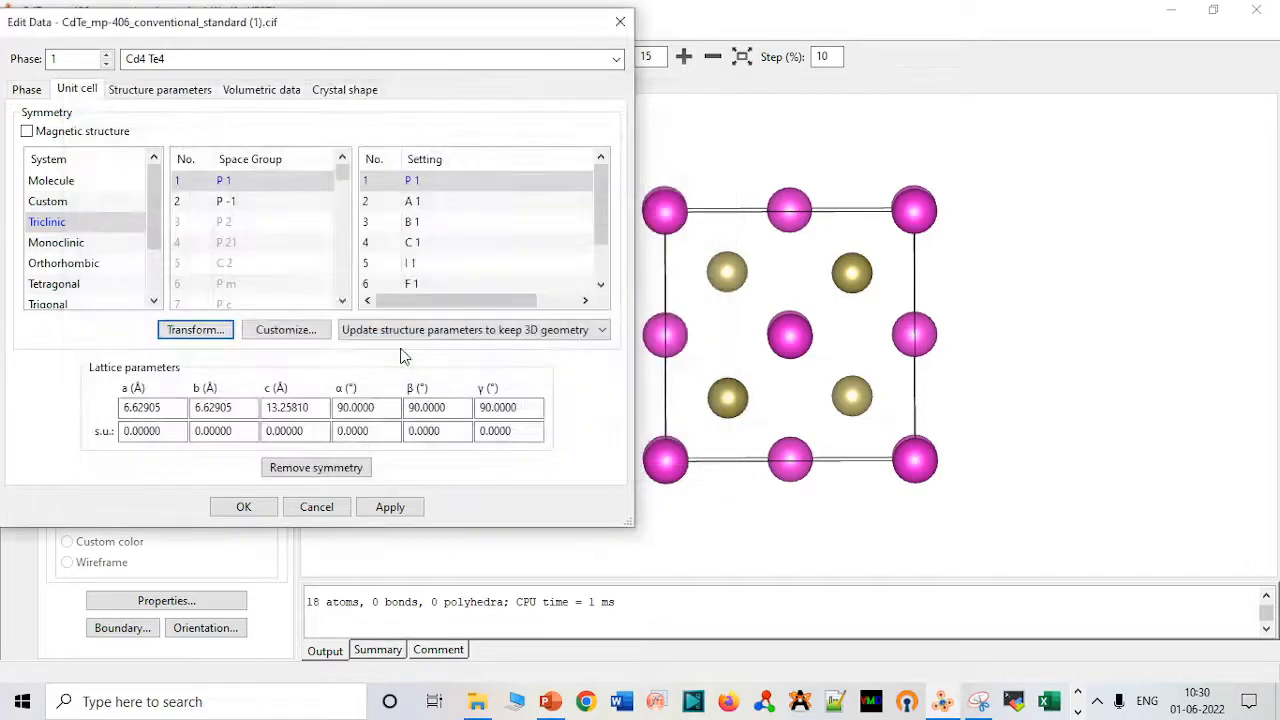
left_click(403, 510)
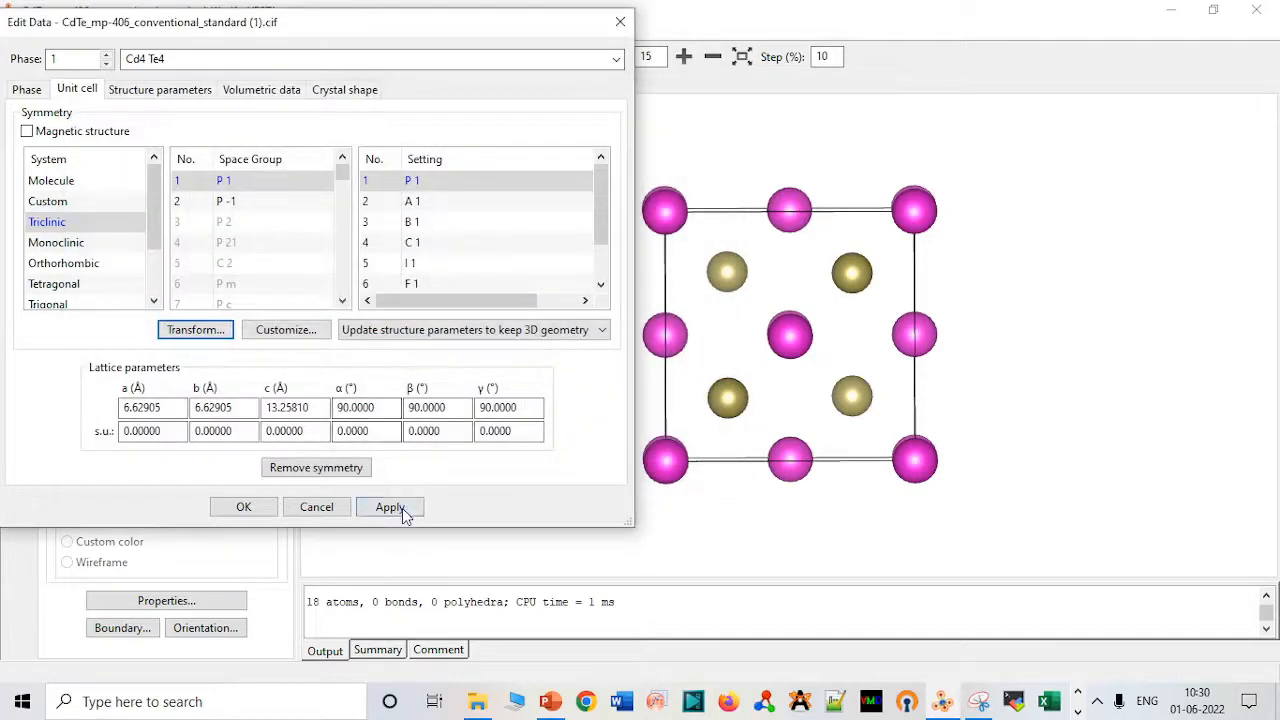
left_click(255, 508)
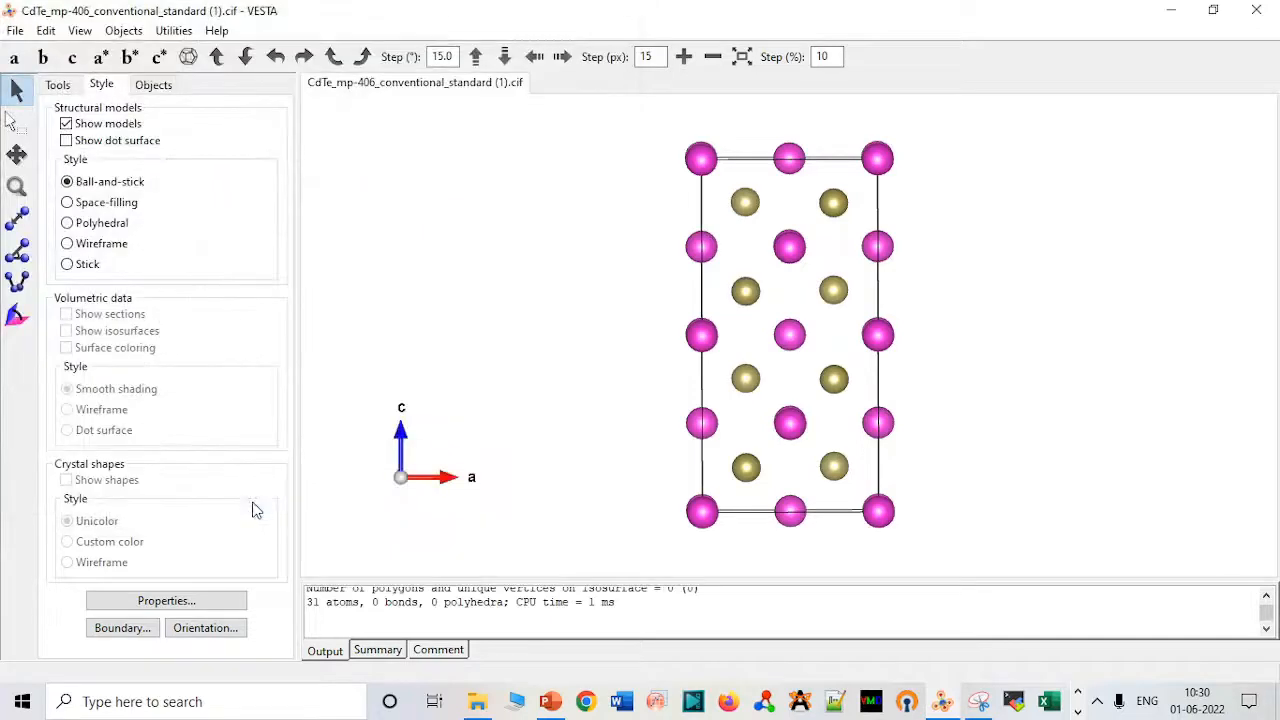
- Select the middle Cd layer together with the Te layers directly above and below it, and clear the selection
left_click(16, 120)
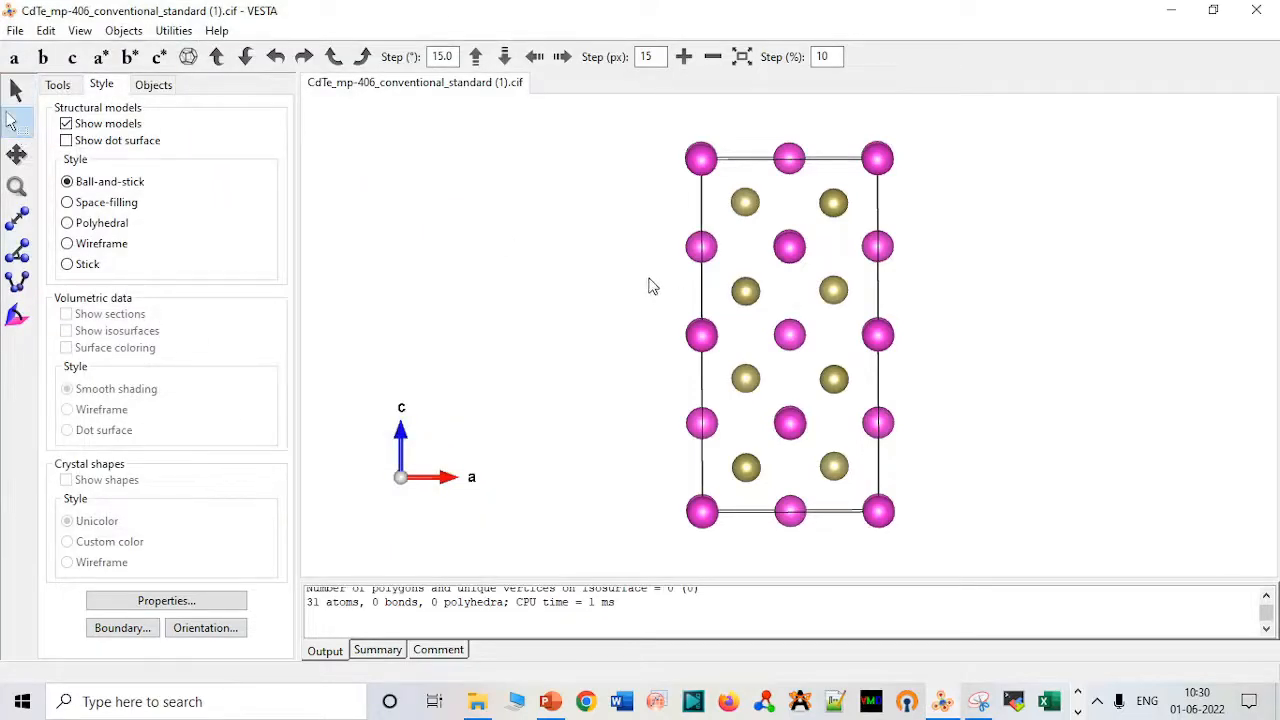
left_click_drag(648, 280, 919, 399)
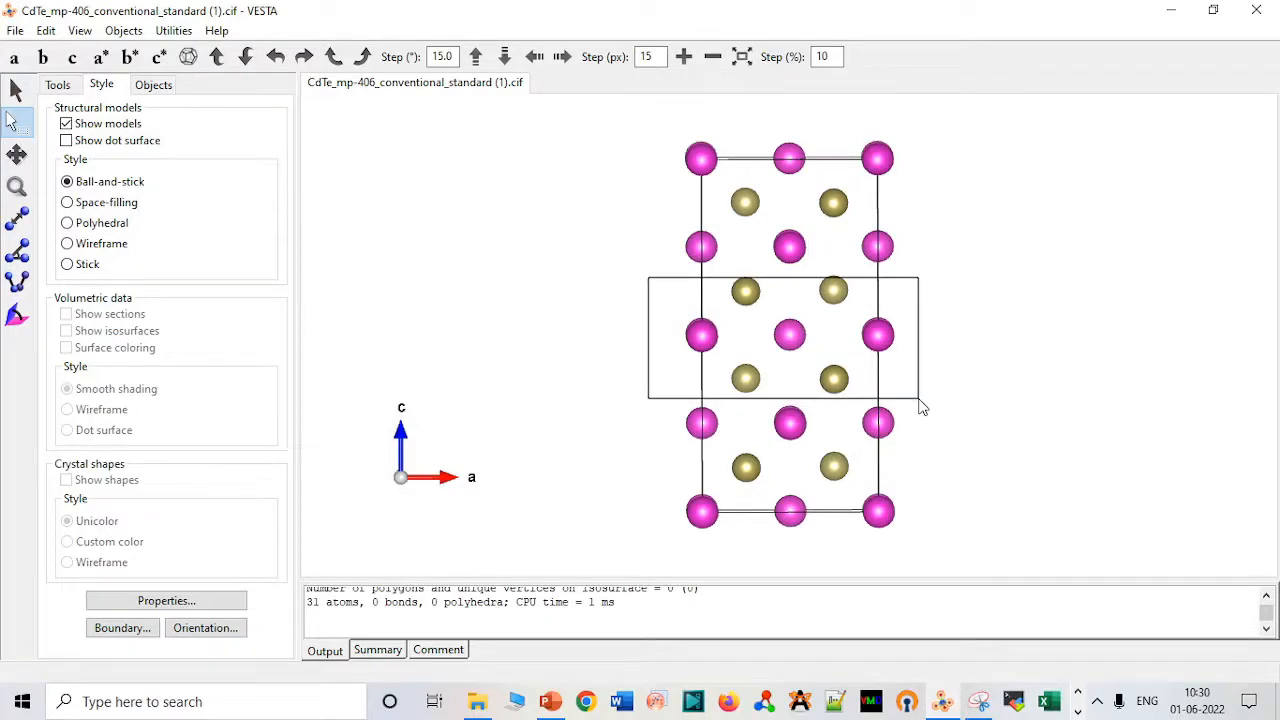
left_click_drag(921, 407, 920, 406)
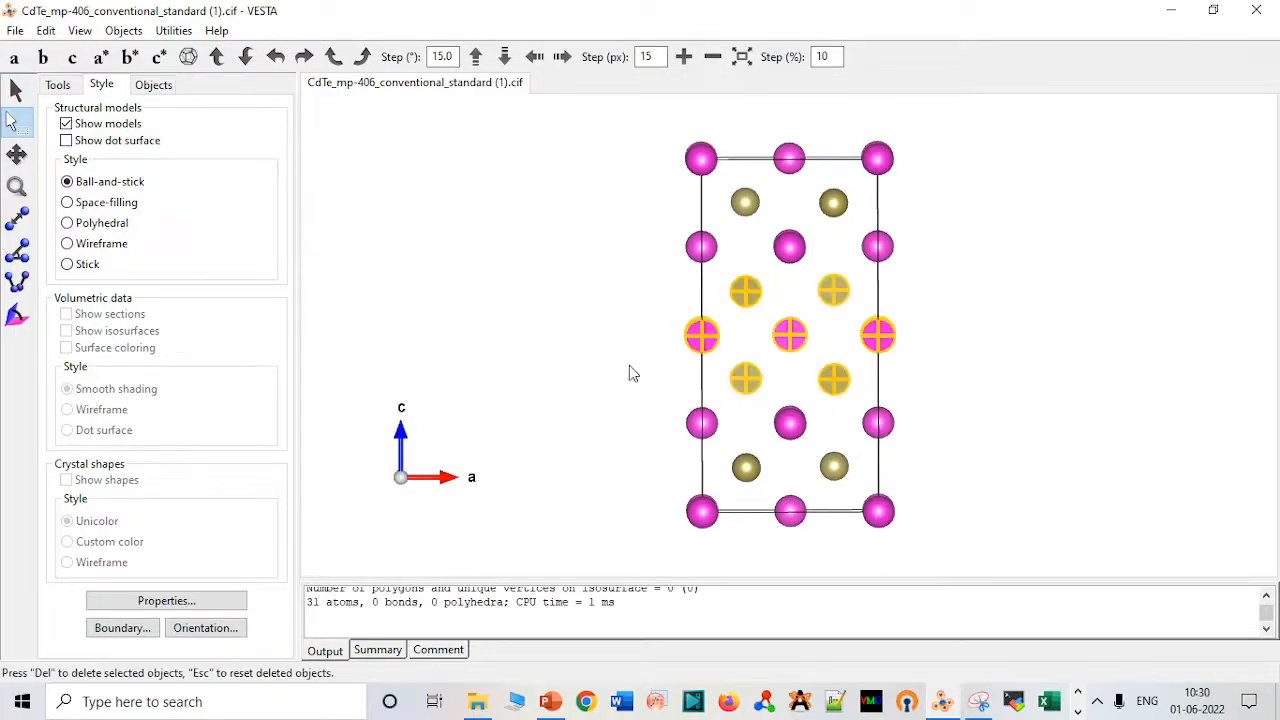
left_click(578, 354)
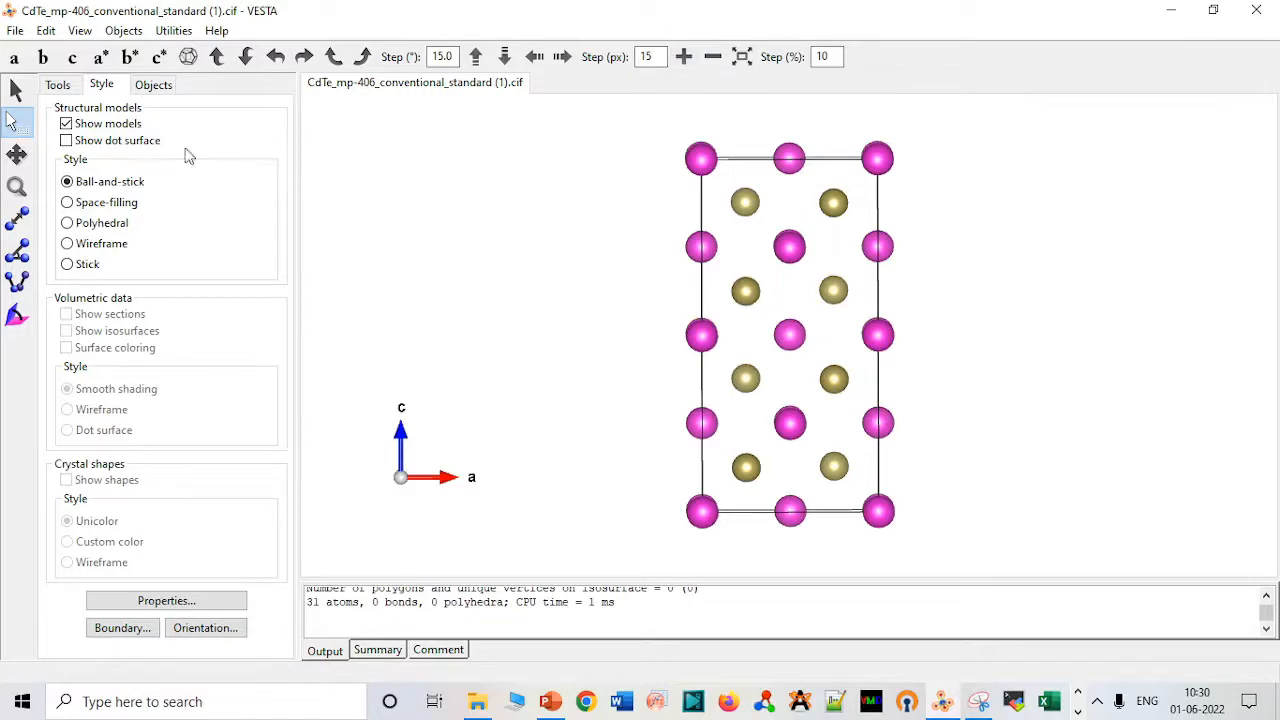
- Export the doubled CdTe structure to the CdTe folder as an XYZ file named bulk
left_click(15, 30)
left_click(68, 189)
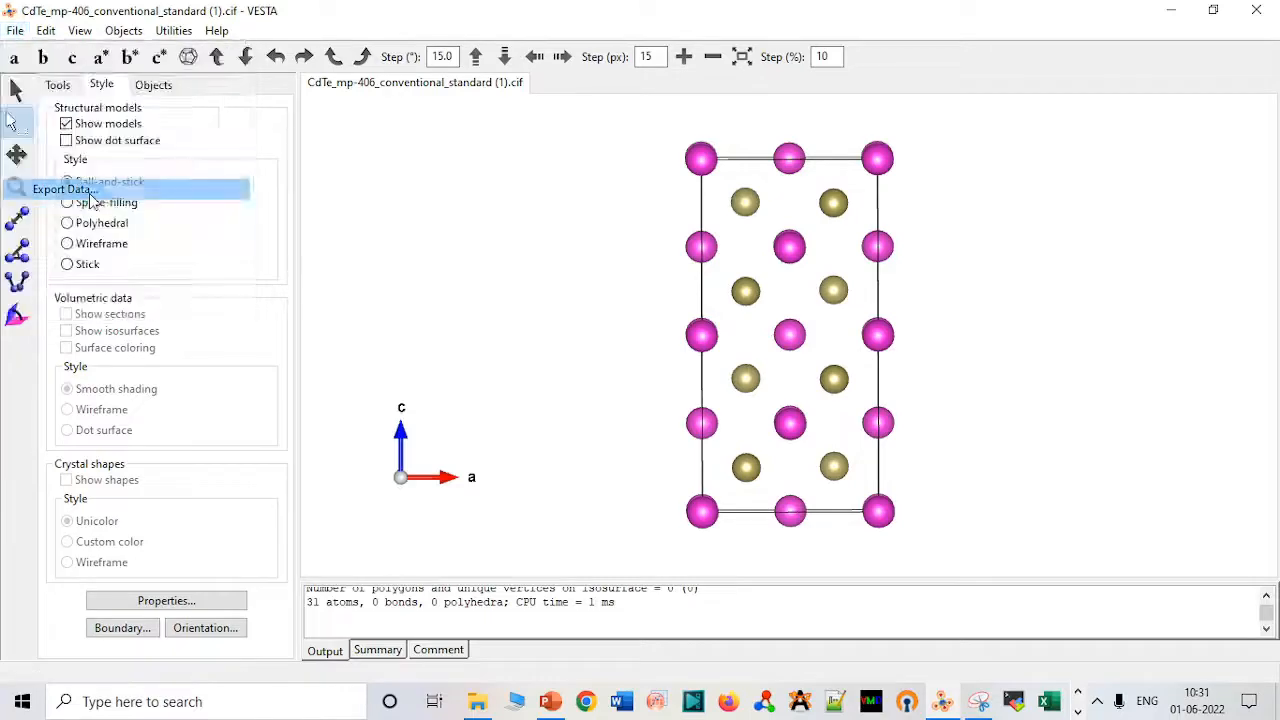
type("b")
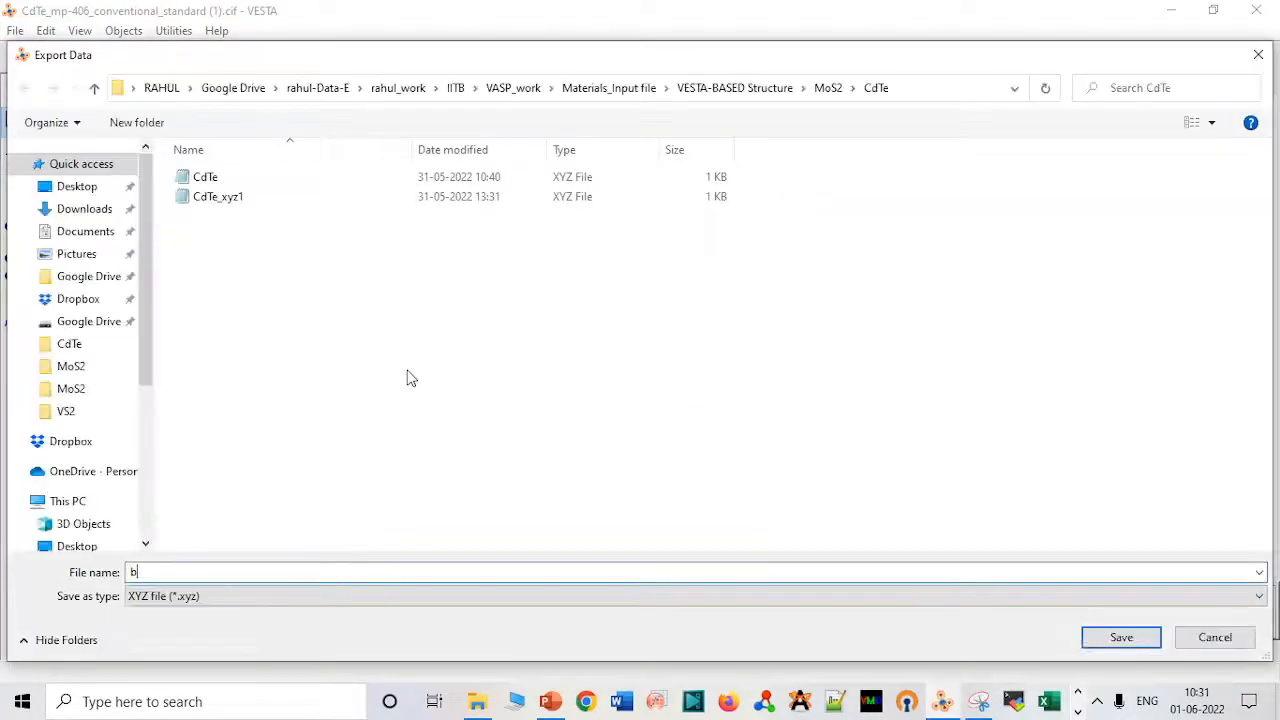
type("ulk")
key("Return")
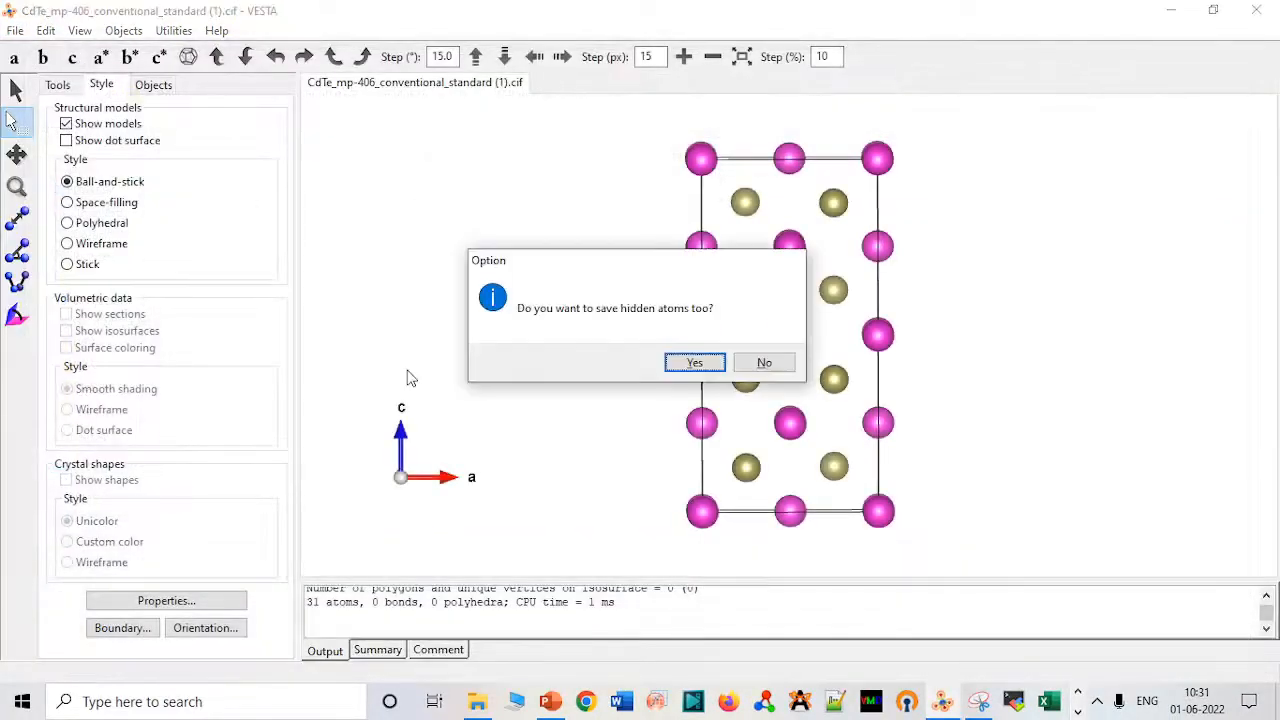
left_click(768, 368)
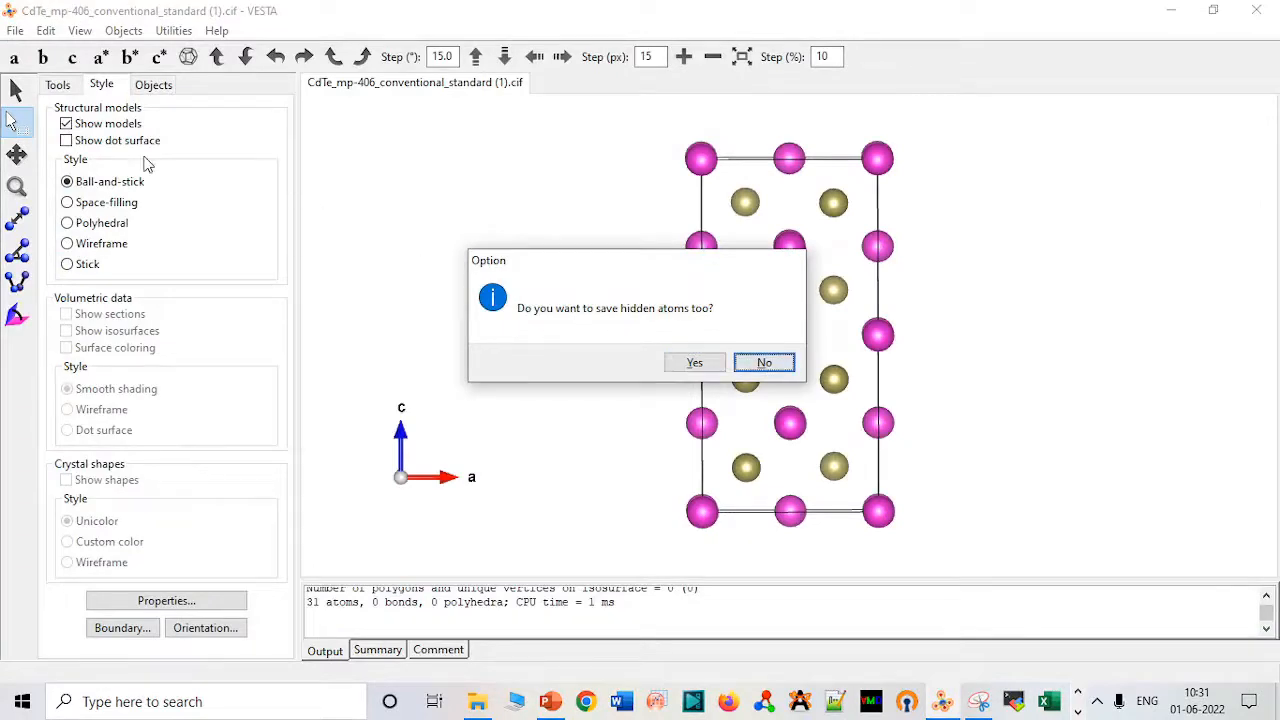
left_click(695, 363)
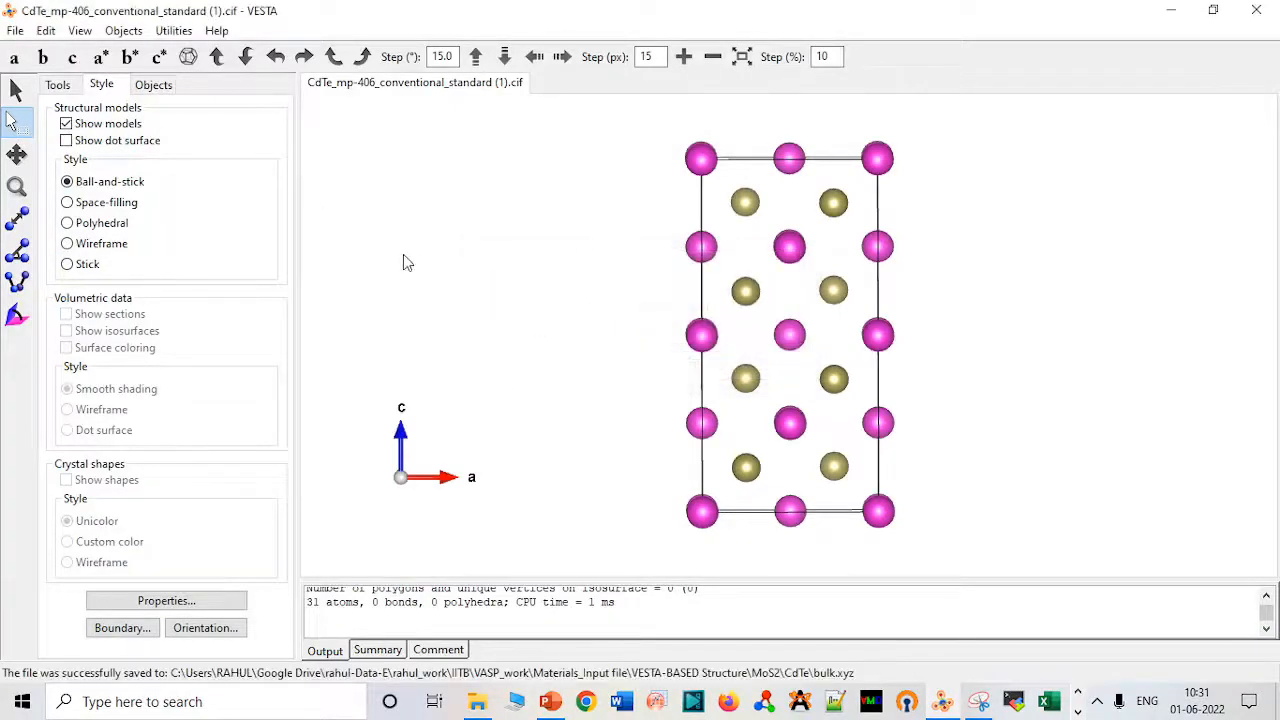
- Export the doubled CdTe structure to the CdTe folder as a VASP file named bulk, using Cartesian coordinates
left_click(15, 30)
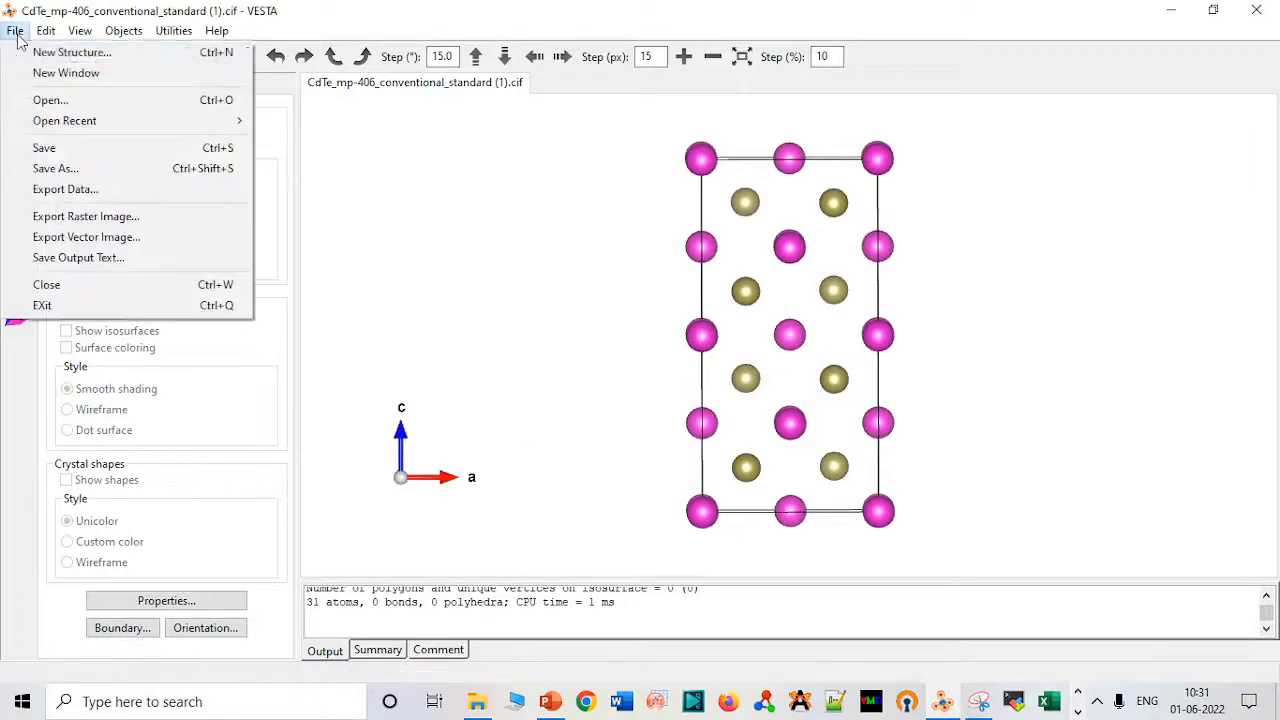
left_click(64, 189)
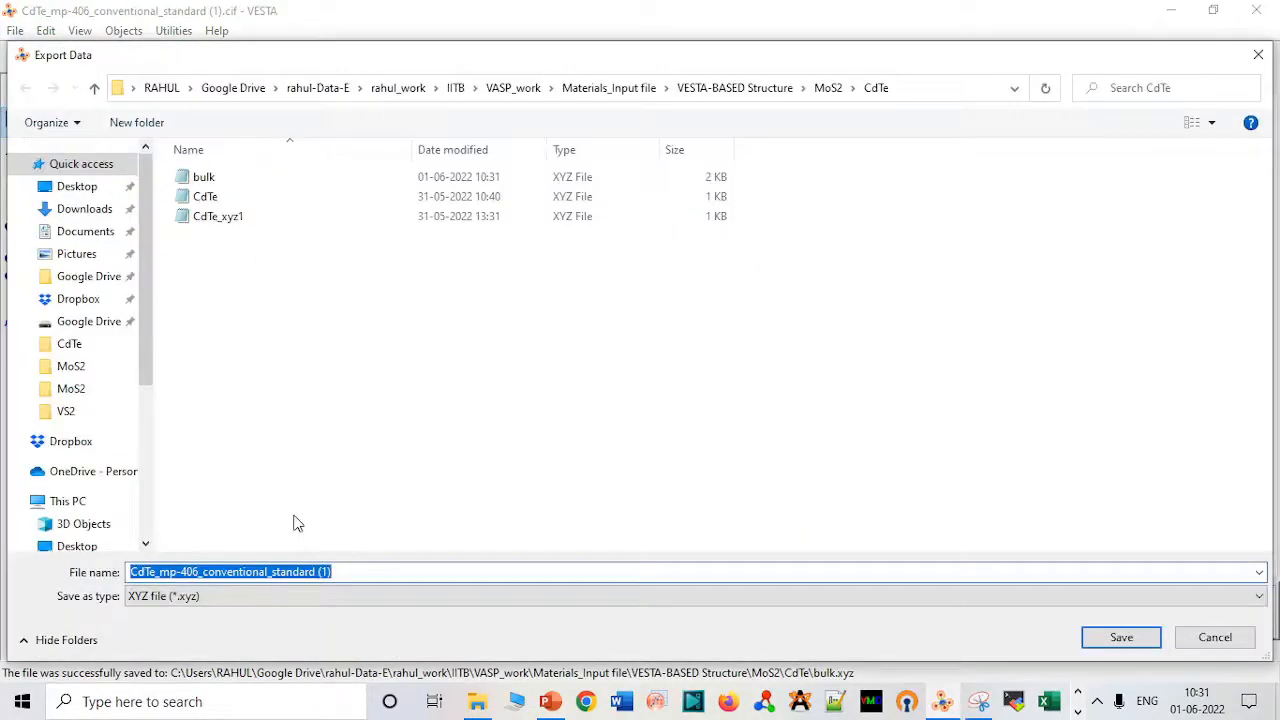
type("bulk")
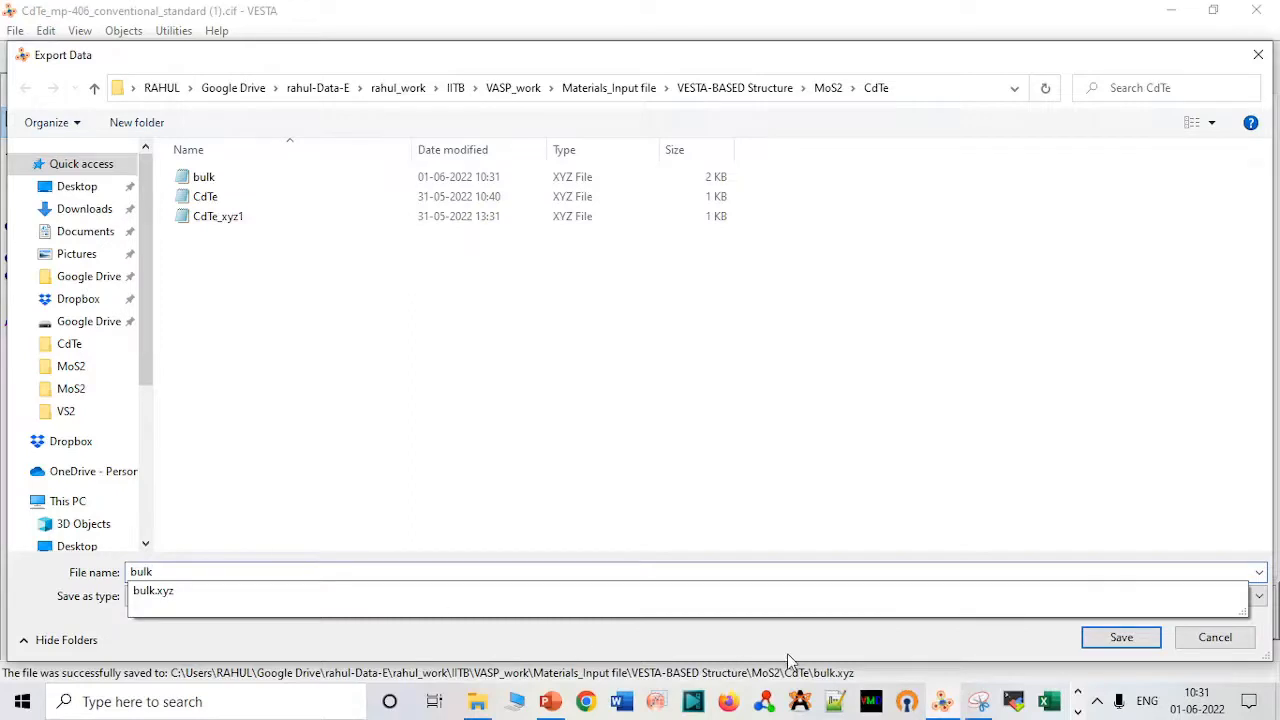
left_click(1258, 596)
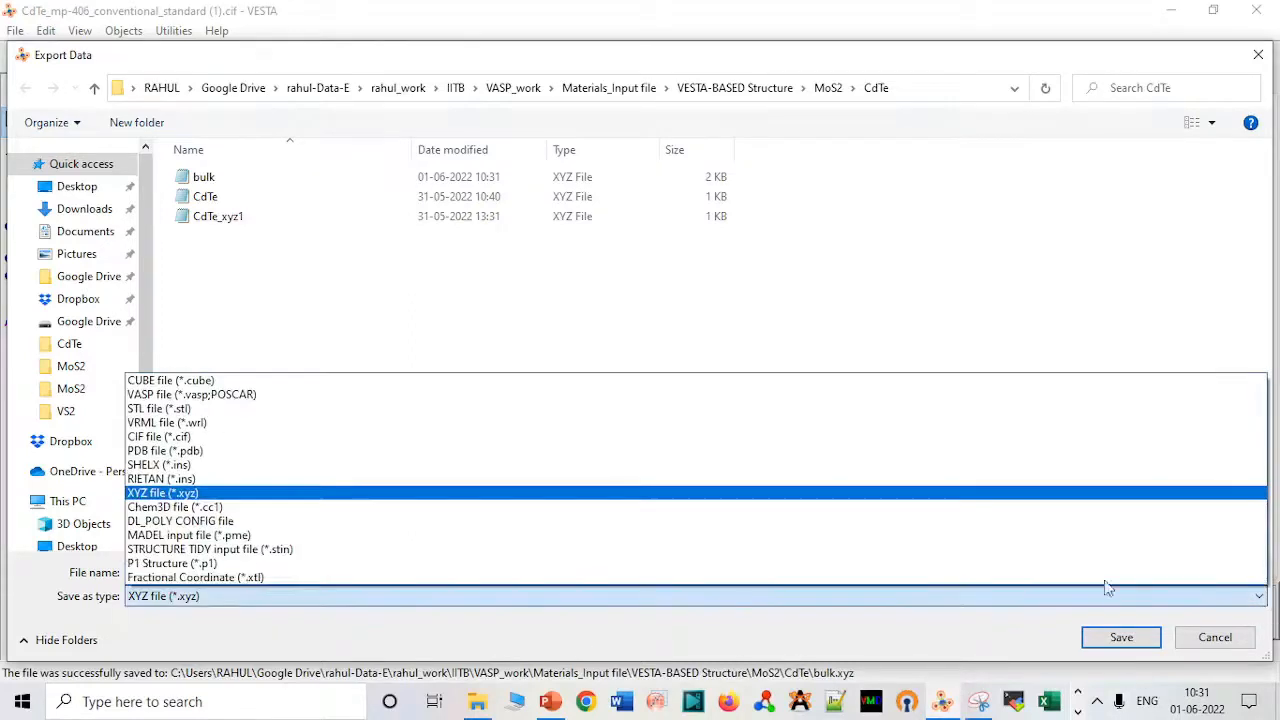
left_click(649, 395)
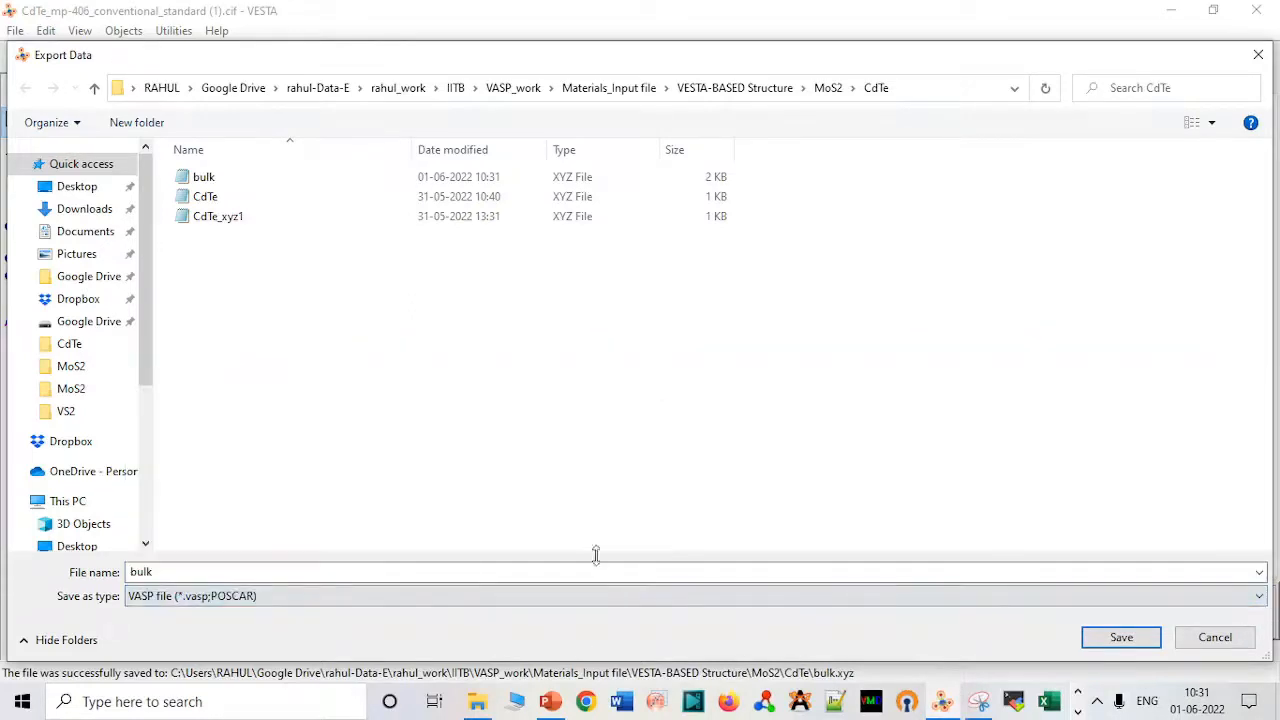
left_click(1110, 638)
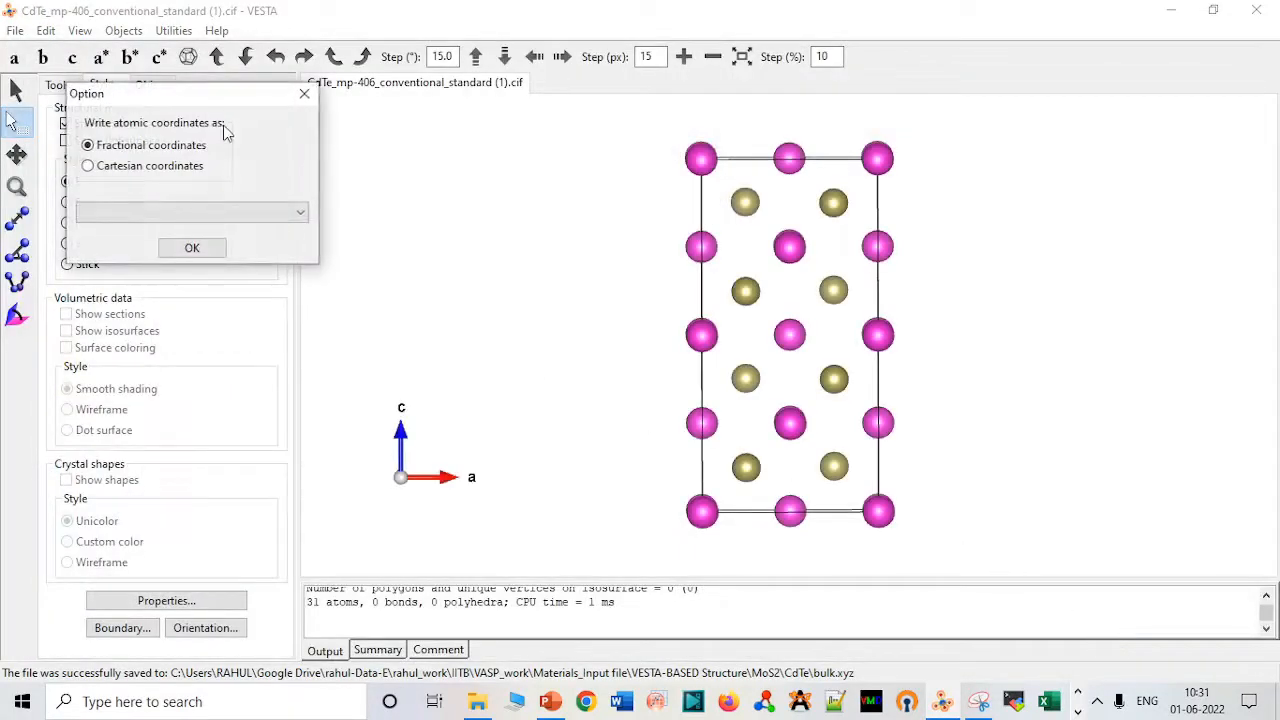
left_click(183, 176)
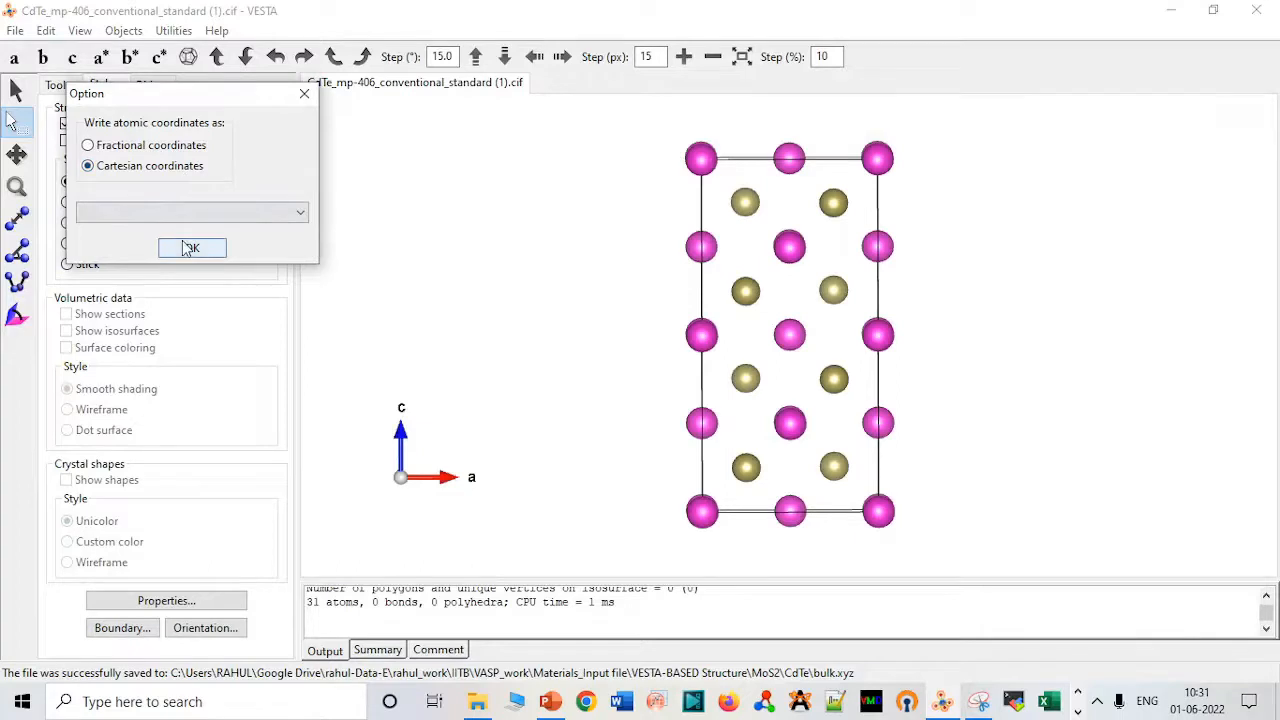
left_click(190, 247)
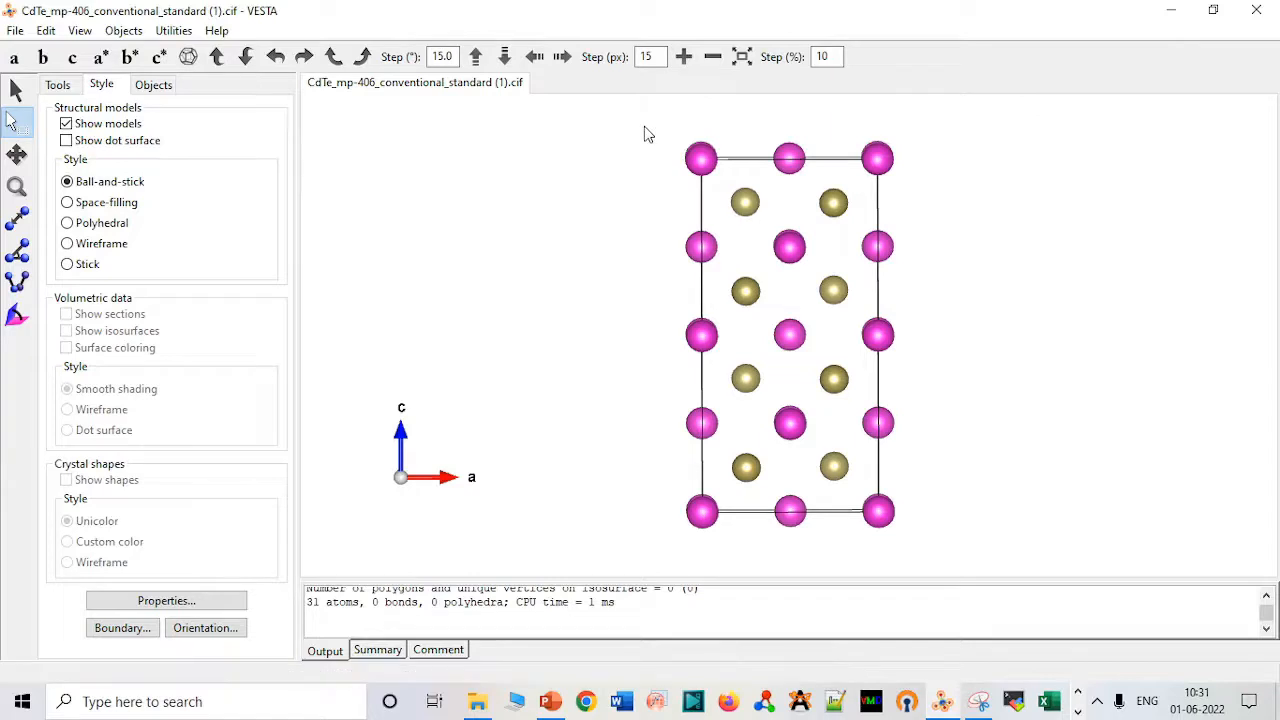
- Delete all atoms above and below the central Te-Cd-Te layer of the doubled CdTe cell
left_click_drag(644, 126, 927, 266)
key("Delete")
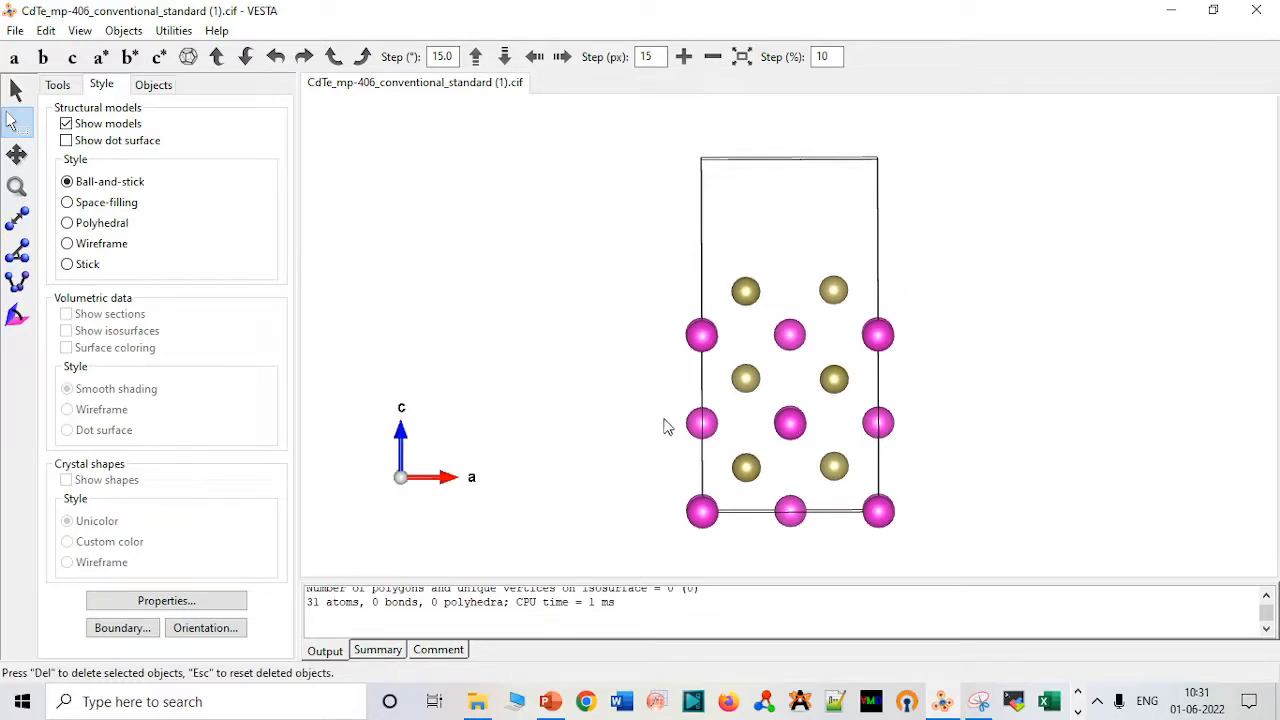
left_click_drag(662, 418, 925, 549)
key("Delete")
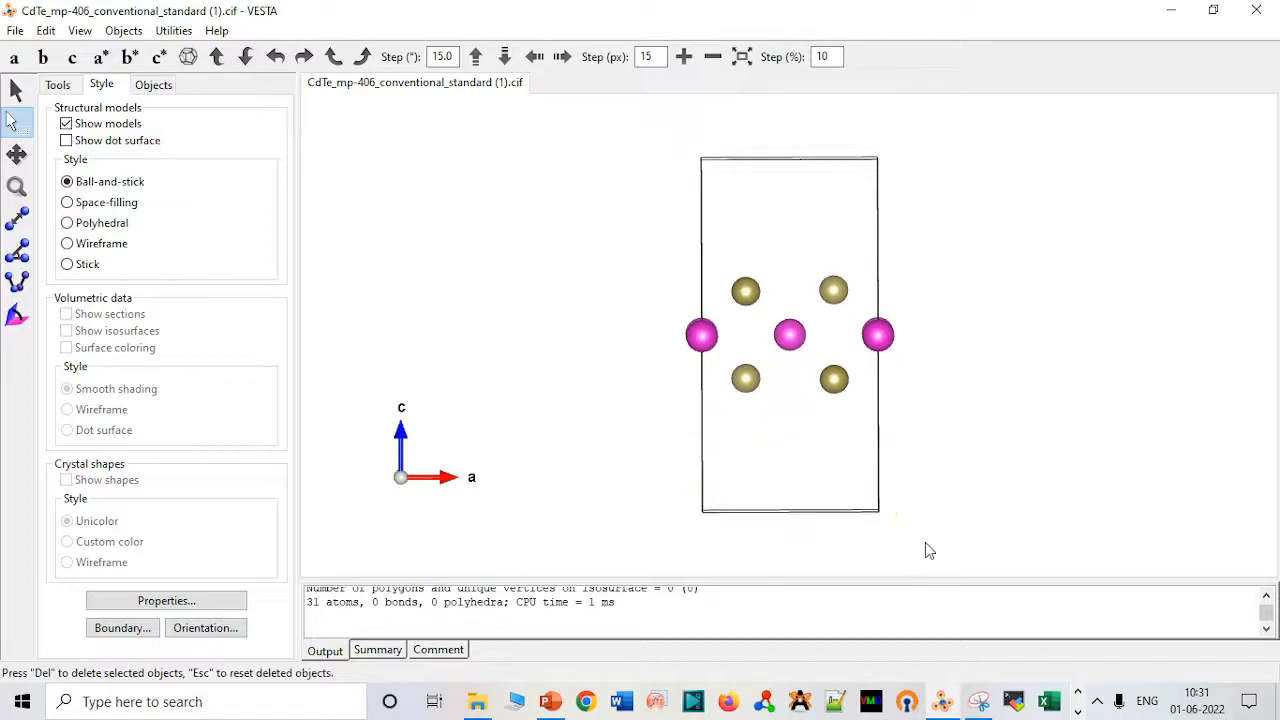
- Delete the duplicate boundary Cd atoms: both on the far a-side cell face and the front one on the opposite face
left_click(16, 89)
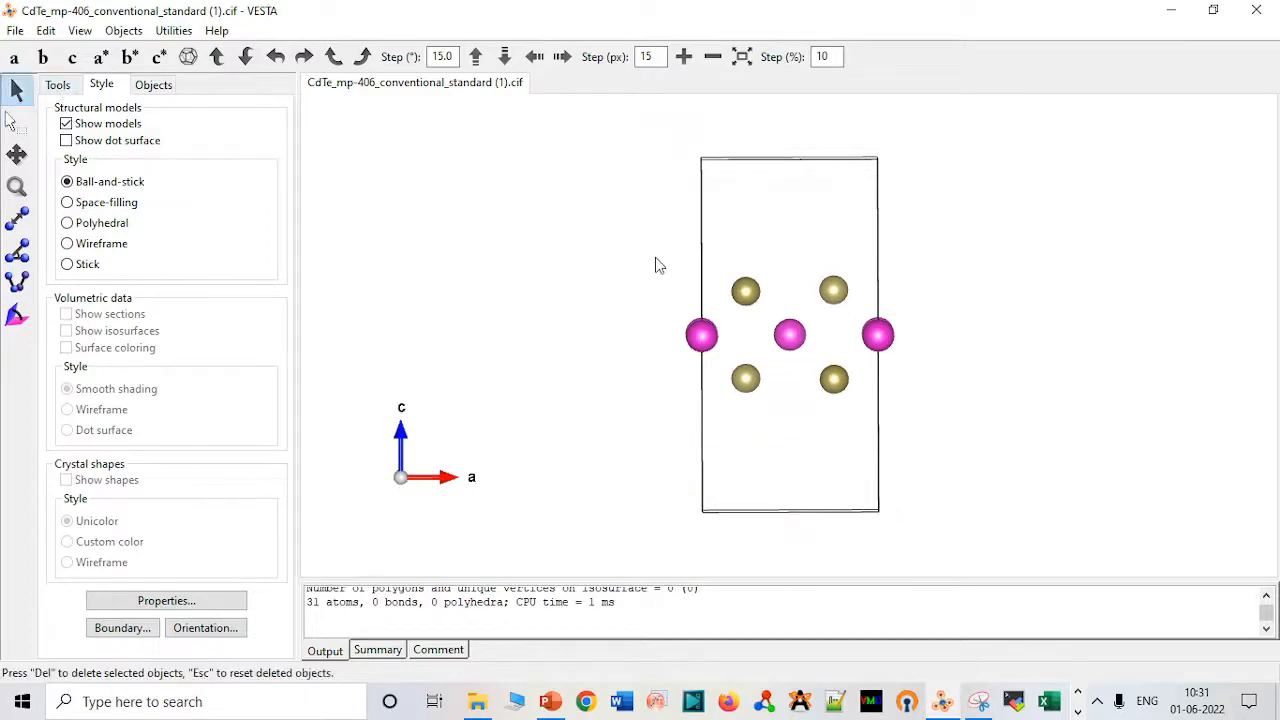
left_click_drag(655, 265, 650, 306)
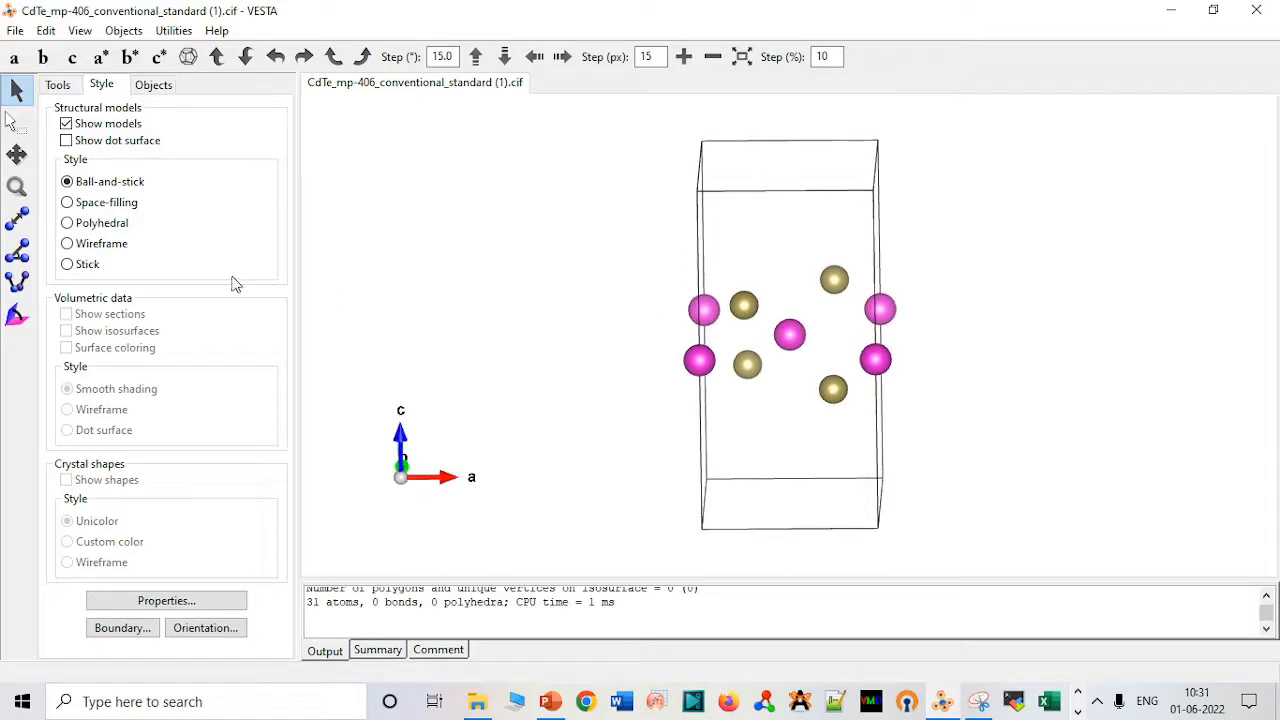
left_click(15, 121)
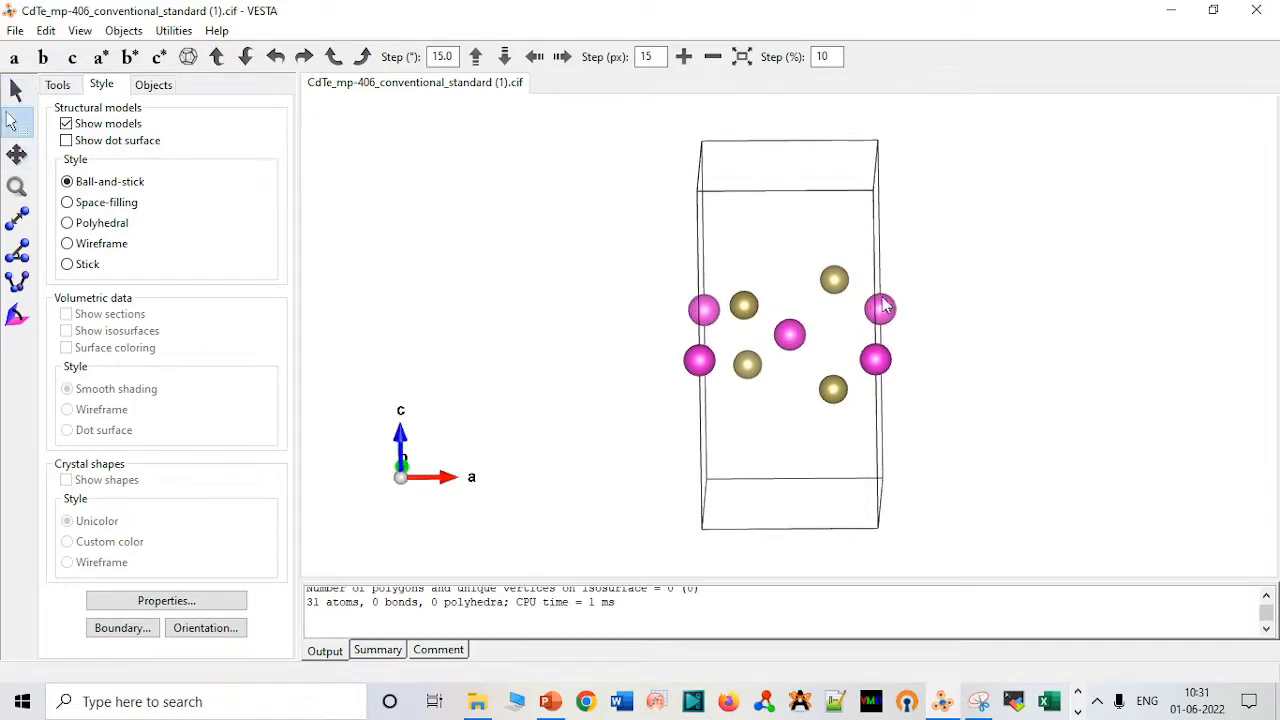
left_click_drag(868, 294, 910, 393)
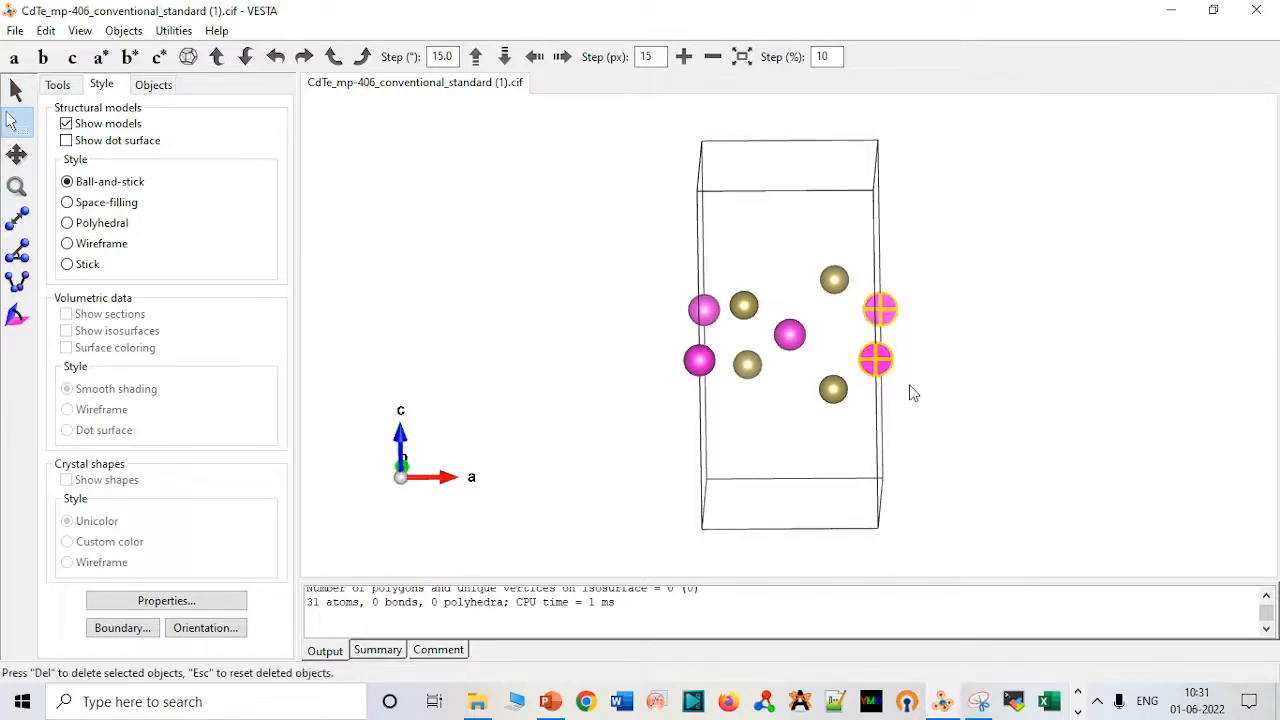
key("Delete")
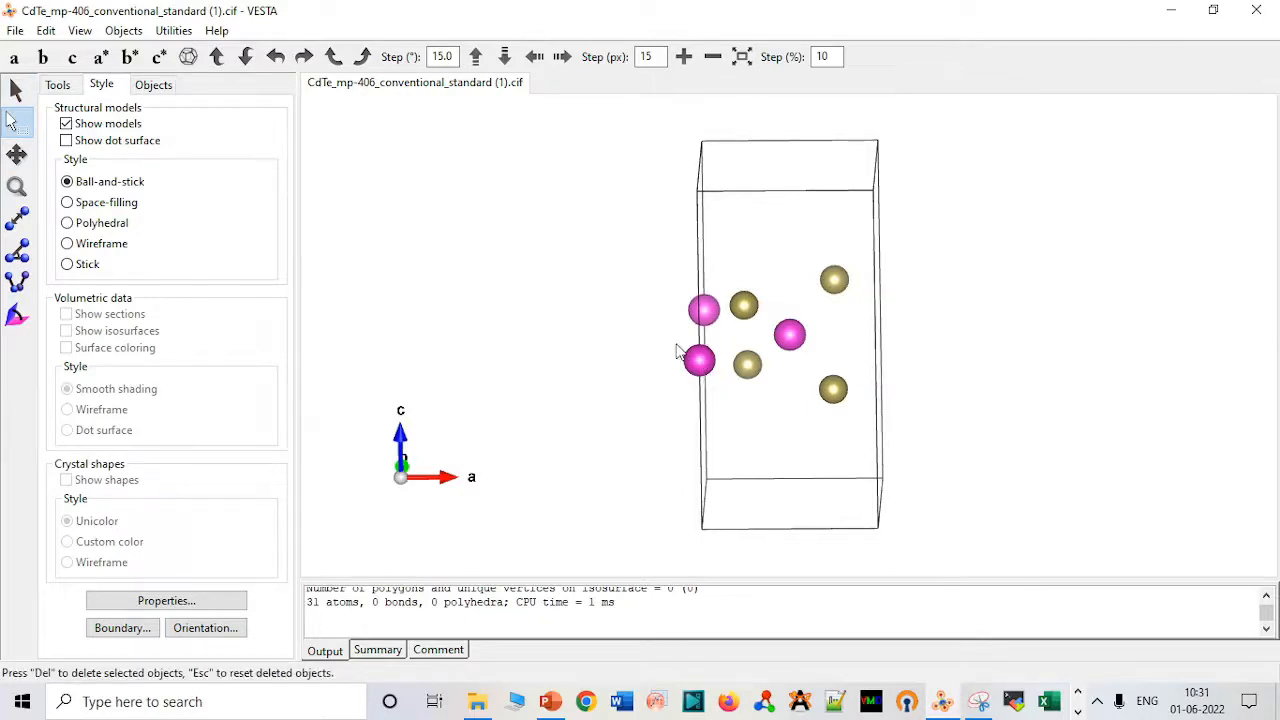
left_click_drag(676, 343, 717, 380)
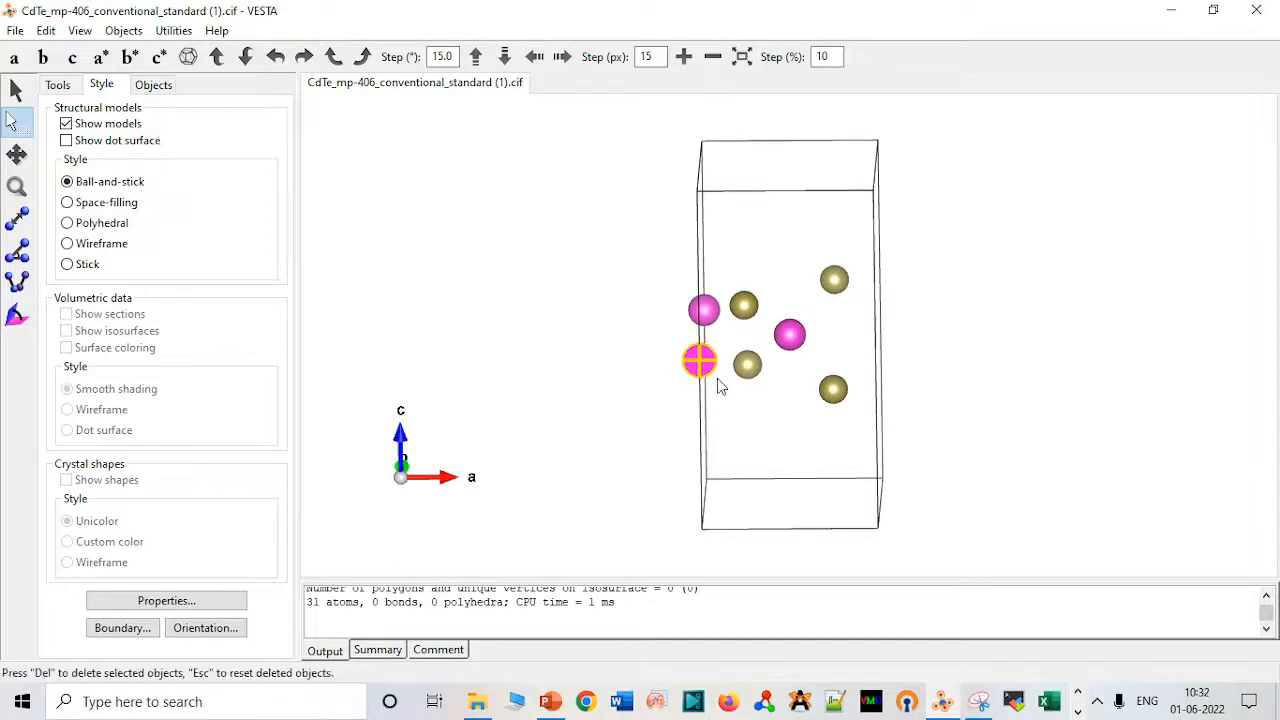
- Export the remaining monolayer atoms to the CdTe folder as an XYZ file named CdTe_xyz2, excluding hidden atoms
left_click(15, 30)
left_click(84, 200)
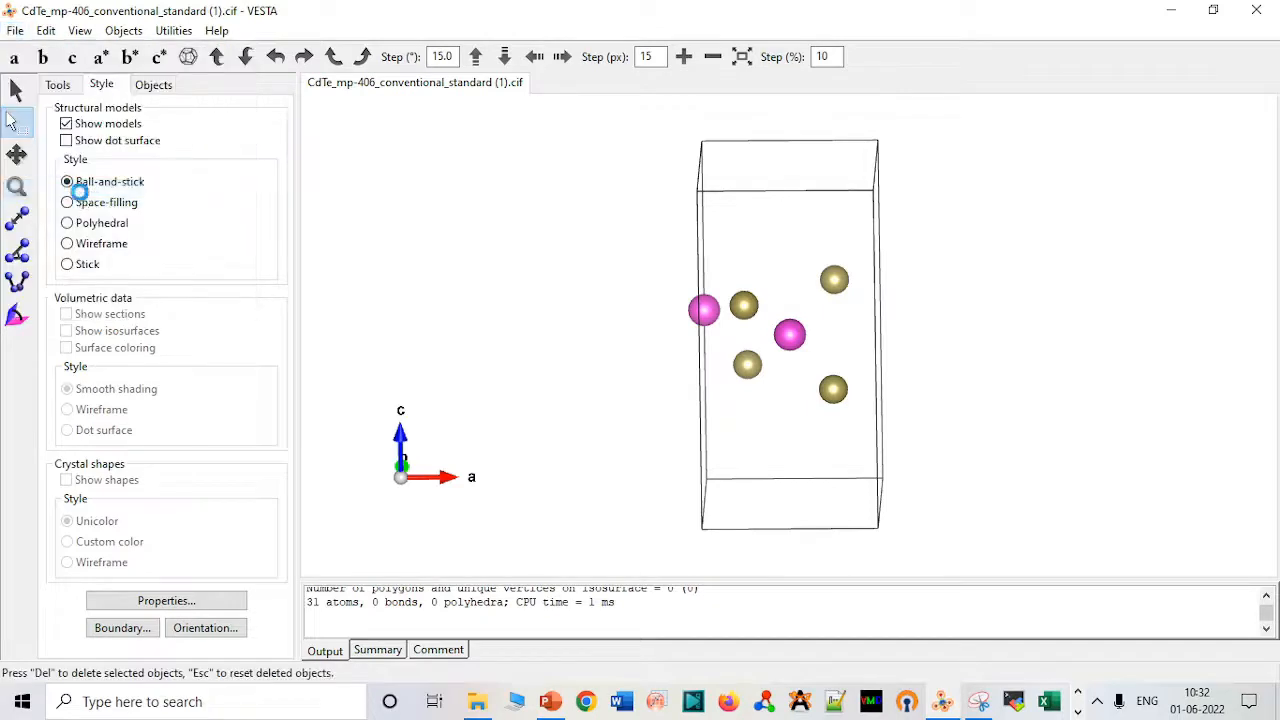
left_click(380, 600)
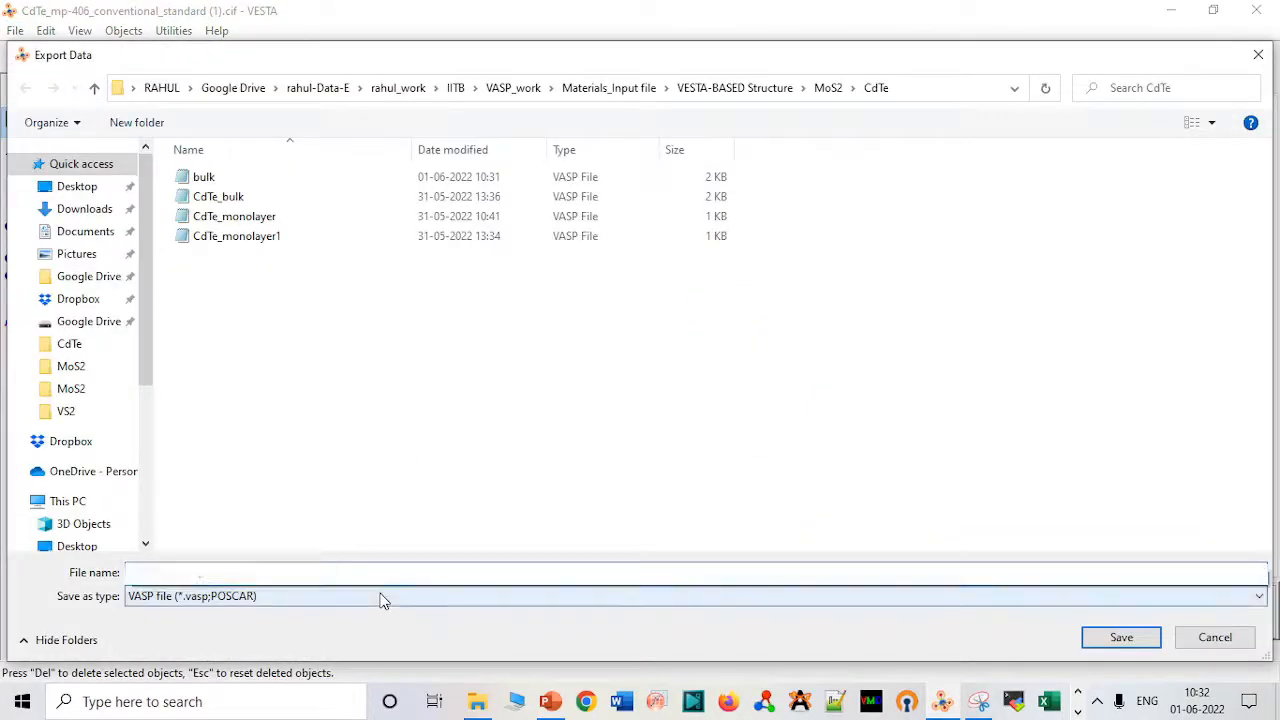
left_click(297, 494)
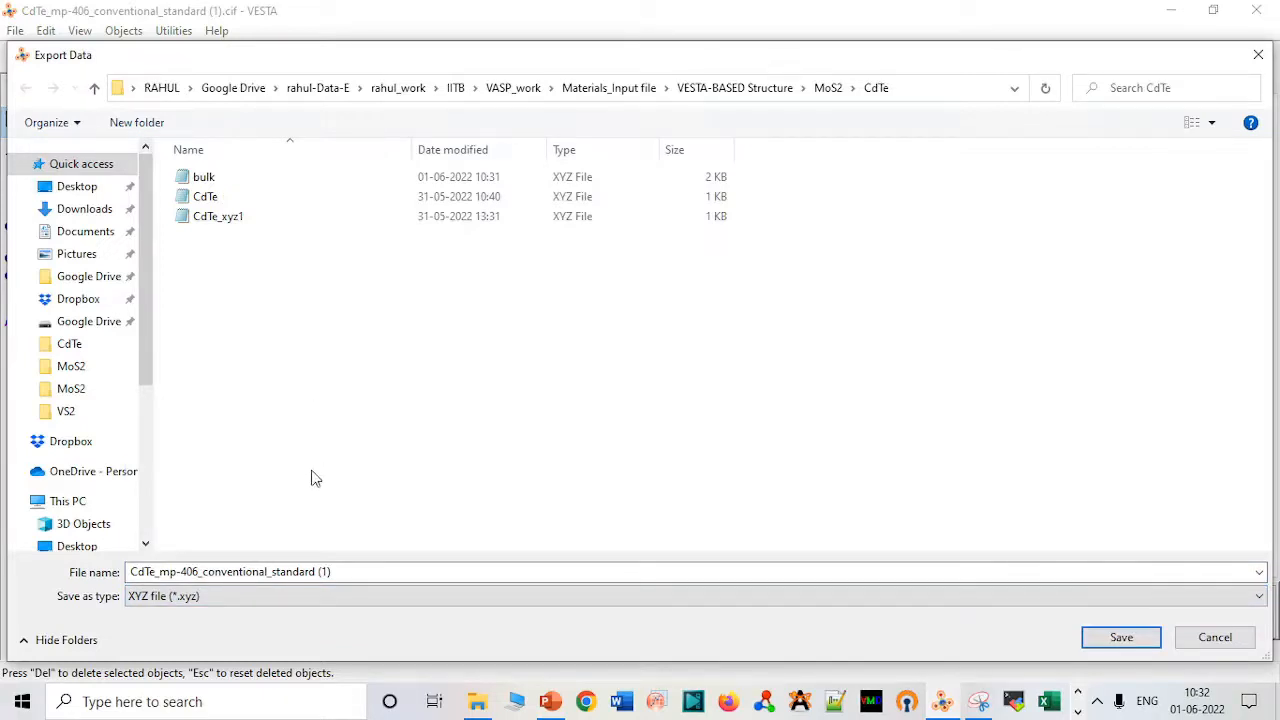
left_click(380, 221)
left_click(229, 576)
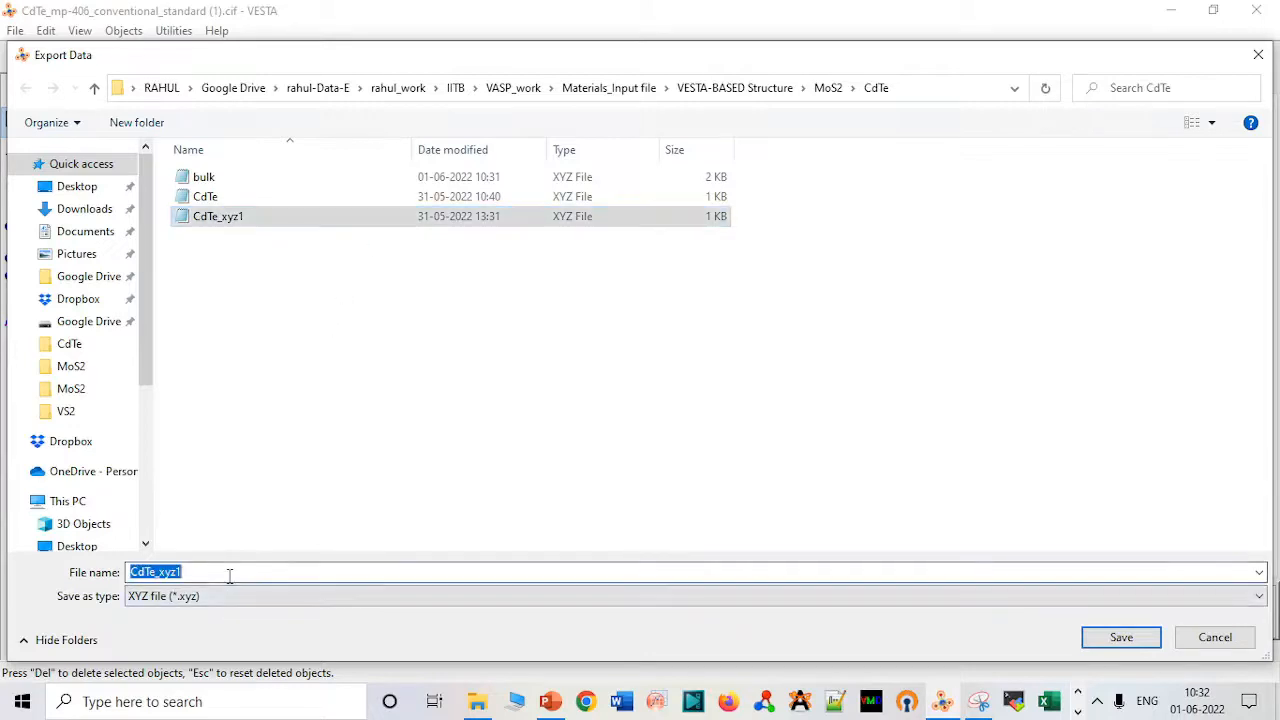
left_click(229, 576)
key("BackSpace")
type("2")
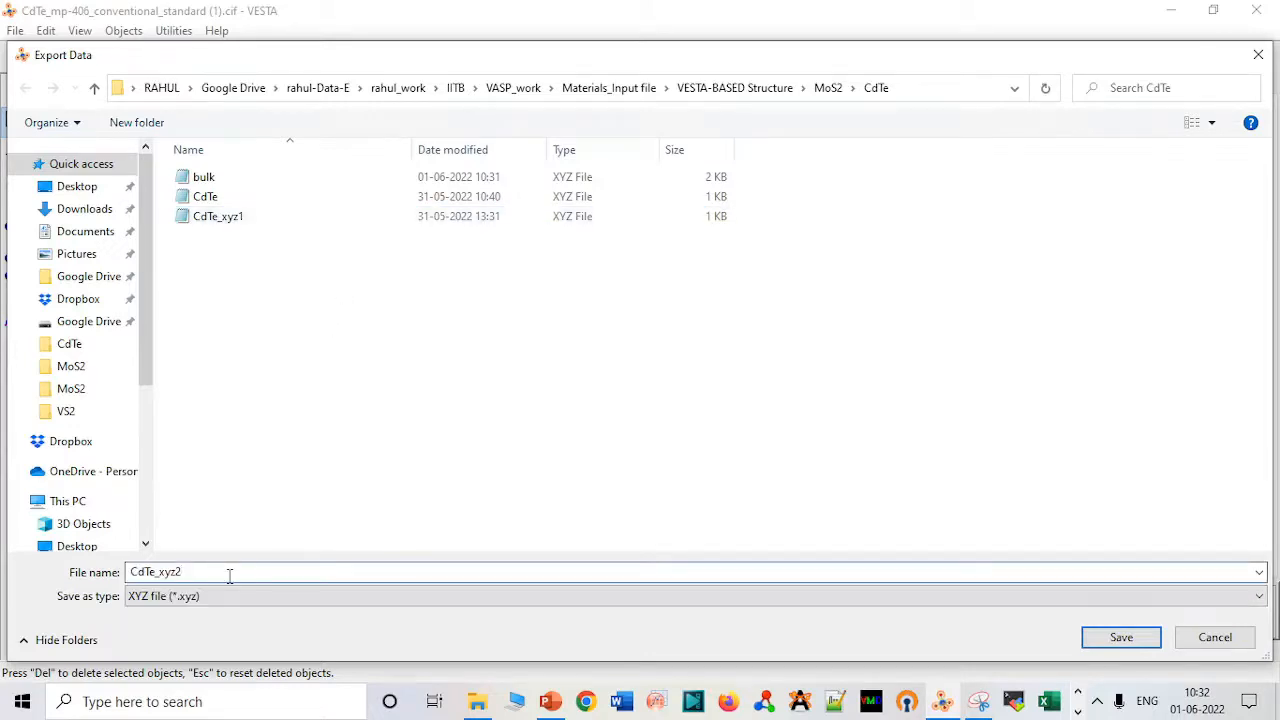
key("Return")
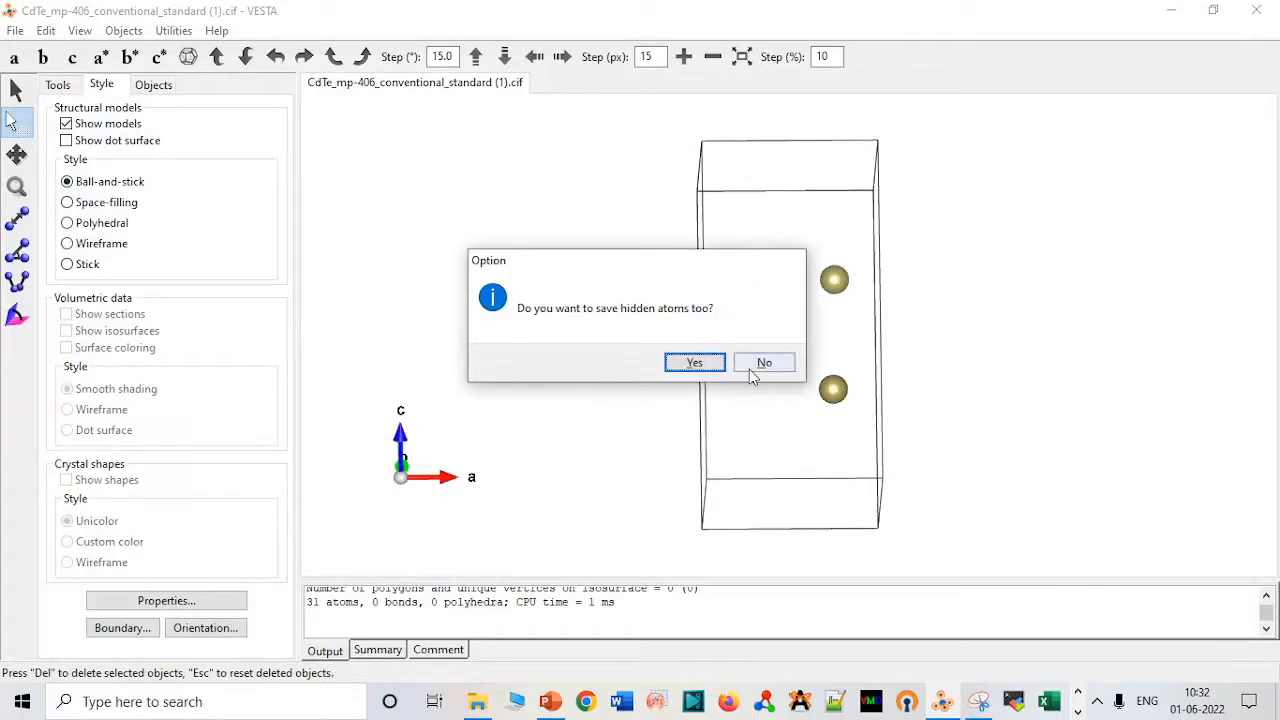
left_click(762, 363)
- Open CdTe_xyz2 from the CdTe folder in File Explorer, copy its six atom coordinate lines, and close the file
left_click(477, 701)
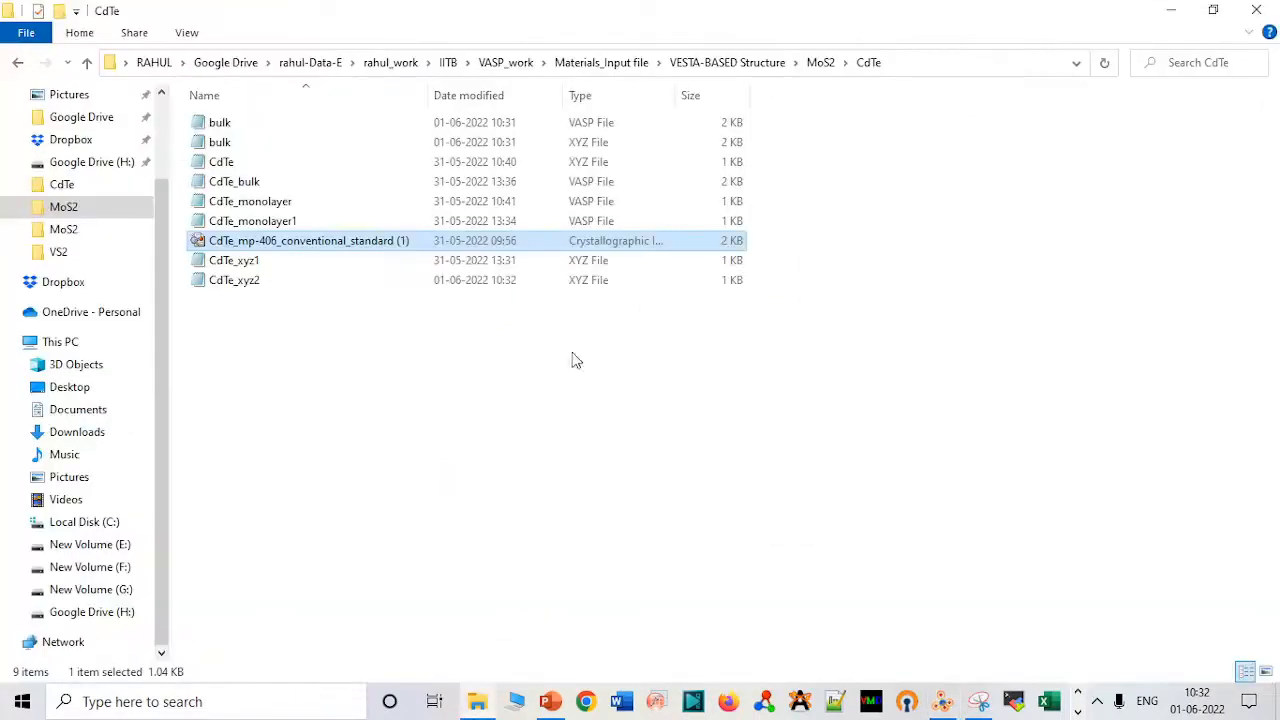
double_click(430, 279)
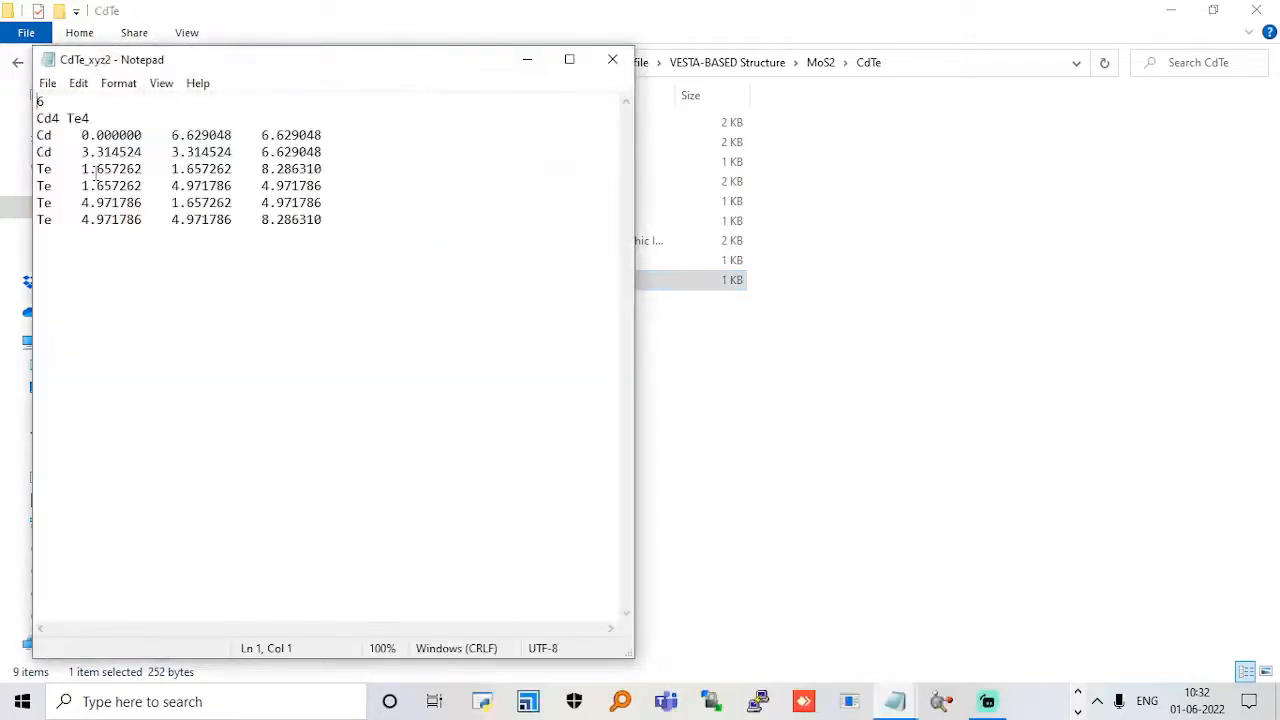
left_click(36, 136)
left_click_drag(36, 136, 37, 237)
key("ctrl+c")
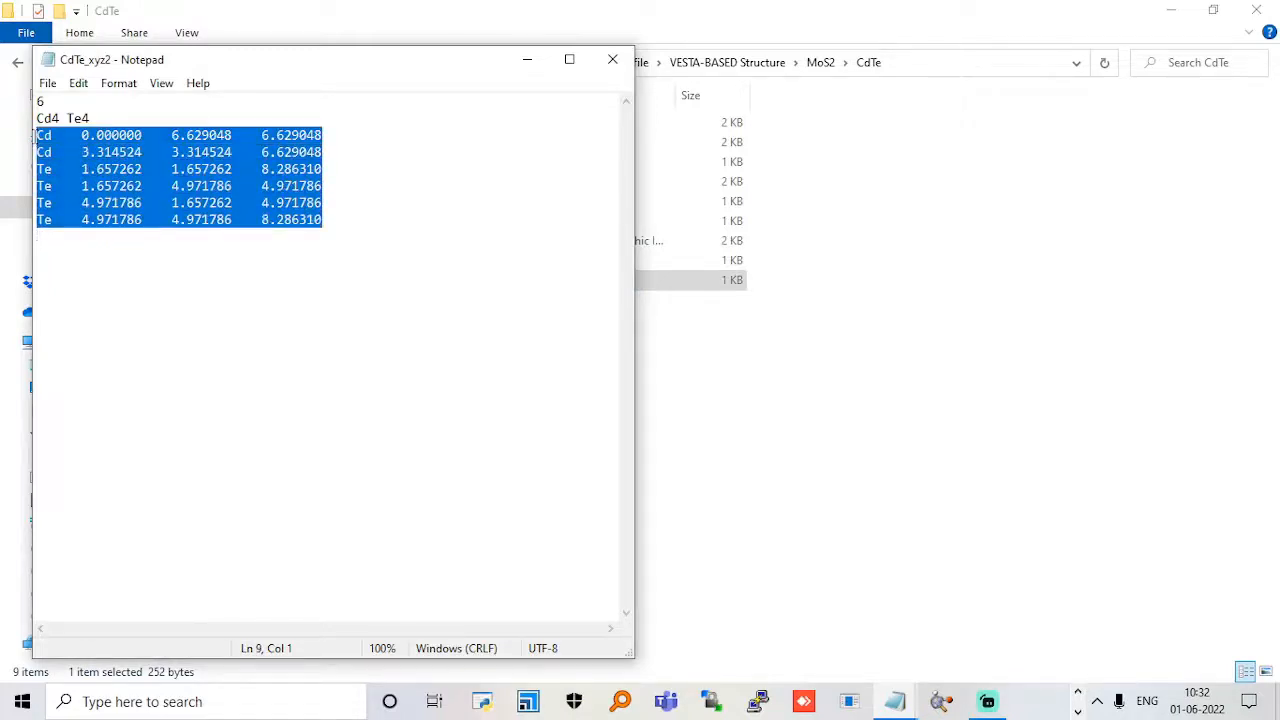
left_click(610, 60)
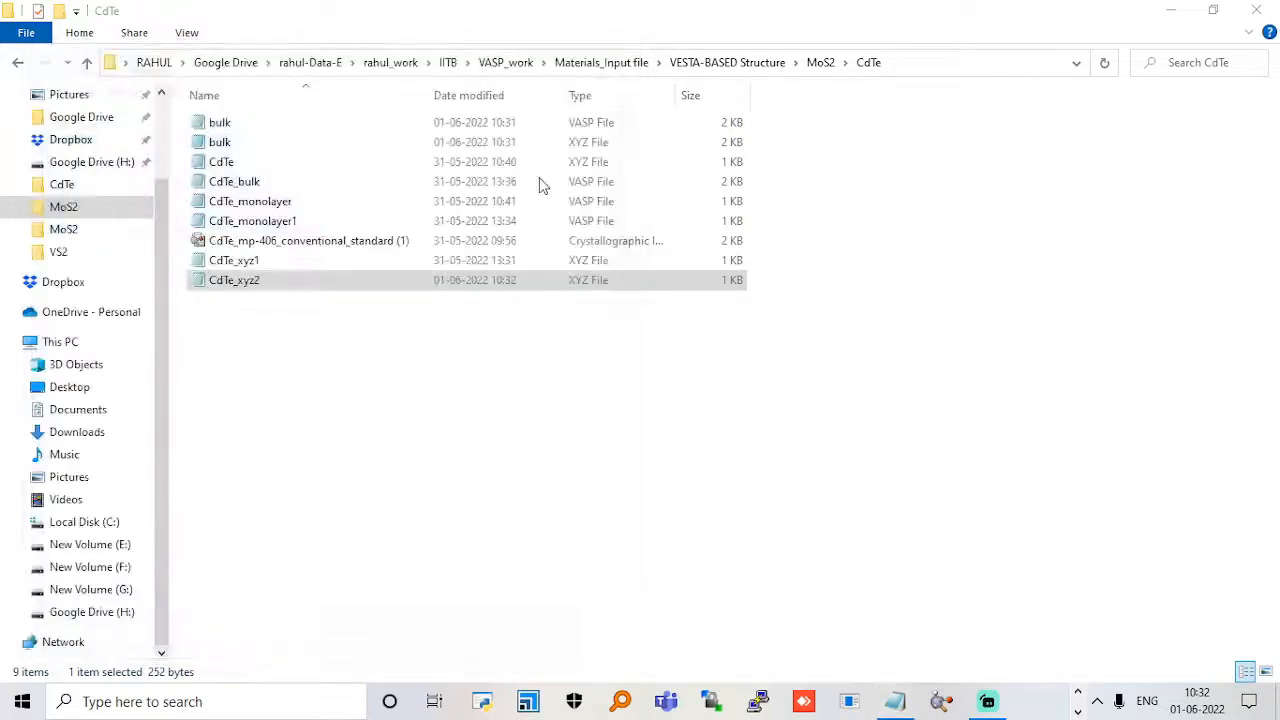
- Open the bulk VASP file, replace all its Cartesian coordinates with the copied lines, and remove the leading spaces from the first line
left_click(465, 261)
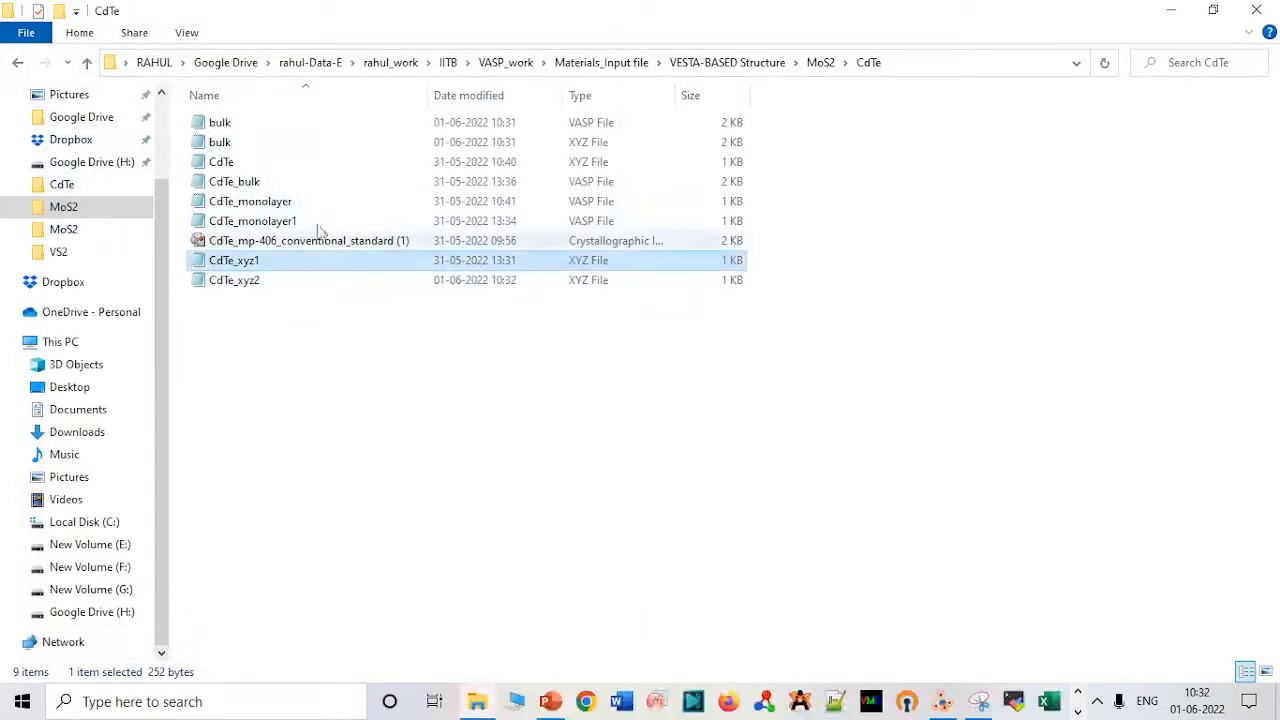
double_click(309, 135)
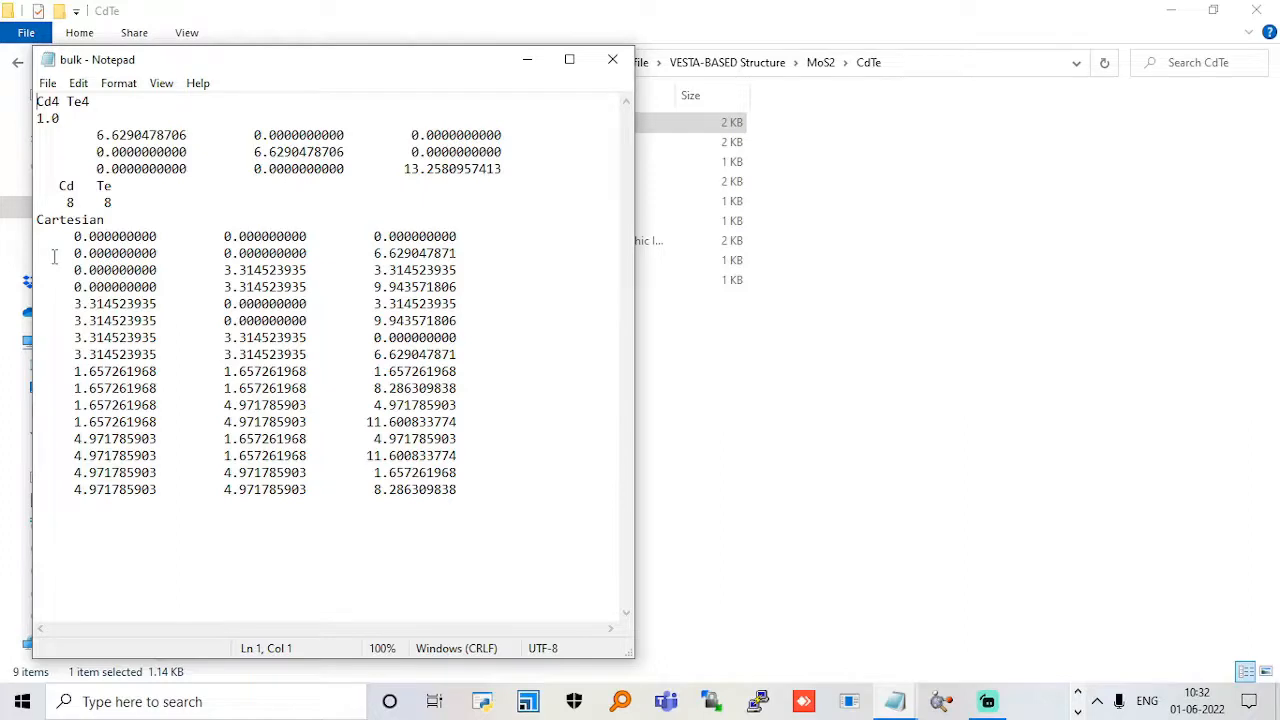
left_click_drag(53, 240, 53, 507)
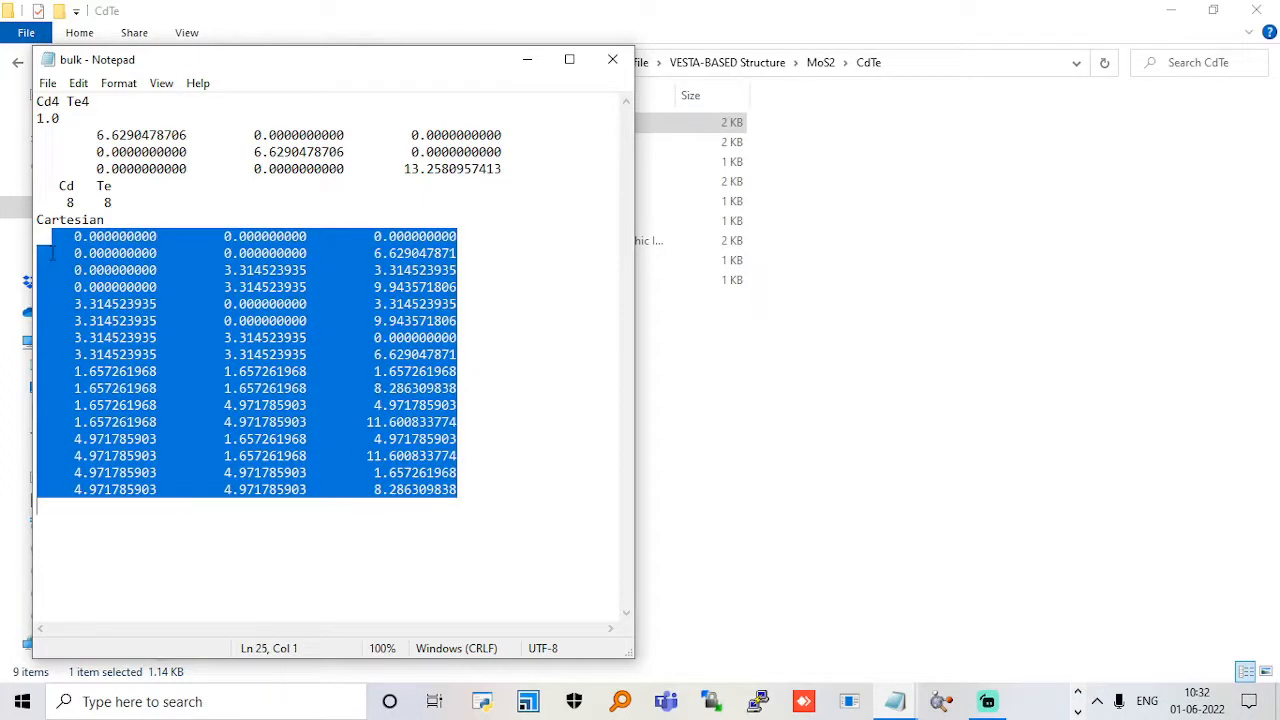
key("ctrl+v")
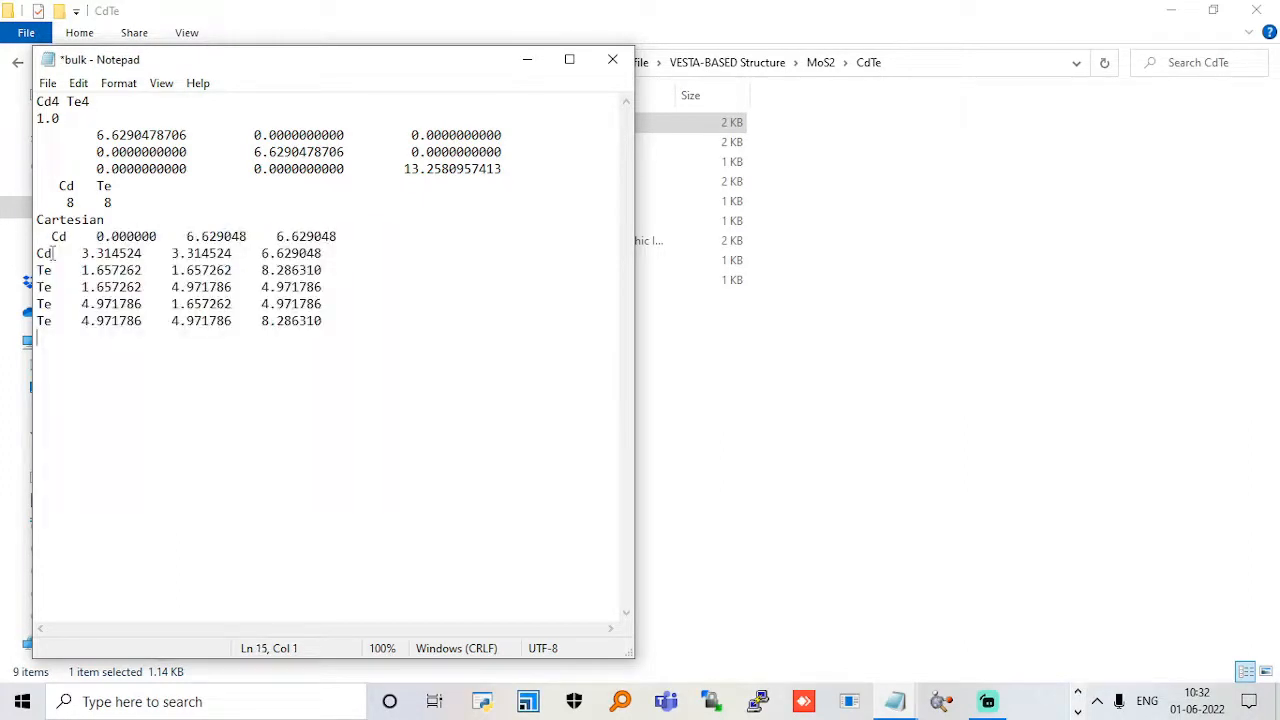
left_click(52, 242)
key("BackSpace")
key("BackSpace")
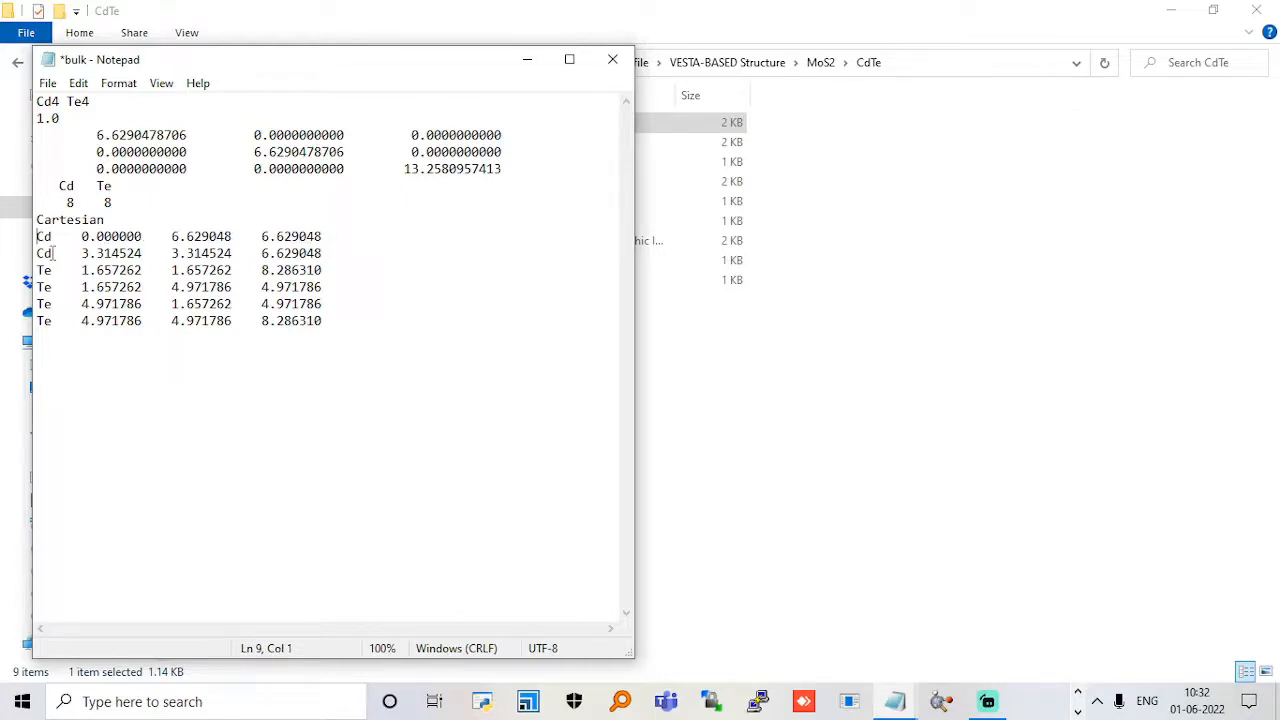
- Set the atom counts in the bulk VASP file to 2 for Cd and 4 for Te
double_click(70, 202)
type("2")
double_click(107, 202)
type("4")
- Remove the element labels and leading spaces from the two Cd coordinate lines in the bulk VASP file
double_click(86, 236)
key("BackSpace")
key("BackSpace")
key("BackSpace")
key("BackSpace")
key("BackSpace")
key("BackSpace")
key("Down")
key("Delete")
key("Delete")
key("Delete")
key("Delete")
key("Delete")
key("Delete")
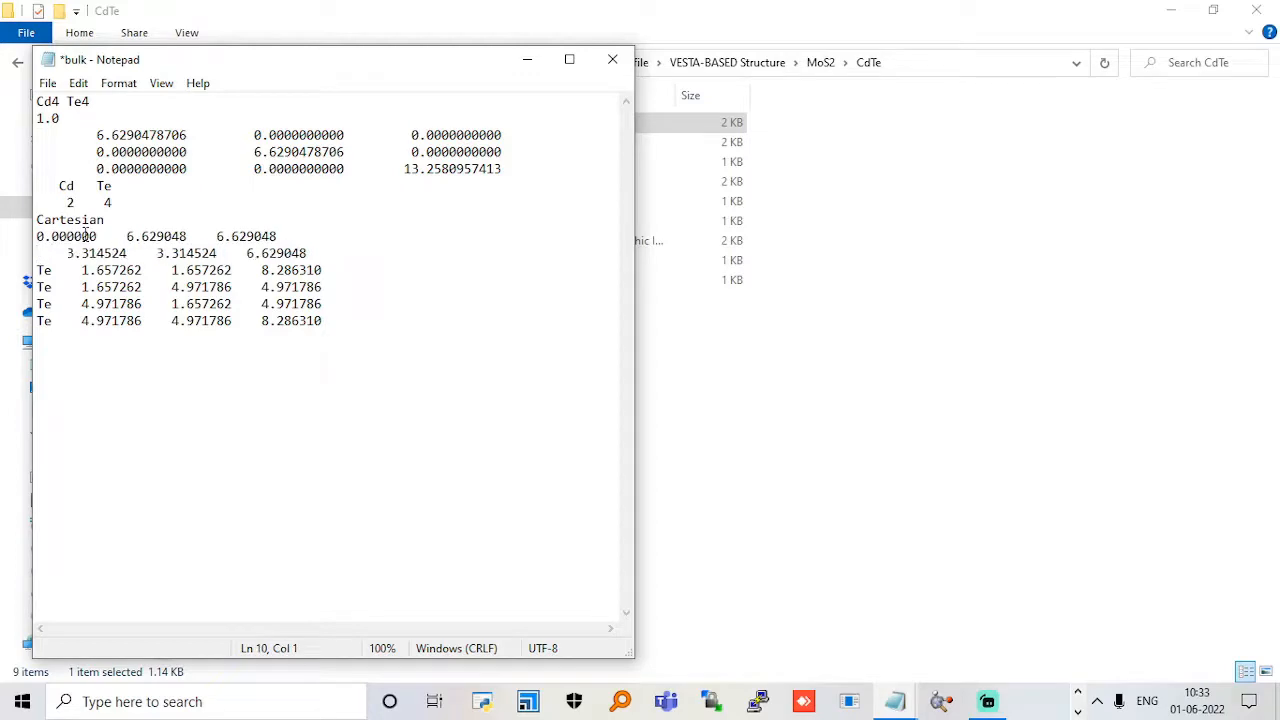
- Remove the element labels and leading spaces from the four Te coordinate lines, leaving only the coordinates
key("Down")
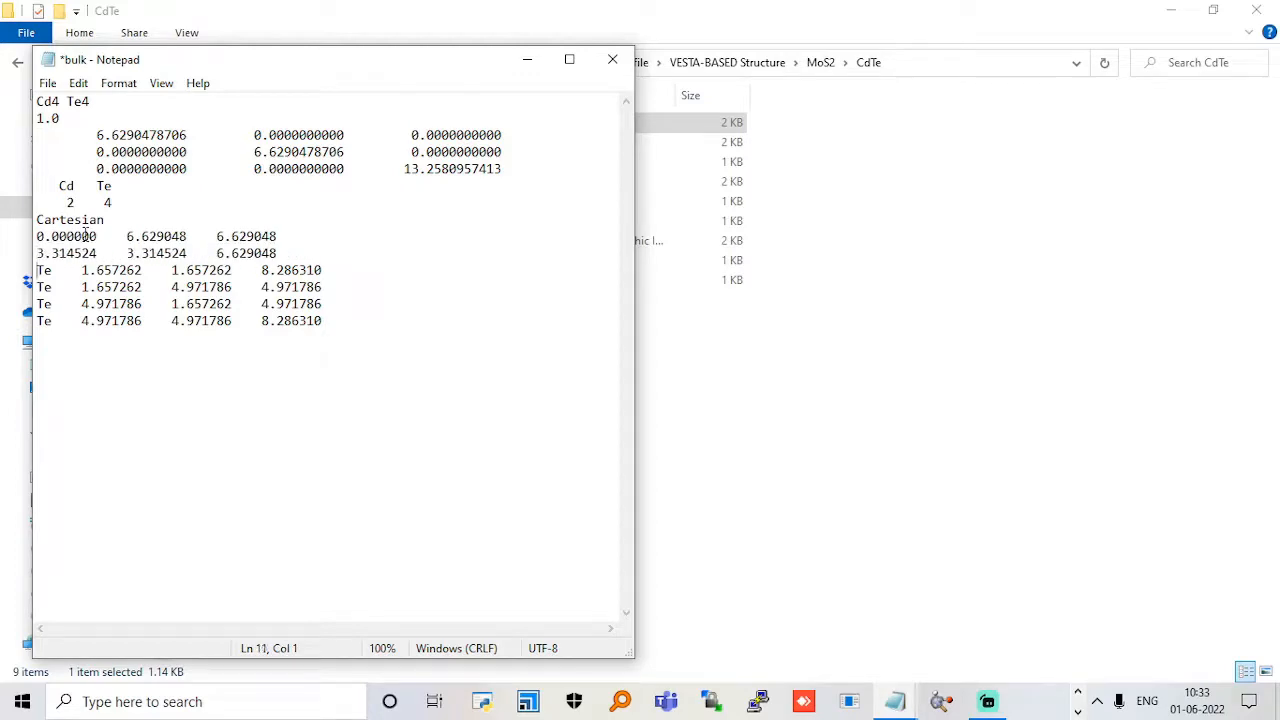
key("Delete")
key("Delete")
key("Delete")
key("Delete")
key("Delete")
key("Delete")
key("Down")
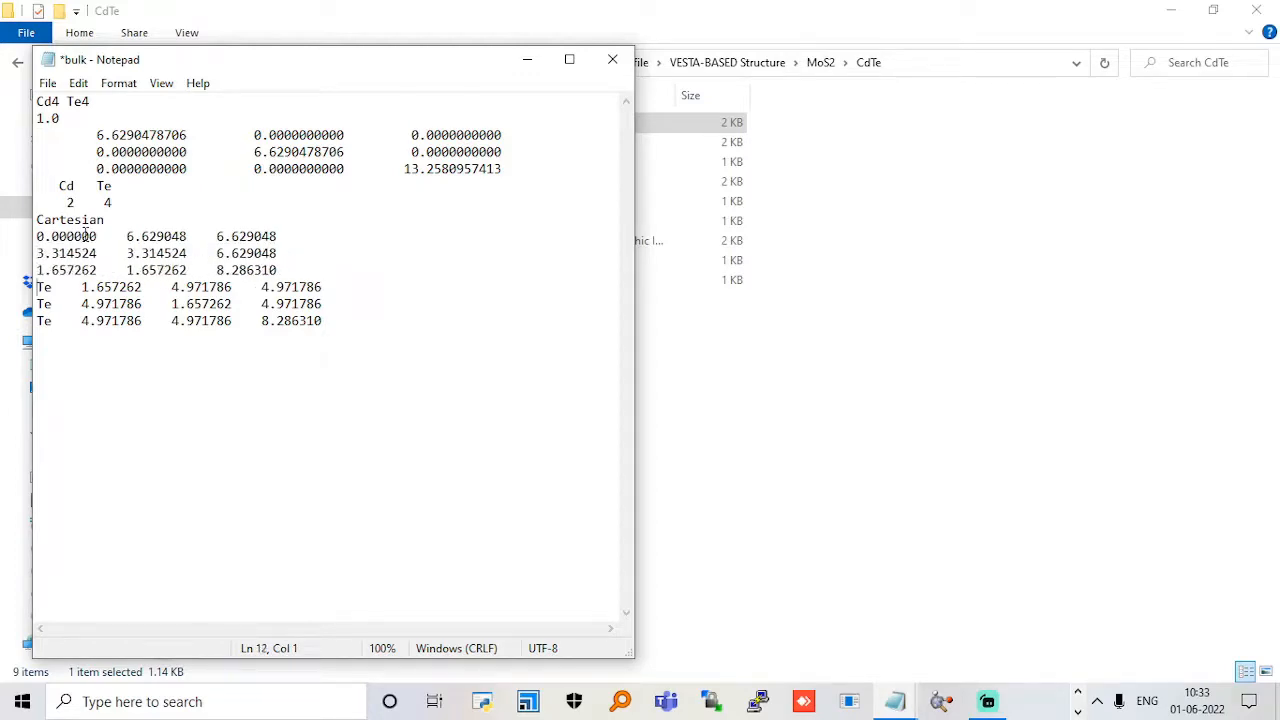
key("Delete")
key("Delete")
key("Delete")
key("Delete")
key("Delete")
key("Delete")
key("Down")
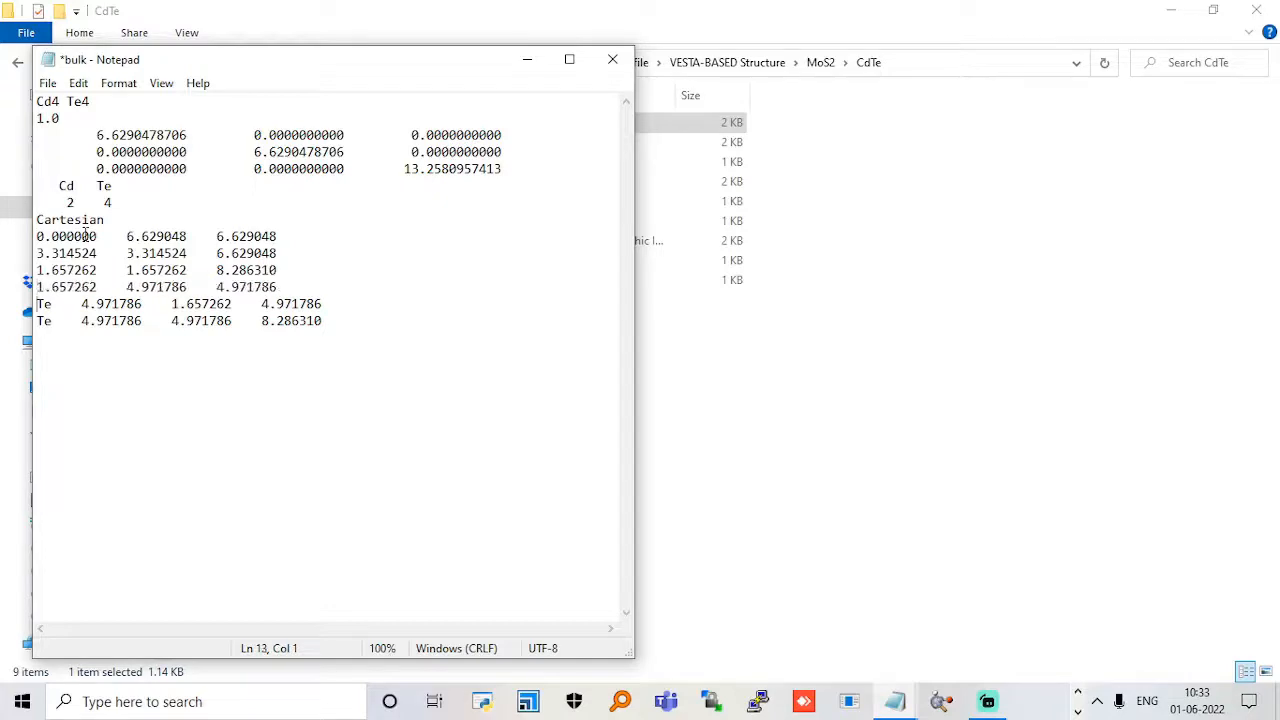
key("Delete")
key("Delete")
key("Delete")
key("Delete")
key("Delete")
key("Delete")
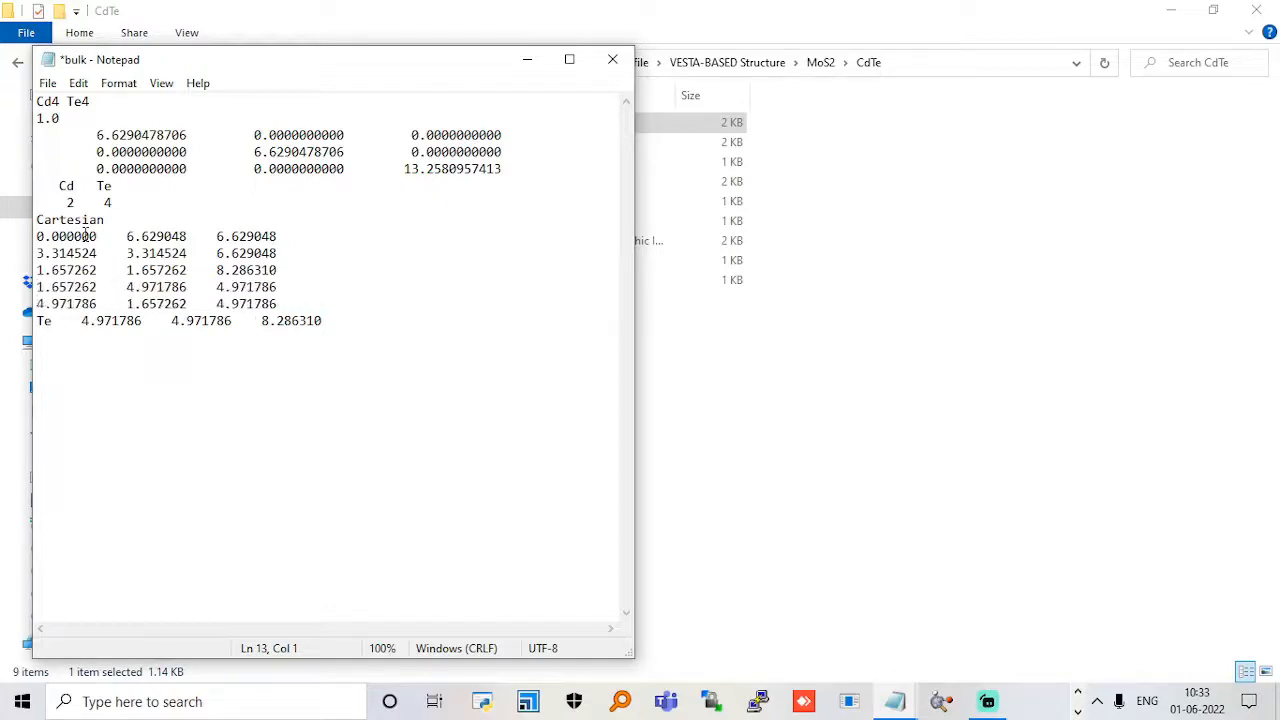
key("Down")
key("Delete")
key("Delete")
key("Delete")
key("Delete")
key("Delete")
key("Delete")
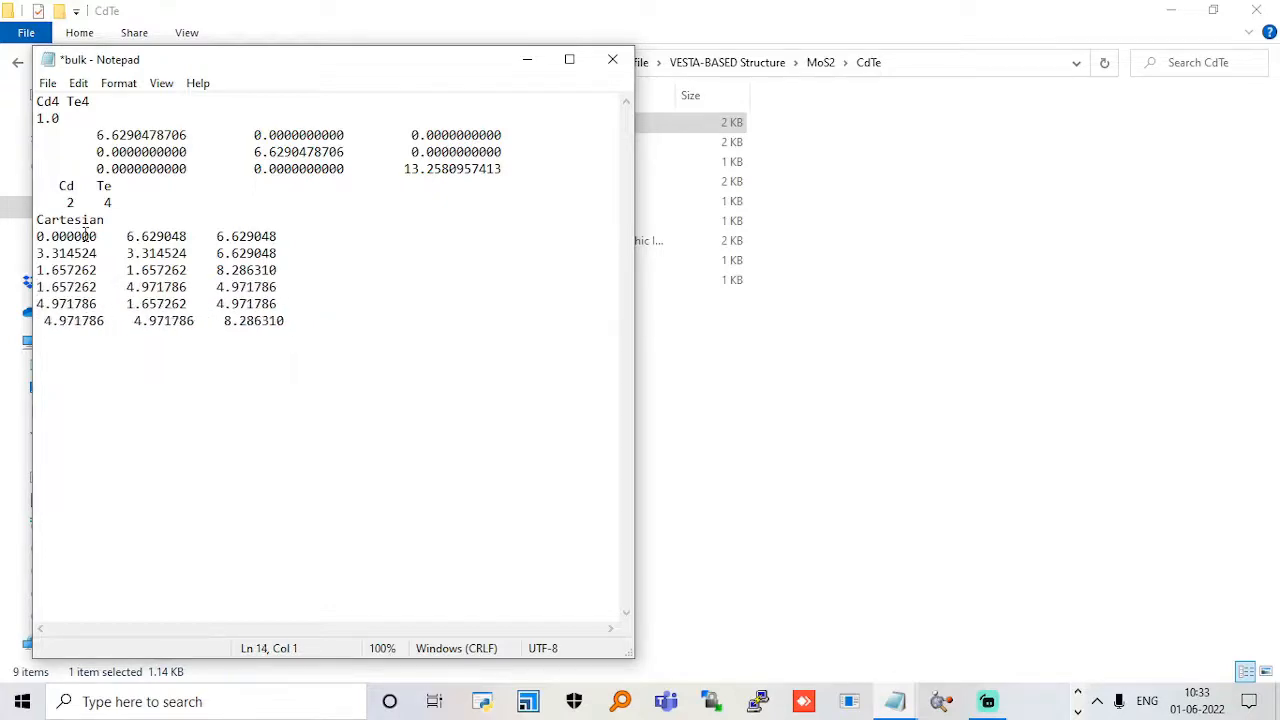
- Save and close the edited bulk VASP file, and rename it monolayer in the CdTe folder
key("ctrl+s")
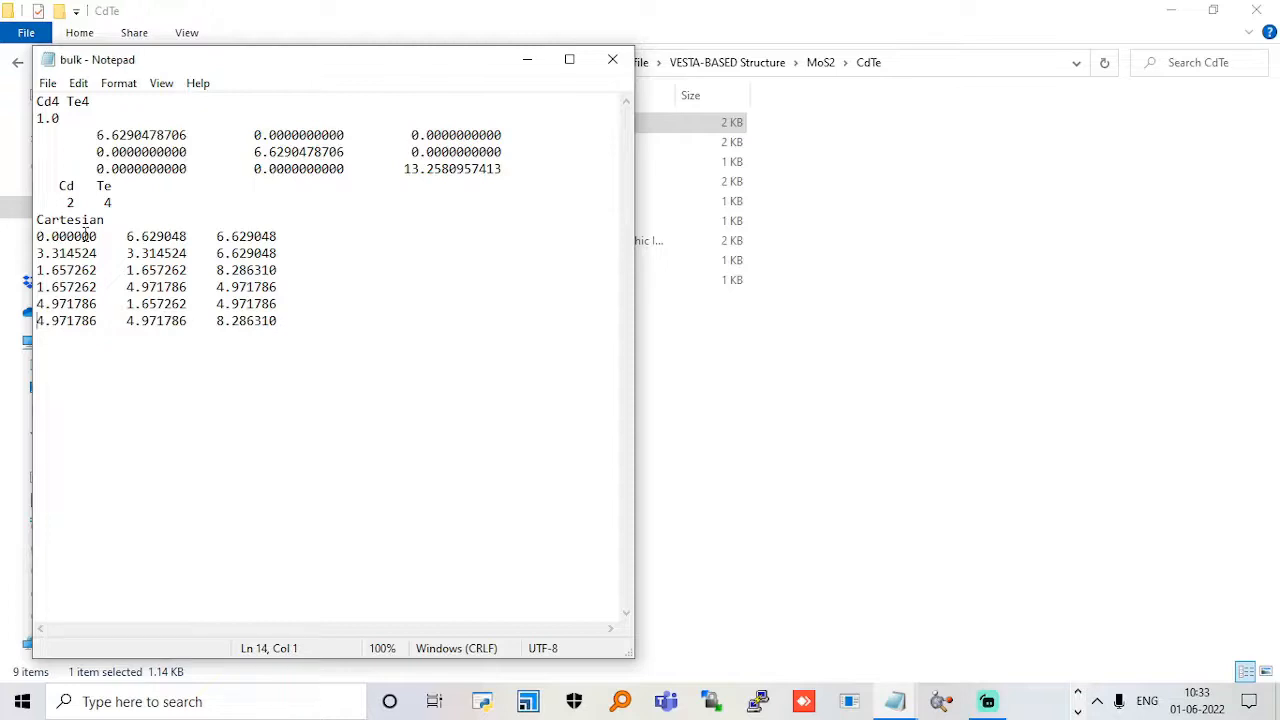
left_click(612, 59)
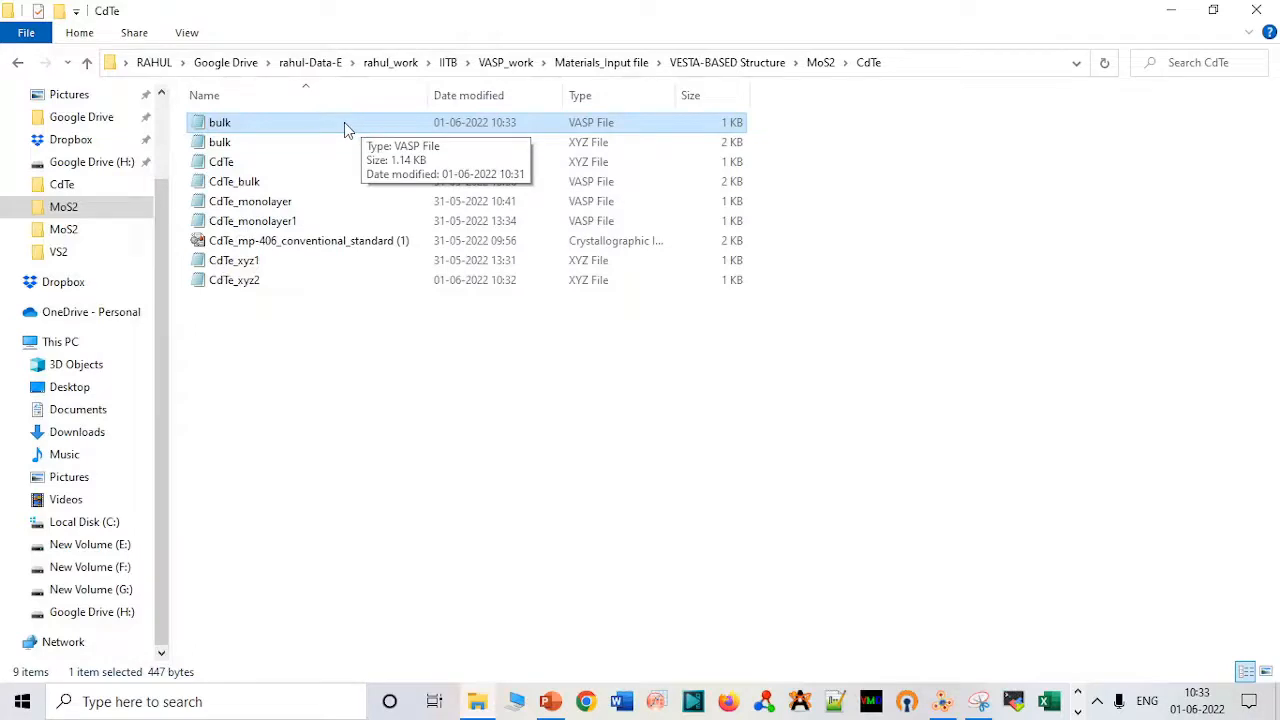
key("F2")
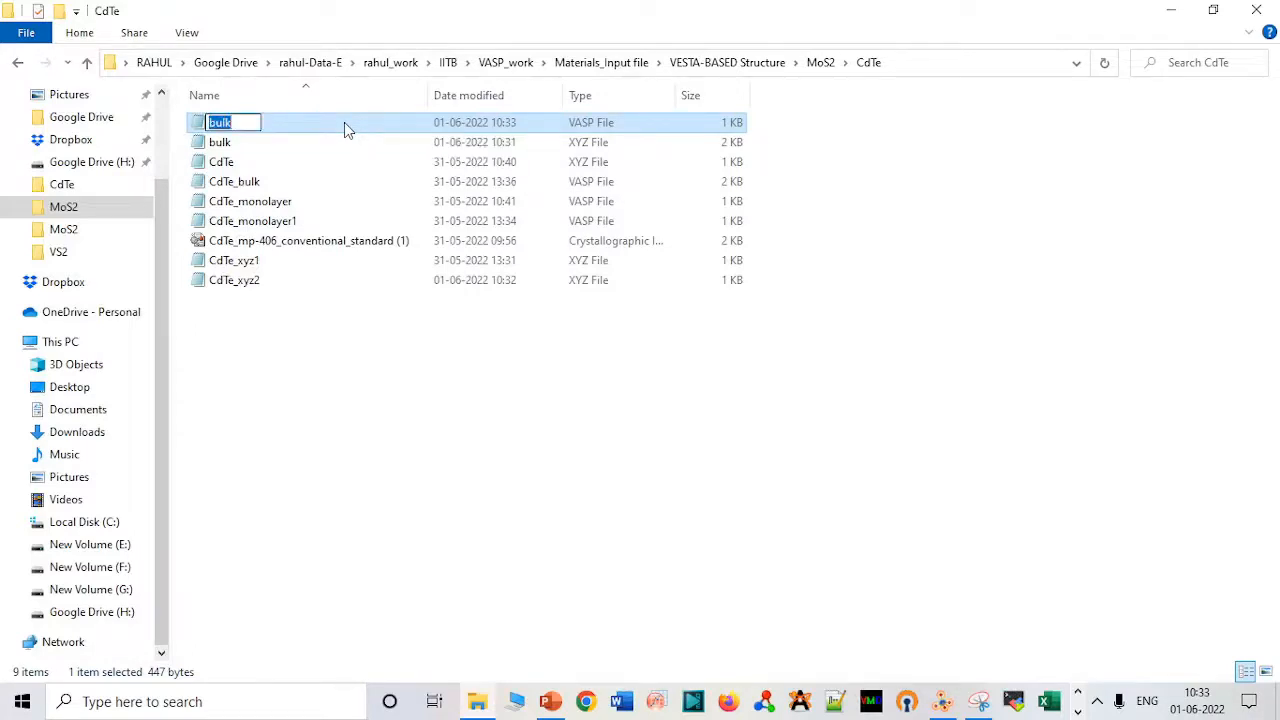
type("monolayer")
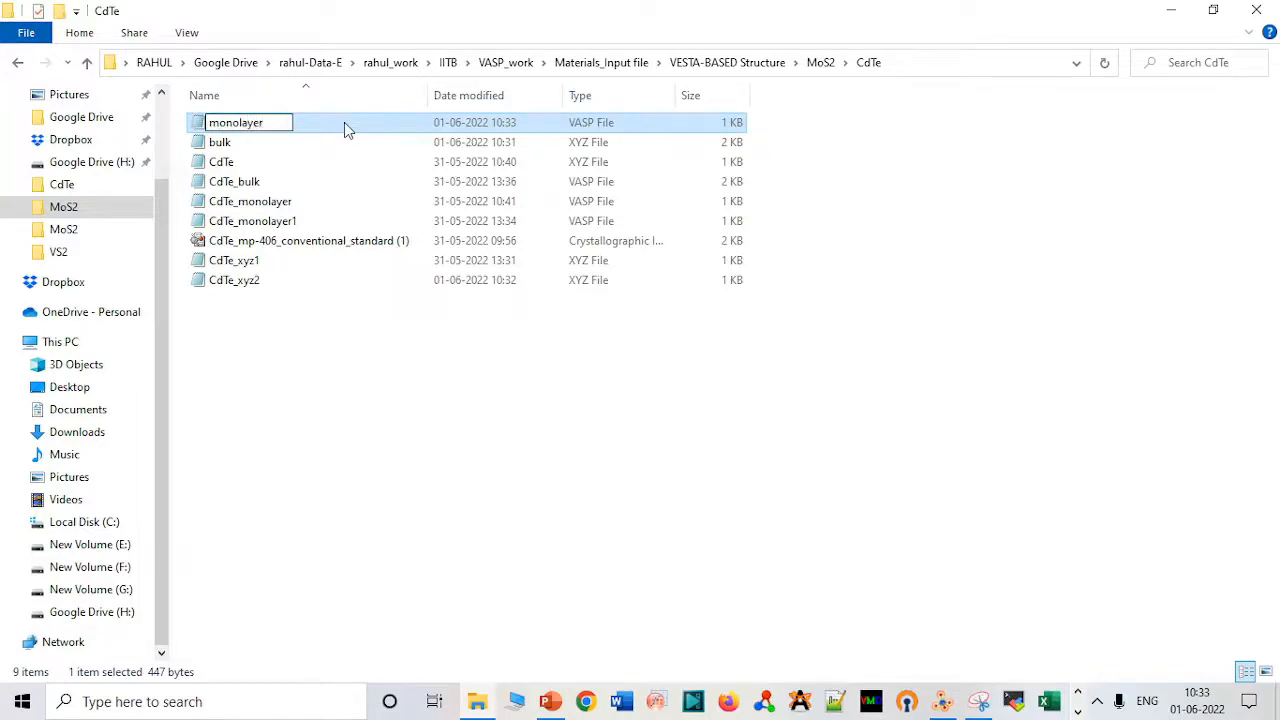
key("Return")
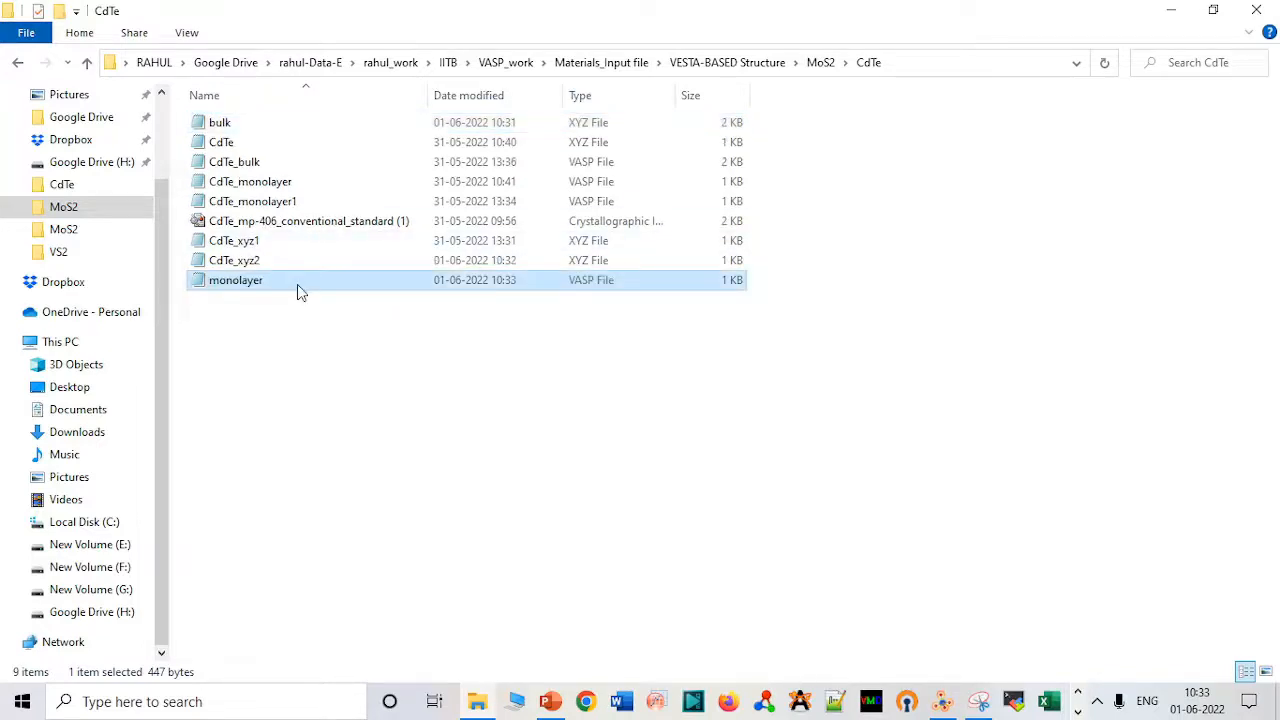
- Open the monolayer VASP file in VESTA and rotate the structure to a side view, leaving its display properties as they are
left_click_drag(297, 290, 1008, 400)
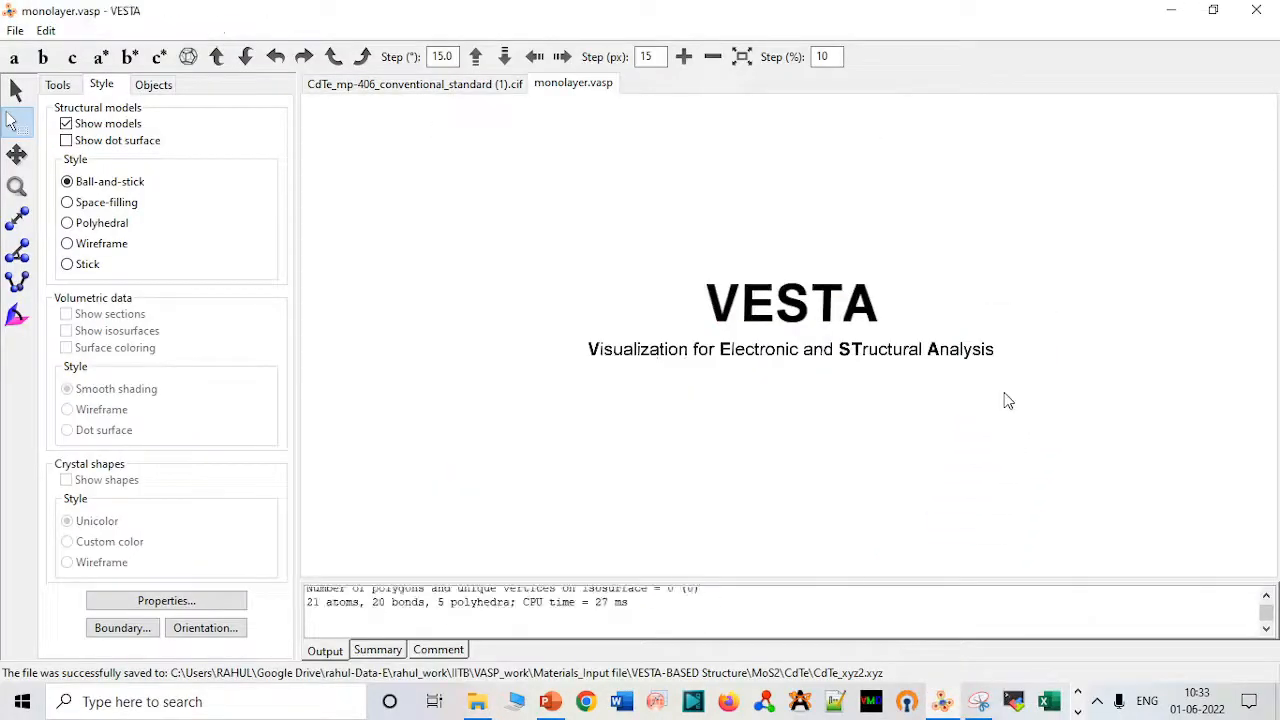
left_click(24, 100)
left_click_drag(591, 357, 597, 217)
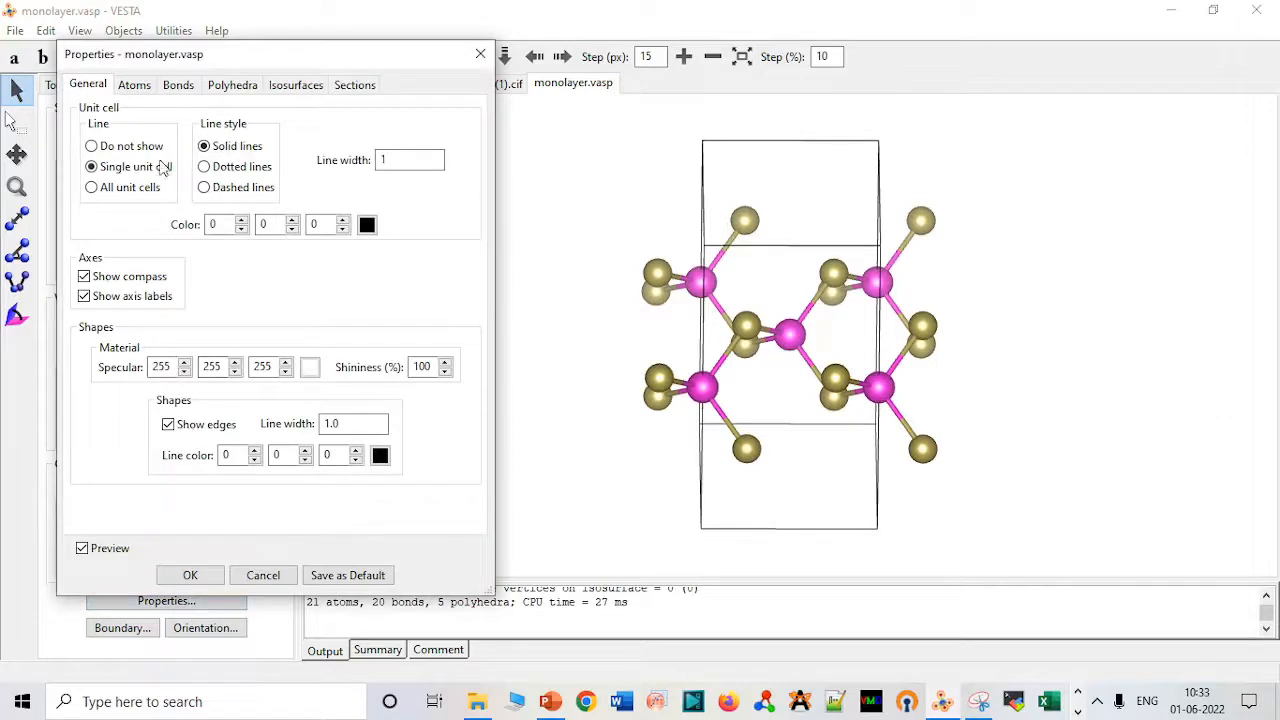
left_click(480, 54)
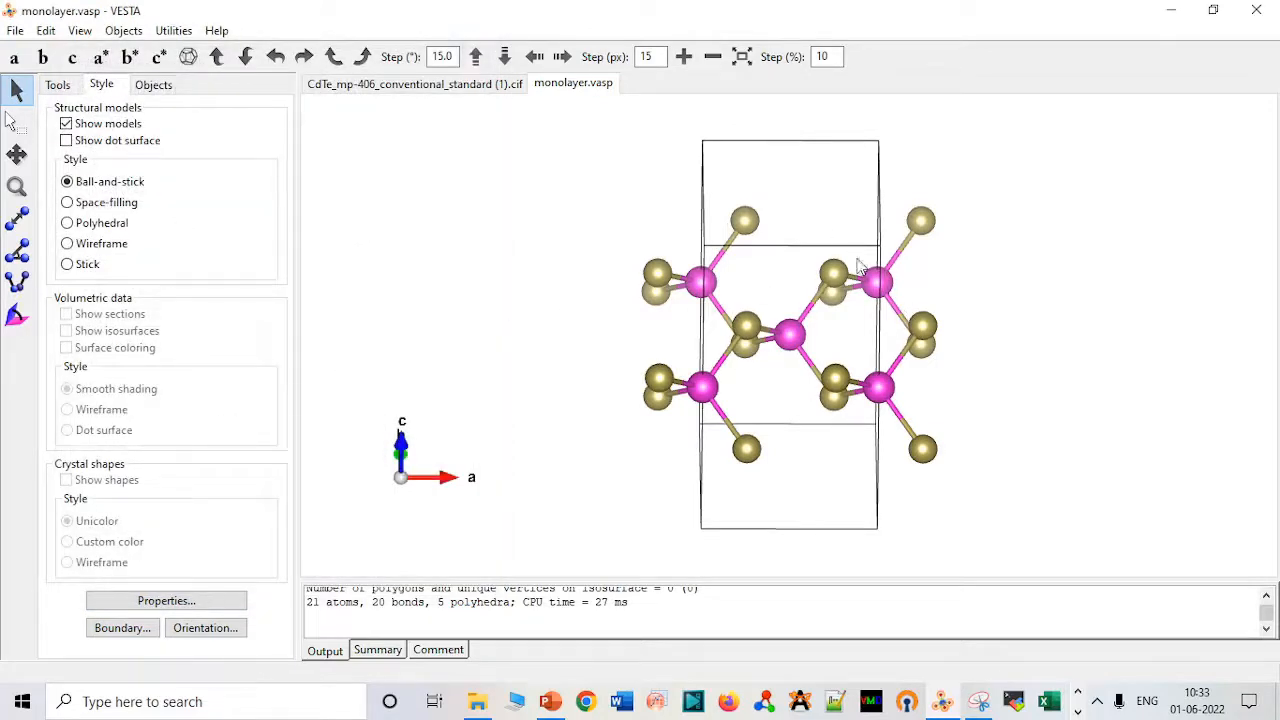
- Extend the displayed boundary of the monolayer along x from -2 to 2 and apply it
left_click(149, 628)
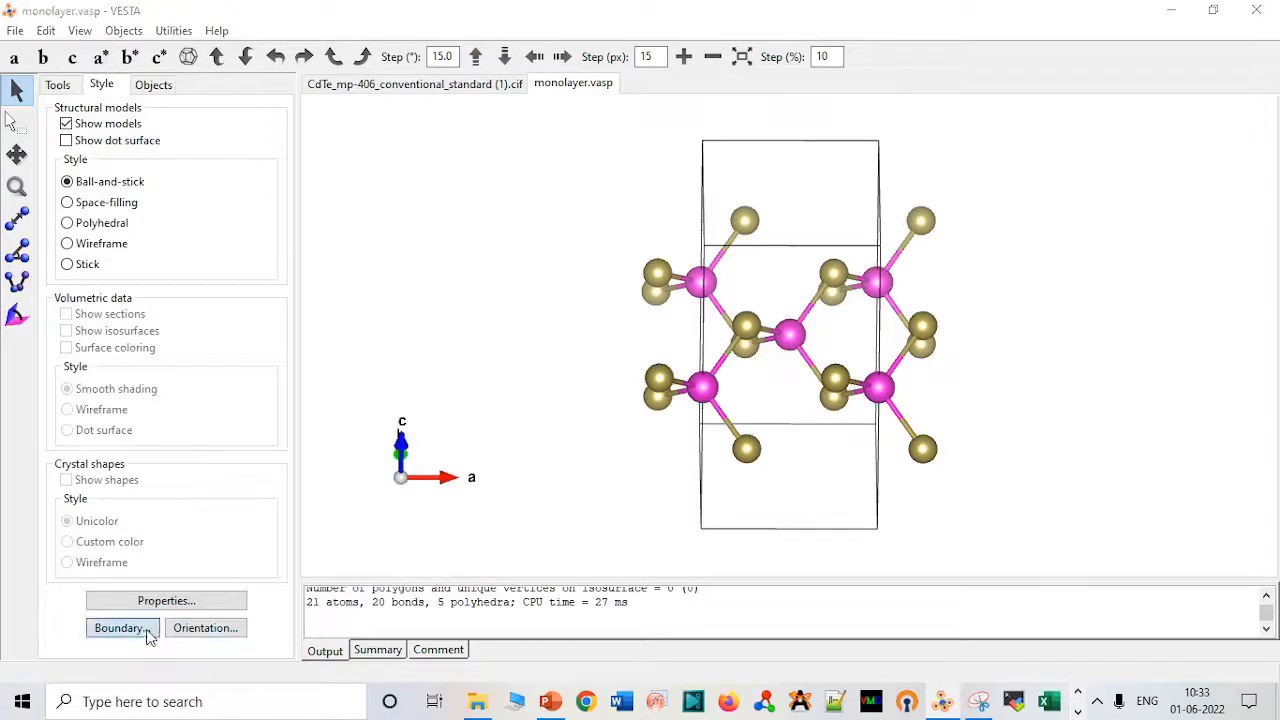
left_click(293, 168)
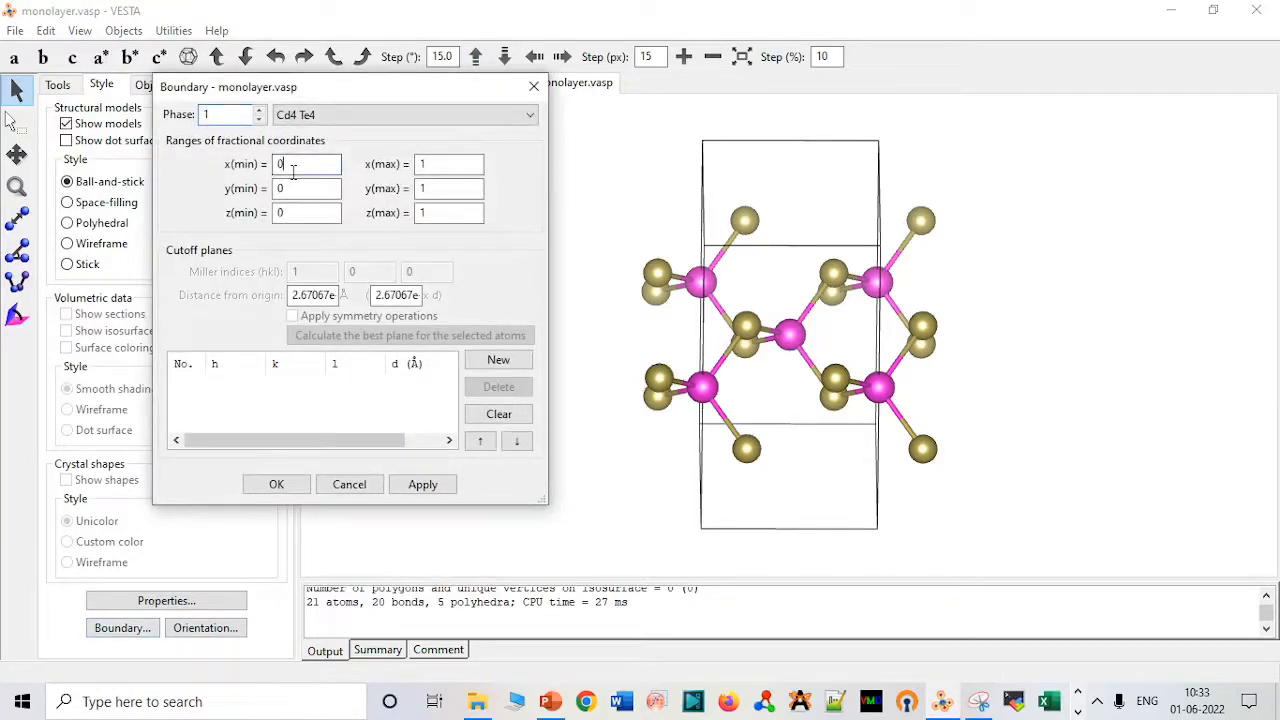
key("BackSpace")
type("2")
left_click(461, 166)
key("BackSpace")
type("2")
left_click(298, 172)
key("BackSpace")
type("-2")
left_click(425, 485)
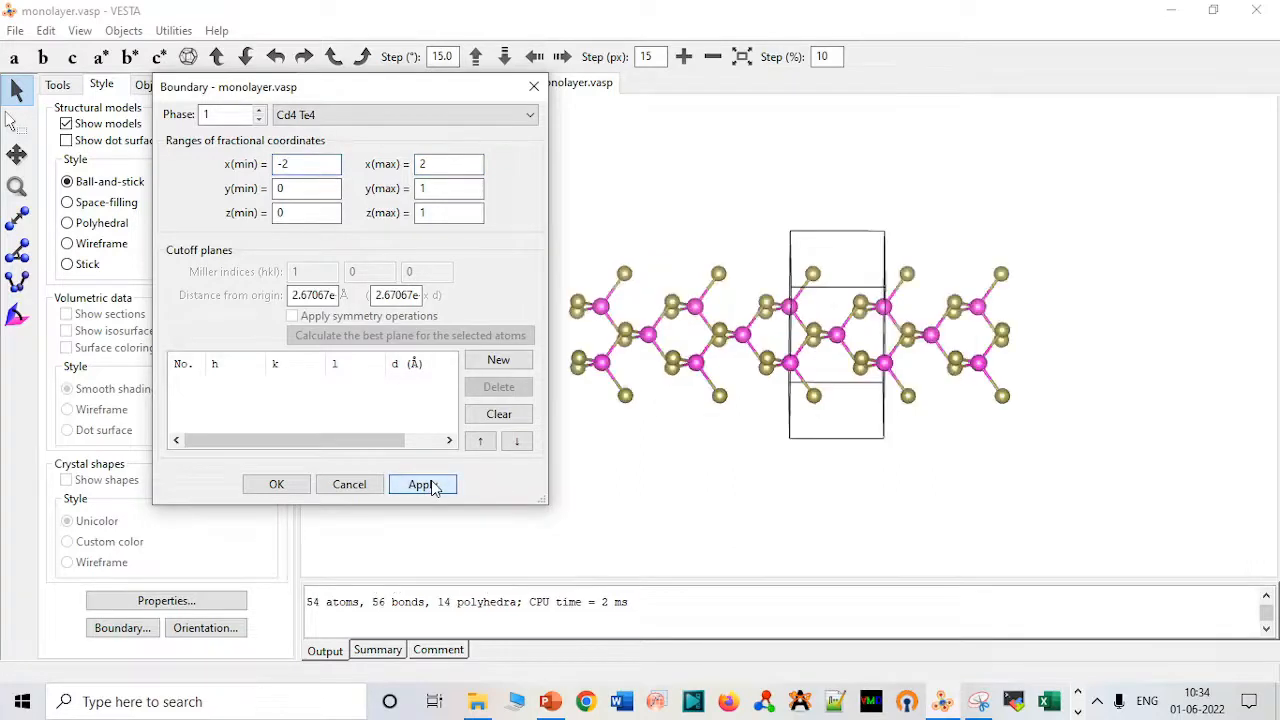
left_click(306, 486)
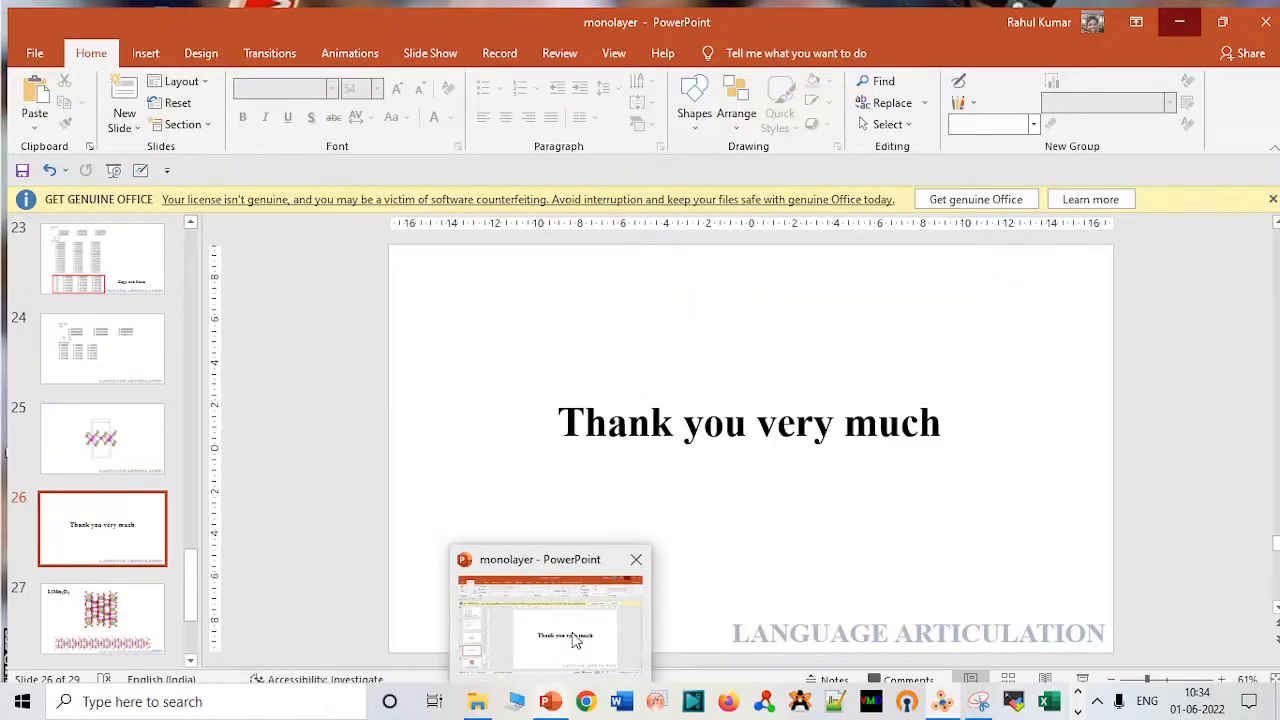
- Switch to the monolayer presentation in PowerPoint and show slide 27 on LiMn2O4
left_click(573, 632)
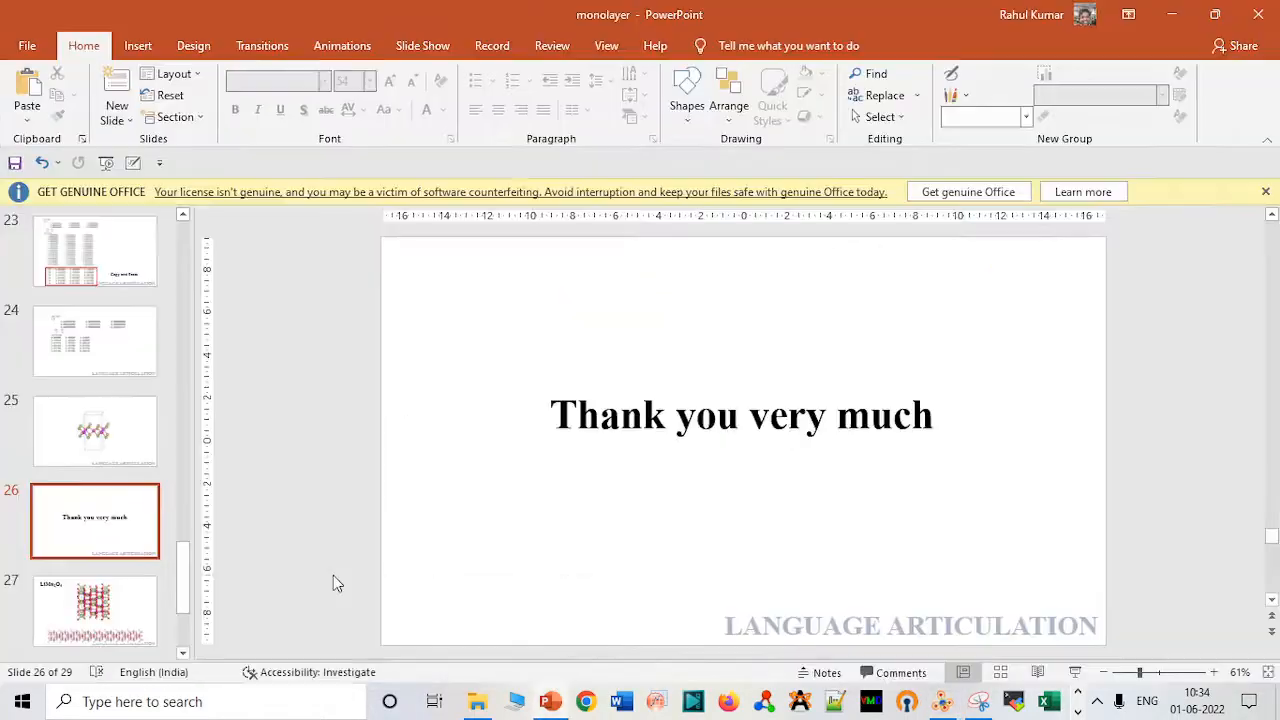
left_click(132, 613)
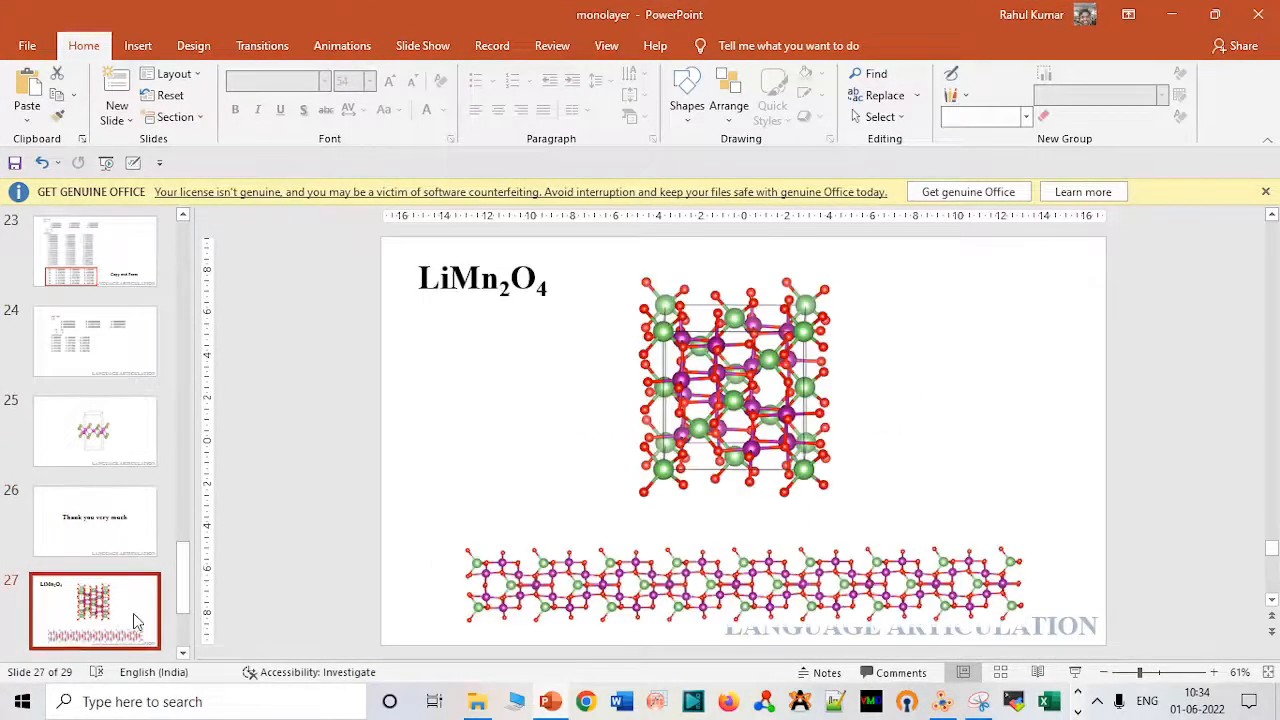